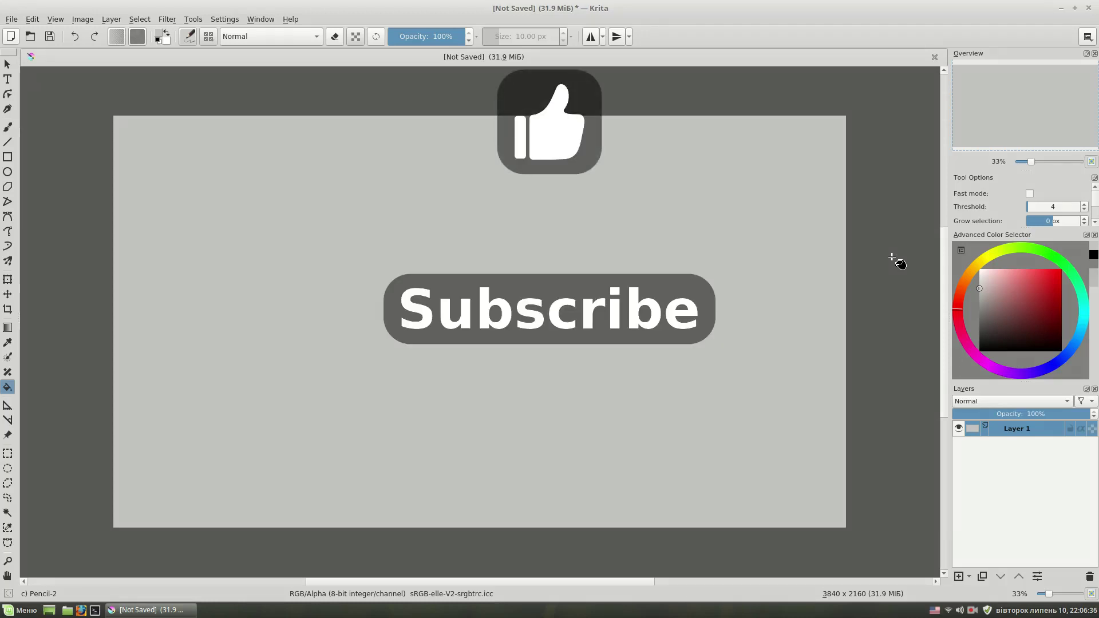
Select the freehand brush, reset colours to black, and add Layer 2 above Layer 1.
{"action": "right_click", "coordinate": [530, 241]}
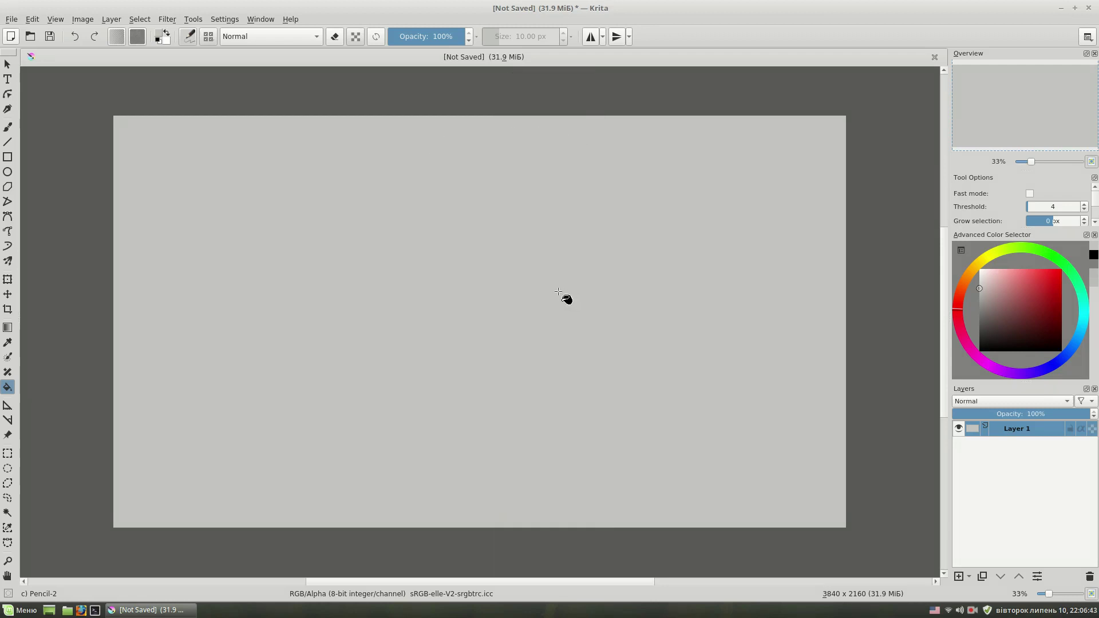
{"action": "key", "text": "b"}
{"action": "key", "text": "d"}
{"action": "key", "text": "Insert"}
Sketch the horizon and hill lines, the creature's sides and head edge, and ground strokes.
{"action": "left_click_drag", "start_coordinate": [152, 422], "coordinate": [438, 411]}
{"action": "left_click_drag", "start_coordinate": [294, 355], "coordinate": [431, 372]}
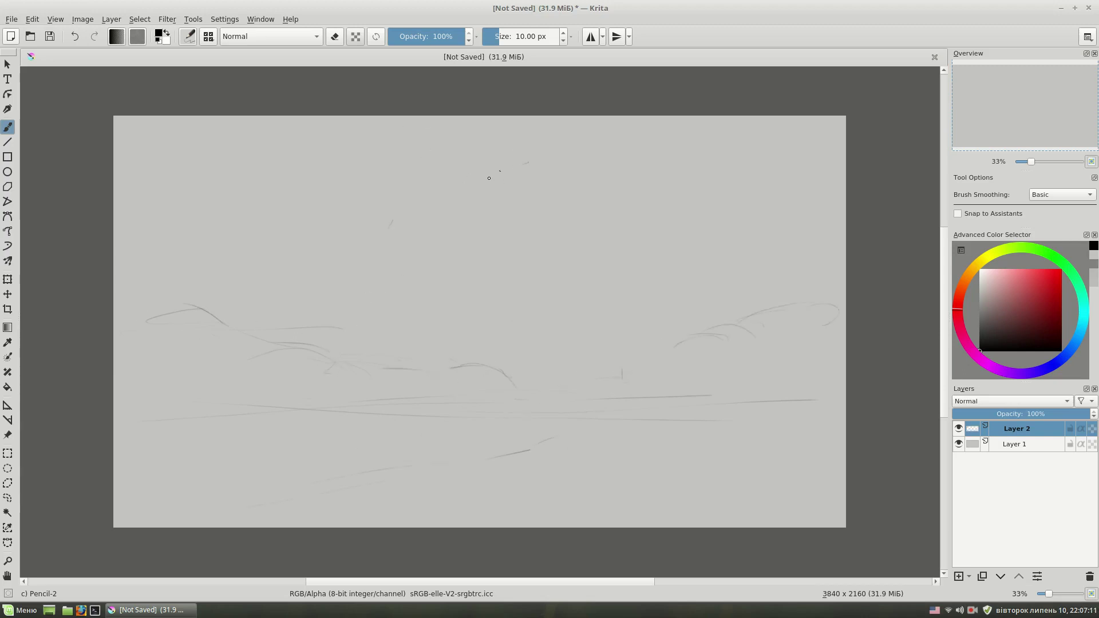
{"action": "left_click_drag", "start_coordinate": [627, 192], "coordinate": [667, 279]}
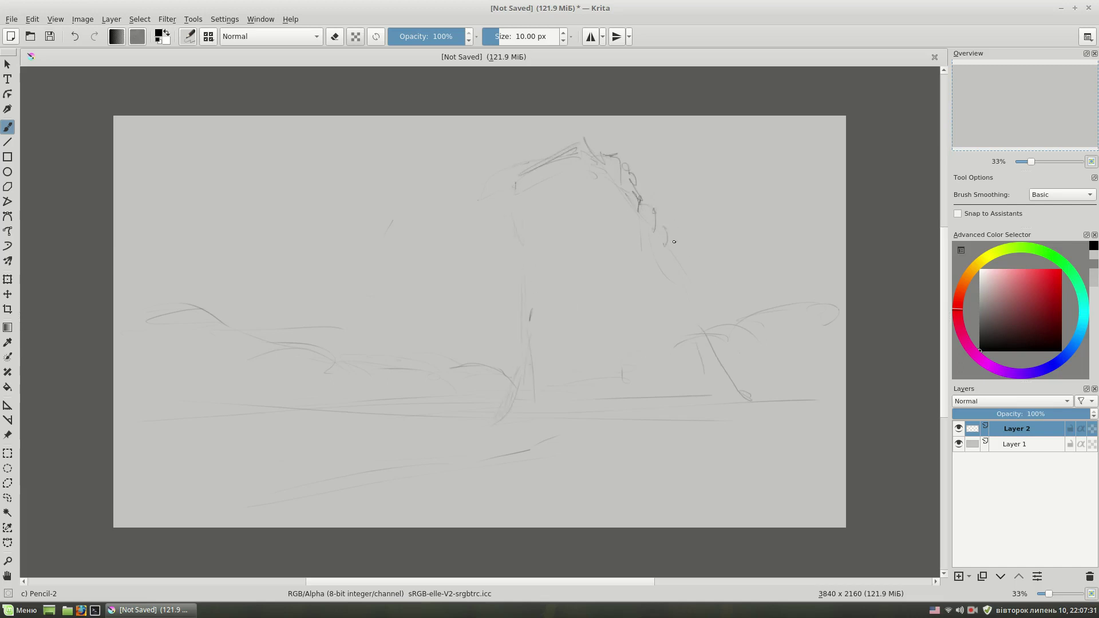
{"action": "mouse_move", "coordinate": [688, 281]}
{"action": "left_mouse_down"}
{"action": "mouse_move", "coordinate": [707, 347]}
{"action": "mouse_move", "coordinate": [825, 423]}
{"action": "left_mouse_up"}
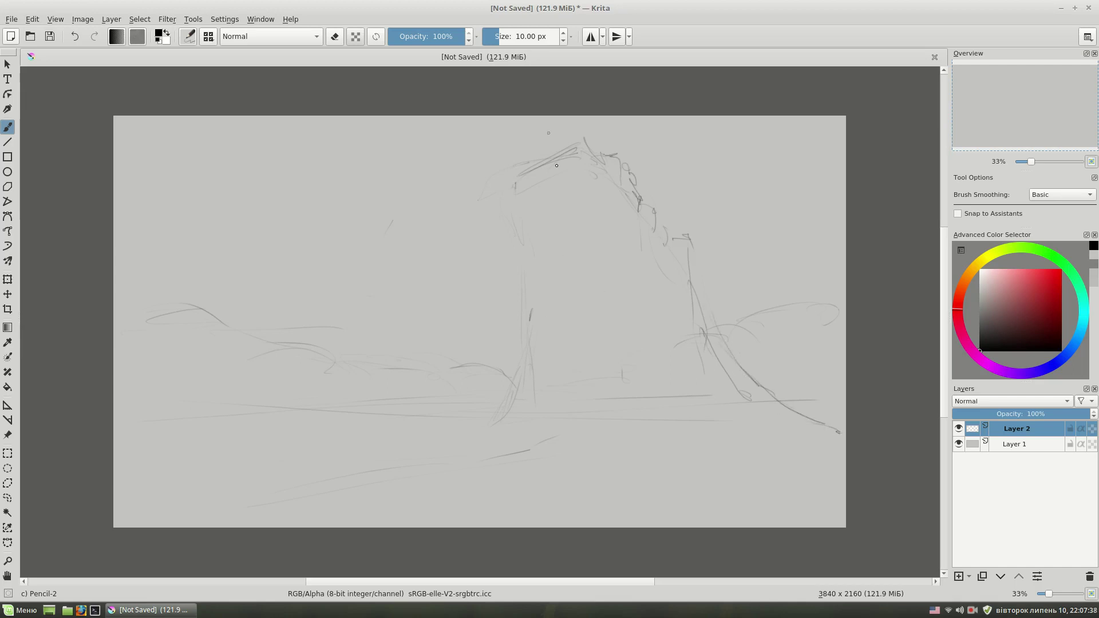
{"action": "left_click_drag", "start_coordinate": [523, 177], "coordinate": [504, 224]}
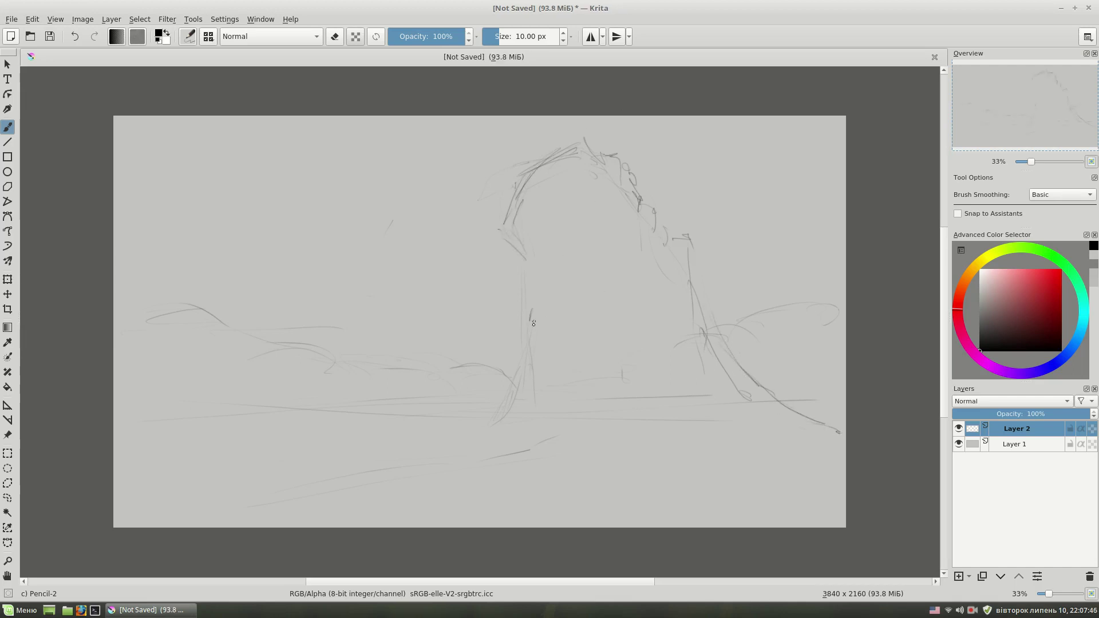
{"action": "mouse_move", "coordinate": [521, 469]}
{"action": "left_mouse_down"}
{"action": "mouse_move", "coordinate": [613, 493]}
{"action": "mouse_move", "coordinate": [616, 514]}
{"action": "mouse_move", "coordinate": [768, 479]}
{"action": "left_mouse_up"}
{"action": "left_click_drag", "start_coordinate": [572, 488], "coordinate": [744, 503]}
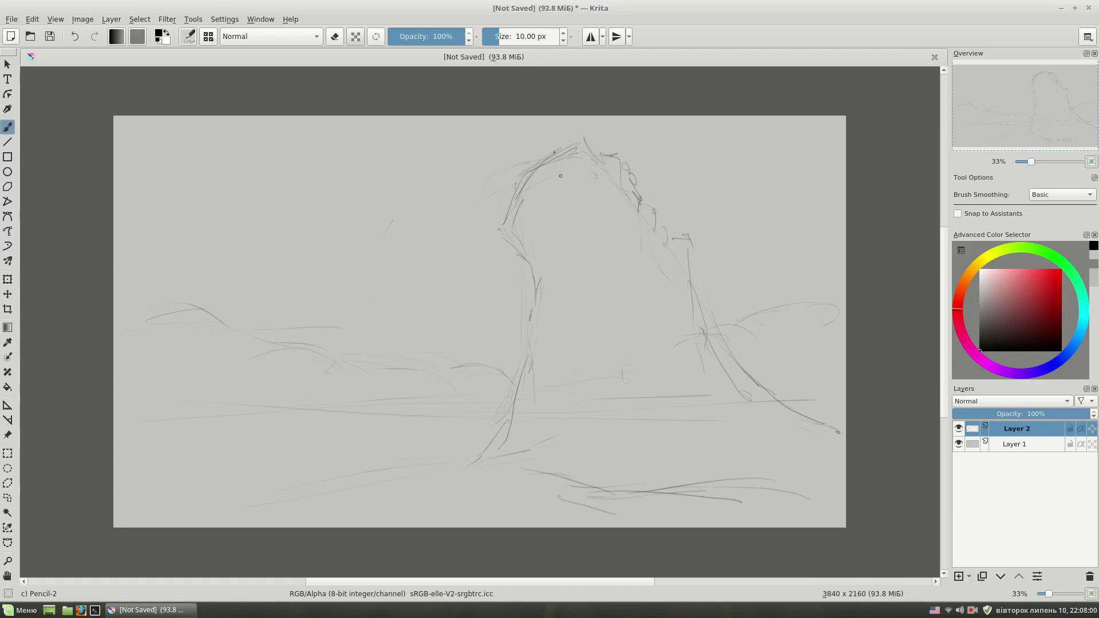
{"action": "left_click_drag", "start_coordinate": [308, 480], "coordinate": [469, 440]}
{"action": "left_click_drag", "start_coordinate": [316, 484], "coordinate": [496, 465]}
Sketch the creature's eye with small details, then the small figure's legs and head.
{"action": "left_click_drag", "start_coordinate": [556, 232], "coordinate": [516, 230]}
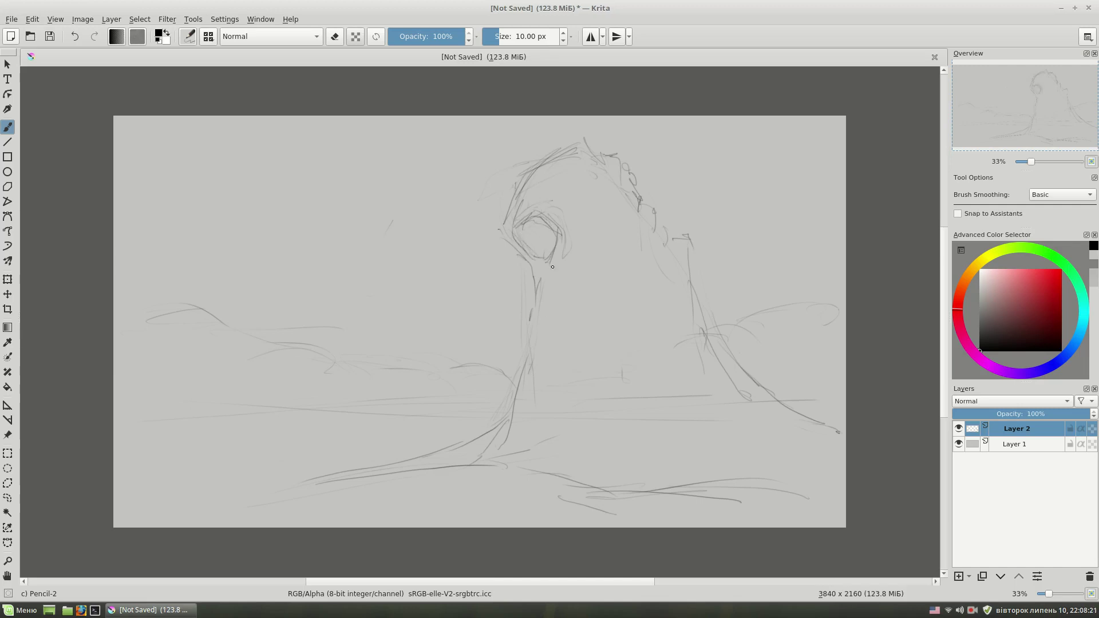
{"action": "left_click_drag", "start_coordinate": [561, 231], "coordinate": [565, 259]}
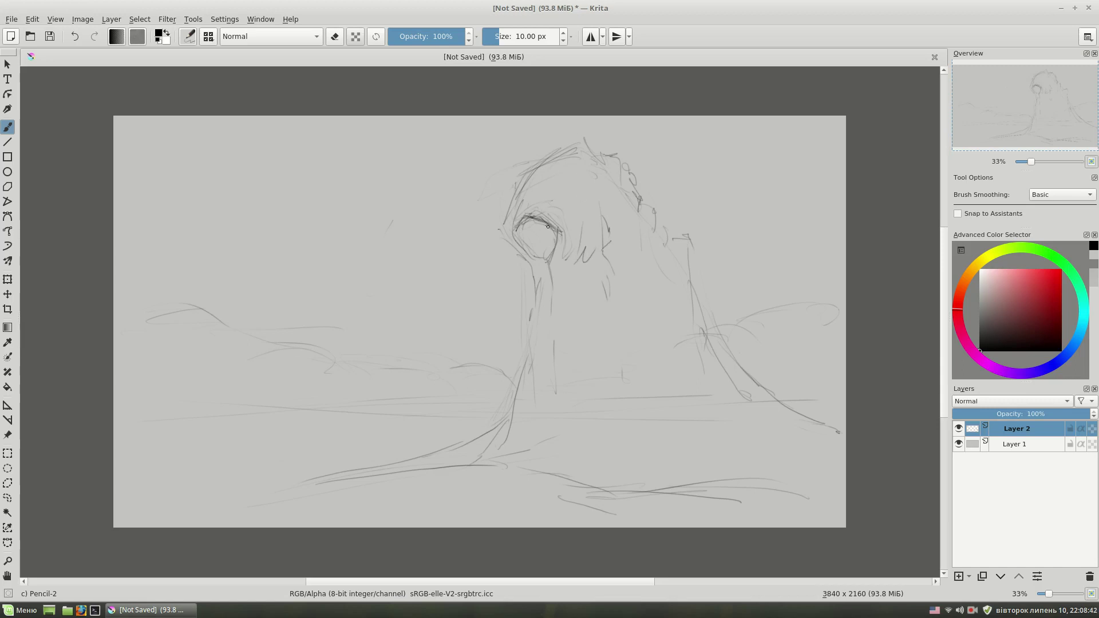
{"action": "left_click_drag", "start_coordinate": [523, 233], "coordinate": [525, 232]}
{"action": "left_click_drag", "start_coordinate": [483, 427], "coordinate": [475, 462]}
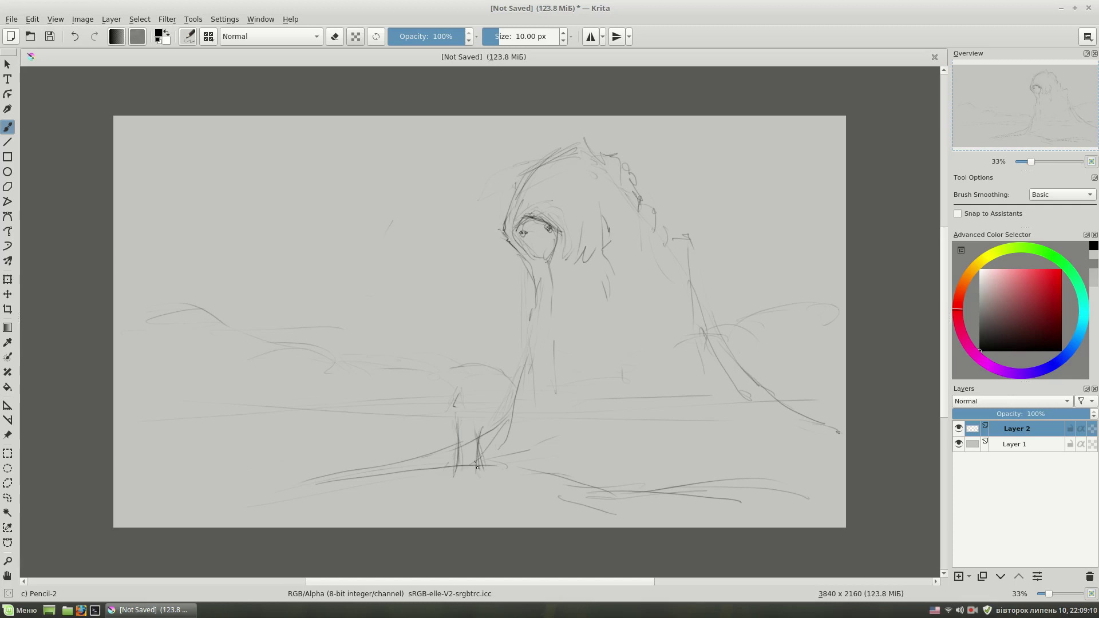
{"action": "left_click_drag", "start_coordinate": [457, 398], "coordinate": [466, 396]}
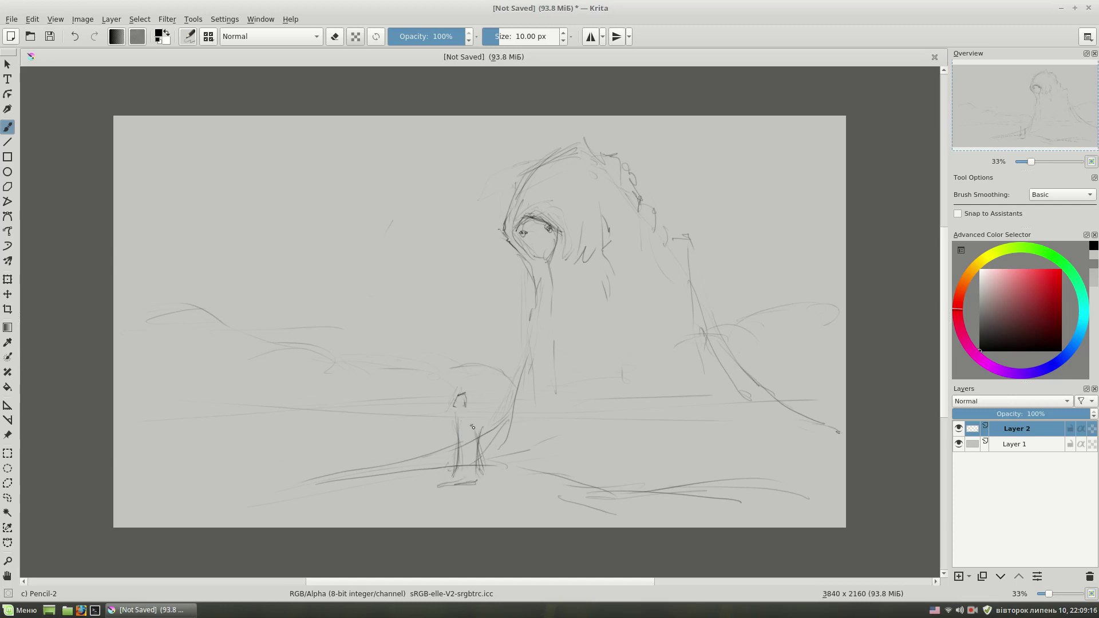
Sketch the small figure's staff and erase stray lines inside it with Eraser Small.
{"action": "left_click_drag", "start_coordinate": [485, 386], "coordinate": [485, 393]}
{"action": "right_click", "coordinate": [523, 351]}
{"action": "left_click", "coordinate": [479, 444]}
{"action": "left_click_drag", "start_coordinate": [475, 433], "coordinate": [467, 459]}
{"action": "right_click", "coordinate": [539, 288]}
{"action": "left_click", "coordinate": [535, 214]}
Refine the creature's hand strokes, right contour, and the small figure's arm holding the bundle.
{"action": "left_click_drag", "start_coordinate": [654, 374], "coordinate": [667, 399]}
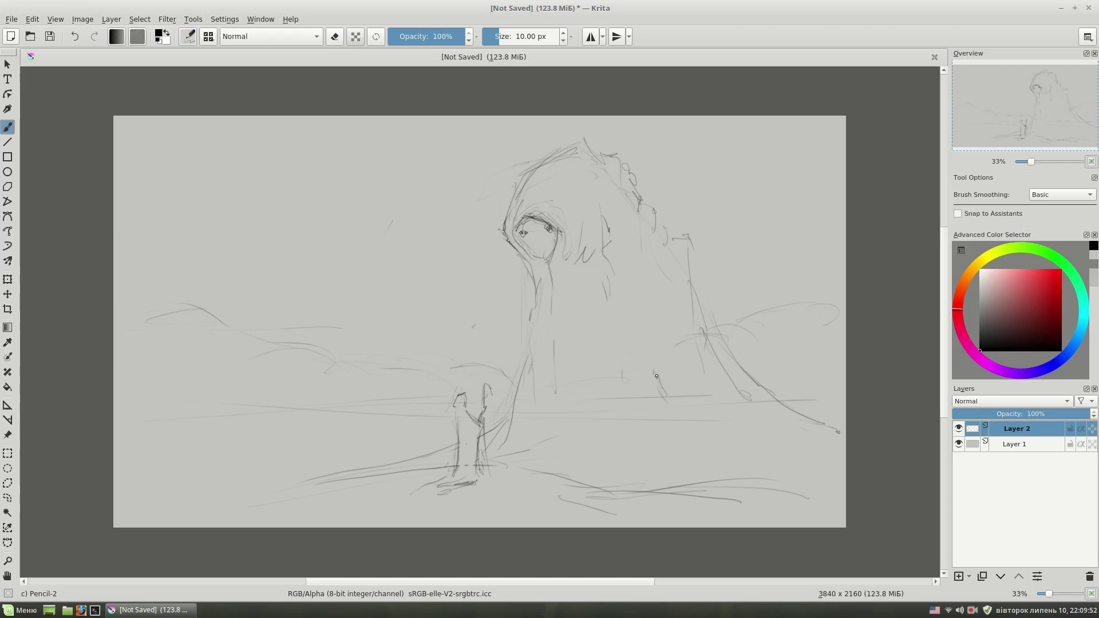
{"action": "left_click_drag", "start_coordinate": [487, 382], "coordinate": [492, 398]}
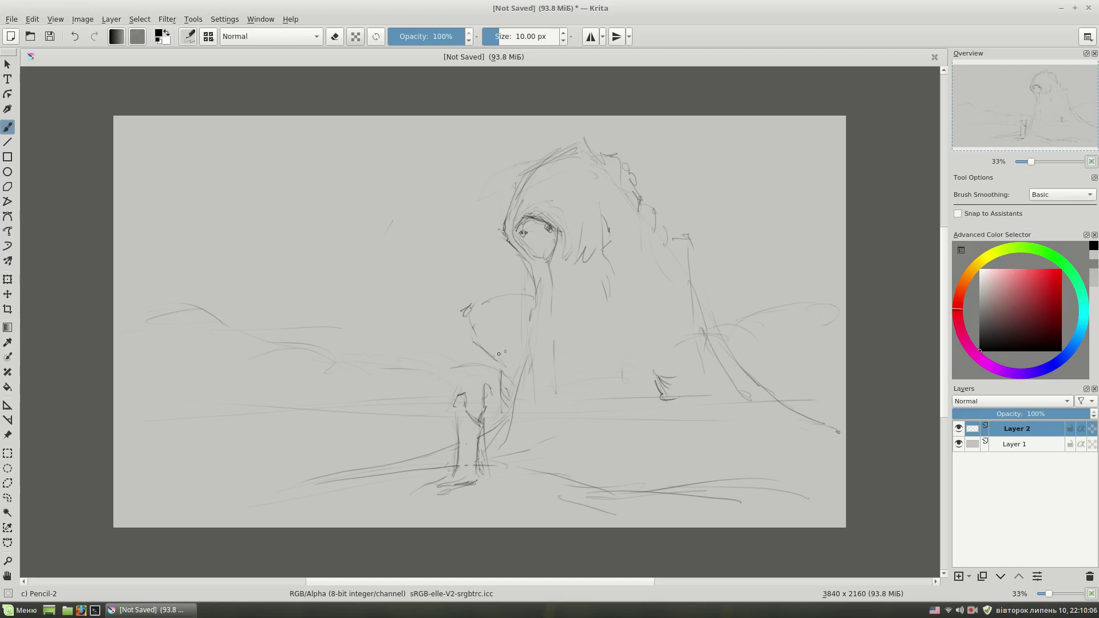
{"action": "mouse_move", "coordinate": [497, 359]}
{"action": "left_mouse_down"}
{"action": "mouse_move", "coordinate": [509, 359]}
{"action": "mouse_move", "coordinate": [506, 384]}
{"action": "left_mouse_up"}
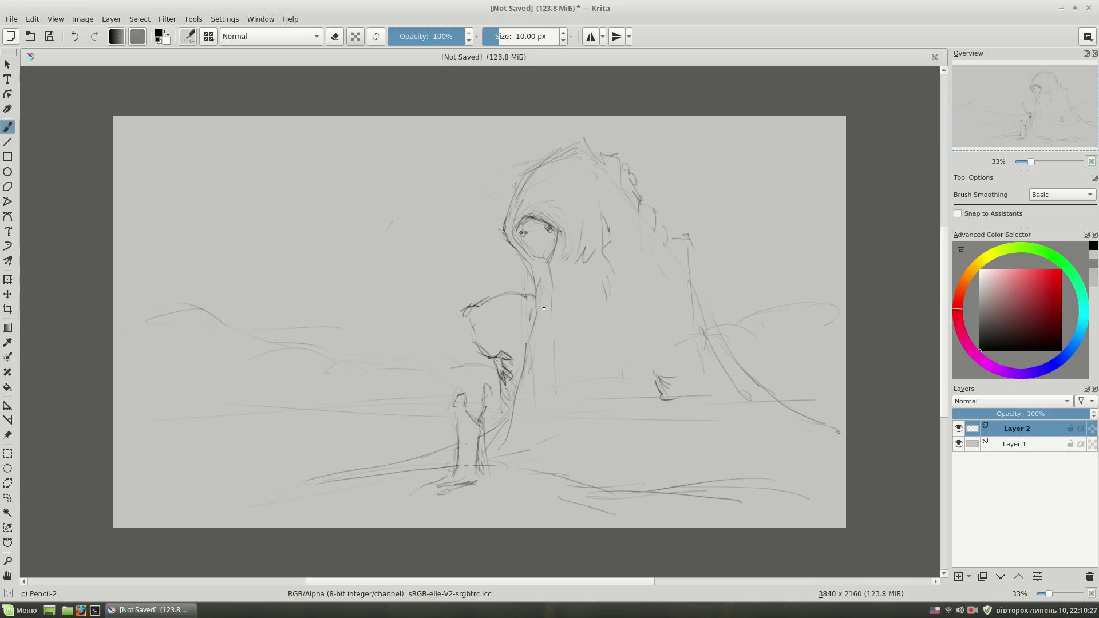
{"action": "left_click_drag", "start_coordinate": [666, 409], "coordinate": [674, 404]}
{"action": "left_click_drag", "start_coordinate": [676, 240], "coordinate": [704, 320]}
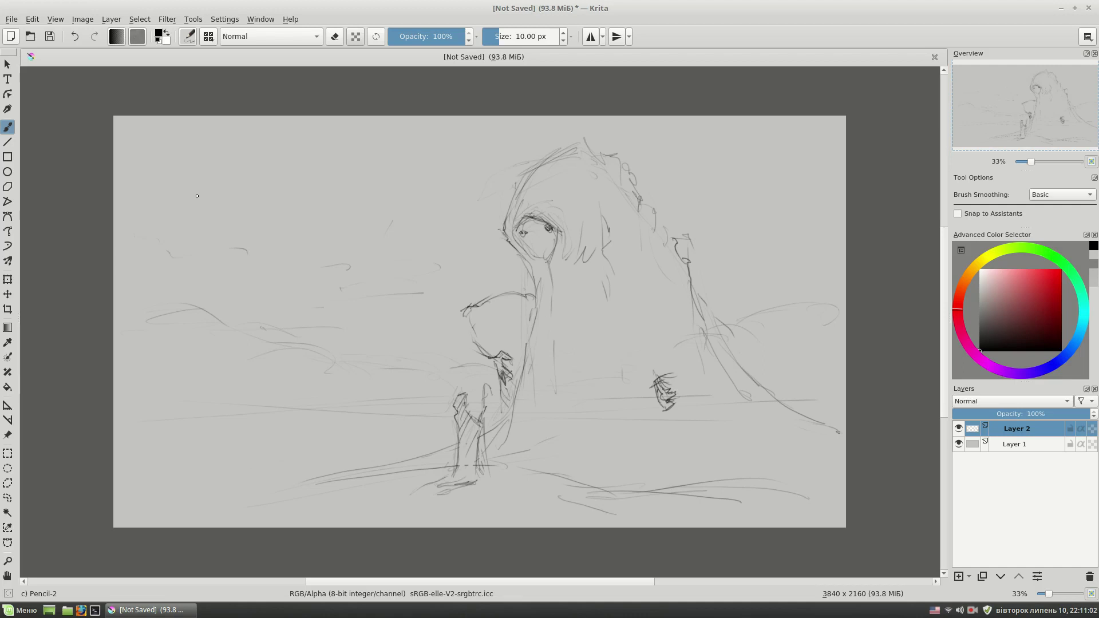
Sketch cloud curves and horizontal ground lines, then add Layer 3 beneath the sketch.
{"action": "left_click_drag", "start_coordinate": [158, 216], "coordinate": [146, 226]}
{"action": "mouse_move", "coordinate": [215, 222]}
{"action": "left_mouse_down"}
{"action": "mouse_move", "coordinate": [350, 268]}
{"action": "mouse_move", "coordinate": [474, 292]}
{"action": "left_mouse_up"}
{"action": "left_click_drag", "start_coordinate": [476, 274], "coordinate": [503, 268]}
{"action": "left_click_drag", "start_coordinate": [150, 411], "coordinate": [239, 409]}
{"action": "left_click_drag", "start_coordinate": [275, 396], "coordinate": [364, 399]}
{"action": "left_click_drag", "start_coordinate": [359, 403], "coordinate": [402, 406]}
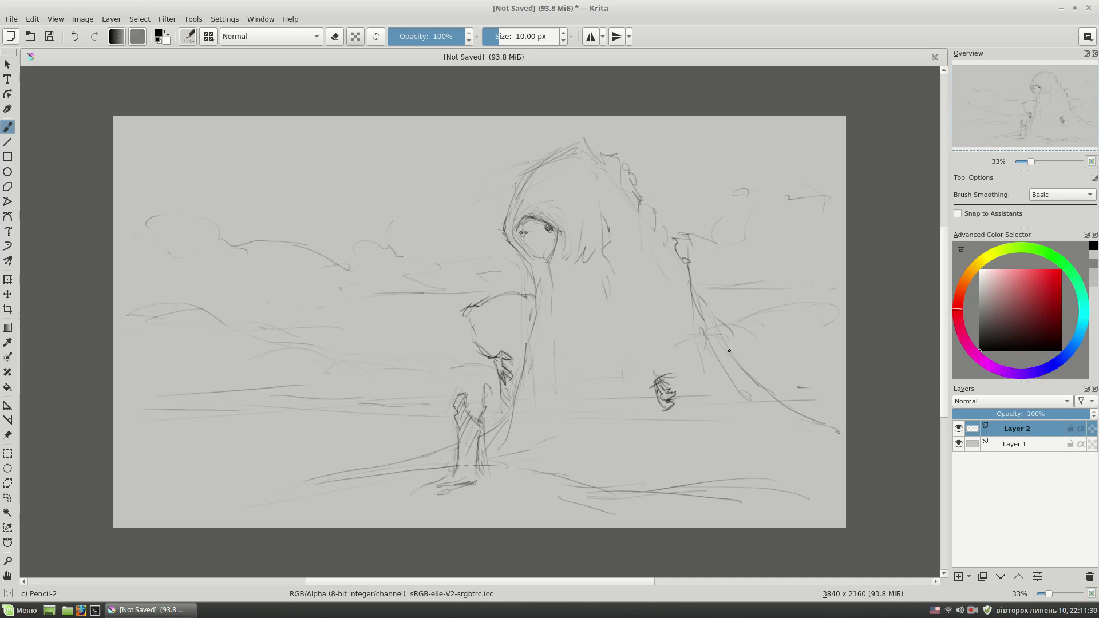
{"action": "left_click", "coordinate": [959, 576]}
{"action": "left_click", "coordinate": [1001, 576]}
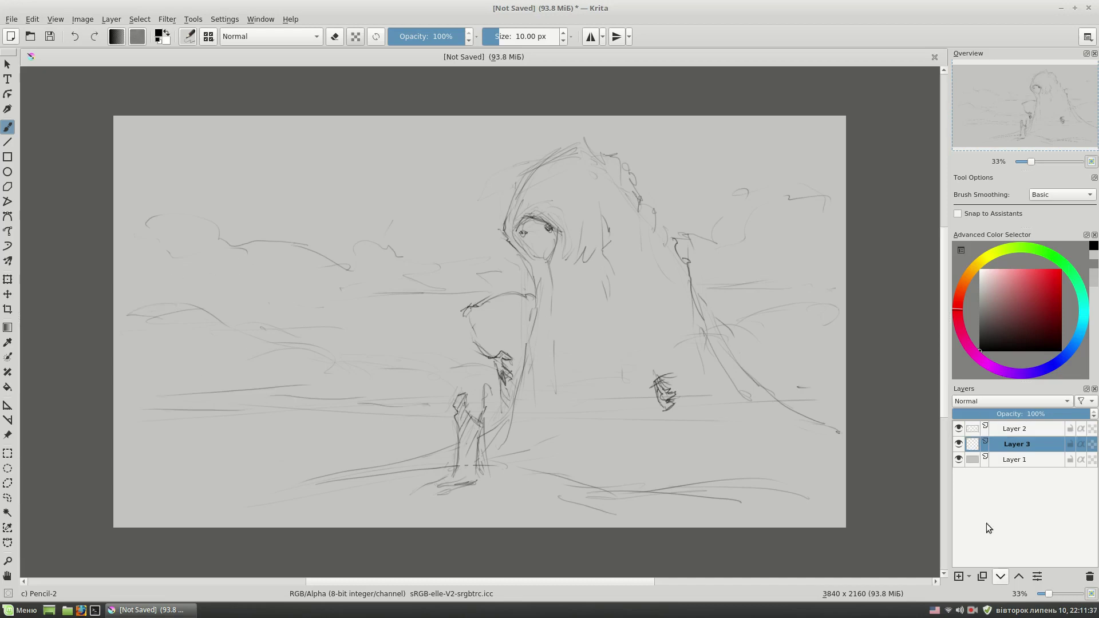
Switch to the Basic-2 Opacity brush and paint pink sunset strokes across both sides of the sky.
{"action": "right_click", "coordinate": [713, 187]}
{"action": "left_click", "coordinate": [778, 165]}
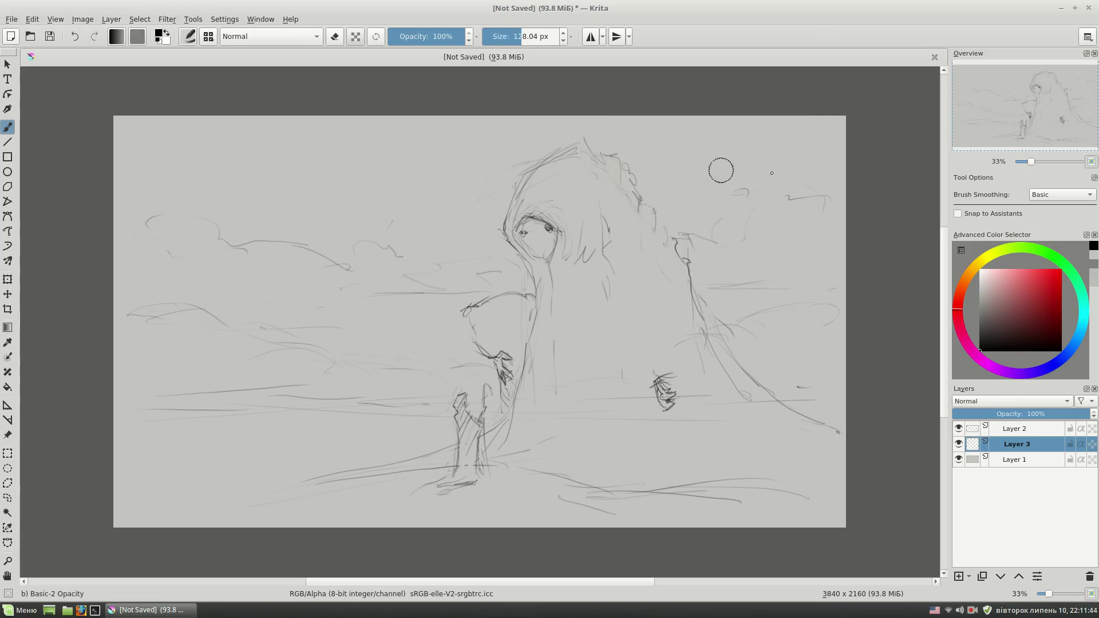
{"action": "left_click", "coordinate": [1012, 268]}
{"action": "mouse_move", "coordinate": [523, 283]}
{"action": "left_mouse_down"}
{"action": "mouse_move", "coordinate": [459, 346]}
{"action": "mouse_move", "coordinate": [522, 285]}
{"action": "mouse_move", "coordinate": [353, 350]}
{"action": "left_mouse_up"}
{"action": "mouse_move", "coordinate": [796, 303]}
{"action": "left_mouse_down"}
{"action": "mouse_move", "coordinate": [704, 280]}
{"action": "mouse_move", "coordinate": [915, 275]}
{"action": "left_mouse_up"}
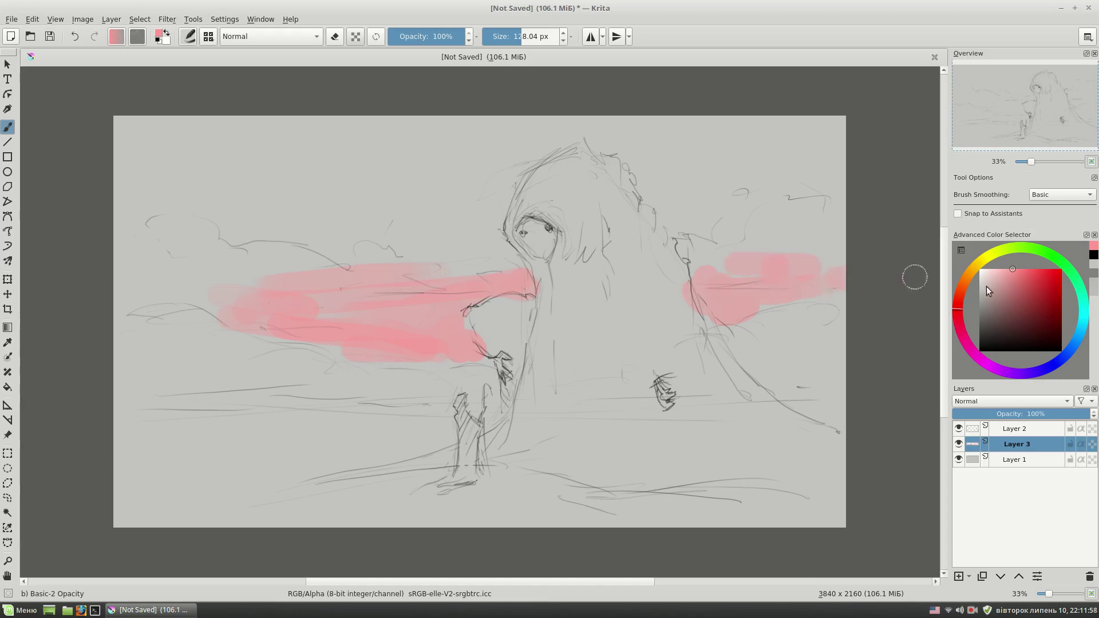
{"action": "mouse_move", "coordinate": [458, 348]}
{"action": "left_mouse_down"}
{"action": "mouse_move", "coordinate": [282, 321]}
{"action": "mouse_move", "coordinate": [464, 359]}
{"action": "left_mouse_up"}
Add deeper red strokes across the right and left sky.
{"action": "left_click", "coordinate": [957, 298]}
{"action": "left_click", "coordinate": [1028, 277]}
{"action": "mouse_move", "coordinate": [710, 261]}
{"action": "left_mouse_down"}
{"action": "mouse_move", "coordinate": [799, 269]}
{"action": "mouse_move", "coordinate": [643, 275]}
{"action": "left_mouse_up"}
{"action": "mouse_move", "coordinate": [516, 274]}
{"action": "left_mouse_down"}
{"action": "mouse_move", "coordinate": [255, 290]}
{"action": "mouse_move", "coordinate": [198, 281]}
{"action": "left_mouse_up"}
Cover the upper sky with wide blue strokes using an enlarged brush.
{"action": "left_click", "coordinate": [1027, 304]}
{"action": "left_click", "coordinate": [1057, 365]}
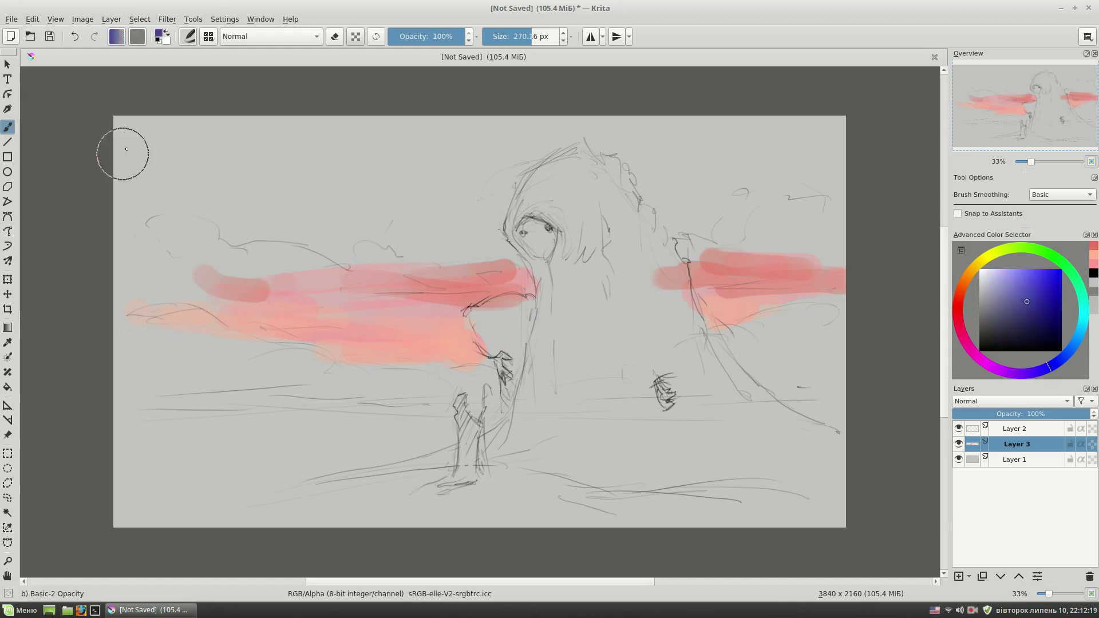
{"action": "left_click_drag", "start_coordinate": [208, 160], "coordinate": [441, 119]}
{"action": "mouse_move", "coordinate": [293, 107]}
{"action": "left_mouse_down"}
{"action": "mouse_move", "coordinate": [504, 241]}
{"action": "mouse_move", "coordinate": [717, 196]}
{"action": "mouse_move", "coordinate": [200, 229]}
{"action": "mouse_move", "coordinate": [571, 263]}
{"action": "left_mouse_up"}
Paint the creature's head and hair strands in dark purple with a smaller brush.
{"action": "left_click", "coordinate": [1011, 321]}
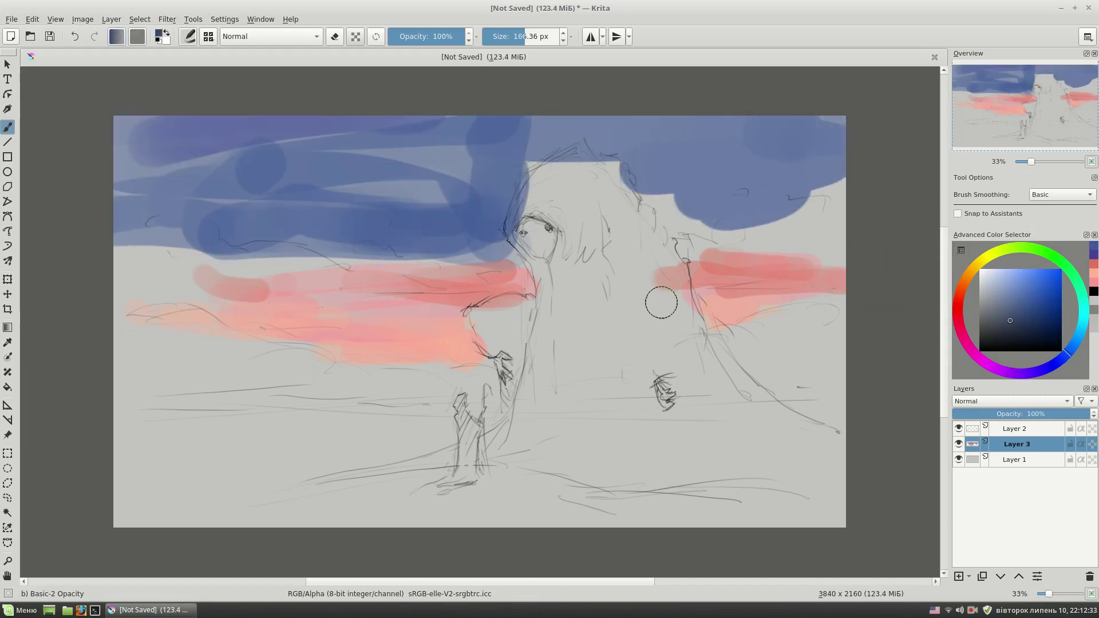
{"action": "left_click", "coordinate": [1028, 373]}
{"action": "mouse_move", "coordinate": [518, 217]}
{"action": "left_mouse_down"}
{"action": "mouse_move", "coordinate": [574, 156]}
{"action": "mouse_move", "coordinate": [525, 233]}
{"action": "mouse_move", "coordinate": [620, 201]}
{"action": "mouse_move", "coordinate": [531, 241]}
{"action": "mouse_move", "coordinate": [576, 194]}
{"action": "mouse_move", "coordinate": [704, 344]}
{"action": "left_mouse_up"}
{"action": "left_click_drag", "start_coordinate": [630, 223], "coordinate": [601, 349]}
Paint light-blue and pale clouds across the sky, plus a pink stroke through the middle.
{"action": "left_click", "coordinate": [648, 195], "text": "ctrl"}
{"action": "mouse_move", "coordinate": [647, 206]}
{"action": "left_mouse_down"}
{"action": "mouse_move", "coordinate": [715, 229]}
{"action": "mouse_move", "coordinate": [831, 241]}
{"action": "left_mouse_up"}
{"action": "left_click", "coordinate": [1005, 276]}
{"action": "mouse_move", "coordinate": [739, 220]}
{"action": "left_mouse_down"}
{"action": "mouse_move", "coordinate": [762, 200]}
{"action": "mouse_move", "coordinate": [770, 242]}
{"action": "mouse_move", "coordinate": [836, 240]}
{"action": "left_mouse_up"}
{"action": "left_click_drag", "start_coordinate": [510, 269], "coordinate": [120, 235]}
{"action": "left_click", "coordinate": [981, 283]}
{"action": "left_click_drag", "start_coordinate": [143, 251], "coordinate": [347, 276]}
{"action": "left_click", "coordinate": [321, 284], "text": "ctrl"}
{"action": "left_click_drag", "start_coordinate": [435, 283], "coordinate": [218, 282]}
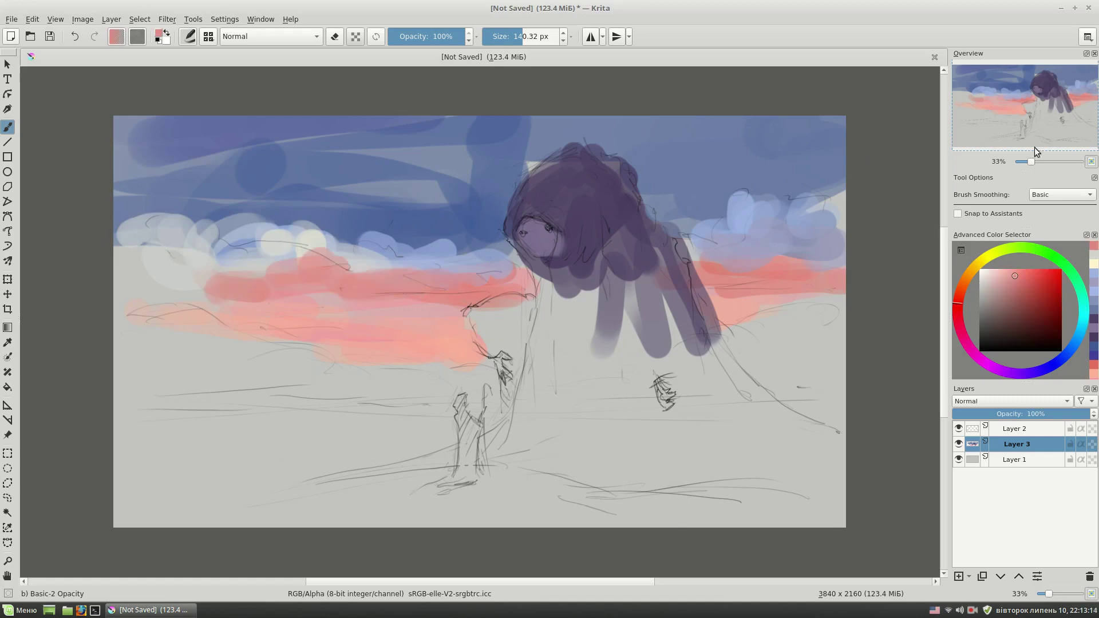
Paint pale and bright blue clouds across the upper-left and right sky.
{"action": "left_click", "coordinate": [1094, 255]}
{"action": "left_click", "coordinate": [409, 229], "text": "ctrl"}
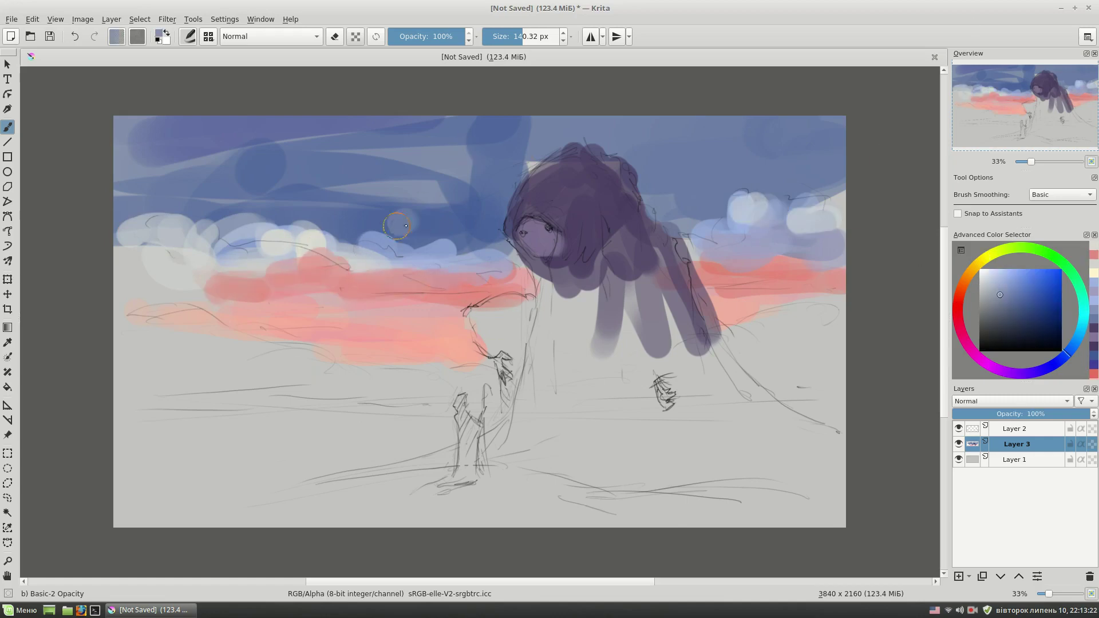
{"action": "left_click_drag", "start_coordinate": [395, 235], "coordinate": [476, 212]}
{"action": "left_click", "coordinate": [1013, 269]}
{"action": "mouse_move", "coordinate": [407, 241]}
{"action": "left_mouse_down"}
{"action": "mouse_move", "coordinate": [450, 221]}
{"action": "mouse_move", "coordinate": [509, 252]}
{"action": "left_mouse_up"}
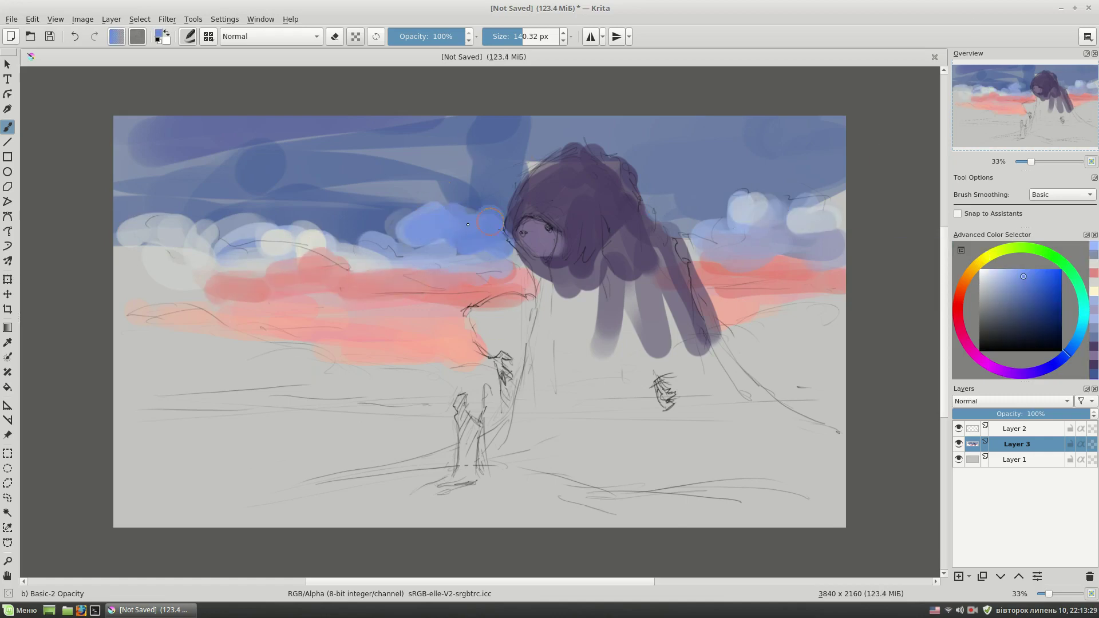
{"action": "left_click_drag", "start_coordinate": [421, 220], "coordinate": [252, 189]}
{"action": "left_click_drag", "start_coordinate": [452, 201], "coordinate": [521, 155]}
{"action": "mouse_move", "coordinate": [728, 217]}
{"action": "left_mouse_down"}
{"action": "mouse_move", "coordinate": [756, 177]}
{"action": "mouse_move", "coordinate": [830, 175]}
{"action": "left_mouse_up"}
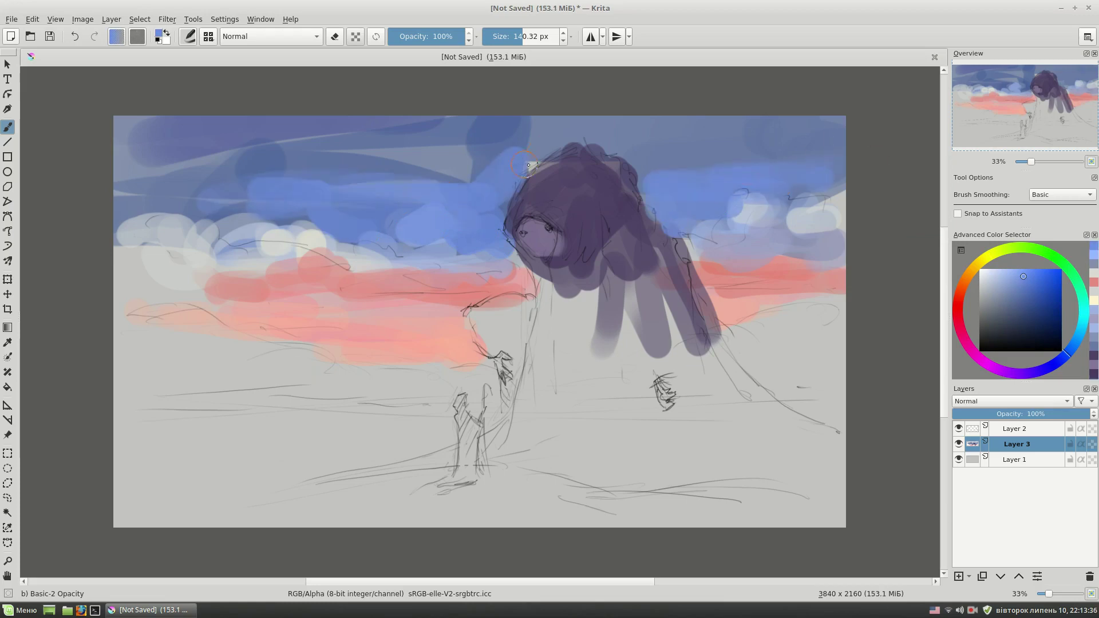
Paint pink and salmon-pink clouds over the lower-left and right sky.
{"action": "left_click", "coordinate": [957, 322]}
{"action": "left_click", "coordinate": [1028, 291]}
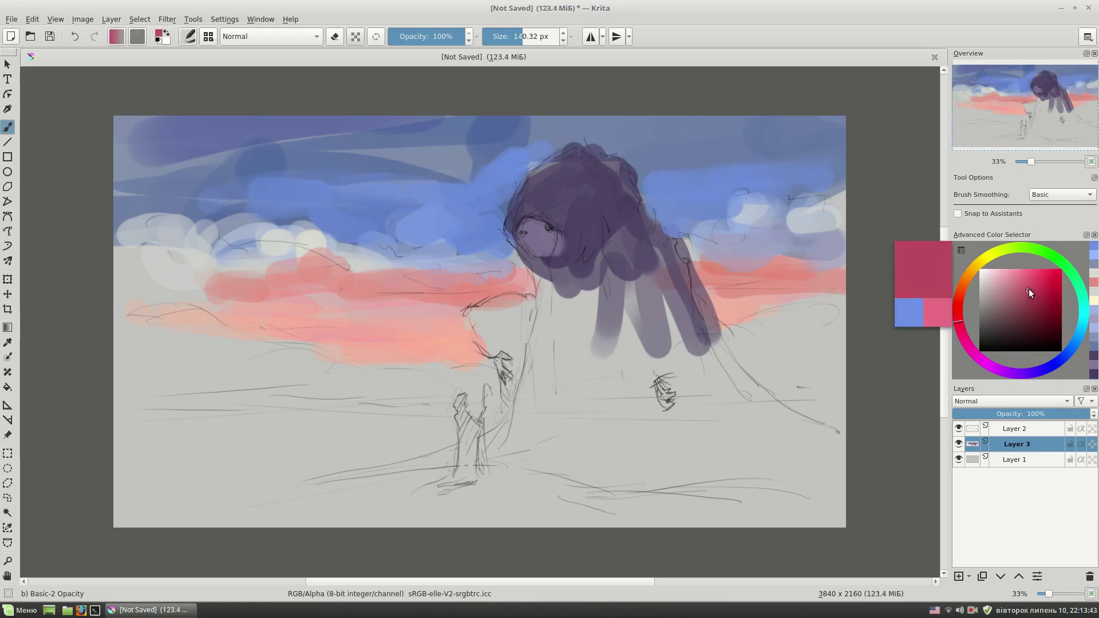
{"action": "left_click_drag", "start_coordinate": [312, 350], "coordinate": [481, 372]}
{"action": "mouse_move", "coordinate": [355, 355]}
{"action": "left_mouse_down"}
{"action": "mouse_move", "coordinate": [232, 362]}
{"action": "mouse_move", "coordinate": [470, 366]}
{"action": "left_mouse_up"}
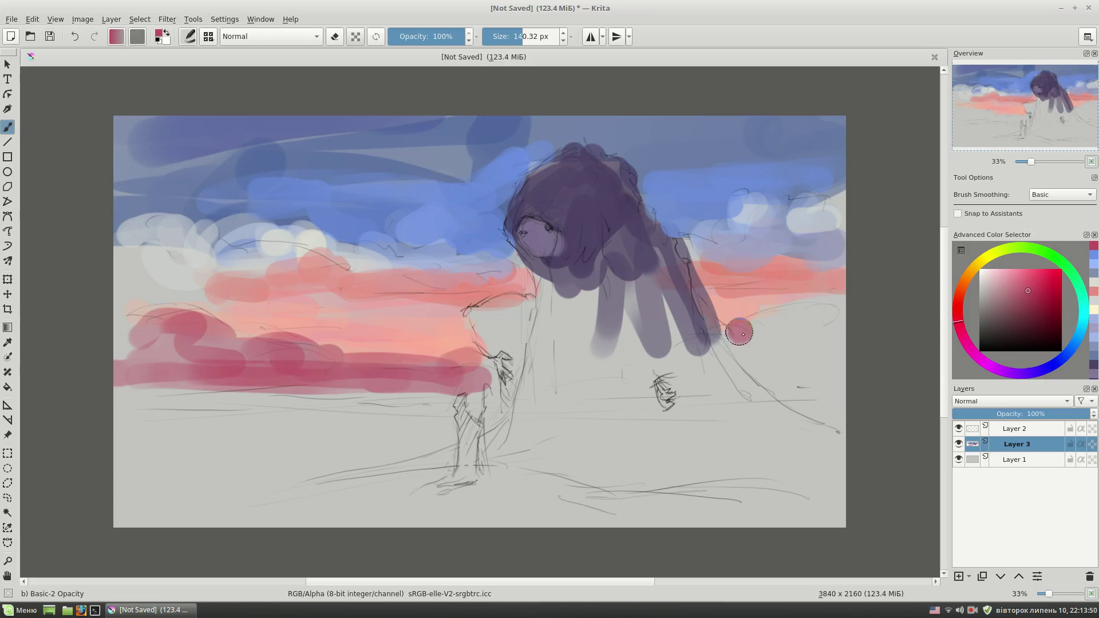
{"action": "left_click_drag", "start_coordinate": [739, 332], "coordinate": [836, 309]}
{"action": "left_click_drag", "start_coordinate": [750, 355], "coordinate": [842, 372]}
{"action": "left_click_drag", "start_coordinate": [824, 309], "coordinate": [839, 378]}
{"action": "left_click", "coordinate": [745, 295], "text": "ctrl"}
{"action": "left_click_drag", "start_coordinate": [745, 295], "coordinate": [842, 301]}
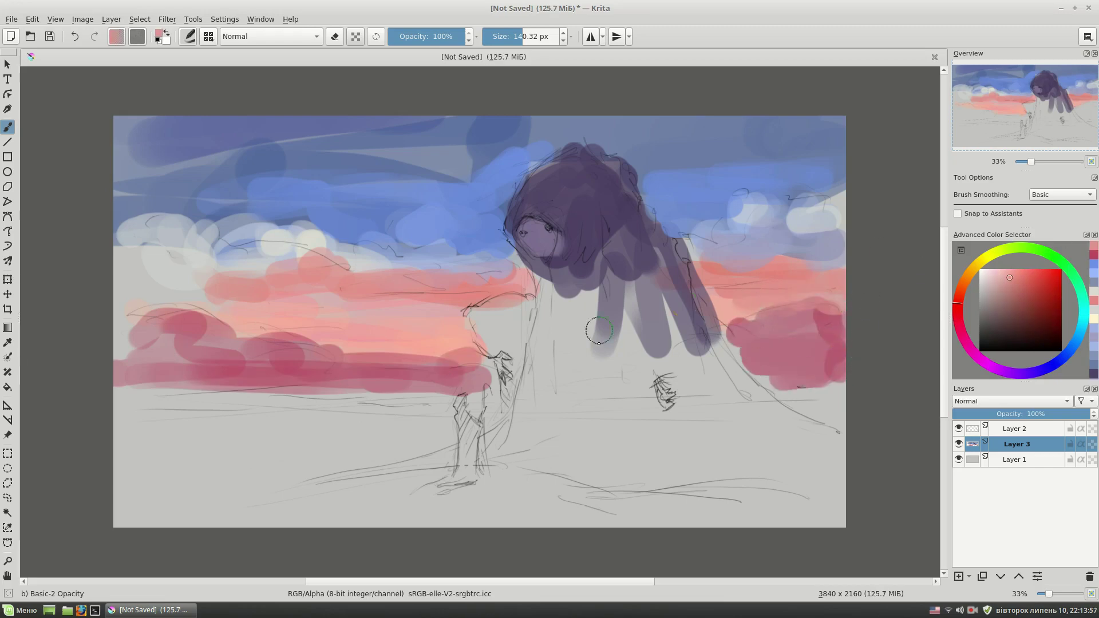
Paint a dark brownish band along the lower sky and lavender-blue ground bands.
{"action": "left_click", "coordinate": [1000, 304]}
{"action": "key", "text": "bracketleft"}
{"action": "left_click_drag", "start_coordinate": [117, 395], "coordinate": [659, 401]}
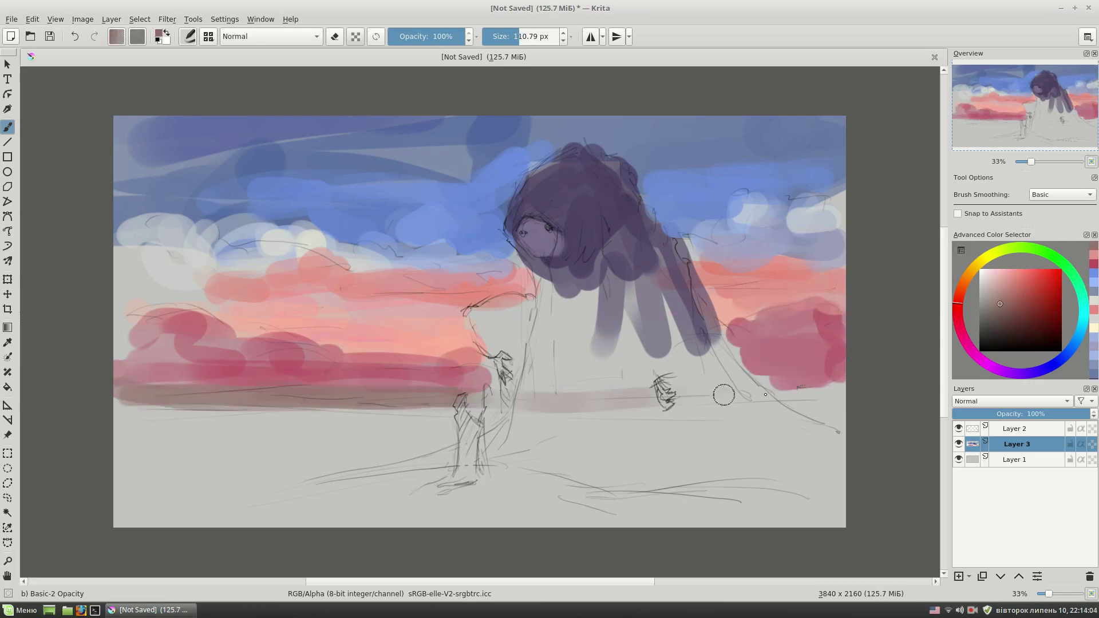
{"action": "left_click_drag", "start_coordinate": [744, 395], "coordinate": [859, 386]}
{"action": "left_click_drag", "start_coordinate": [407, 421], "coordinate": [114, 409]}
{"action": "left_click", "coordinate": [487, 223], "text": "ctrl"}
{"action": "mouse_move", "coordinate": [485, 421]}
{"action": "left_mouse_down"}
{"action": "mouse_move", "coordinate": [114, 430]}
{"action": "mouse_move", "coordinate": [447, 476]}
{"action": "left_mouse_up"}
{"action": "left_click_drag", "start_coordinate": [785, 412], "coordinate": [859, 423]}
Block in the creature's purple-grey body and dark purple down its right side.
{"action": "left_click", "coordinate": [552, 311], "text": "ctrl"}
{"action": "left_click_drag", "start_coordinate": [550, 280], "coordinate": [573, 441]}
{"action": "left_click_drag", "start_coordinate": [635, 275], "coordinate": [715, 447]}
{"action": "mouse_move", "coordinate": [727, 332]}
{"action": "left_mouse_down"}
{"action": "mouse_move", "coordinate": [818, 475]}
{"action": "mouse_move", "coordinate": [516, 458]}
{"action": "left_mouse_up"}
{"action": "left_click", "coordinate": [617, 245], "text": "ctrl"}
{"action": "left_click_drag", "start_coordinate": [619, 246], "coordinate": [664, 312]}
{"action": "left_click_drag", "start_coordinate": [653, 270], "coordinate": [716, 390]}
{"action": "left_click_drag", "start_coordinate": [647, 338], "coordinate": [692, 412]}
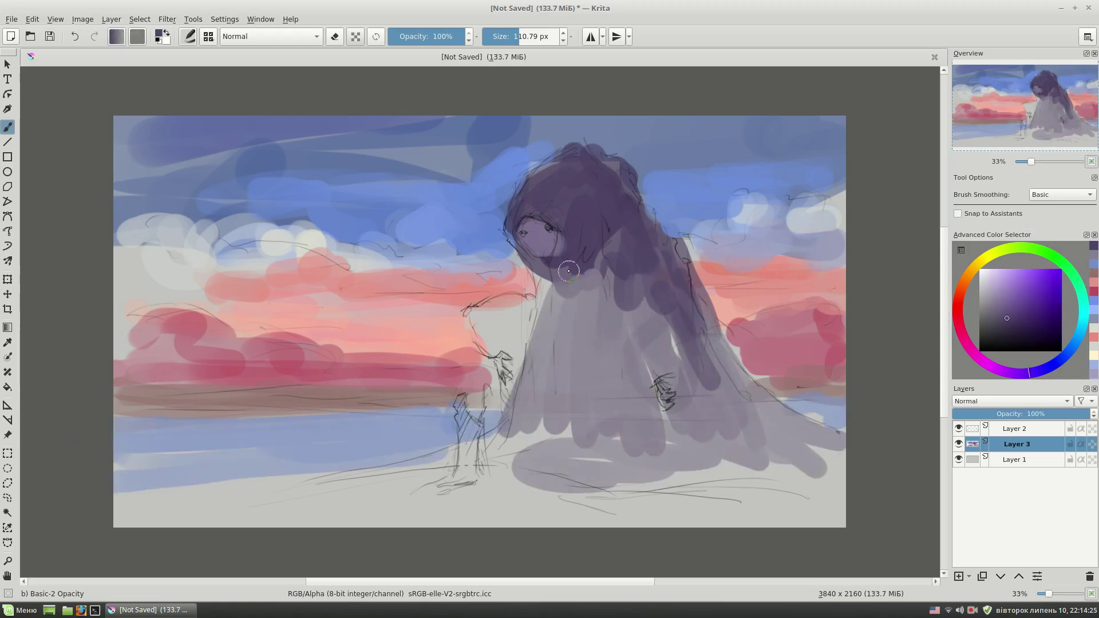
Paint lavender-purple ground and shadows, then the small dark purple standing figure.
{"action": "left_click", "coordinate": [633, 301], "text": "ctrl"}
{"action": "mouse_move", "coordinate": [476, 309]}
{"action": "left_mouse_down"}
{"action": "mouse_move", "coordinate": [521, 321]}
{"action": "mouse_move", "coordinate": [509, 395]}
{"action": "left_mouse_up"}
{"action": "left_click_drag", "start_coordinate": [542, 490], "coordinate": [459, 493]}
{"action": "left_click_drag", "start_coordinate": [596, 481], "coordinate": [841, 475]}
{"action": "left_click_drag", "start_coordinate": [744, 470], "coordinate": [841, 435]}
{"action": "mouse_move", "coordinate": [762, 424]}
{"action": "left_mouse_down"}
{"action": "mouse_move", "coordinate": [705, 322]}
{"action": "mouse_move", "coordinate": [762, 436]}
{"action": "mouse_move", "coordinate": [658, 424]}
{"action": "left_mouse_up"}
{"action": "mouse_move", "coordinate": [687, 338]}
{"action": "left_mouse_down"}
{"action": "mouse_move", "coordinate": [521, 458]}
{"action": "mouse_move", "coordinate": [287, 484]}
{"action": "left_mouse_up"}
{"action": "left_click_drag", "start_coordinate": [527, 507], "coordinate": [115, 518]}
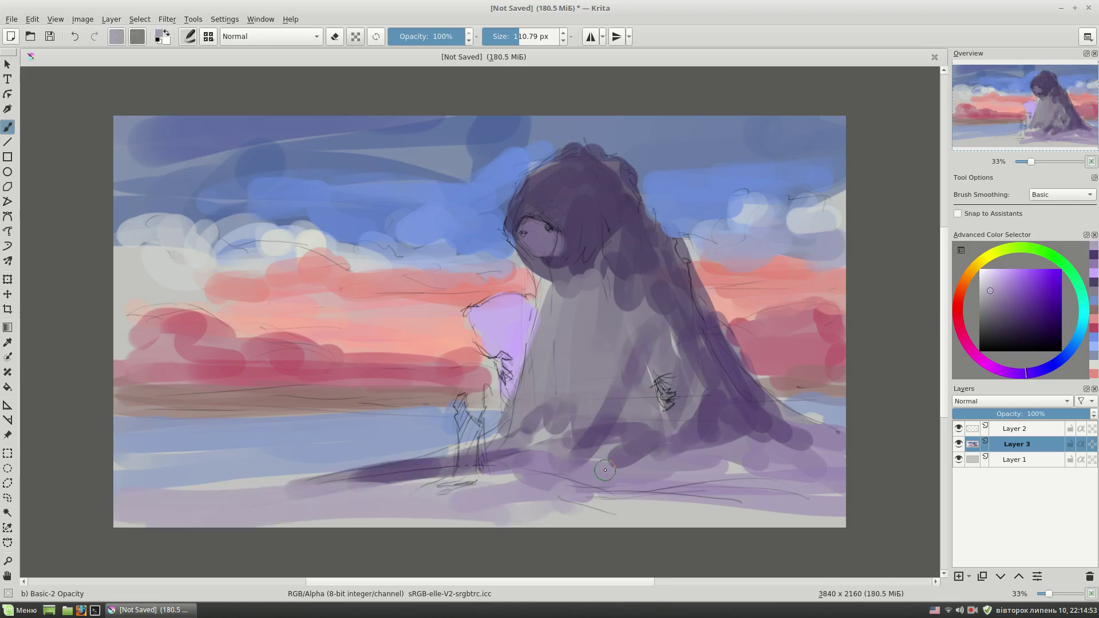
{"action": "key", "text": "bracketleft"}
{"action": "key", "text": "bracketleft"}
{"action": "key", "text": "bracketleft"}
{"action": "mouse_move", "coordinate": [460, 399]}
{"action": "left_mouse_down"}
{"action": "mouse_move", "coordinate": [470, 447]}
{"action": "mouse_move", "coordinate": [455, 487]}
{"action": "mouse_move", "coordinate": [481, 481]}
{"action": "left_mouse_up"}
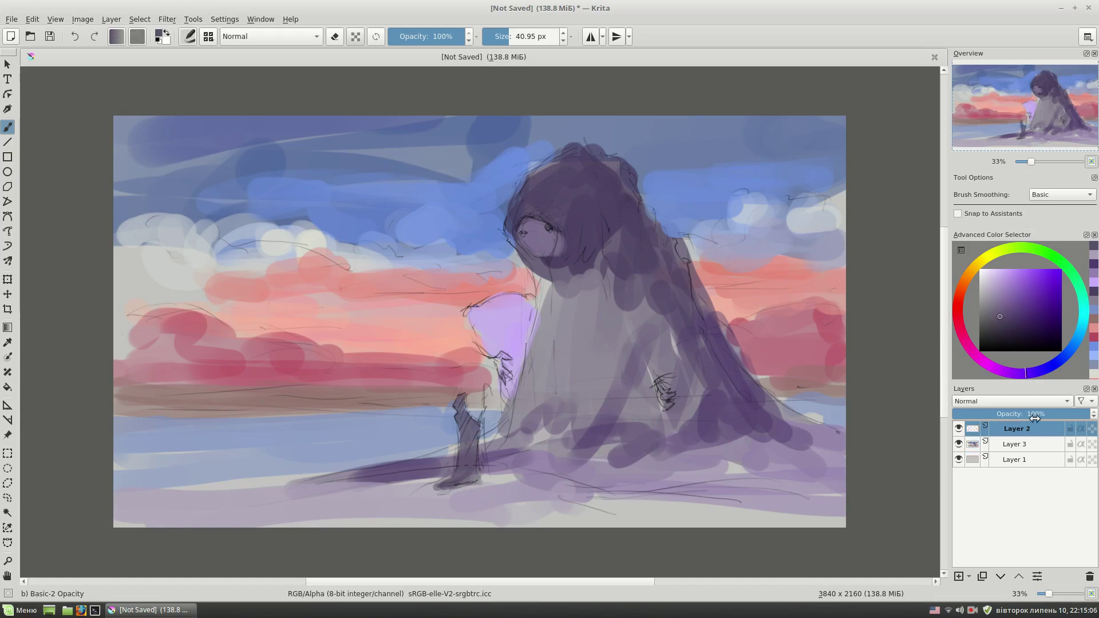
Switch to Bristles-2 Flat Rough and dab yellow-green onto the right clouds with a larger brush.
{"action": "right_click", "coordinate": [627, 220]}
{"action": "left_click", "coordinate": [701, 216]}
{"action": "left_click", "coordinate": [1005, 280]}
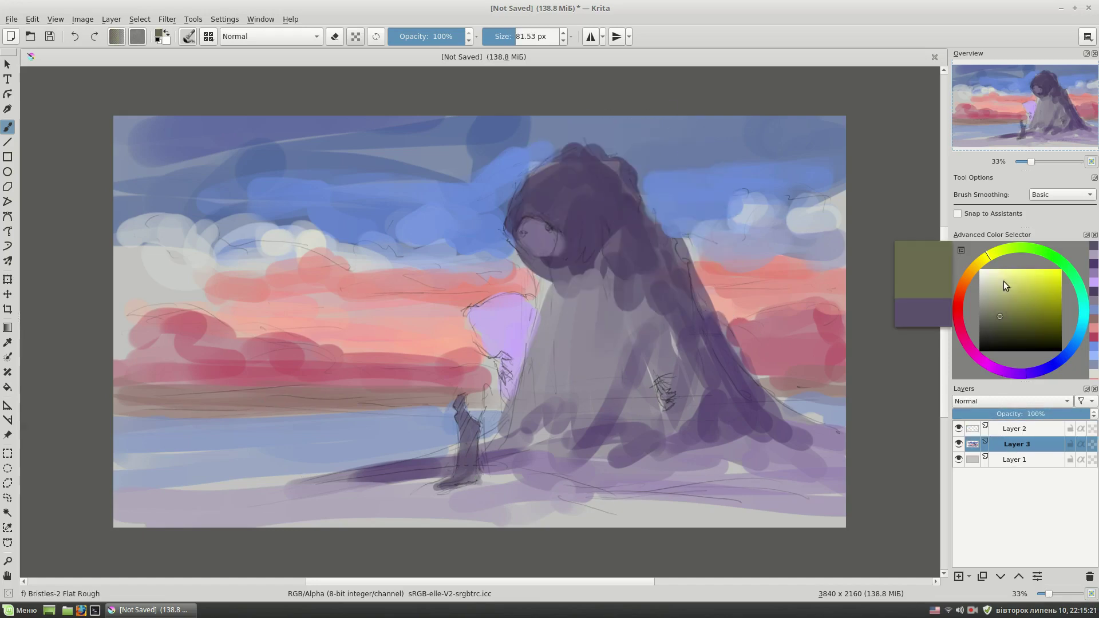
{"action": "key", "text": "bracketright"}
{"action": "mouse_move", "coordinate": [732, 206]}
{"action": "left_mouse_down"}
{"action": "mouse_move", "coordinate": [770, 198]}
{"action": "mouse_move", "coordinate": [719, 220]}
{"action": "mouse_move", "coordinate": [761, 191]}
{"action": "mouse_move", "coordinate": [799, 213]}
{"action": "mouse_move", "coordinate": [836, 200]}
{"action": "left_mouse_up"}
{"action": "key", "text": "bracketright"}
{"action": "left_click", "coordinate": [983, 275]}
Add grey-blue cloud dabs and a yellow stroke on the right pink clouds.
{"action": "left_click", "coordinate": [791, 240], "text": "ctrl"}
{"action": "mouse_move", "coordinate": [727, 229]}
{"action": "left_mouse_down"}
{"action": "mouse_move", "coordinate": [830, 235]}
{"action": "mouse_move", "coordinate": [722, 263]}
{"action": "left_mouse_up"}
{"action": "left_click", "coordinate": [1023, 273]}
{"action": "left_click_drag", "start_coordinate": [836, 284], "coordinate": [735, 289]}
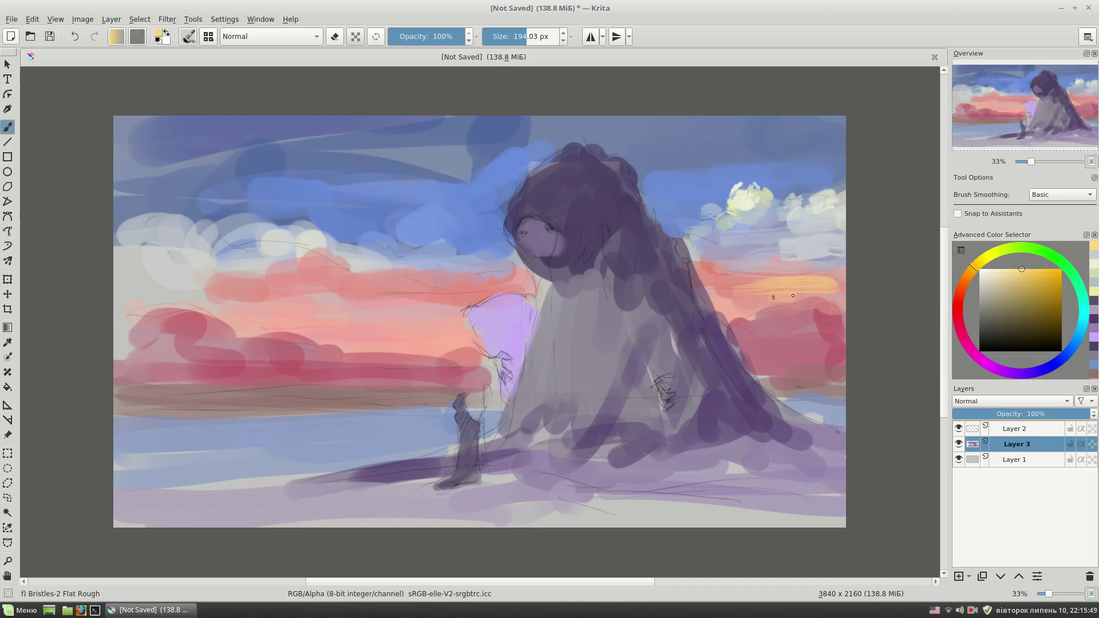
{"action": "left_click", "coordinate": [727, 269], "text": "ctrl"}
Paint saturated blue across the top sky and pale yellow highlights on the cloud tops.
{"action": "left_click", "coordinate": [804, 171], "text": "ctrl"}
{"action": "left_click_drag", "start_coordinate": [513, 123], "coordinate": [811, 135]}
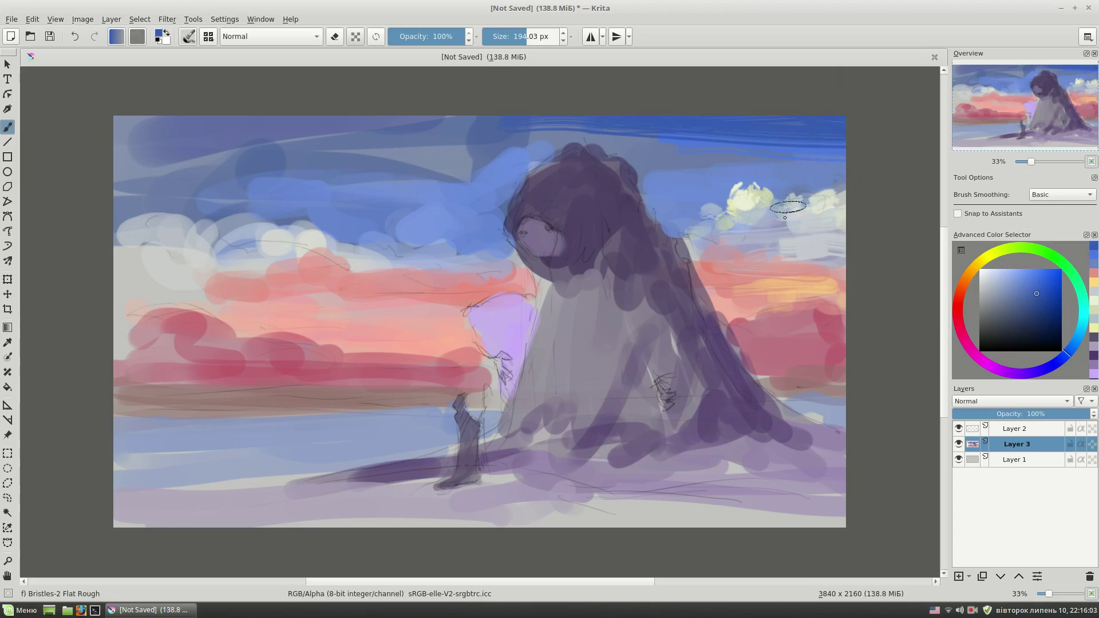
{"action": "left_click", "coordinate": [784, 229], "text": "ctrl"}
{"action": "left_click_drag", "start_coordinate": [498, 269], "coordinate": [469, 257]}
{"action": "mouse_move", "coordinate": [295, 226]}
{"action": "left_mouse_down"}
{"action": "mouse_move", "coordinate": [395, 252]}
{"action": "mouse_move", "coordinate": [238, 215]}
{"action": "mouse_move", "coordinate": [212, 229]}
{"action": "left_mouse_up"}
{"action": "mouse_move", "coordinate": [137, 200]}
{"action": "left_mouse_down"}
{"action": "mouse_move", "coordinate": [129, 220]}
{"action": "mouse_move", "coordinate": [195, 232]}
{"action": "left_mouse_up"}
Paint sampled, slightly darkened pink strokes over the left-centre clouds.
{"action": "left_click", "coordinate": [982, 259]}
{"action": "left_click", "coordinate": [240, 243], "text": "ctrl"}
{"action": "left_click", "coordinate": [273, 255], "text": "ctrl"}
{"action": "left_click", "coordinate": [993, 296]}
{"action": "mouse_move", "coordinate": [332, 252]}
{"action": "left_mouse_down"}
{"action": "mouse_move", "coordinate": [369, 269]}
{"action": "mouse_move", "coordinate": [327, 272]}
{"action": "left_mouse_up"}
{"action": "left_click", "coordinate": [327, 272], "text": "ctrl"}
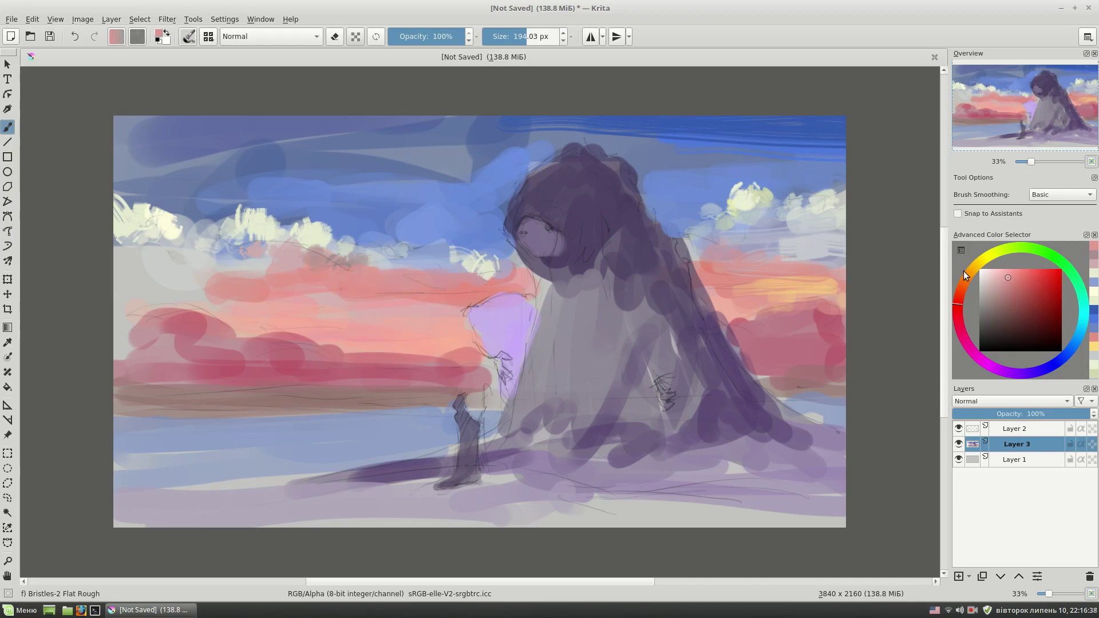
Paint a deep blue stroke across the top sky with Basic-2 Opacity, then return to Bristles-2.
{"action": "right_click", "coordinate": [568, 194]}
{"action": "left_click", "coordinate": [618, 151]}
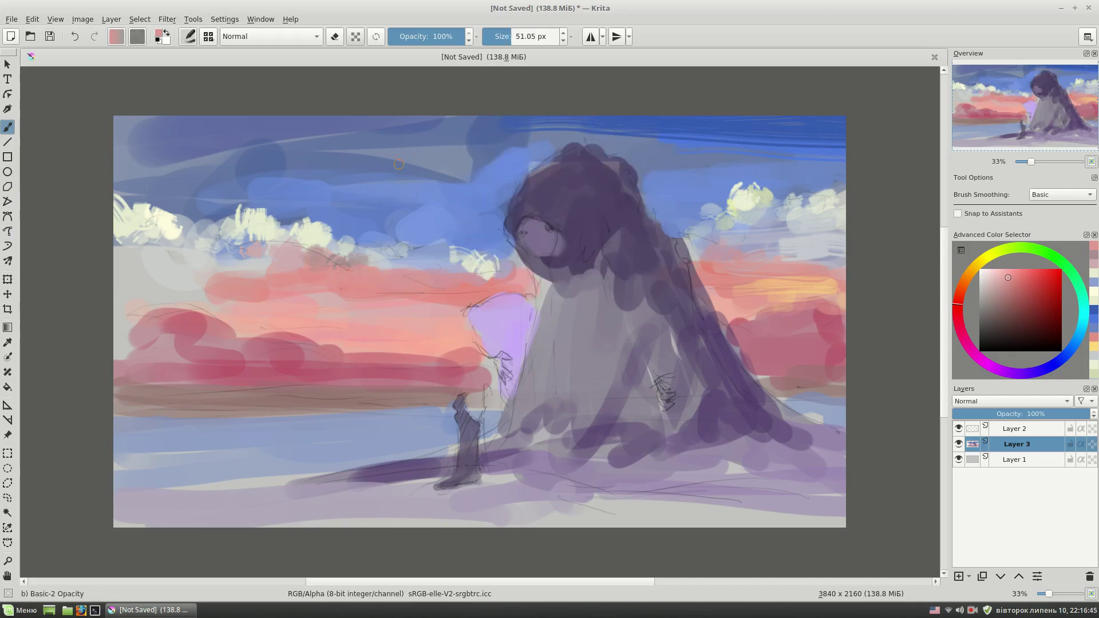
{"action": "left_click", "coordinate": [1048, 297]}
{"action": "mouse_move", "coordinate": [853, 123]}
{"action": "left_mouse_down"}
{"action": "mouse_move", "coordinate": [518, 117]}
{"action": "mouse_move", "coordinate": [132, 166]}
{"action": "mouse_move", "coordinate": [305, 128]}
{"action": "mouse_move", "coordinate": [680, 128]}
{"action": "mouse_move", "coordinate": [516, 130]}
{"action": "left_mouse_up"}
{"action": "left_click", "coordinate": [413, 201], "text": "ctrl"}
{"action": "right_click", "coordinate": [411, 200]}
{"action": "left_click", "coordinate": [375, 222]}
Soften the cloud edges with grey-blue and add orange strokes to the right clouds.
{"action": "left_click", "coordinate": [1010, 276]}
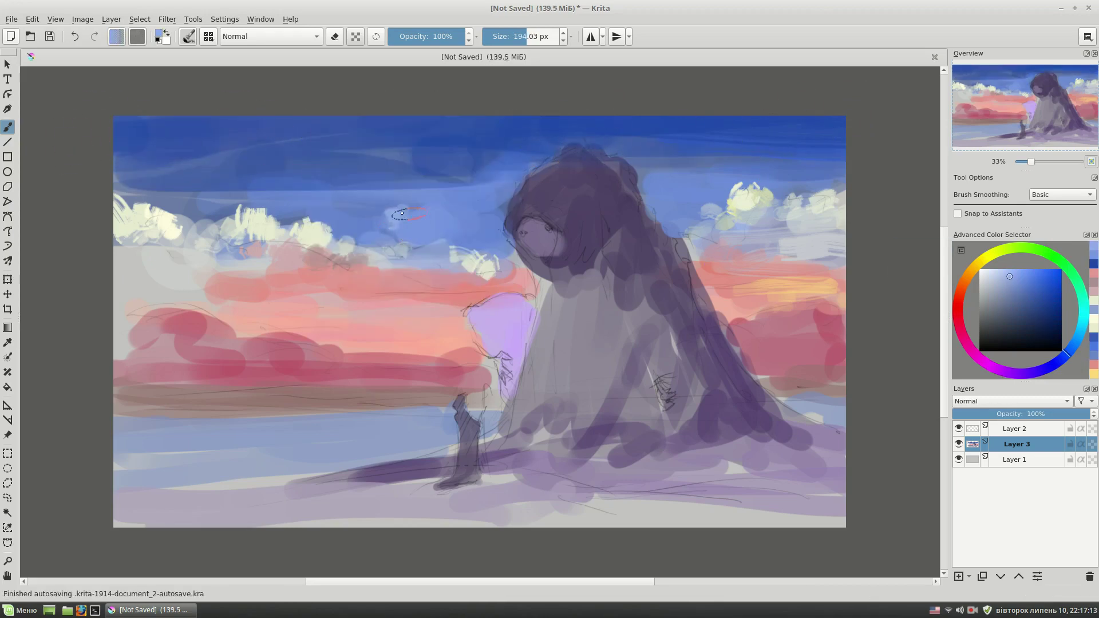
{"action": "left_click", "coordinate": [407, 254], "text": "ctrl"}
{"action": "mouse_move", "coordinate": [440, 252]}
{"action": "left_mouse_down"}
{"action": "mouse_move", "coordinate": [435, 286]}
{"action": "mouse_move", "coordinate": [538, 283]}
{"action": "mouse_move", "coordinate": [496, 293]}
{"action": "left_mouse_up"}
{"action": "left_click", "coordinate": [778, 286], "text": "ctrl"}
{"action": "mouse_move", "coordinate": [742, 309]}
{"action": "left_mouse_down"}
{"action": "mouse_move", "coordinate": [787, 320]}
{"action": "mouse_move", "coordinate": [819, 313]}
{"action": "left_mouse_up"}
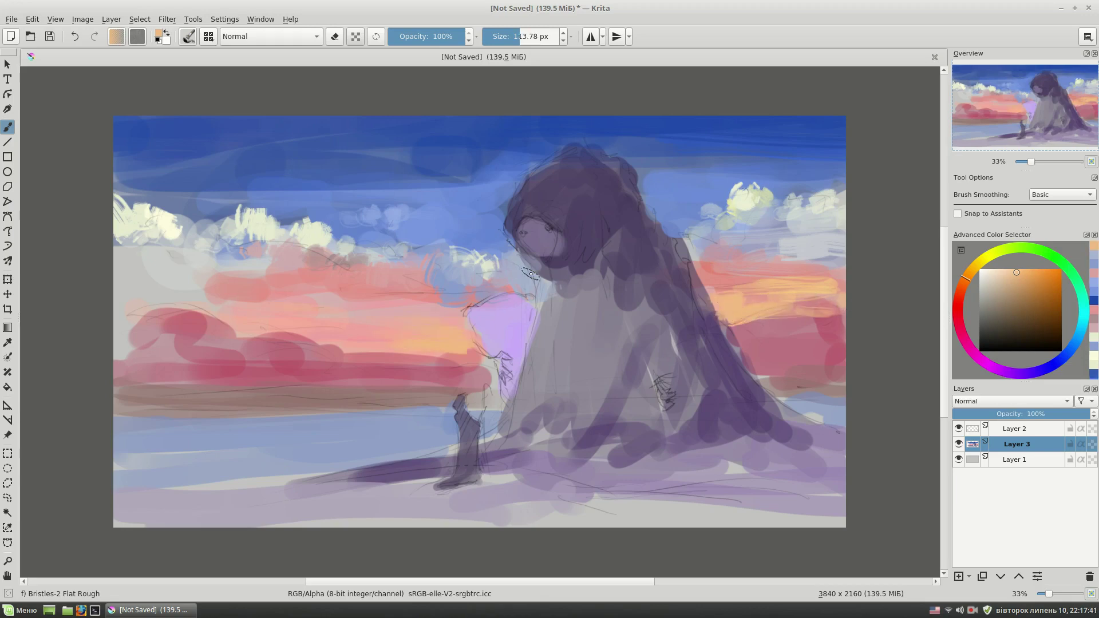
Paint pale beige strokes leftward across the pink clouds.
{"action": "left_click", "coordinate": [357, 276], "text": "ctrl"}
{"action": "mouse_move", "coordinate": [314, 258]}
{"action": "left_mouse_down"}
{"action": "mouse_move", "coordinate": [355, 252]}
{"action": "mouse_move", "coordinate": [367, 264]}
{"action": "mouse_move", "coordinate": [438, 275]}
{"action": "left_mouse_up"}
{"action": "left_click_drag", "start_coordinate": [335, 295], "coordinate": [385, 293]}
{"action": "left_click_drag", "start_coordinate": [303, 290], "coordinate": [209, 282]}
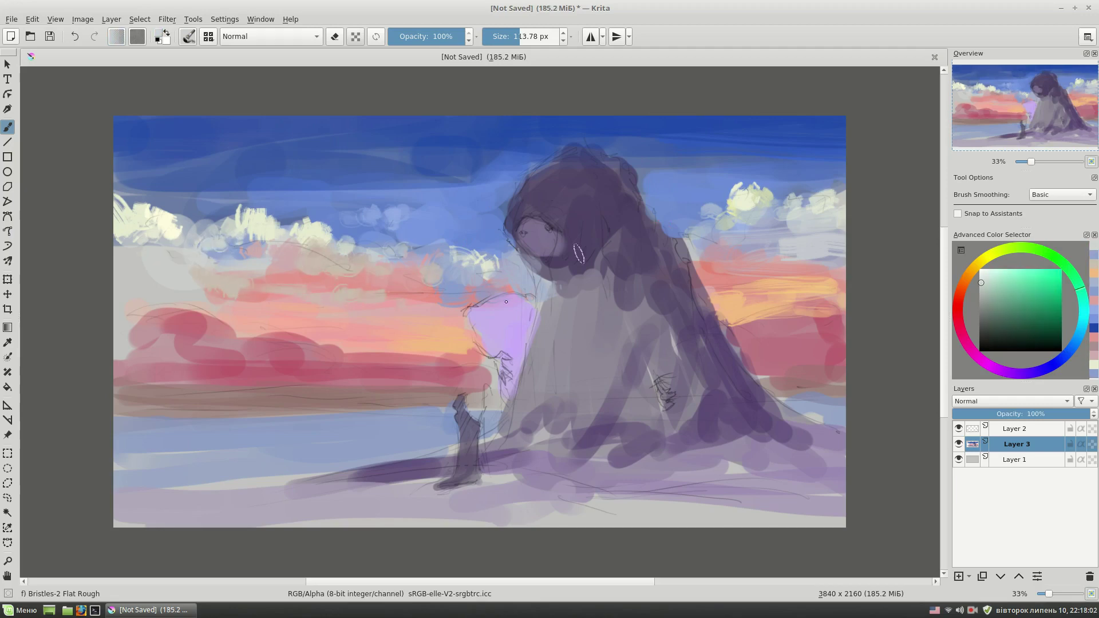
Shift a light peach to yellow and paint yellow strokes near the horizon.
{"action": "left_click", "coordinate": [401, 341], "text": "ctrl"}
{"action": "left_click", "coordinate": [1019, 269]}
{"action": "left_click_drag", "start_coordinate": [1018, 250], "coordinate": [982, 258]}
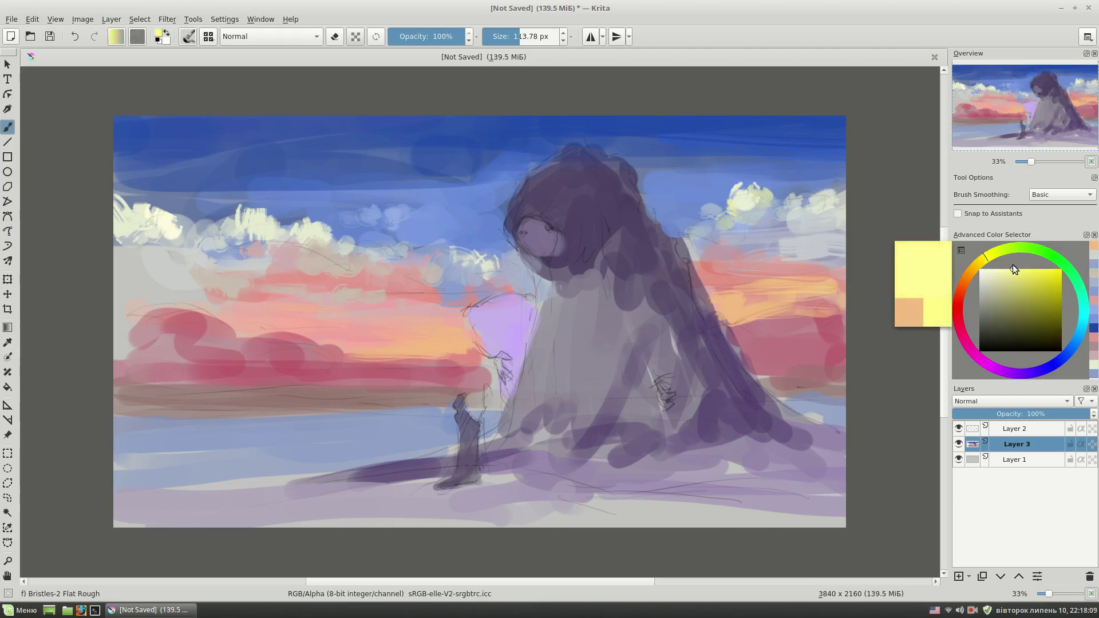
{"action": "left_click_drag", "start_coordinate": [375, 354], "coordinate": [484, 348]}
{"action": "left_click_drag", "start_coordinate": [395, 353], "coordinate": [365, 352]}
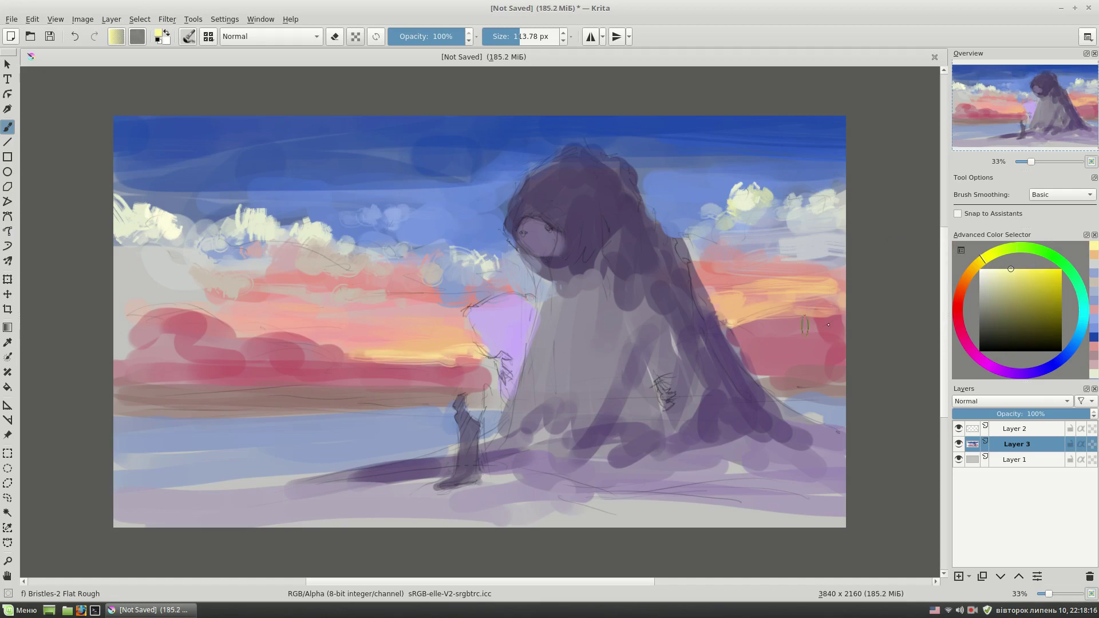
Darken the small figure and add dark pink-red along the horizon.
{"action": "left_click", "coordinate": [468, 381], "text": "ctrl"}
{"action": "mouse_move", "coordinate": [507, 356]}
{"action": "left_mouse_down"}
{"action": "mouse_move", "coordinate": [496, 381]}
{"action": "mouse_move", "coordinate": [434, 361]}
{"action": "mouse_move", "coordinate": [313, 359]}
{"action": "left_mouse_up"}
{"action": "left_click", "coordinate": [481, 348], "text": "ctrl"}
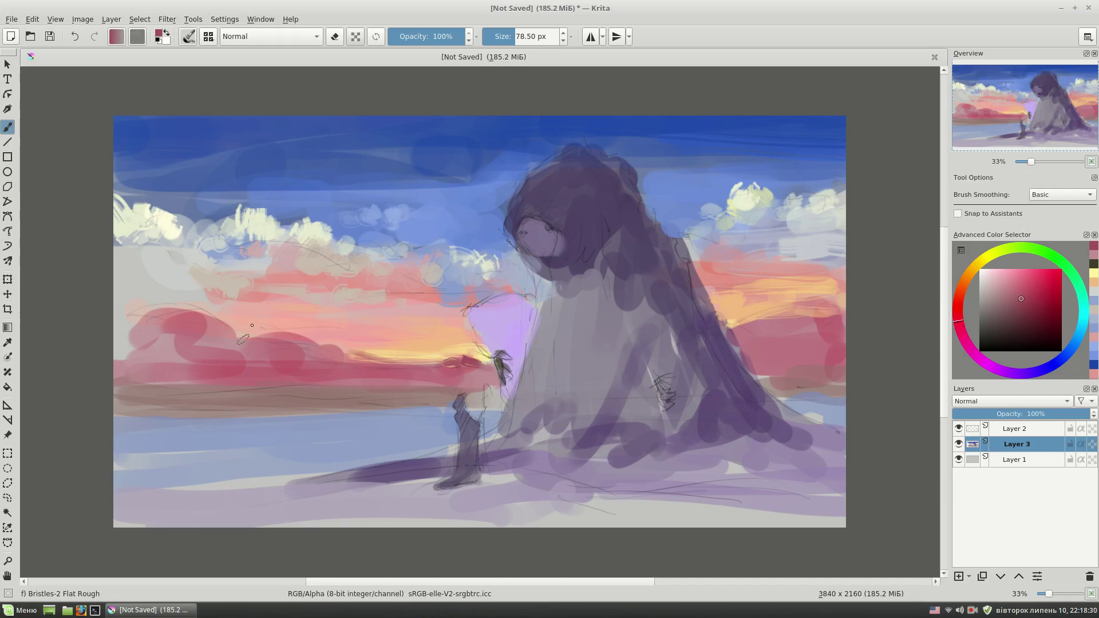
Paint dark blue across the top of the sky, adding texture with Texture Big.
{"action": "left_click", "coordinate": [555, 146], "text": "ctrl"}
{"action": "left_click_drag", "start_coordinate": [704, 138], "coordinate": [914, 133]}
{"action": "left_click_drag", "start_coordinate": [401, 120], "coordinate": [118, 120]}
{"action": "mouse_move", "coordinate": [458, 149]}
{"action": "left_mouse_down"}
{"action": "mouse_move", "coordinate": [121, 152]}
{"action": "mouse_move", "coordinate": [289, 122]}
{"action": "mouse_move", "coordinate": [649, 132]}
{"action": "mouse_move", "coordinate": [807, 156]}
{"action": "left_mouse_up"}
{"action": "left_click", "coordinate": [208, 36]}
{"action": "left_click", "coordinate": [229, 114]}
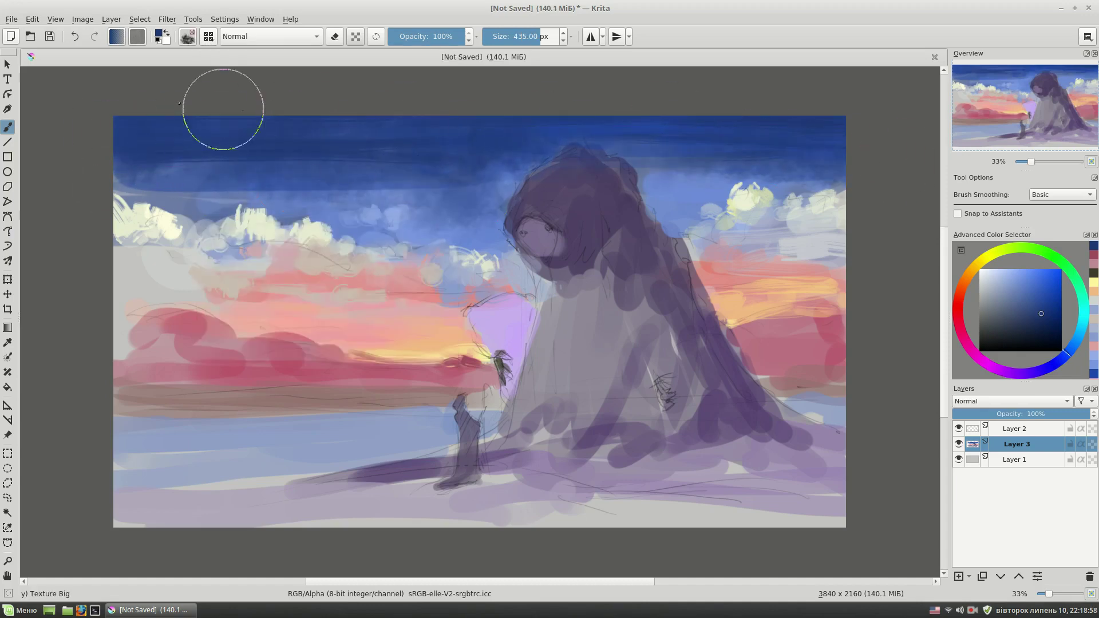
Return to the Bristles-2 Flat Rough brush via the quick palette with a lighter blue.
{"action": "right_click", "coordinate": [405, 185]}
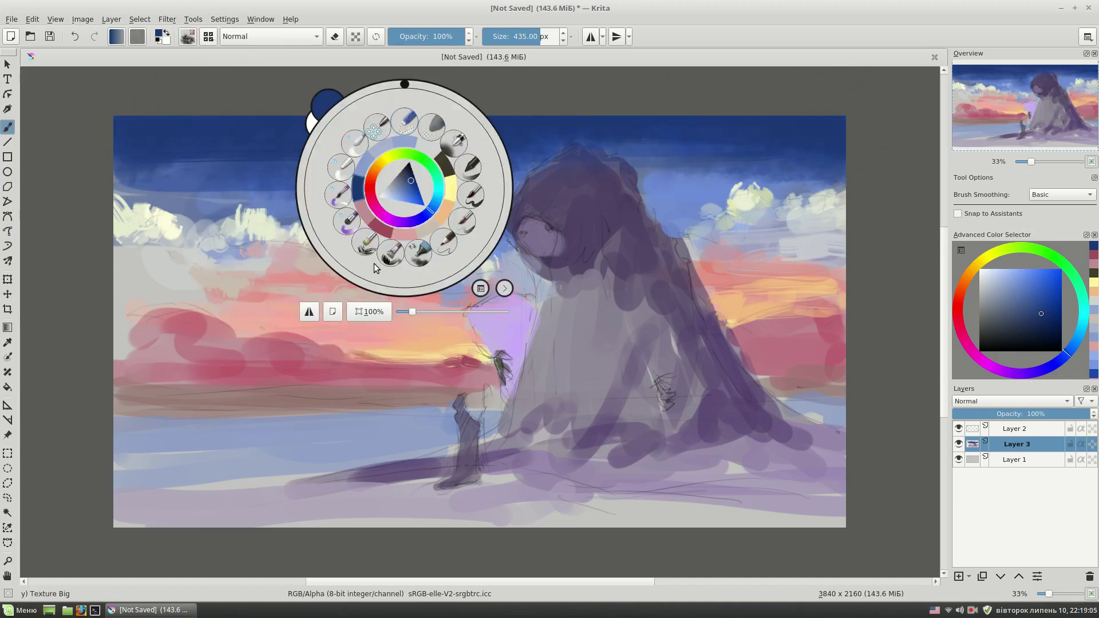
{"action": "left_click", "coordinate": [472, 211]}
{"action": "left_click", "coordinate": [1030, 269]}
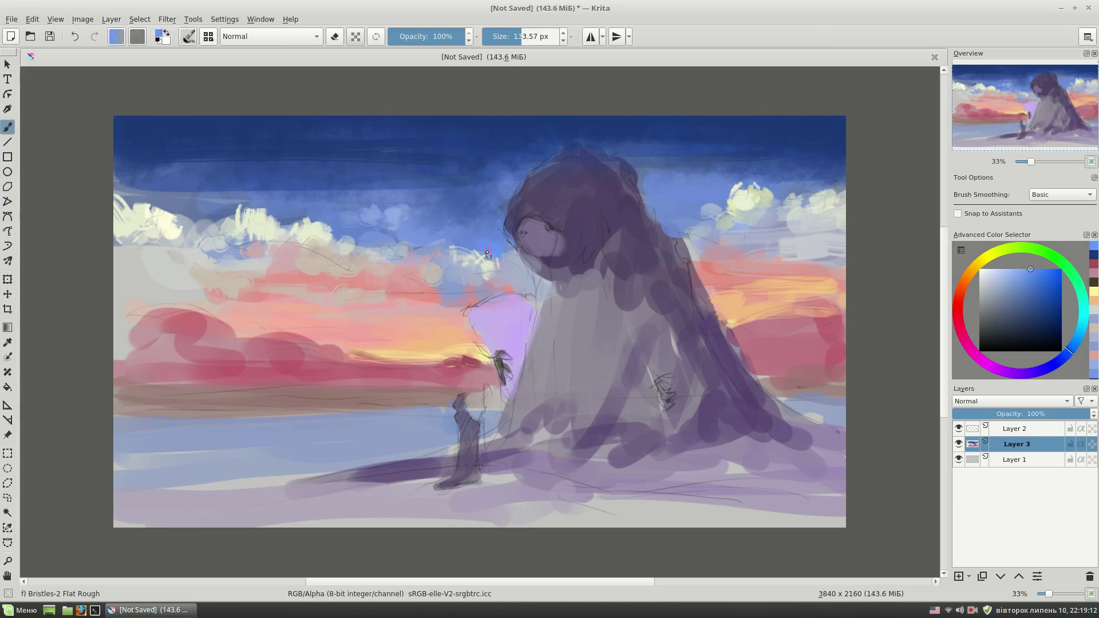
Dab sampled light blue into the sky and shrink the brush for detail.
{"action": "left_click", "coordinate": [550, 275], "text": "ctrl"}
{"action": "left_click_drag", "start_coordinate": [668, 226], "coordinate": [681, 230]}
{"action": "left_click", "coordinate": [730, 225], "text": "ctrl"}
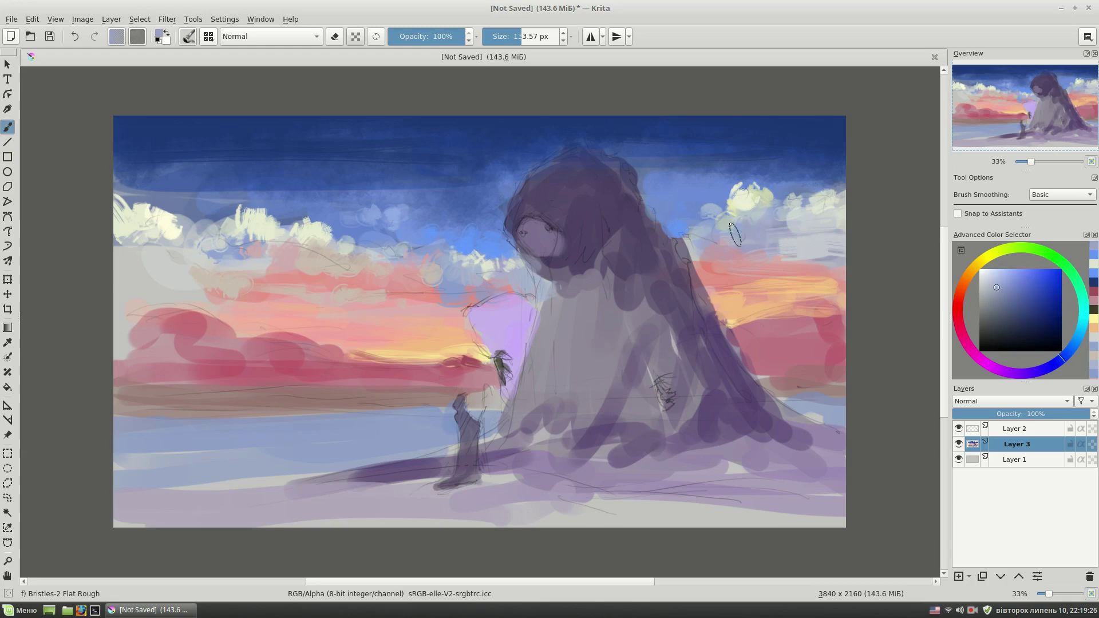
{"action": "left_click_drag", "start_coordinate": [899, 79], "coordinate": [847, 78]}
Draw a dark purple staff beside the small figure on Layer 3.
{"action": "left_click", "coordinate": [445, 497], "text": "ctrl"}
{"action": "left_click_drag", "start_coordinate": [484, 384], "coordinate": [483, 453]}
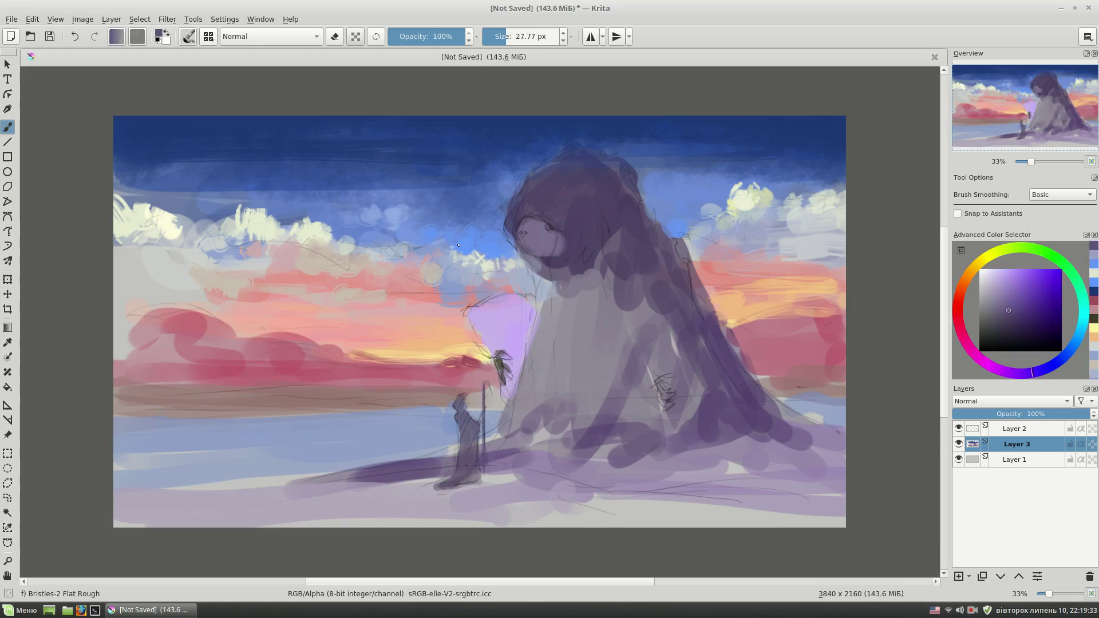
{"action": "key", "text": "Page_Up"}
{"action": "key", "text": "Page_Down"}
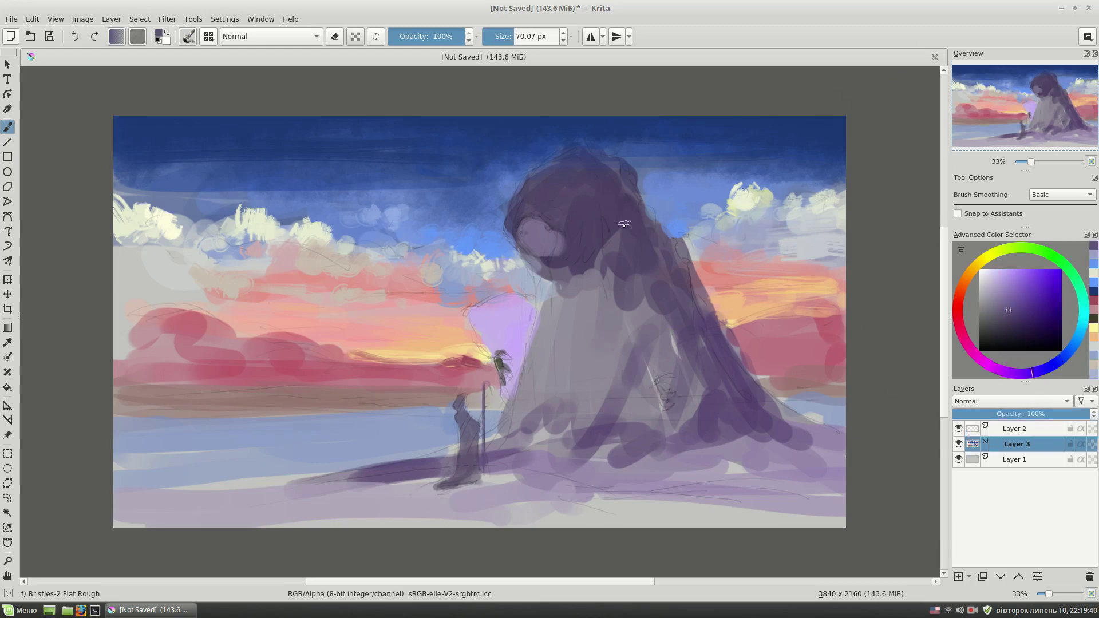
Repaint the creature's hood in a lighter purple after adjusting brush size.
{"action": "left_click", "coordinate": [1066, 353]}
{"action": "left_click_drag", "start_coordinate": [562, 226], "coordinate": [547, 225]}
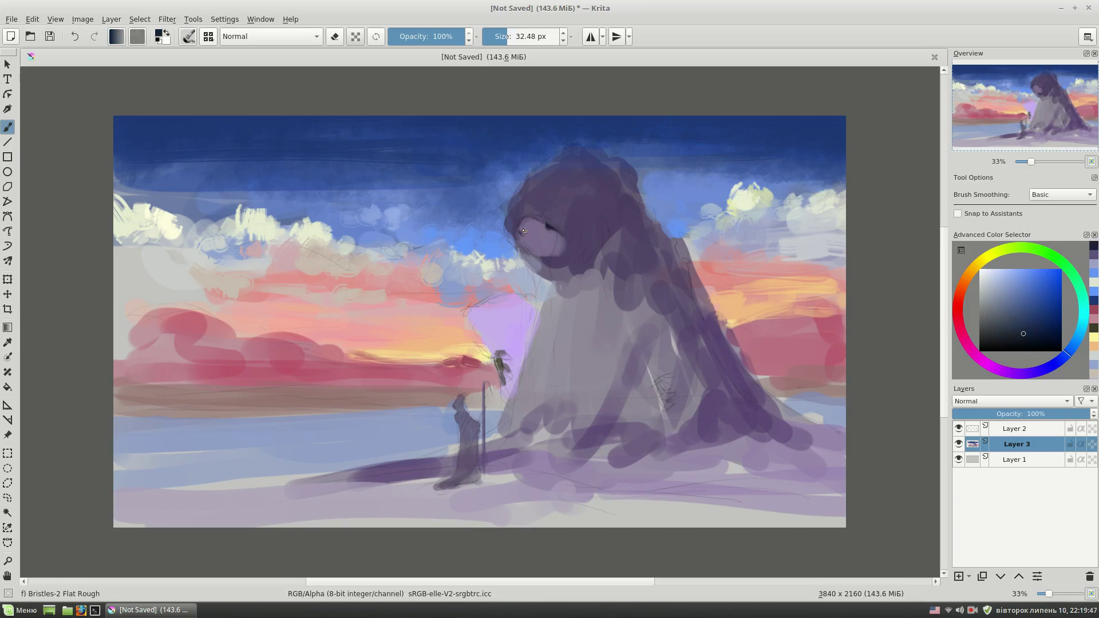
{"action": "left_click", "coordinate": [621, 255], "text": "ctrl"}
{"action": "left_click_drag", "start_coordinate": [572, 264], "coordinate": [590, 263]}
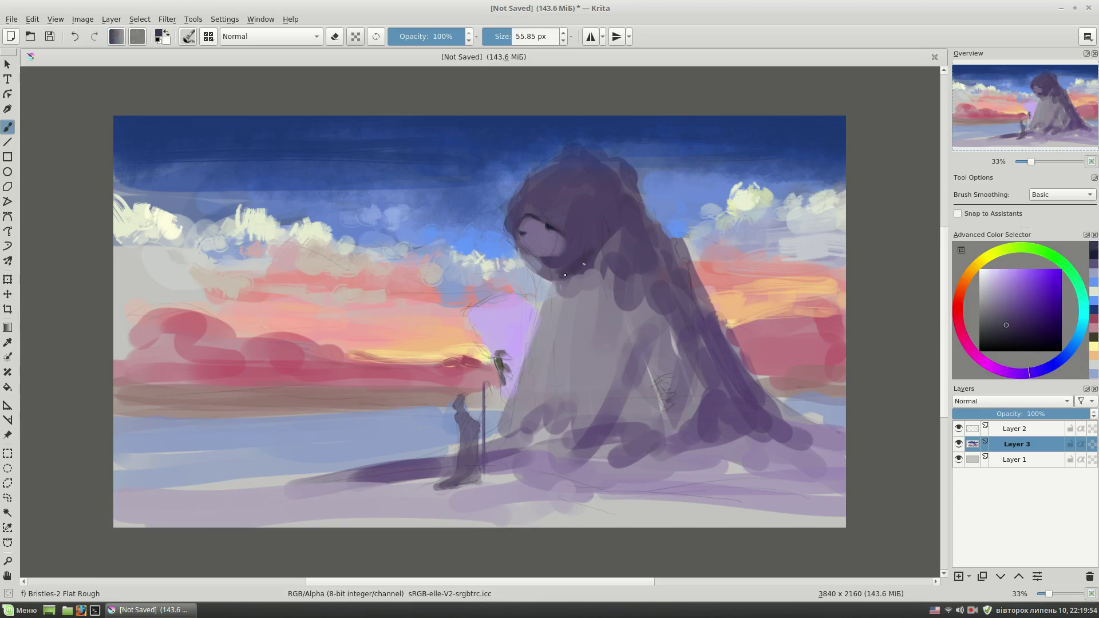
{"action": "left_click", "coordinate": [667, 136], "text": "ctrl"}
{"action": "left_click", "coordinate": [509, 208], "text": "ctrl"}
{"action": "left_click_drag", "start_coordinate": [518, 201], "coordinate": [533, 192]}
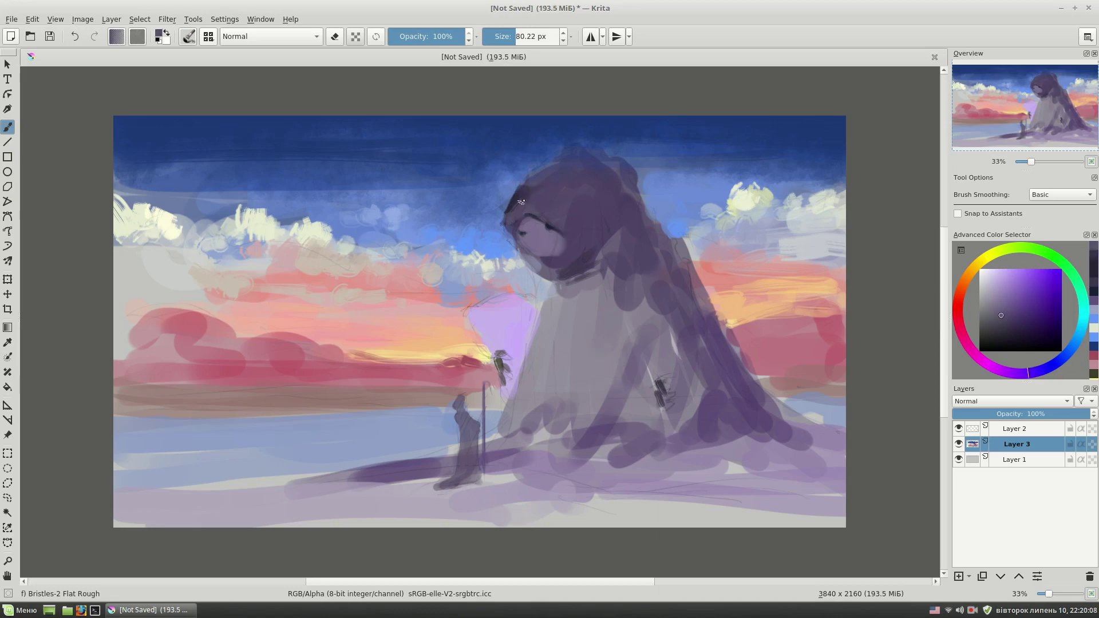
Paint the creature's face in darker purple, then lighten it with lavender.
{"action": "left_click", "coordinate": [509, 228], "text": "ctrl"}
{"action": "left_click", "coordinate": [507, 239], "text": "ctrl"}
{"action": "left_click_drag", "start_coordinate": [513, 238], "coordinate": [520, 239]}
{"action": "left_click", "coordinate": [530, 236], "text": "ctrl"}
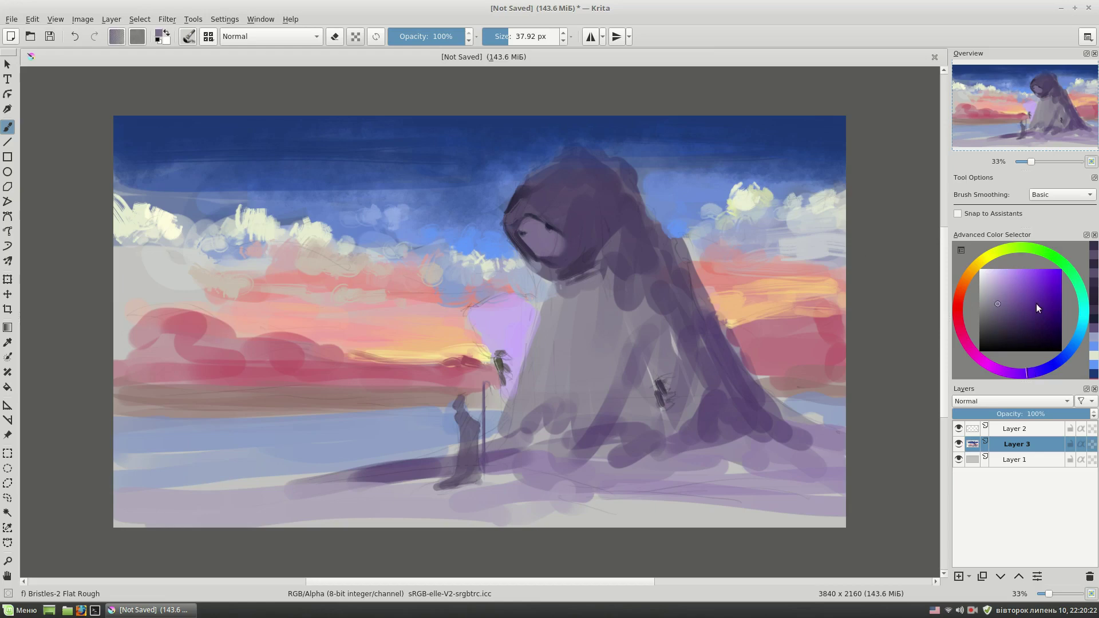
{"action": "left_click_drag", "start_coordinate": [521, 229], "coordinate": [536, 228]}
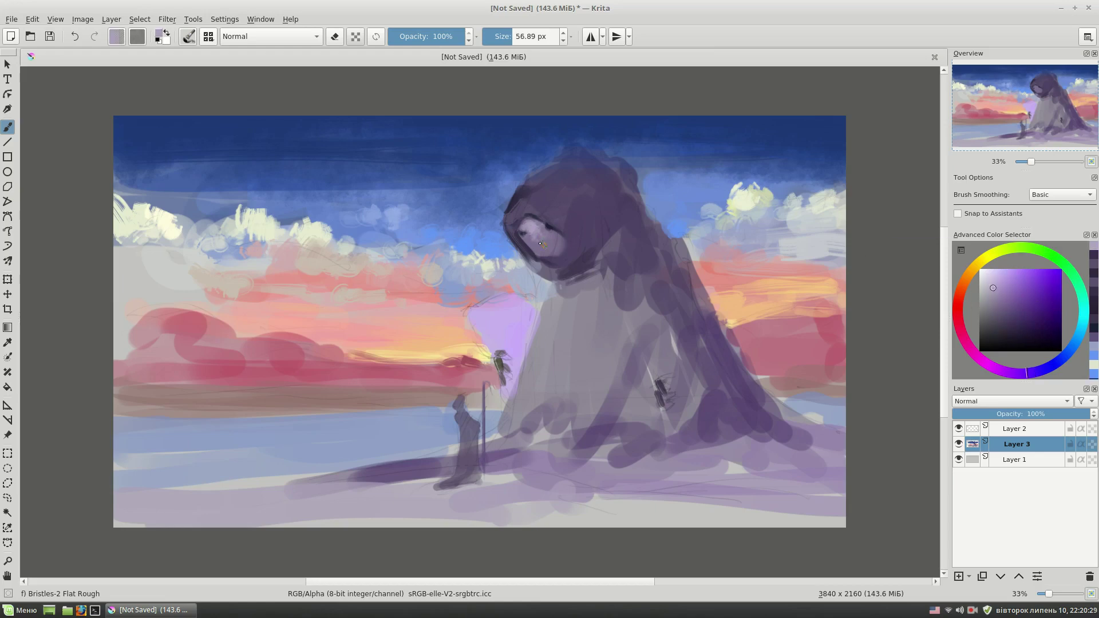
Dab a lightened sky blue into the sky with a larger brush.
{"action": "left_click", "coordinate": [462, 179], "text": "ctrl"}
{"action": "left_click_drag", "start_coordinate": [481, 184], "coordinate": [495, 184]}
{"action": "left_click", "coordinate": [499, 185], "text": "ctrl"}
{"action": "left_click", "coordinate": [484, 188], "text": "ctrl"}
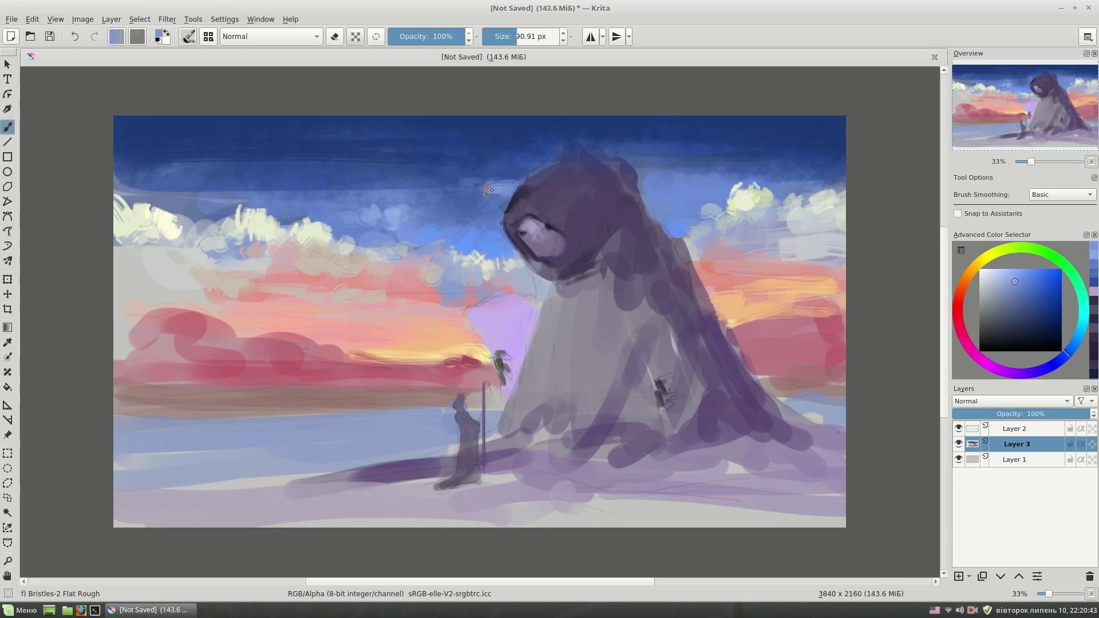
{"action": "left_click_drag", "start_coordinate": [467, 197], "coordinate": [492, 200]}
{"action": "left_click_drag", "start_coordinate": [327, 187], "coordinate": [401, 189]}
Paint darker blue across the top sky and pick a light lavender.
{"action": "left_click", "coordinate": [1026, 286]}
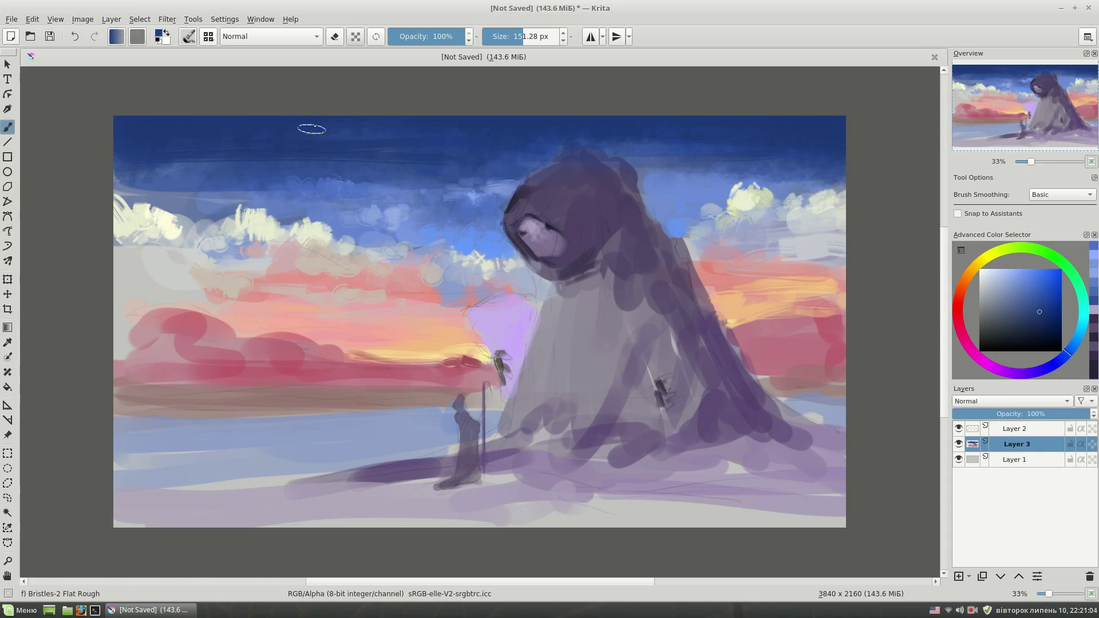
{"action": "left_click", "coordinate": [179, 175], "text": "ctrl"}
{"action": "left_click_drag", "start_coordinate": [610, 139], "coordinate": [668, 118]}
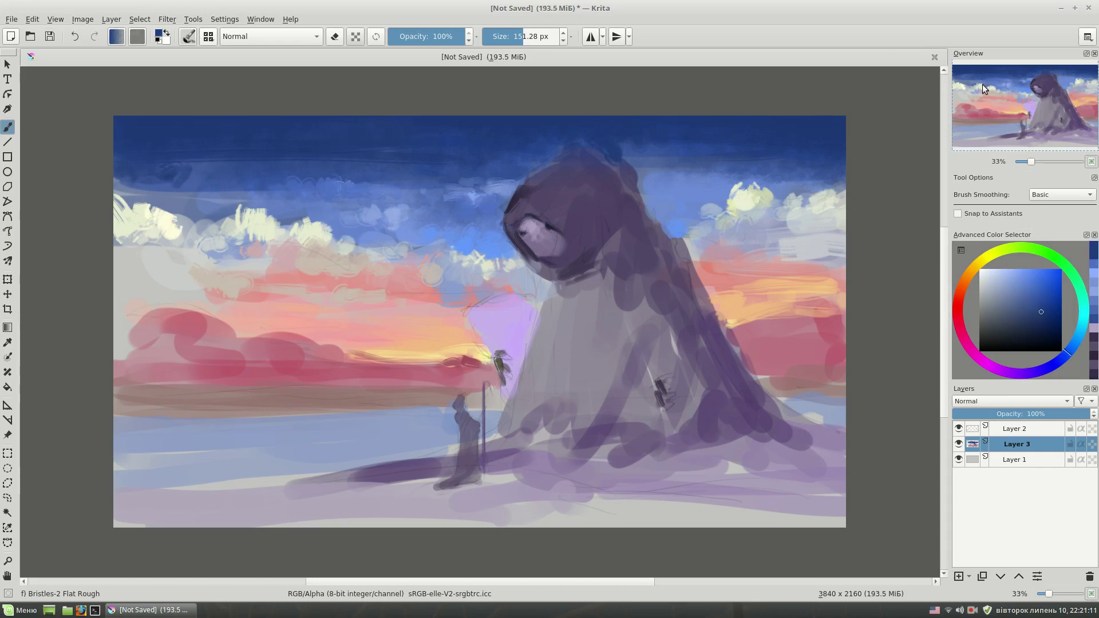
{"action": "left_click", "coordinate": [1003, 372]}
{"action": "left_click", "coordinate": [994, 269]}
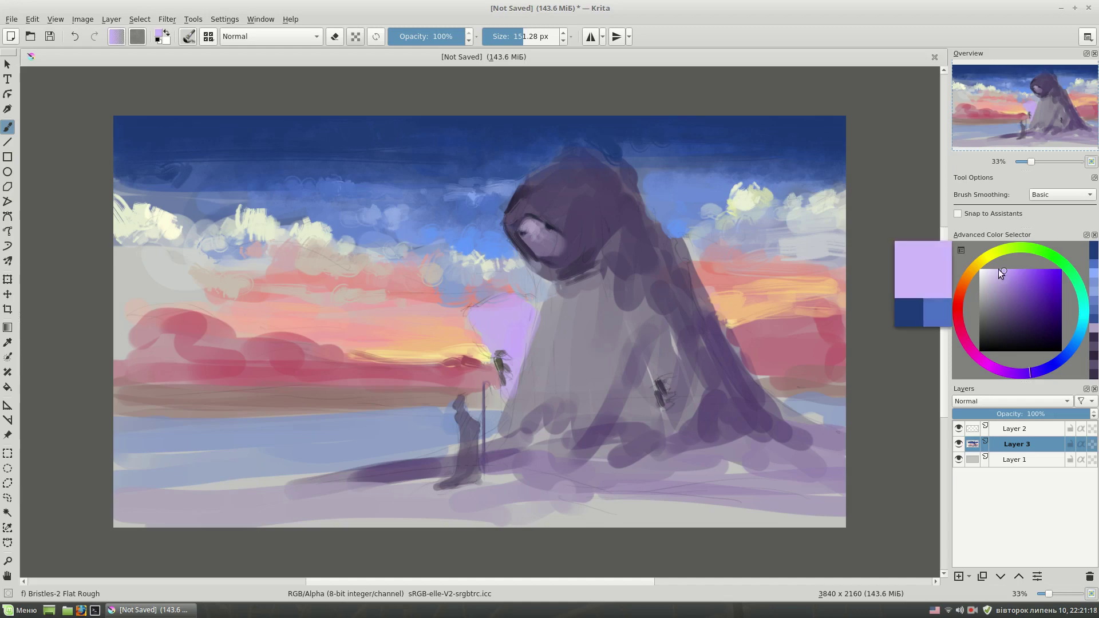
Enlarge the lavender bundle beside the small figure with a smaller brush.
{"action": "key", "text": "bracketleft"}
{"action": "key", "text": "bracketleft"}
{"action": "key", "text": "bracketleft"}
{"action": "left_click_drag", "start_coordinate": [487, 322], "coordinate": [500, 346]}
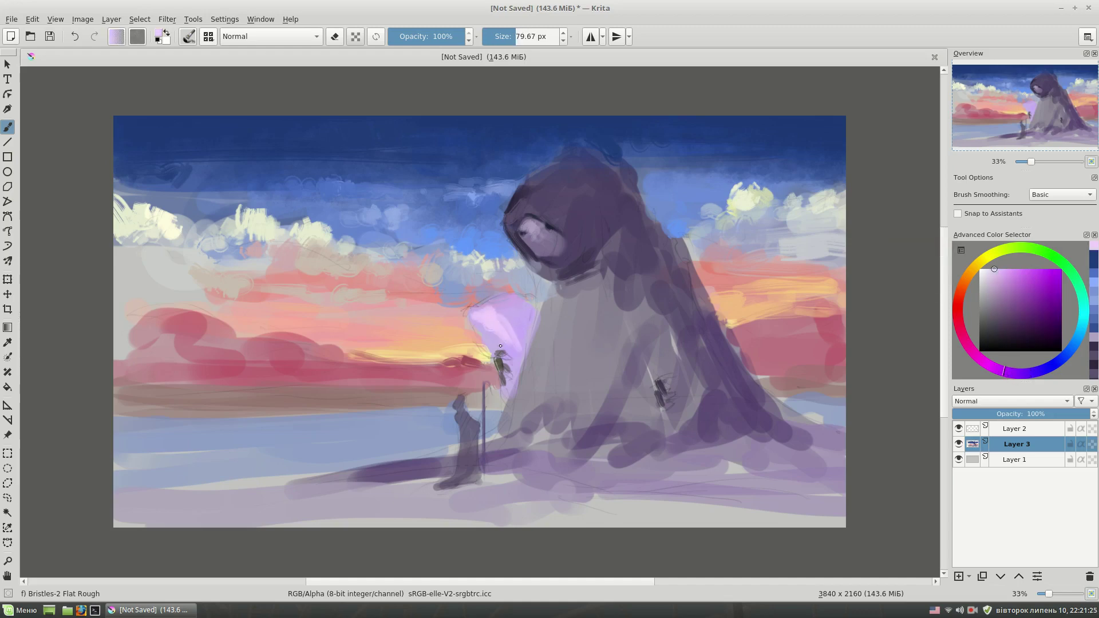
{"action": "left_click", "coordinate": [496, 264], "text": "ctrl"}
{"action": "key", "text": "bracketleft"}
{"action": "key", "text": "bracketleft"}
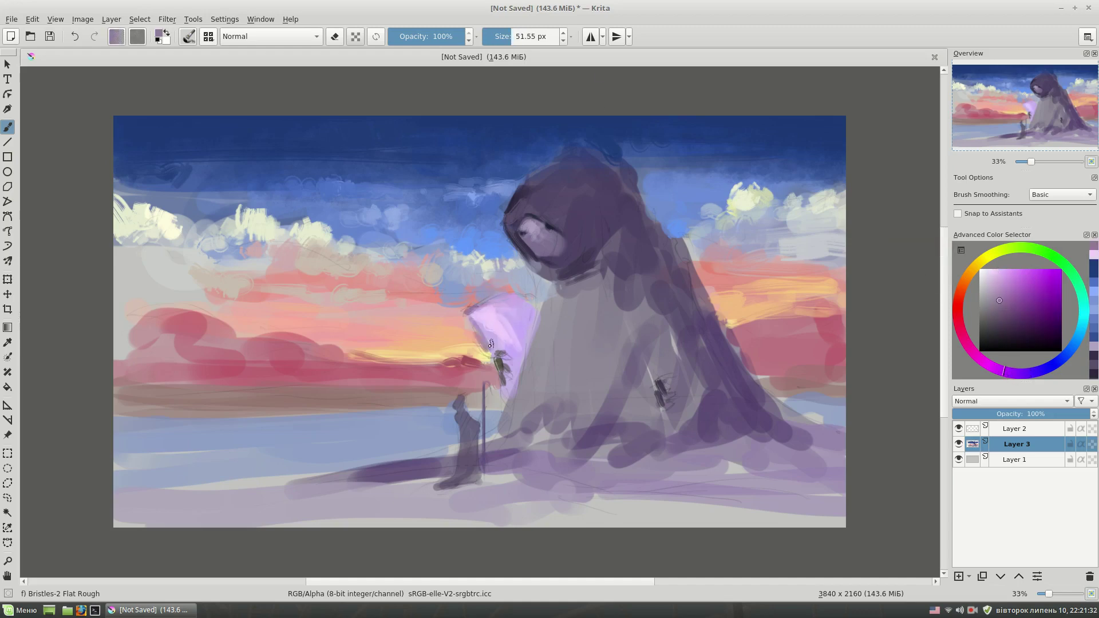
Add dark violet below the creature's face and down the scarf.
{"action": "left_click", "coordinate": [564, 338], "text": "ctrl"}
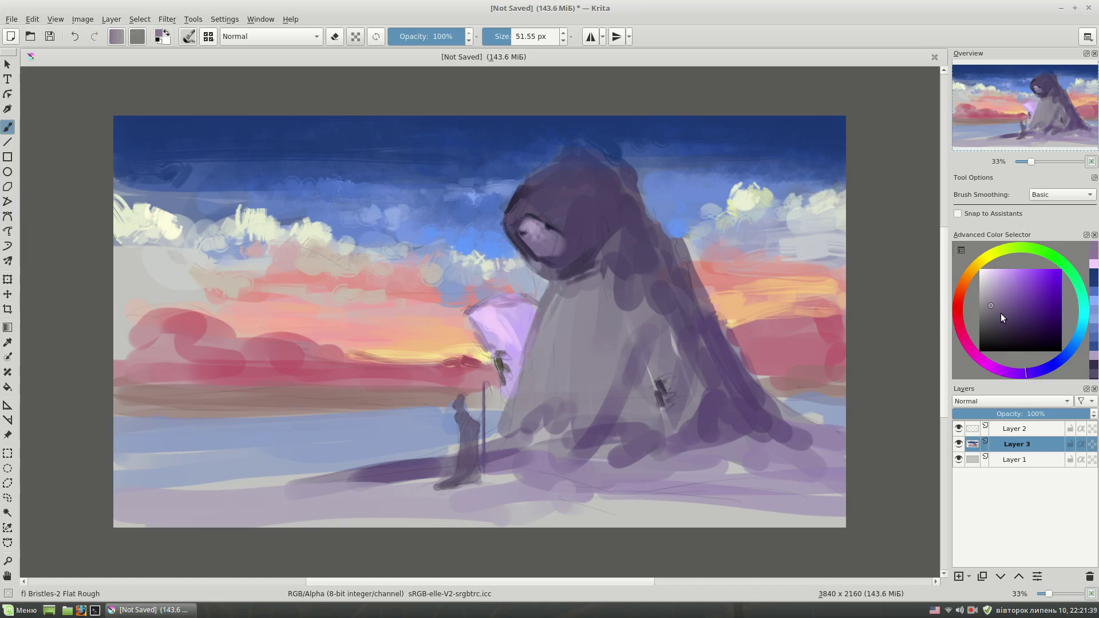
{"action": "left_click_drag", "start_coordinate": [1003, 319], "coordinate": [1026, 307]}
{"action": "mouse_move", "coordinate": [564, 280]}
{"action": "left_mouse_down"}
{"action": "mouse_move", "coordinate": [534, 262]}
{"action": "mouse_move", "coordinate": [542, 367]}
{"action": "mouse_move", "coordinate": [558, 338]}
{"action": "left_mouse_up"}
{"action": "left_click", "coordinate": [585, 197]}
{"action": "left_click", "coordinate": [525, 202]}
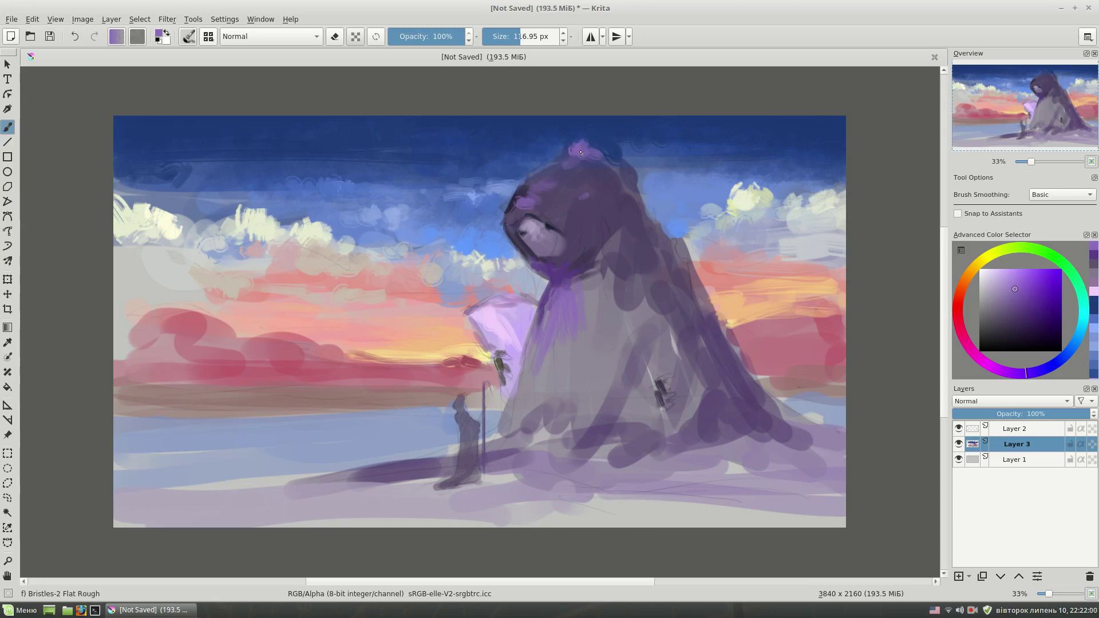
Repaint the hood top in darker violet with a dark-red stroke at its right.
{"action": "left_click", "coordinate": [581, 154], "text": "ctrl"}
{"action": "left_click_drag", "start_coordinate": [576, 150], "coordinate": [606, 157]}
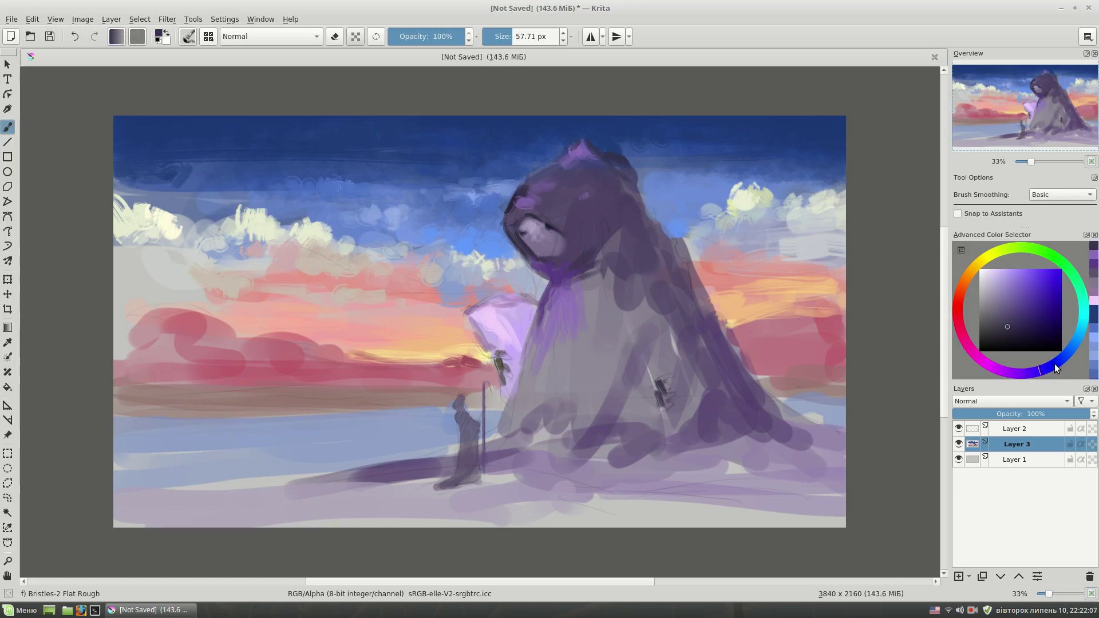
{"action": "left_click", "coordinate": [957, 327]}
{"action": "left_click", "coordinate": [1026, 324]}
{"action": "left_click_drag", "start_coordinate": [623, 155], "coordinate": [644, 229]}
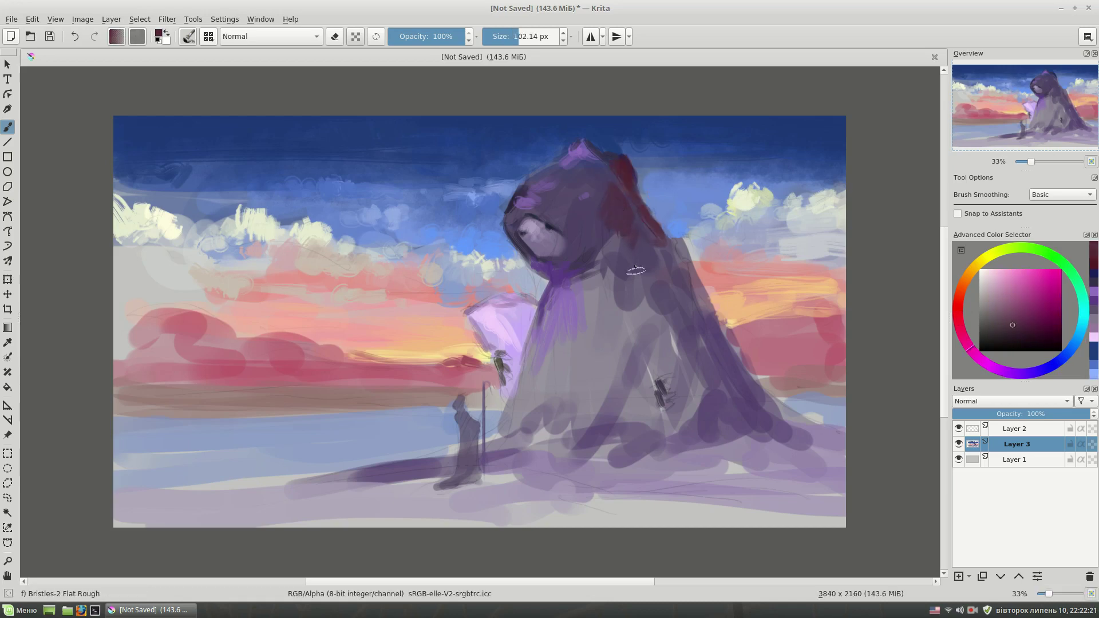
Dab light violet near the creature's base.
{"action": "left_click", "coordinate": [527, 366], "text": "ctrl"}
{"action": "left_click_drag", "start_coordinate": [647, 348], "coordinate": [632, 348]}
{"action": "left_click_drag", "start_coordinate": [498, 453], "coordinate": [504, 457]}
{"action": "left_click", "coordinate": [471, 423], "text": "ctrl"}
{"action": "mouse_move", "coordinate": [471, 423]}
{"action": "left_mouse_down"}
{"action": "mouse_move", "coordinate": [460, 398]}
{"action": "mouse_move", "coordinate": [472, 441]}
{"action": "left_mouse_up"}
Paint dark purple strokes across the lower right ground.
{"action": "left_click", "coordinate": [470, 405], "text": "ctrl"}
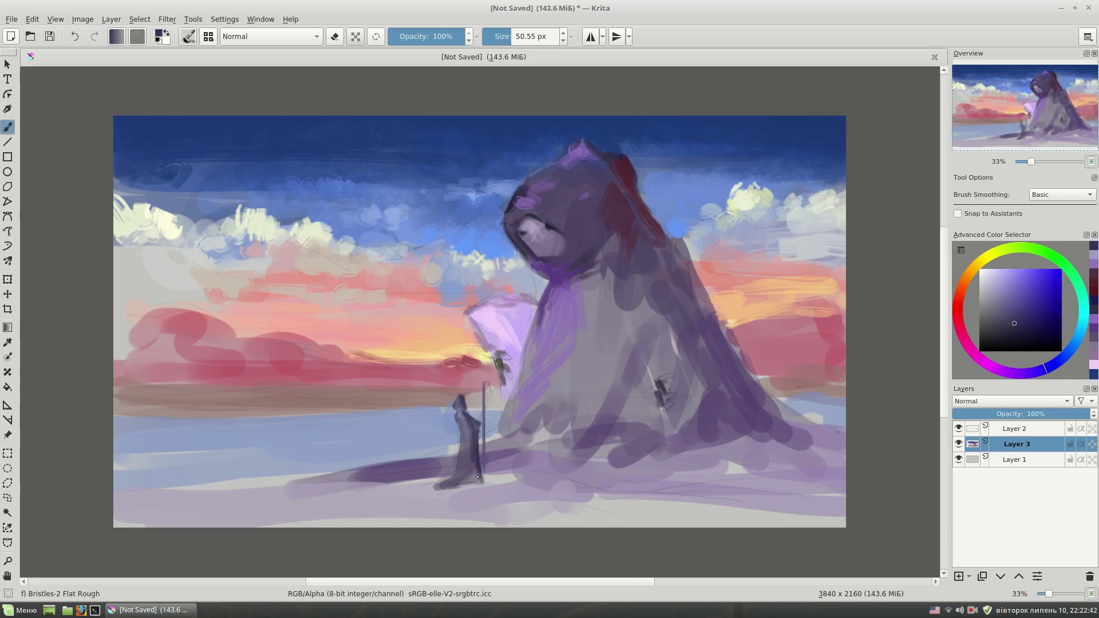
{"action": "left_click_drag", "start_coordinate": [595, 521], "coordinate": [844, 524]}
{"action": "left_click_drag", "start_coordinate": [658, 498], "coordinate": [845, 497]}
{"action": "left_click_drag", "start_coordinate": [607, 481], "coordinate": [844, 487]}
{"action": "left_click_drag", "start_coordinate": [773, 466], "coordinate": [804, 465]}
{"action": "left_click_drag", "start_coordinate": [538, 483], "coordinate": [819, 504]}
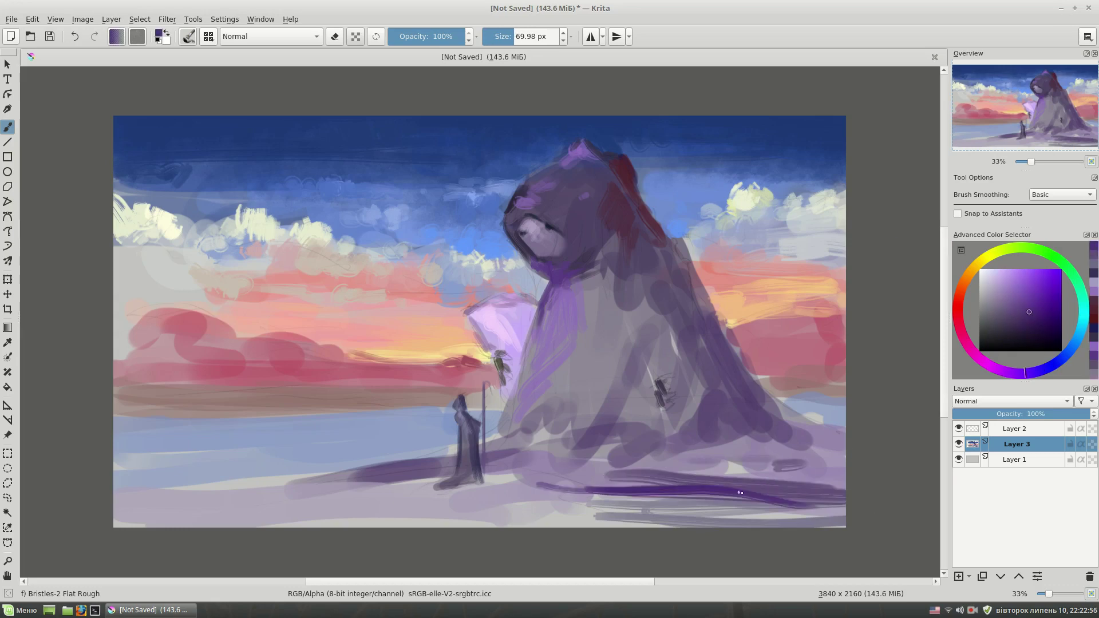
{"action": "left_click_drag", "start_coordinate": [708, 465], "coordinate": [844, 493]}
Shade the cloak's right slope in red-brown and its top in dark magenta-red.
{"action": "left_click", "coordinate": [762, 404], "text": "ctrl"}
{"action": "left_click_drag", "start_coordinate": [762, 404], "coordinate": [834, 442]}
{"action": "left_click_drag", "start_coordinate": [744, 378], "coordinate": [701, 293]}
{"action": "left_click", "coordinate": [630, 193], "text": "ctrl"}
{"action": "left_click_drag", "start_coordinate": [653, 213], "coordinate": [684, 257]}
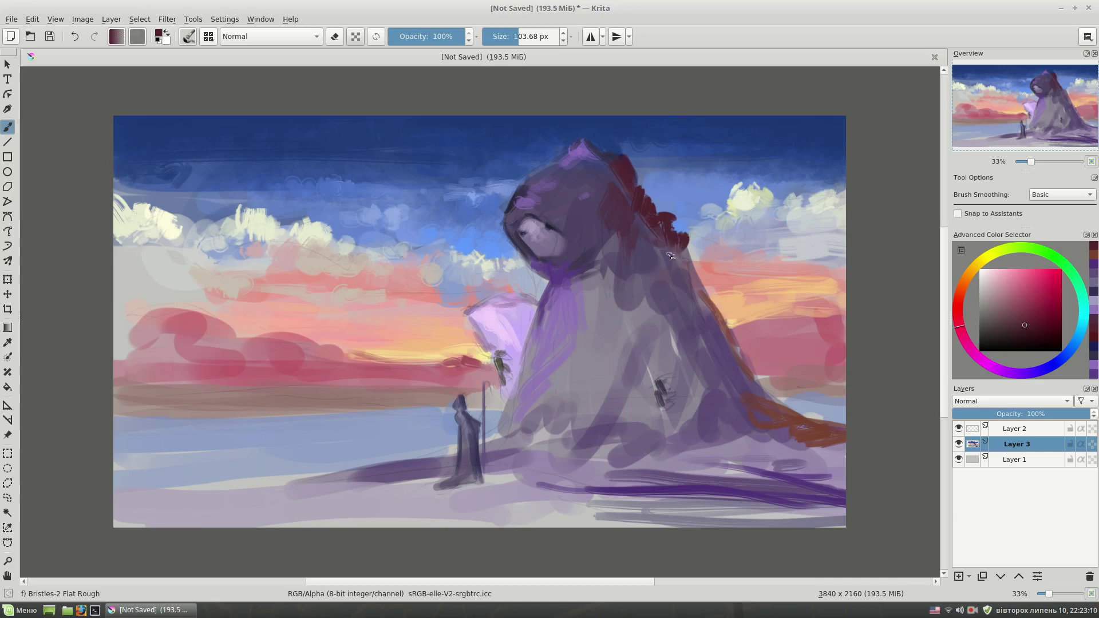
{"action": "left_click", "coordinate": [650, 211], "text": "ctrl"}
Add dark red along the cloak's right edge and upper right with a smaller brush.
{"action": "left_click", "coordinate": [679, 252], "text": "ctrl"}
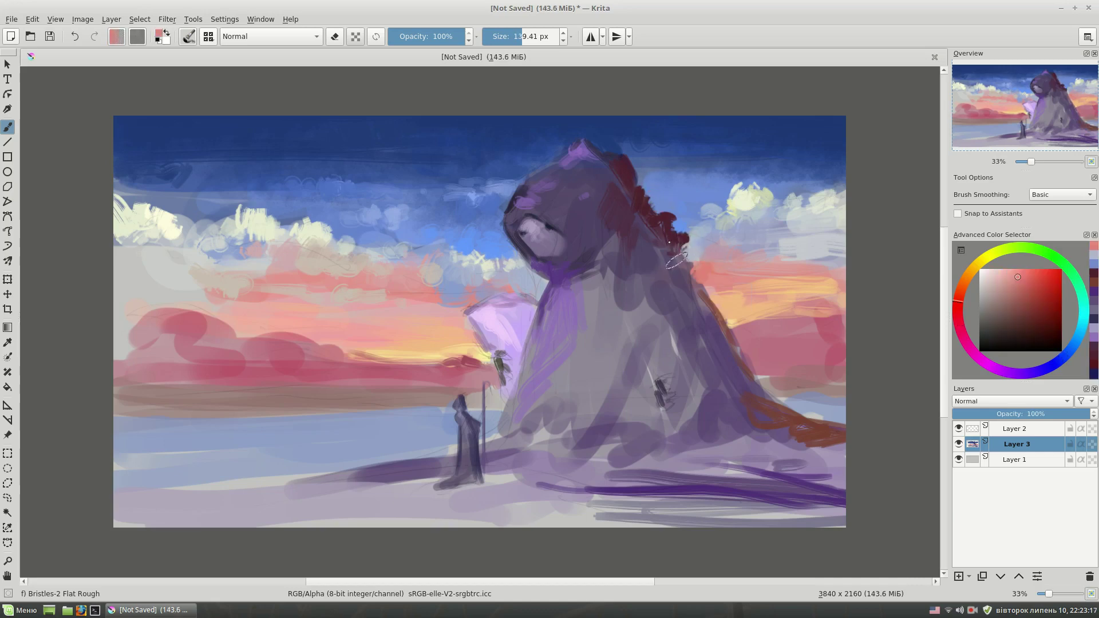
{"action": "mouse_move", "coordinate": [704, 278]}
{"action": "left_mouse_down"}
{"action": "mouse_move", "coordinate": [688, 283]}
{"action": "mouse_move", "coordinate": [664, 257]}
{"action": "left_mouse_up"}
{"action": "left_click", "coordinate": [670, 241], "text": "ctrl"}
{"action": "key", "text": "bracketleft"}
{"action": "key", "text": "bracketleft"}
{"action": "mouse_move", "coordinate": [598, 252]}
{"action": "left_mouse_down"}
{"action": "mouse_move", "coordinate": [606, 229]}
{"action": "mouse_move", "coordinate": [621, 258]}
{"action": "mouse_move", "coordinate": [579, 285]}
{"action": "mouse_move", "coordinate": [607, 292]}
{"action": "left_mouse_up"}
{"action": "left_click_drag", "start_coordinate": [619, 226], "coordinate": [639, 259]}
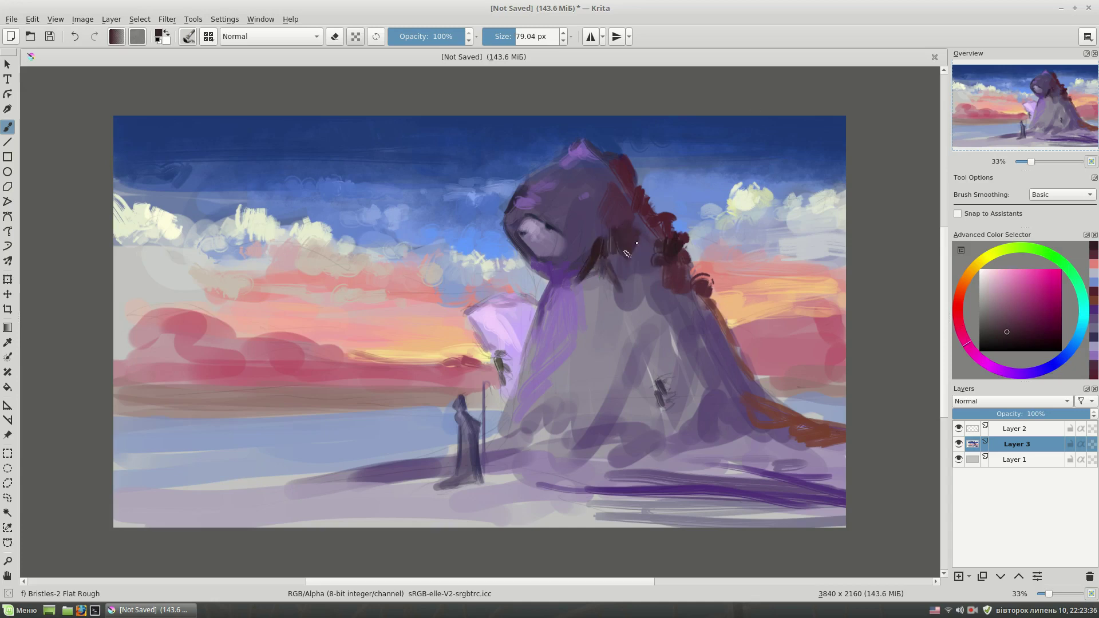
Pick lighter purples at a smaller brush size and hide the Layer 2 sketch.
{"action": "left_click", "coordinate": [544, 200], "text": "ctrl"}
{"action": "key", "text": "bracketleft"}
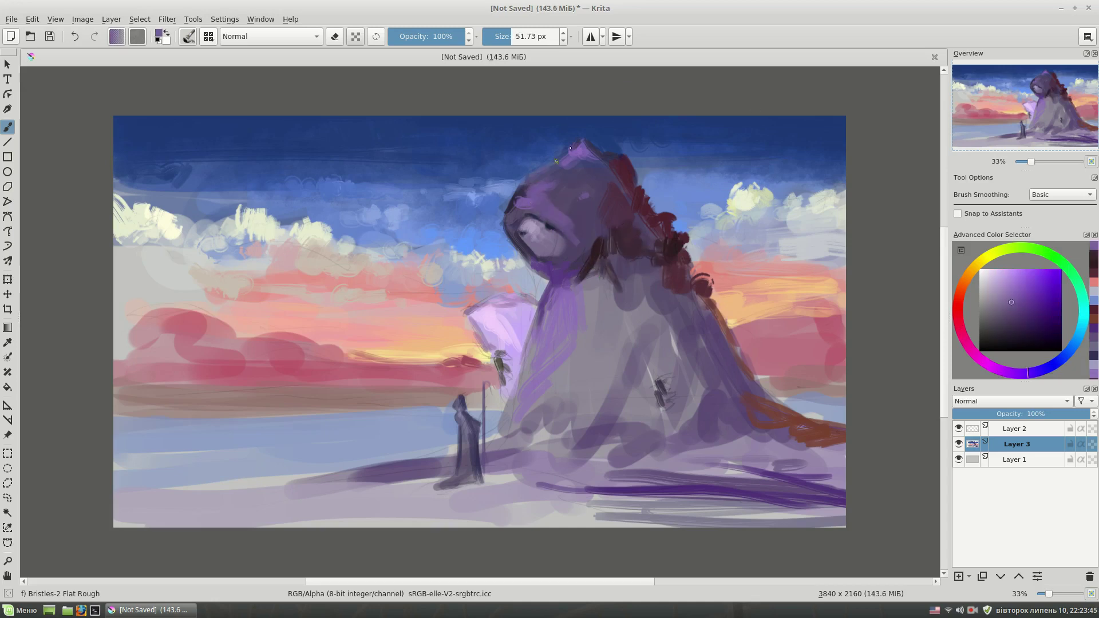
{"action": "left_click", "coordinate": [570, 147], "text": "ctrl"}
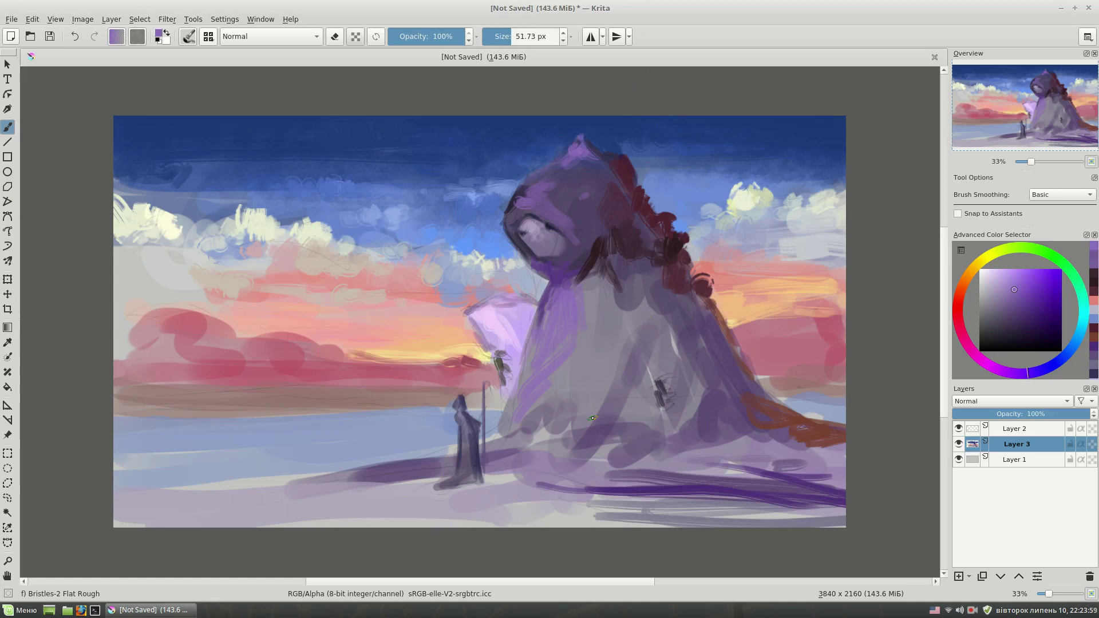
{"action": "left_click", "coordinate": [959, 428]}
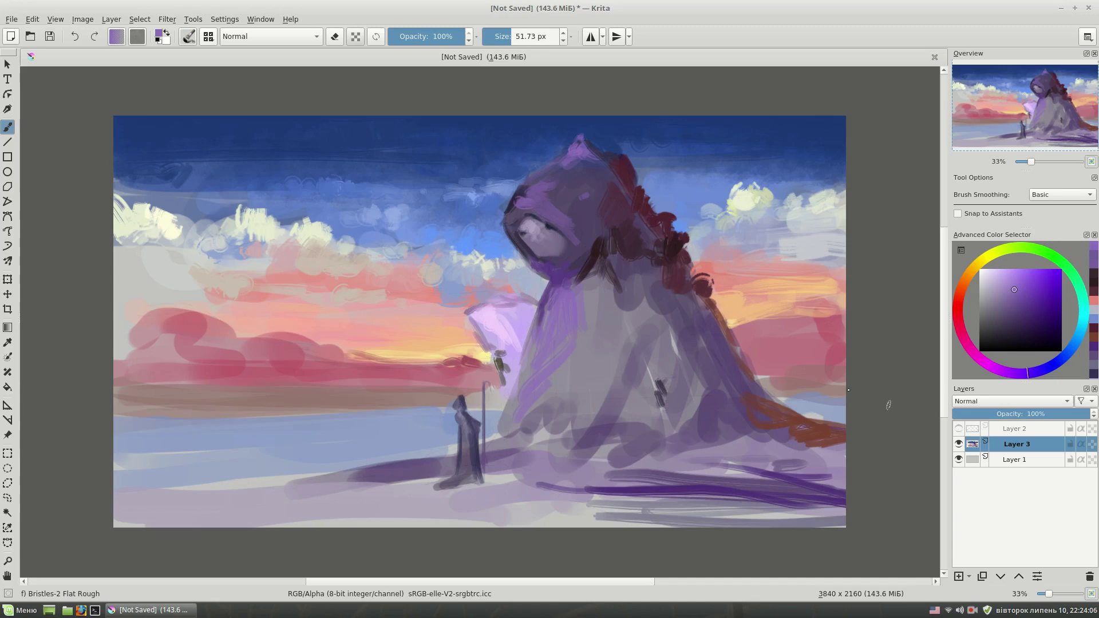
Paint pink strokes into the cloud band and a reddish stroke by the small figure.
{"action": "left_click", "coordinate": [285, 371], "text": "ctrl"}
{"action": "left_click_drag", "start_coordinate": [246, 332], "coordinate": [366, 352]}
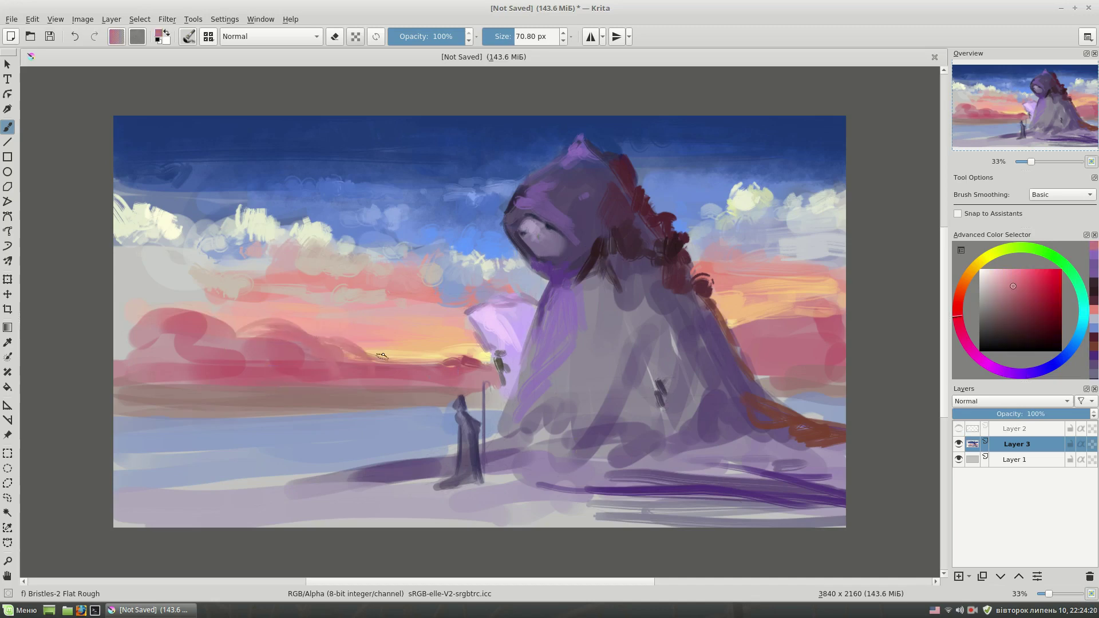
{"action": "left_click", "coordinate": [353, 290], "text": "ctrl"}
{"action": "left_click", "coordinate": [466, 381], "text": "ctrl"}
{"action": "mouse_move", "coordinate": [396, 366]}
{"action": "left_mouse_down"}
{"action": "mouse_move", "coordinate": [453, 361]}
{"action": "mouse_move", "coordinate": [436, 378]}
{"action": "left_mouse_up"}
Arc dark-red strokes over the left and right pink clouds with a smaller brush.
{"action": "left_click", "coordinate": [1040, 294]}
{"action": "key", "text": "bracketleft"}
{"action": "left_click_drag", "start_coordinate": [246, 336], "coordinate": [340, 359]}
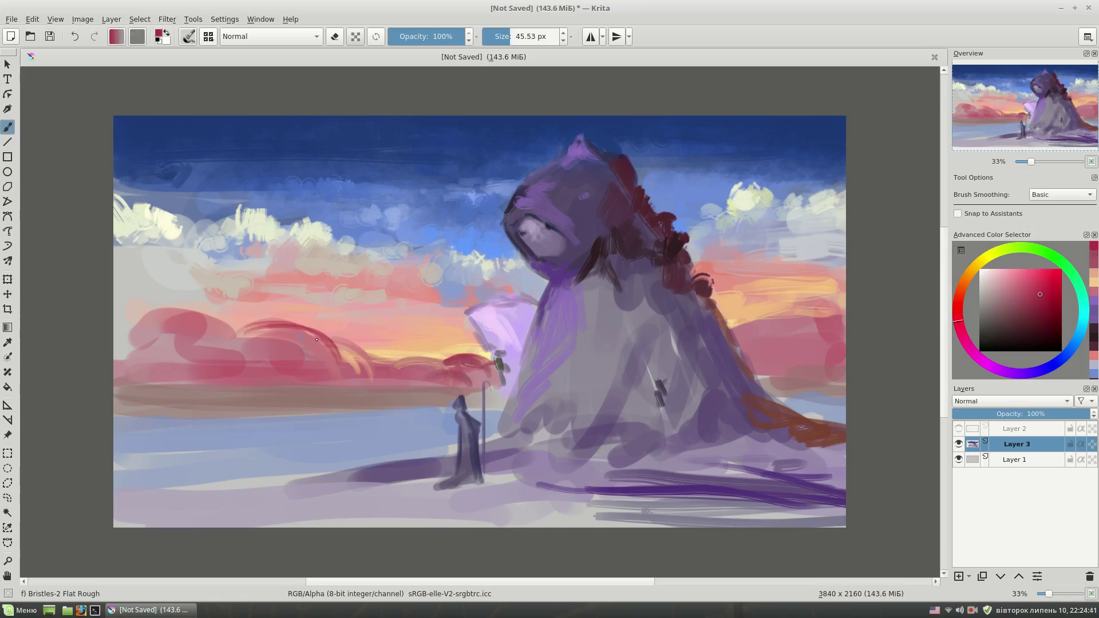
{"action": "left_click_drag", "start_coordinate": [140, 330], "coordinate": [240, 338]}
{"action": "left_click_drag", "start_coordinate": [172, 323], "coordinate": [252, 352]}
{"action": "left_click_drag", "start_coordinate": [117, 326], "coordinate": [166, 312]}
{"action": "left_click_drag", "start_coordinate": [802, 343], "coordinate": [842, 309]}
{"action": "left_click_drag", "start_coordinate": [739, 332], "coordinate": [801, 314]}
{"action": "left_click_drag", "start_coordinate": [779, 361], "coordinate": [847, 335]}
Draw a dark horizon line across the painting and dark strokes over the right clouds.
{"action": "key", "text": "bracketright"}
{"action": "left_click", "coordinate": [1022, 320]}
{"action": "left_click_drag", "start_coordinate": [767, 373], "coordinate": [846, 375]}
{"action": "left_click_drag", "start_coordinate": [505, 384], "coordinate": [430, 386]}
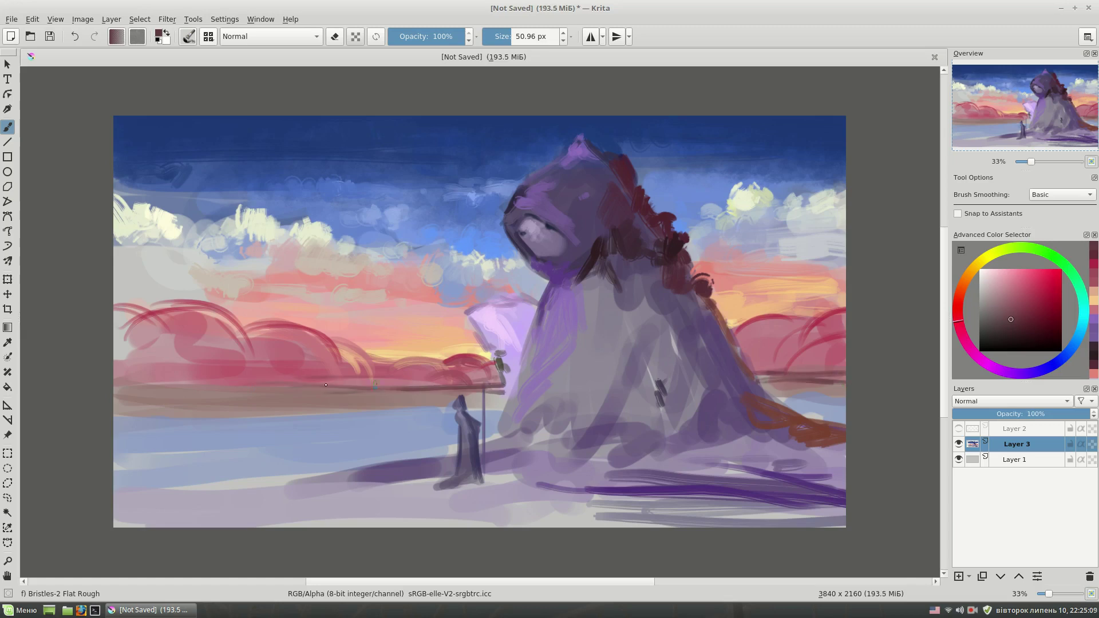
{"action": "left_click_drag", "start_coordinate": [246, 386], "coordinate": [123, 388]}
{"action": "mouse_move", "coordinate": [262, 384]}
{"action": "left_mouse_down"}
{"action": "mouse_move", "coordinate": [120, 390]}
{"action": "mouse_move", "coordinate": [388, 387]}
{"action": "left_mouse_up"}
{"action": "left_click_drag", "start_coordinate": [285, 413], "coordinate": [114, 414]}
Paint sampled pink arcs along the left edge with a larger brush.
{"action": "left_click", "coordinate": [1061, 360]}
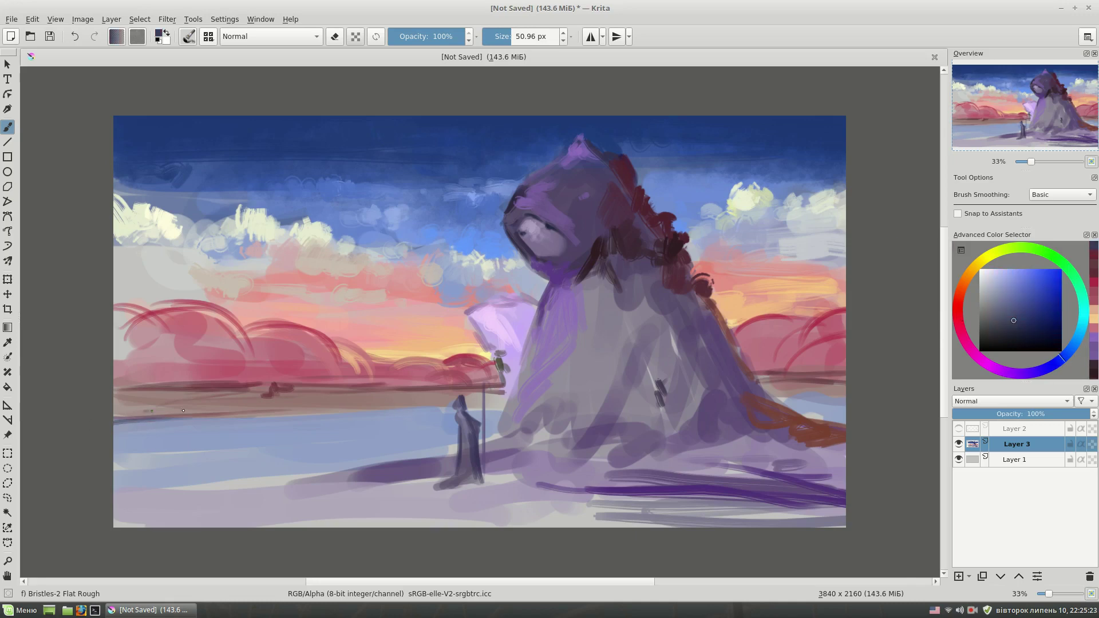
{"action": "left_click", "coordinate": [220, 321], "text": "ctrl"}
{"action": "left_click_drag", "start_coordinate": [123, 332], "coordinate": [287, 340]}
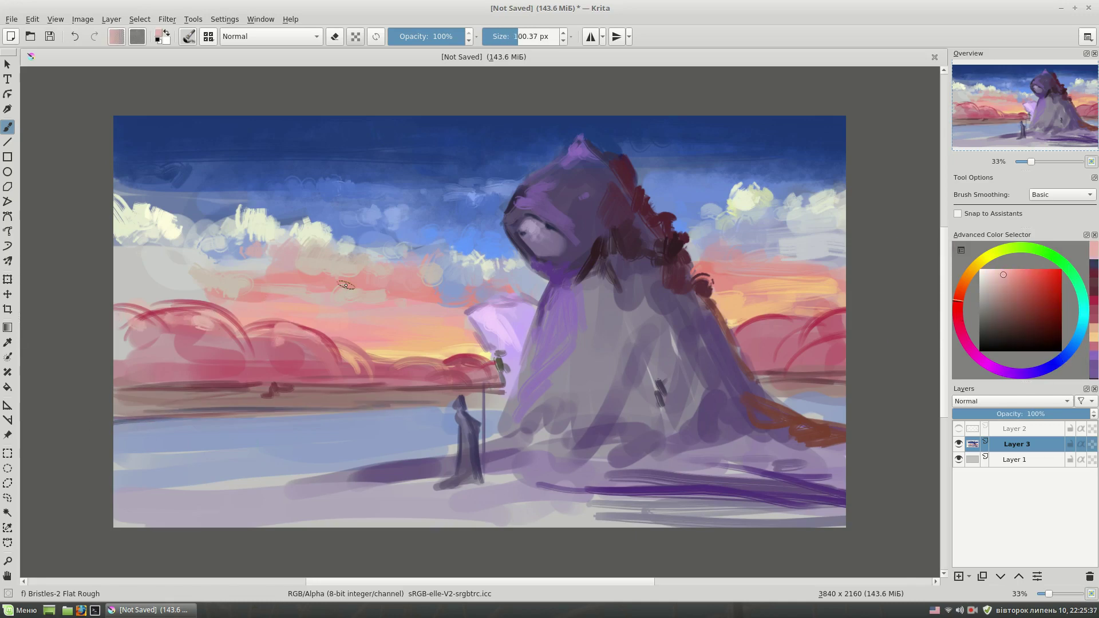
{"action": "mouse_move", "coordinate": [115, 272]}
{"action": "left_mouse_down"}
{"action": "mouse_move", "coordinate": [162, 313]}
{"action": "mouse_move", "coordinate": [166, 352]}
{"action": "mouse_move", "coordinate": [118, 344]}
{"action": "left_mouse_up"}
Paint a light yellow glow near the horizon by the staff.
{"action": "left_click", "coordinate": [162, 314], "text": "ctrl"}
{"action": "left_click", "coordinate": [459, 351], "text": "ctrl"}
{"action": "left_click_drag", "start_coordinate": [445, 362], "coordinate": [490, 362]}
{"action": "left_click", "coordinate": [1026, 270]}
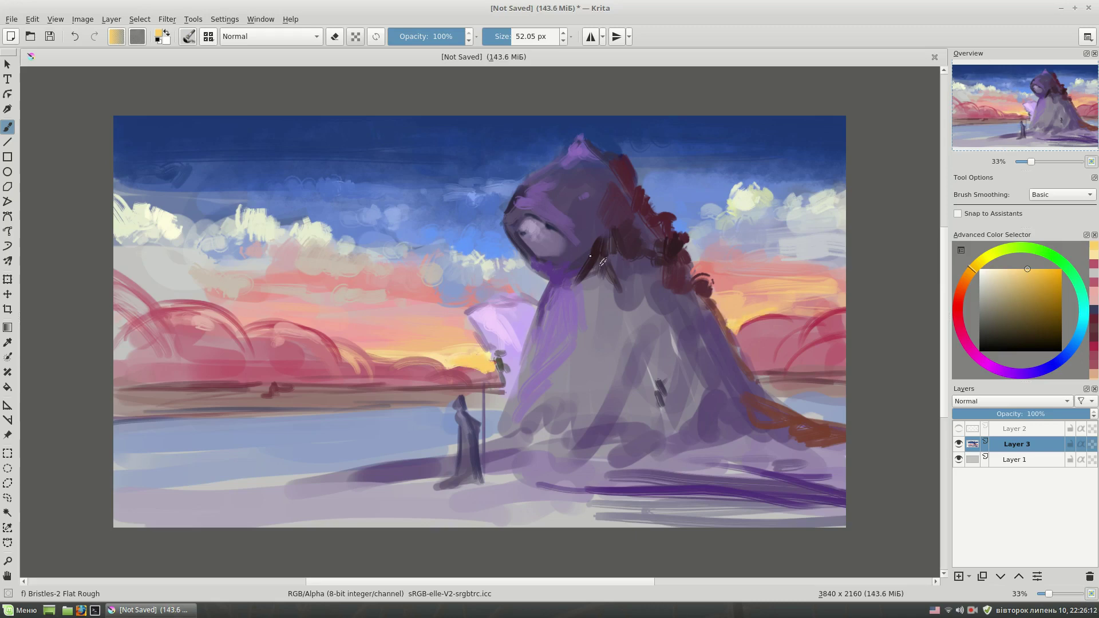
Paint warm orange and thin yellow light along the central and right cloud edges.
{"action": "left_click_drag", "start_coordinate": [469, 304], "coordinate": [440, 298]}
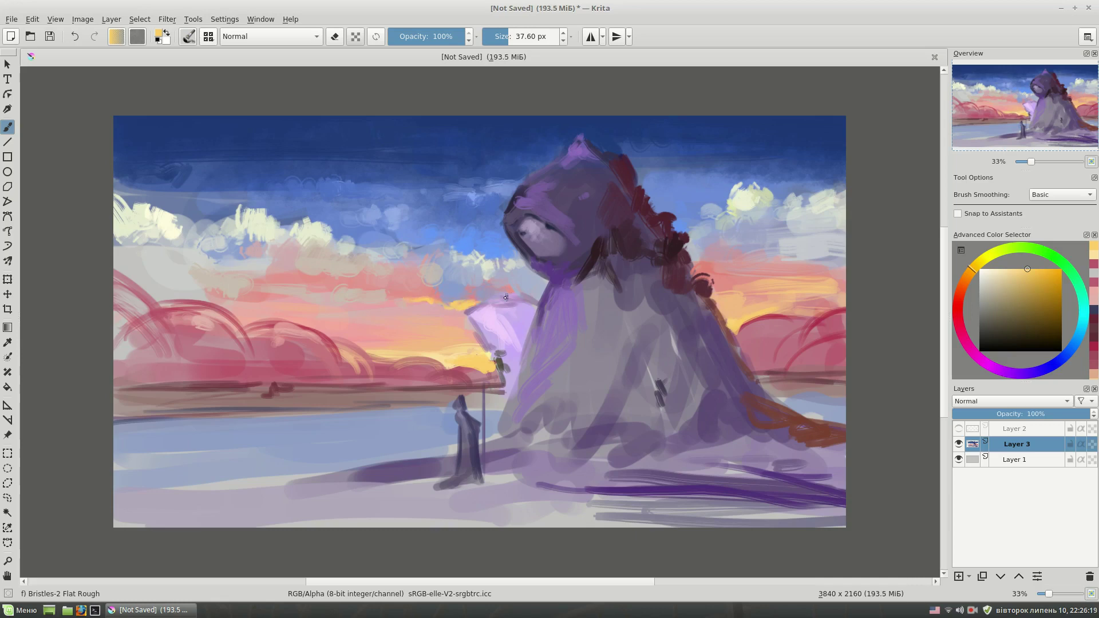
{"action": "left_click", "coordinate": [1019, 267]}
{"action": "left_click", "coordinate": [1017, 268]}
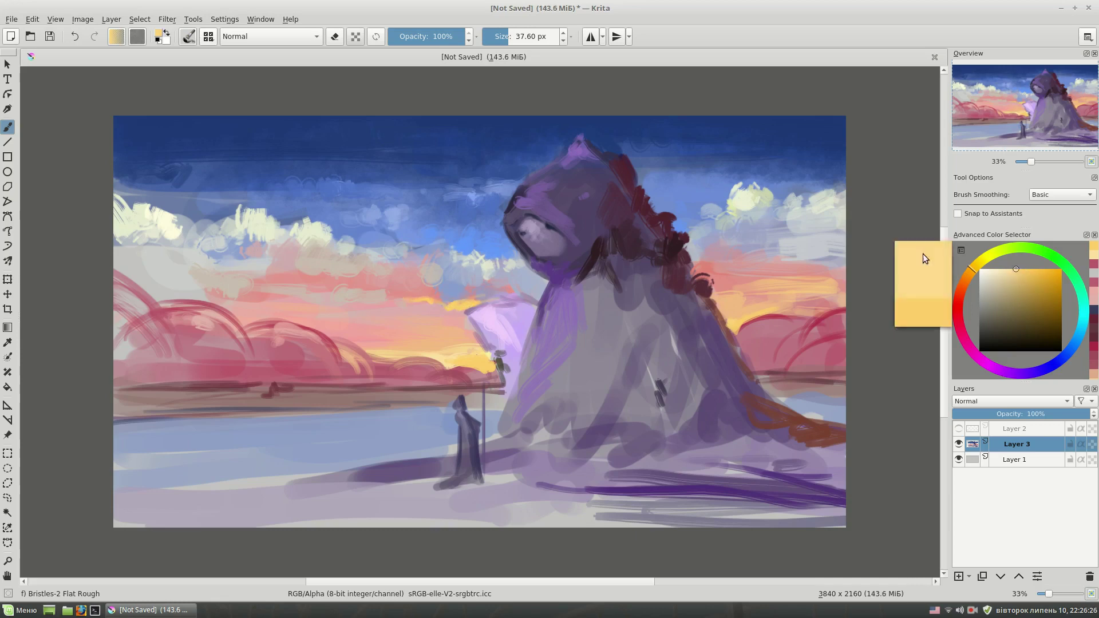
{"action": "mouse_move", "coordinate": [398, 298]}
{"action": "left_mouse_down"}
{"action": "mouse_move", "coordinate": [338, 303]}
{"action": "mouse_move", "coordinate": [446, 314]}
{"action": "left_mouse_up"}
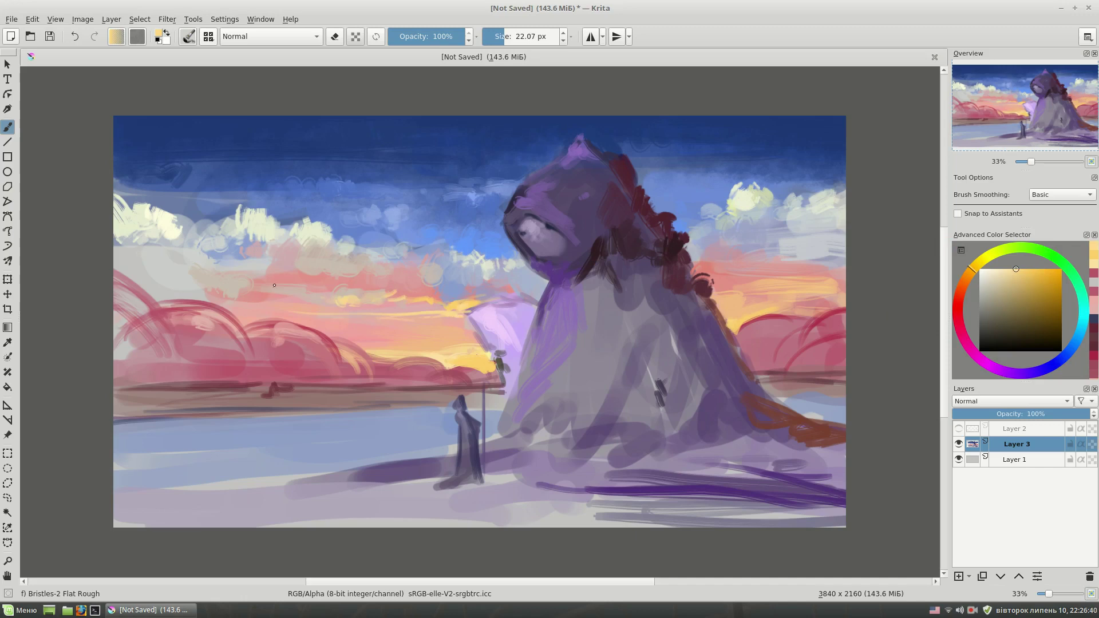
{"action": "left_click", "coordinate": [767, 324], "text": "ctrl"}
{"action": "mouse_move", "coordinate": [793, 321]}
{"action": "left_mouse_down"}
{"action": "mouse_move", "coordinate": [758, 331]}
{"action": "mouse_move", "coordinate": [796, 311]}
{"action": "left_mouse_up"}
{"action": "left_click", "coordinate": [742, 319], "text": "ctrl"}
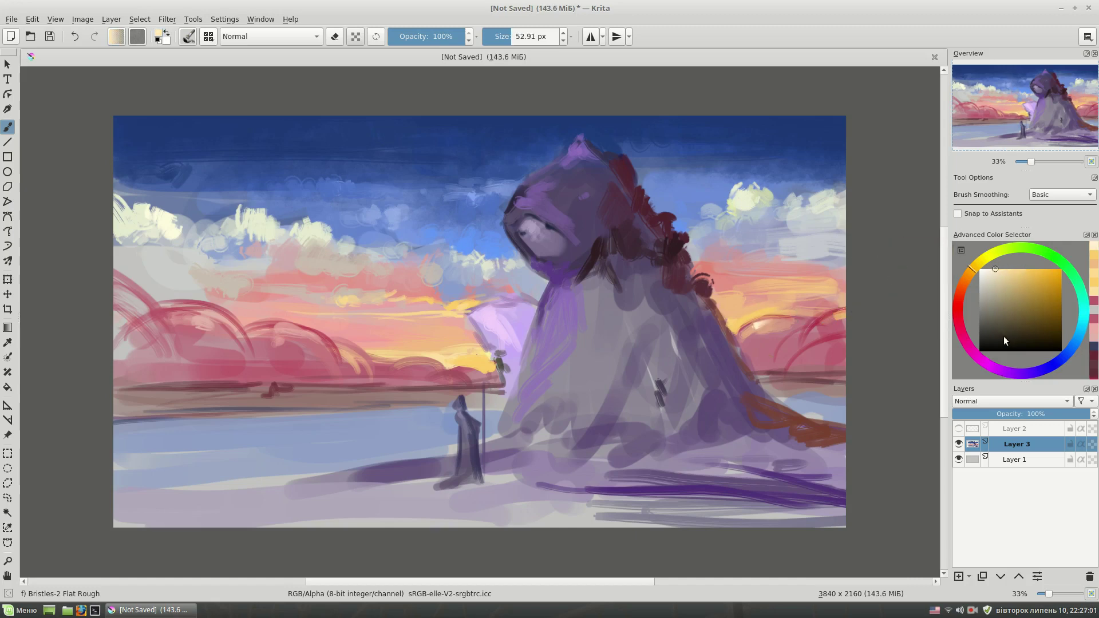
Add crimson and lighter pink strokes to the right-side clouds.
{"action": "left_click", "coordinate": [807, 343], "text": "ctrl"}
{"action": "left_click_drag", "start_coordinate": [822, 352], "coordinate": [770, 371]}
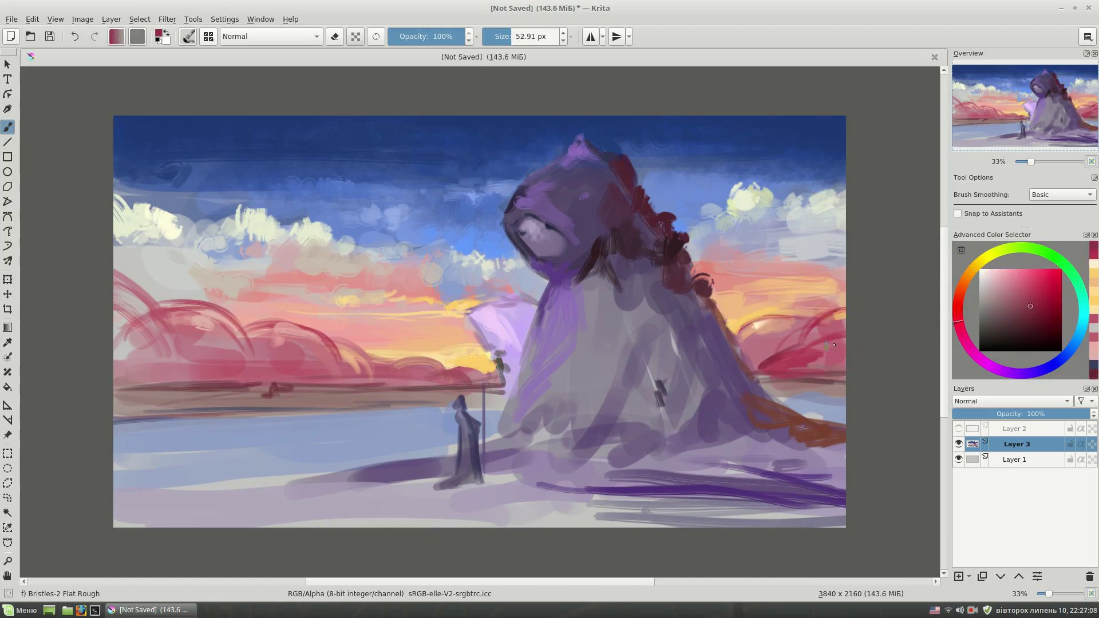
{"action": "left_click", "coordinate": [823, 356], "text": "ctrl"}
{"action": "left_click_drag", "start_coordinate": [776, 366], "coordinate": [818, 359]}
{"action": "left_click", "coordinate": [817, 358], "text": "ctrl"}
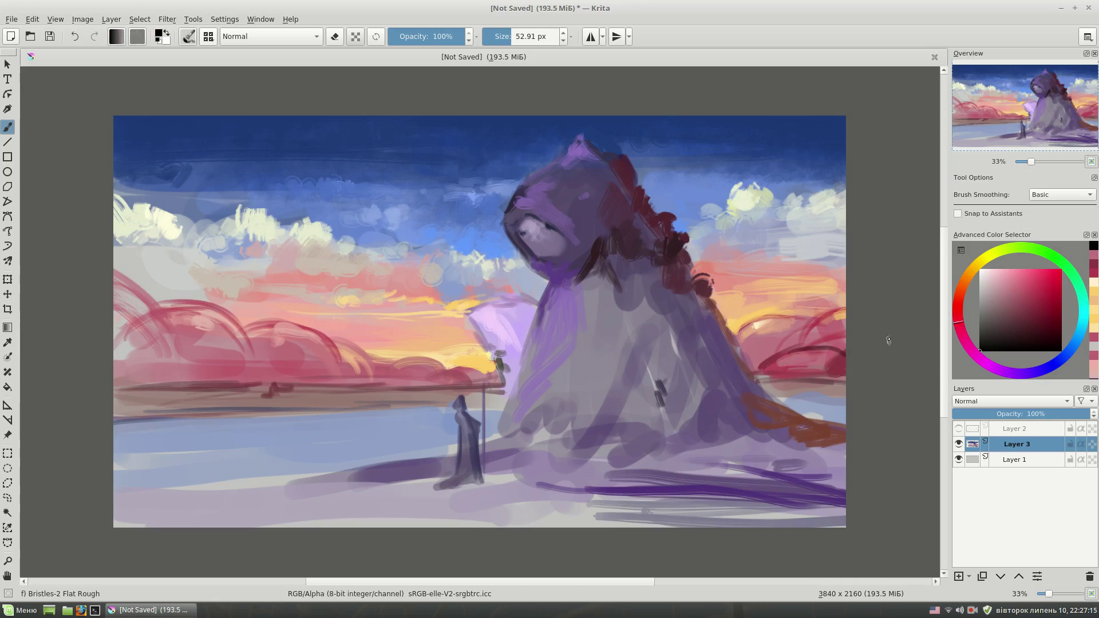
Paint dark crimson arcs and light-pink highlights on the left clouds.
{"action": "mouse_move", "coordinate": [134, 354]}
{"action": "left_mouse_down"}
{"action": "mouse_move", "coordinate": [203, 378]}
{"action": "mouse_move", "coordinate": [189, 378]}
{"action": "left_mouse_up"}
{"action": "left_click_drag", "start_coordinate": [1001, 305], "coordinate": [986, 269]}
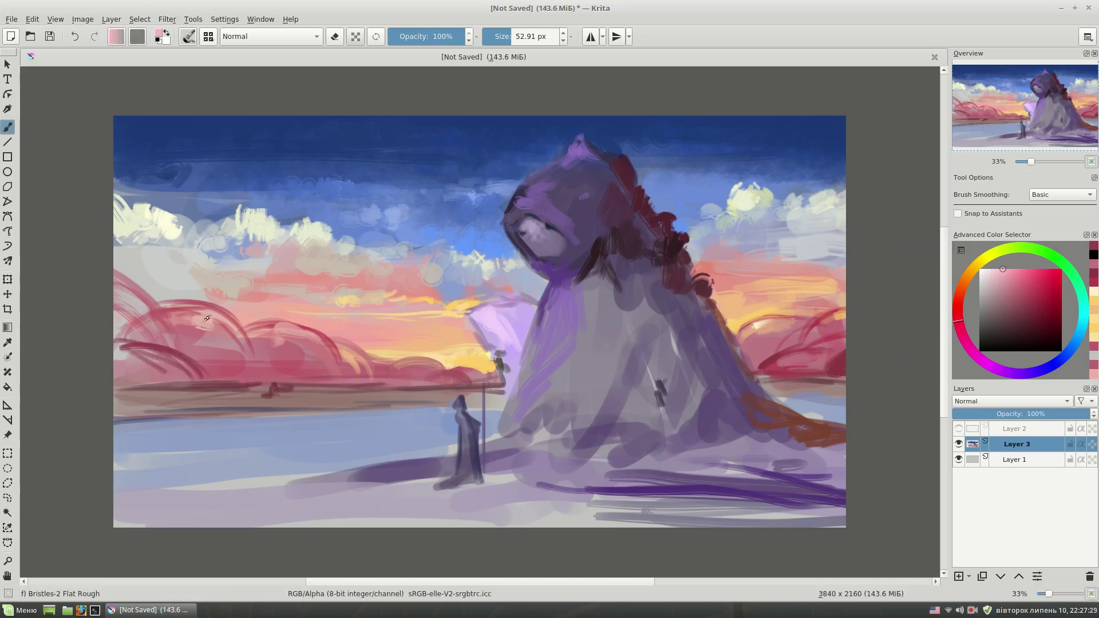
{"action": "left_click_drag", "start_coordinate": [195, 316], "coordinate": [220, 319]}
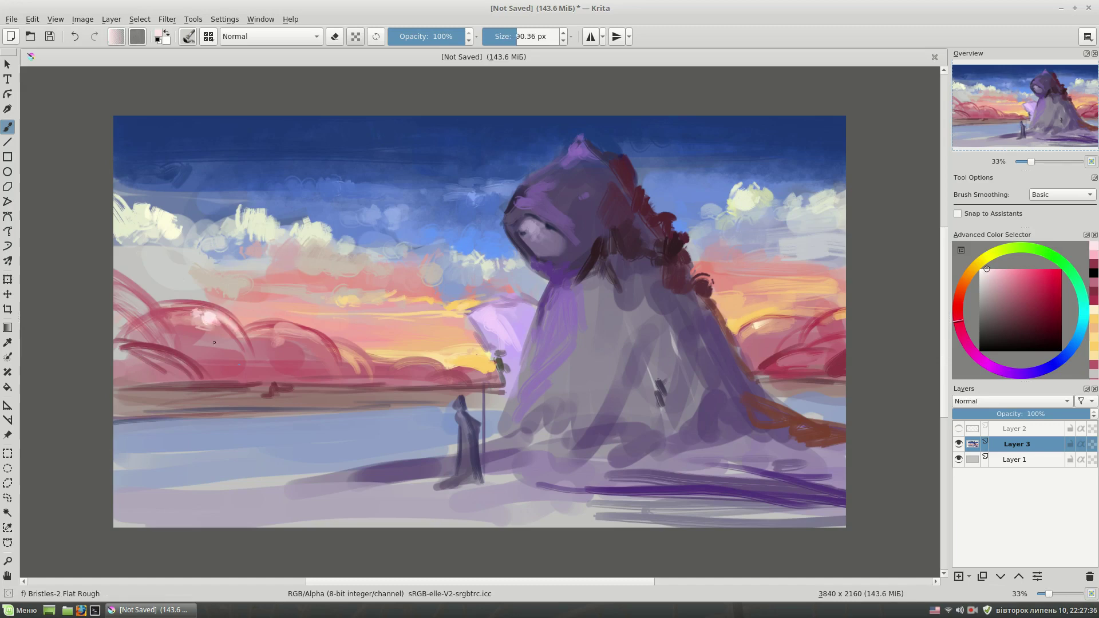
{"action": "left_click_drag", "start_coordinate": [167, 358], "coordinate": [189, 360]}
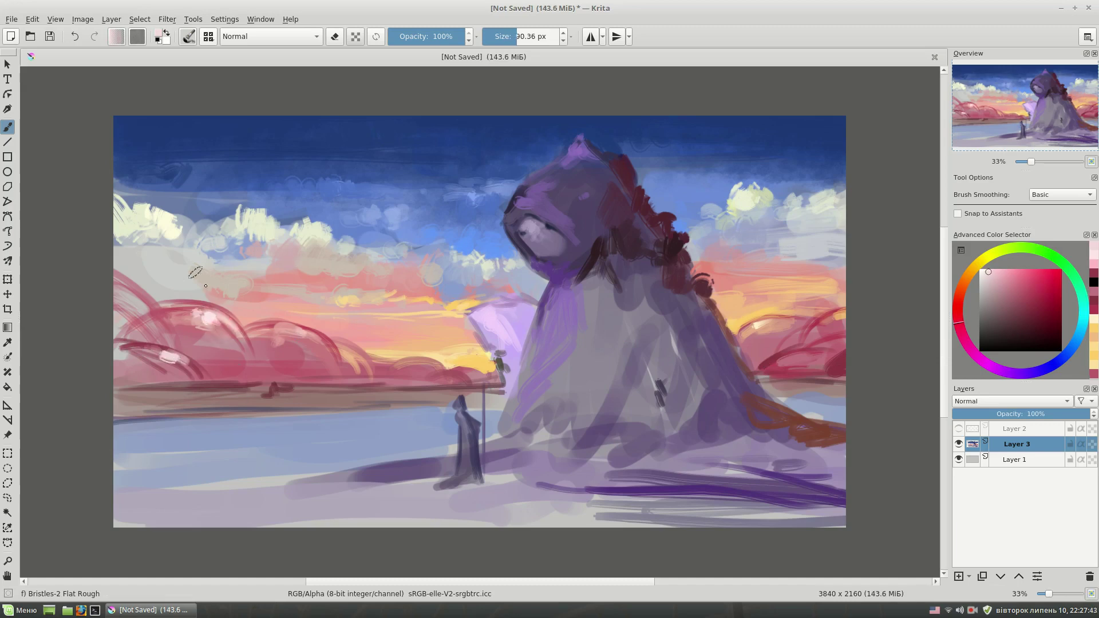
{"action": "left_click_drag", "start_coordinate": [127, 287], "coordinate": [138, 304]}
Tint the upper left and right clouds with orange-tan strokes.
{"action": "left_click", "coordinate": [175, 211], "text": "ctrl"}
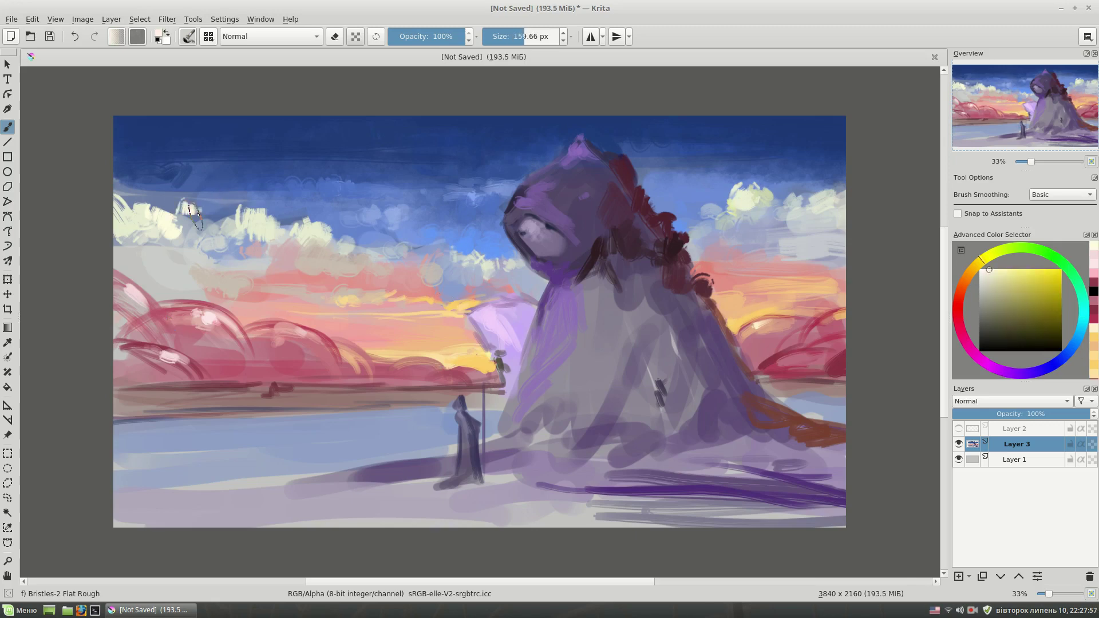
{"action": "left_click", "coordinate": [226, 212], "text": "ctrl"}
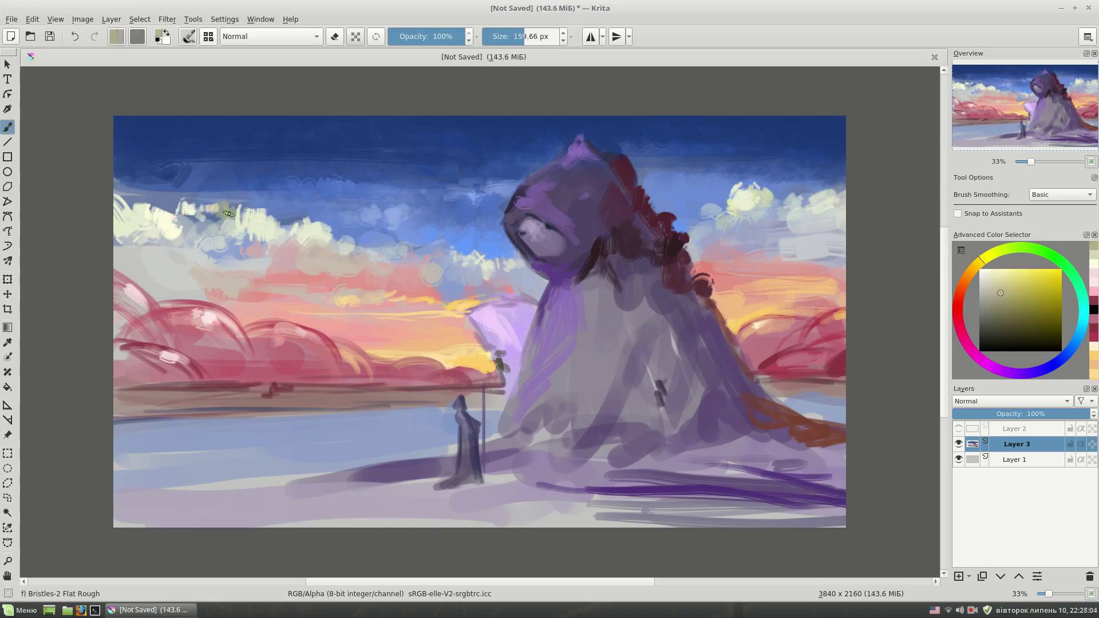
{"action": "left_click", "coordinate": [989, 297]}
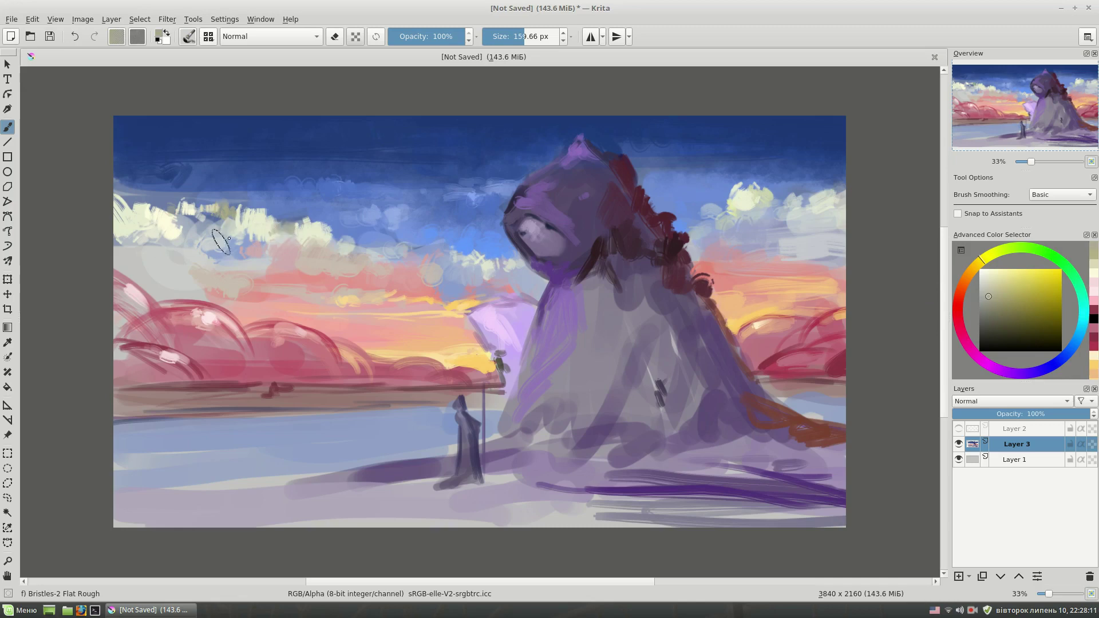
{"action": "left_click", "coordinate": [969, 274]}
{"action": "left_click", "coordinate": [1004, 296]}
{"action": "left_click_drag", "start_coordinate": [178, 268], "coordinate": [192, 272]}
{"action": "left_click", "coordinate": [193, 275], "text": "ctrl"}
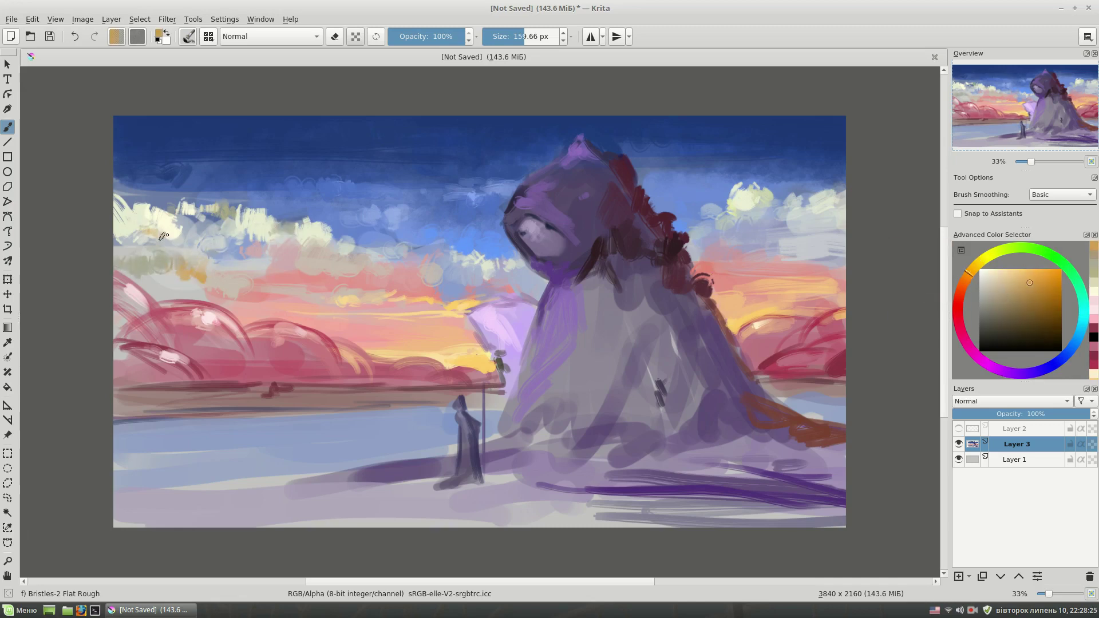
{"action": "left_click_drag", "start_coordinate": [790, 233], "coordinate": [816, 230]}
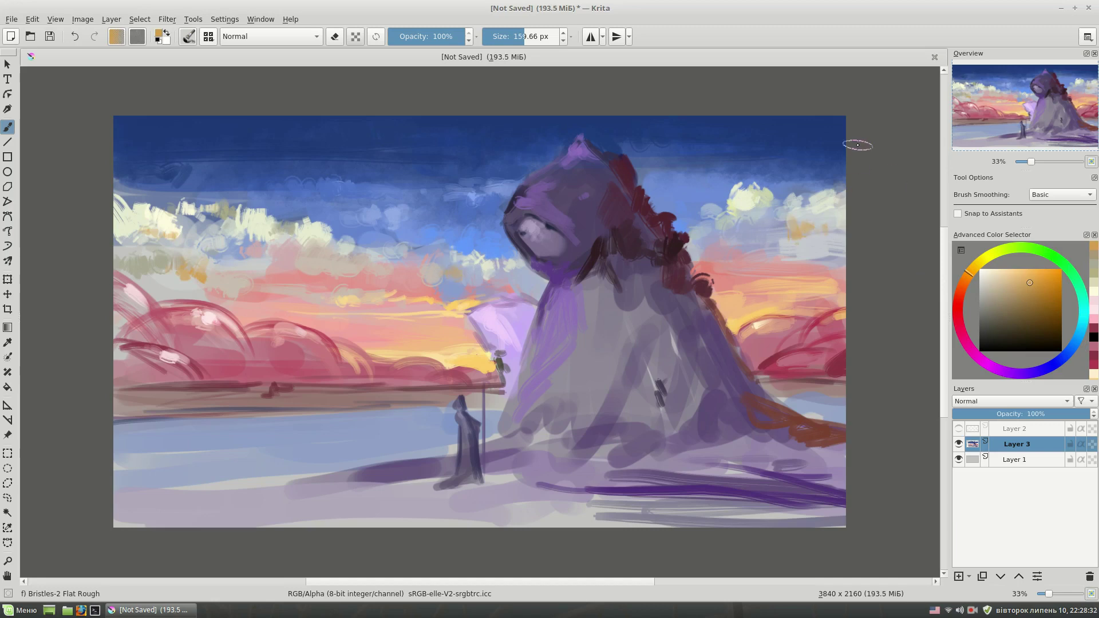
{"action": "left_click_drag", "start_coordinate": [598, 359], "coordinate": [606, 341]}
Paint light lavender strokes across the creature's robe and cloak.
{"action": "left_click_drag", "start_coordinate": [968, 274], "coordinate": [962, 338]}
{"action": "left_click", "coordinate": [997, 297]}
{"action": "key", "text": "["}
{"action": "key", "text": "["}
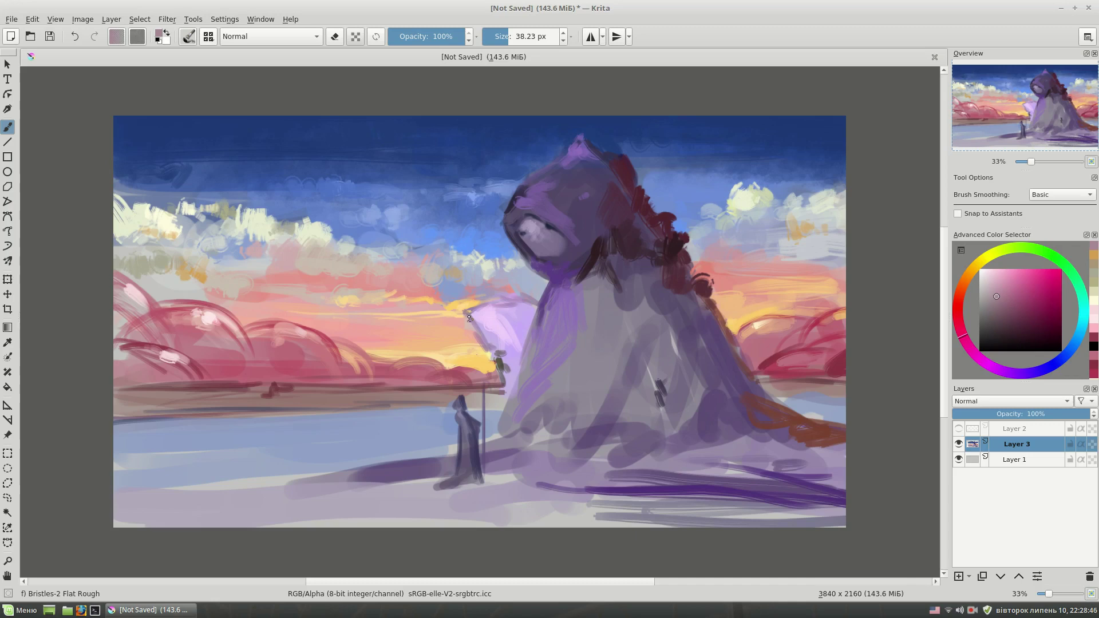
{"action": "left_click_drag", "start_coordinate": [481, 323], "coordinate": [474, 328]}
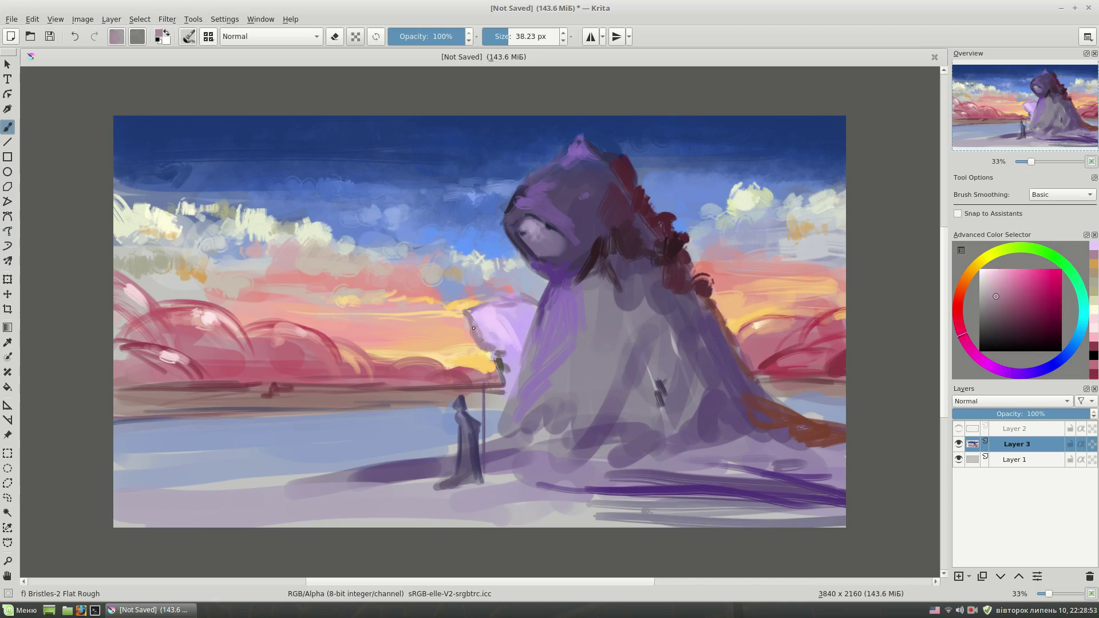
{"action": "left_click", "coordinate": [1003, 323]}
{"action": "key", "text": "["}
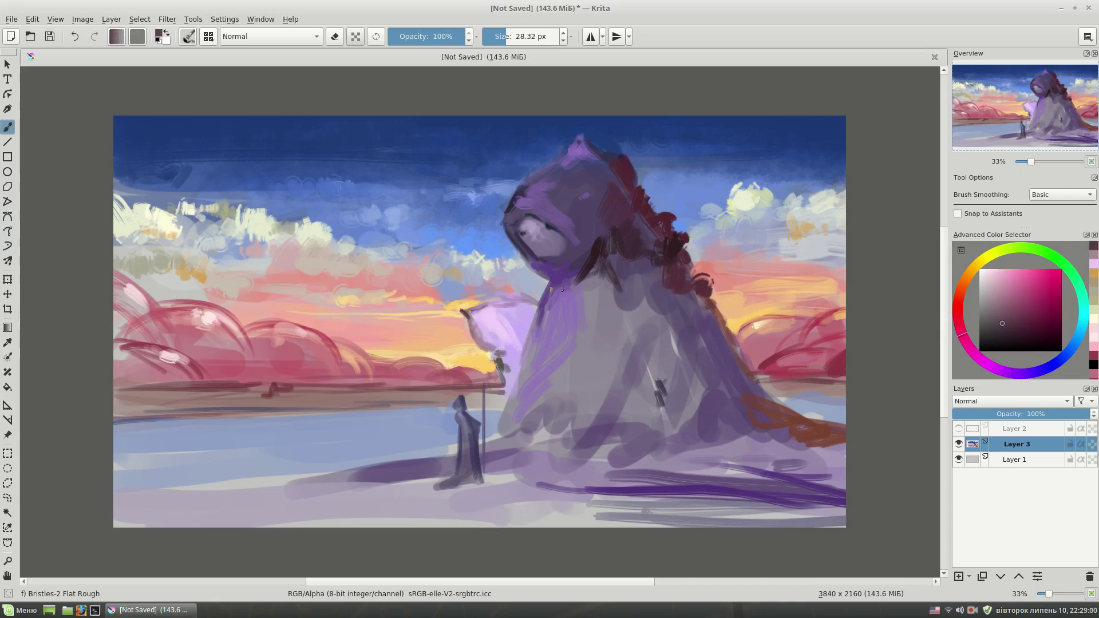
{"action": "left_click", "coordinate": [486, 305], "text": "ctrl"}
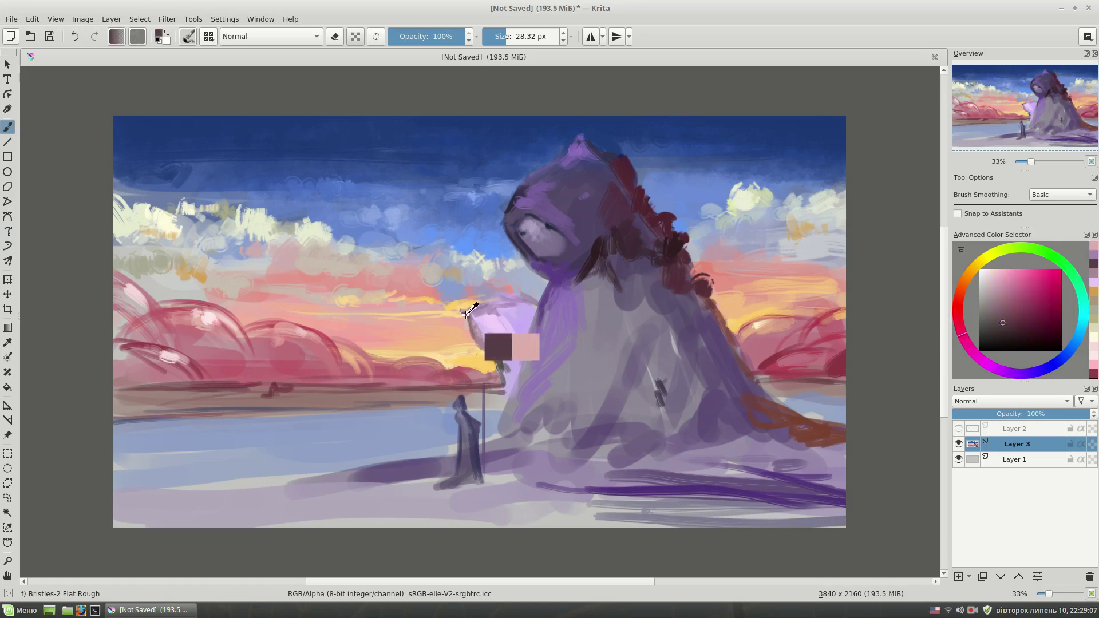
{"action": "key", "text": "]"}
{"action": "key", "text": "]"}
{"action": "left_click", "coordinate": [524, 310], "text": "ctrl"}
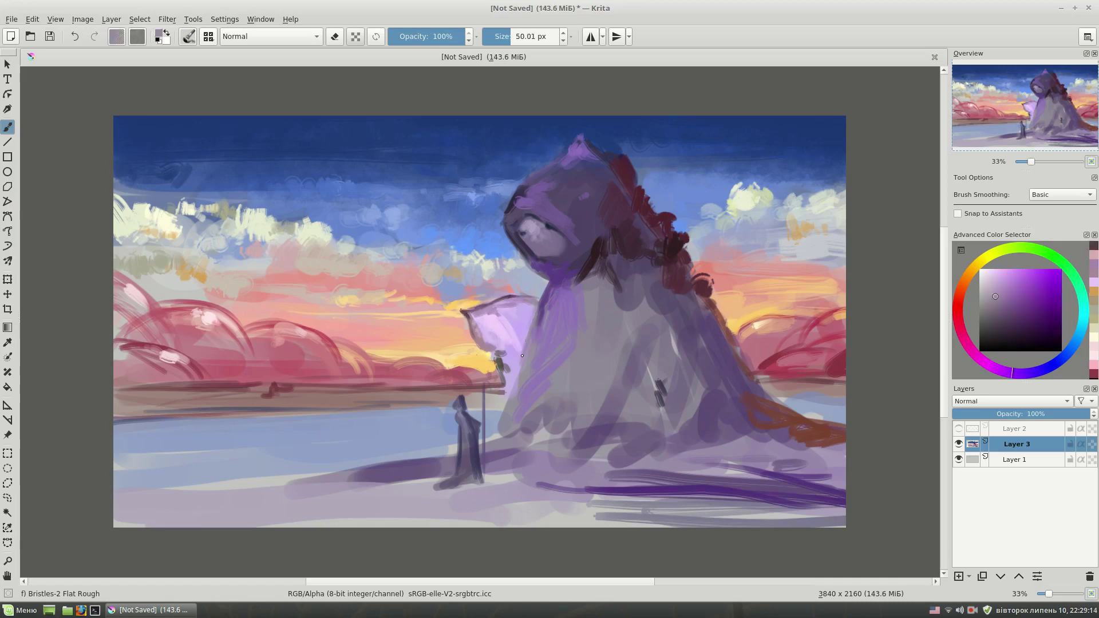
{"action": "left_click_drag", "start_coordinate": [524, 321], "coordinate": [518, 366]}
Add dark purple down the left edge, light purple on the robe, maroon on the hood edge.
{"action": "left_click", "coordinate": [593, 316], "text": "ctrl"}
{"action": "mouse_move", "coordinate": [538, 324]}
{"action": "left_mouse_down"}
{"action": "mouse_move", "coordinate": [521, 408]}
{"action": "mouse_move", "coordinate": [512, 370]}
{"action": "left_mouse_up"}
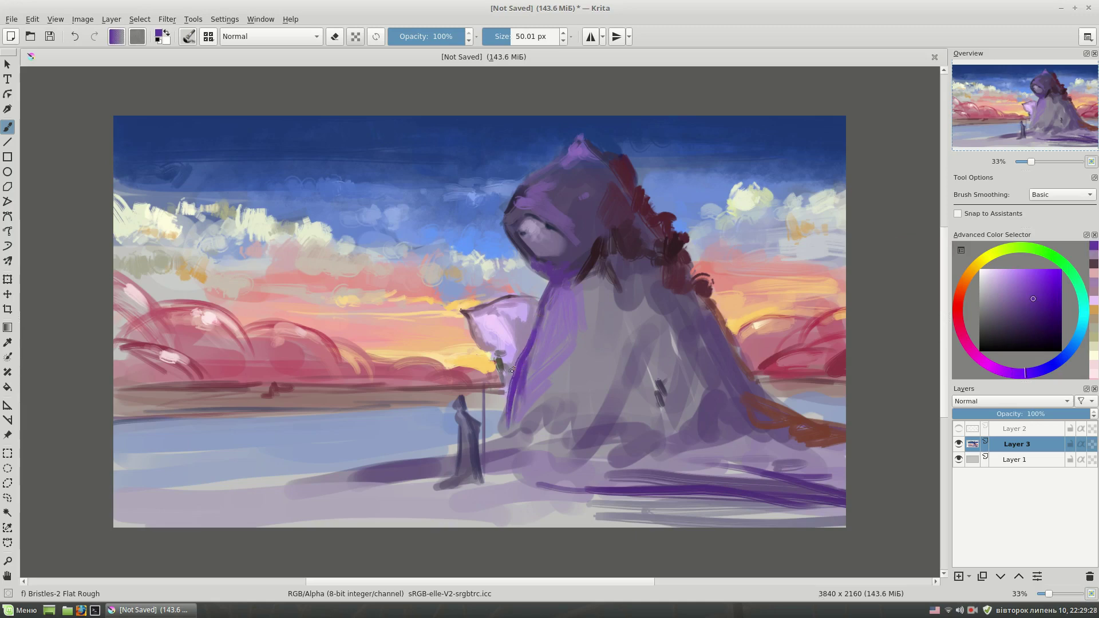
{"action": "left_click", "coordinate": [512, 368], "text": "ctrl"}
{"action": "mouse_move", "coordinate": [602, 294]}
{"action": "left_mouse_down"}
{"action": "mouse_move", "coordinate": [625, 326]}
{"action": "mouse_move", "coordinate": [578, 401]}
{"action": "left_mouse_up"}
{"action": "mouse_move", "coordinate": [573, 283]}
{"action": "left_mouse_down"}
{"action": "mouse_move", "coordinate": [604, 254]}
{"action": "mouse_move", "coordinate": [624, 304]}
{"action": "mouse_move", "coordinate": [659, 318]}
{"action": "left_mouse_up"}
{"action": "left_click", "coordinate": [618, 243], "text": "ctrl"}
{"action": "left_click_drag", "start_coordinate": [590, 150], "coordinate": [617, 186]}
{"action": "left_click", "coordinate": [635, 168], "text": "ctrl"}
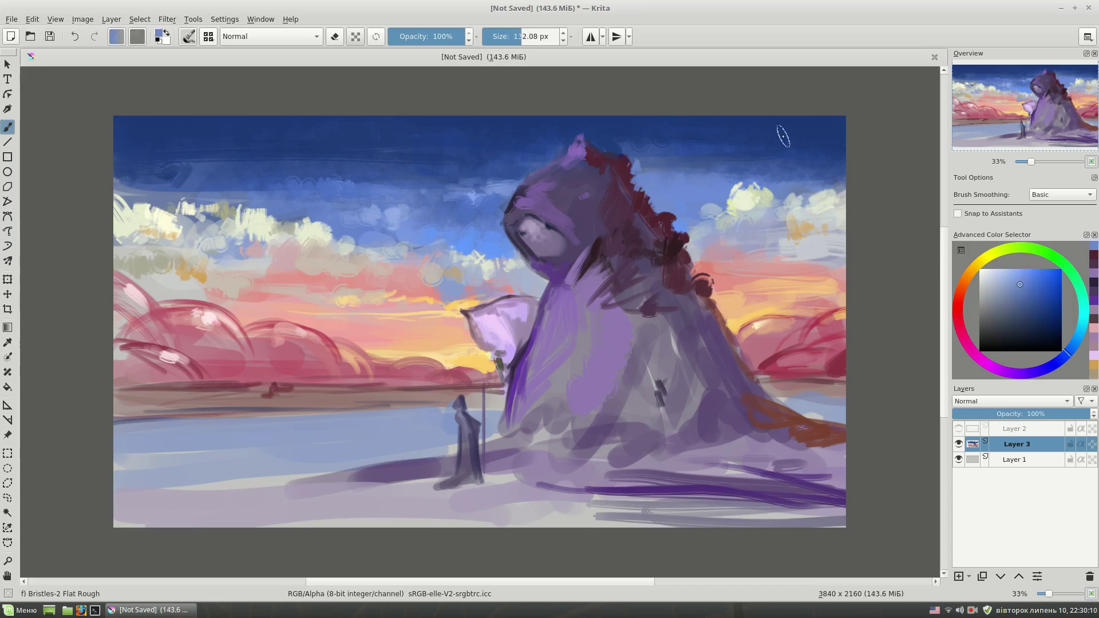
Darken the horizon line with dark navy strokes on the left, centre and right.
{"action": "left_click", "coordinate": [429, 420], "text": "ctrl"}
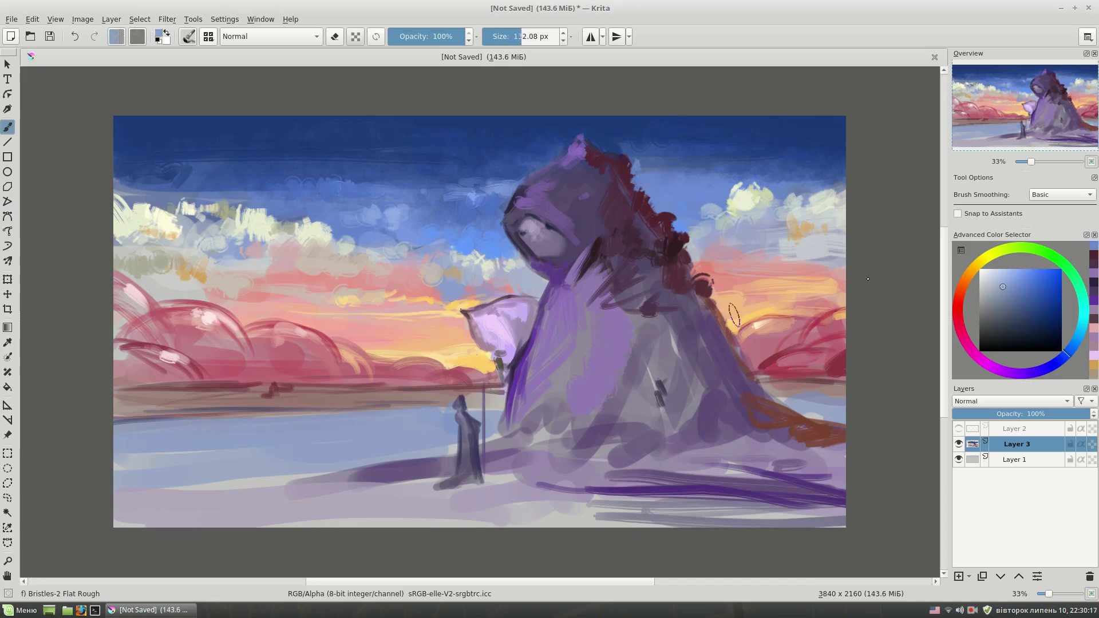
{"action": "left_click", "coordinate": [1022, 283]}
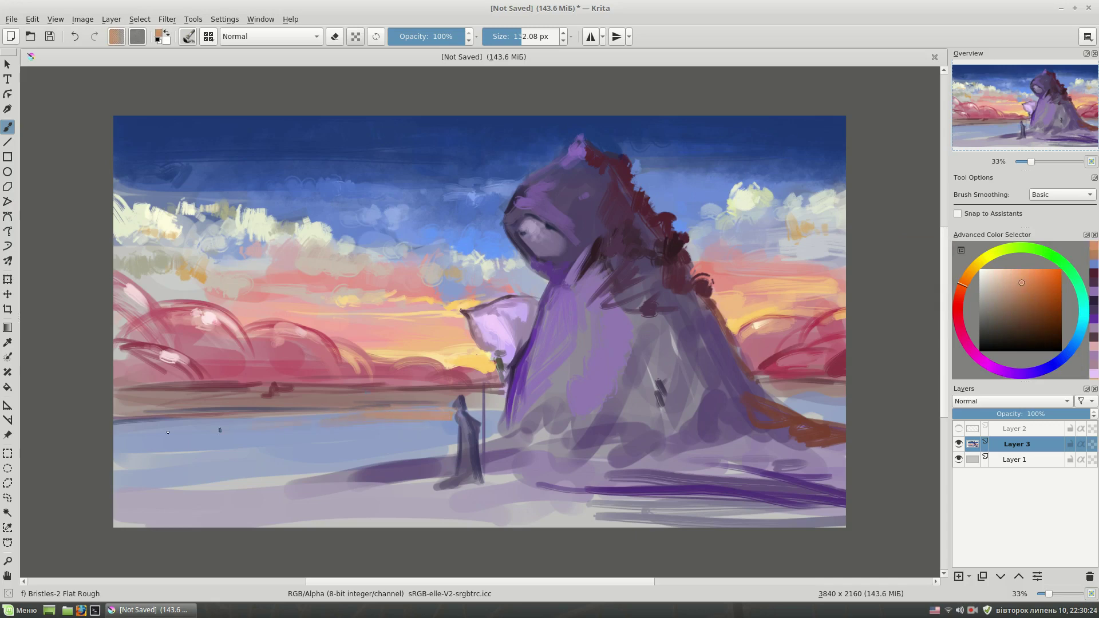
{"action": "left_click", "coordinate": [491, 395], "text": "ctrl"}
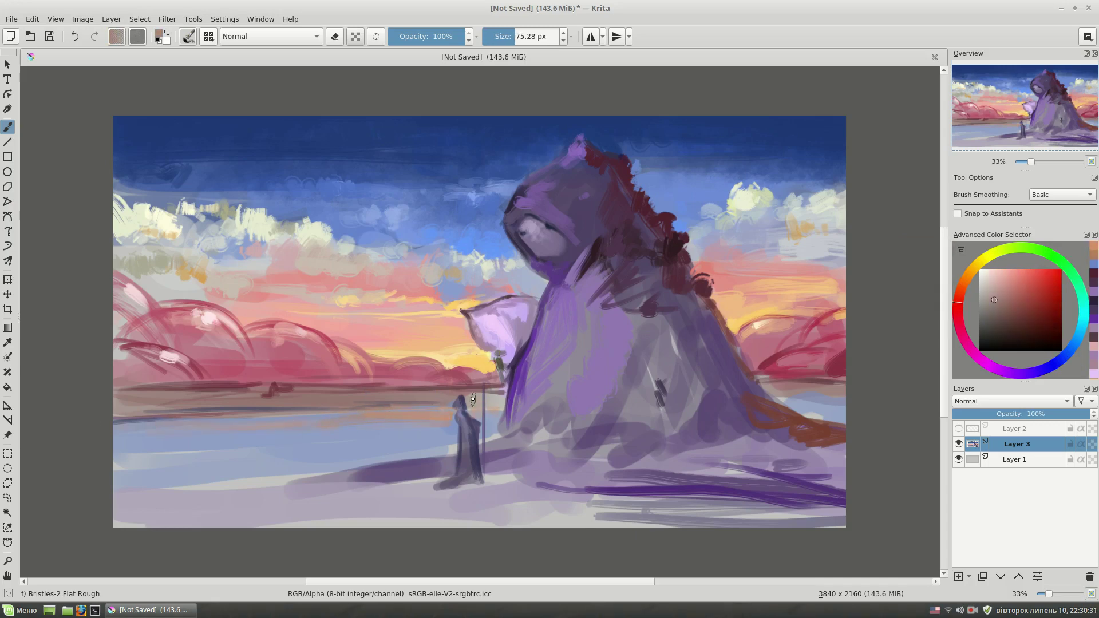
{"action": "left_click", "coordinate": [476, 401], "text": "ctrl"}
{"action": "left_click_drag", "start_coordinate": [373, 405], "coordinate": [457, 406]}
{"action": "left_click_drag", "start_coordinate": [360, 412], "coordinate": [207, 415]}
{"action": "left_click_drag", "start_coordinate": [847, 396], "coordinate": [769, 396]}
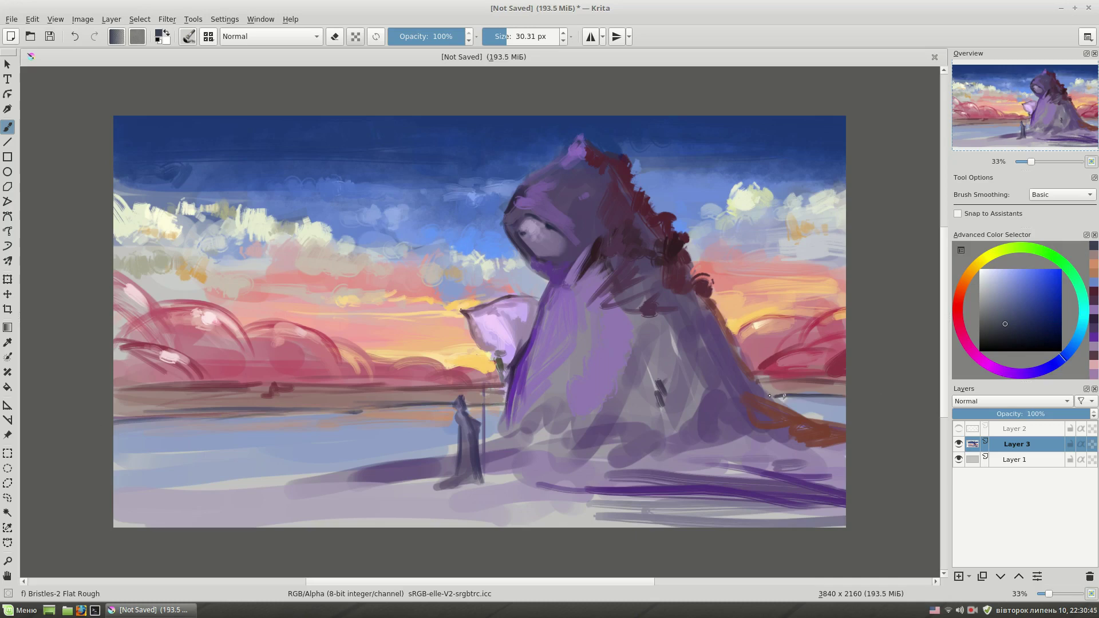
Add dark maroon accents among the pink hills on the left.
{"action": "left_click", "coordinate": [386, 382], "text": "ctrl"}
{"action": "left_click", "coordinate": [419, 381], "text": "ctrl"}
{"action": "left_click", "coordinate": [273, 388], "text": "ctrl"}
{"action": "mouse_move", "coordinate": [269, 379]}
{"action": "left_mouse_down"}
{"action": "mouse_move", "coordinate": [284, 372]}
{"action": "mouse_move", "coordinate": [292, 384]}
{"action": "mouse_move", "coordinate": [265, 388]}
{"action": "left_mouse_up"}
{"action": "left_click_drag", "start_coordinate": [342, 354], "coordinate": [344, 379]}
{"action": "left_click", "coordinate": [342, 369], "text": "ctrl"}
{"action": "left_click", "coordinate": [304, 382], "text": "ctrl"}
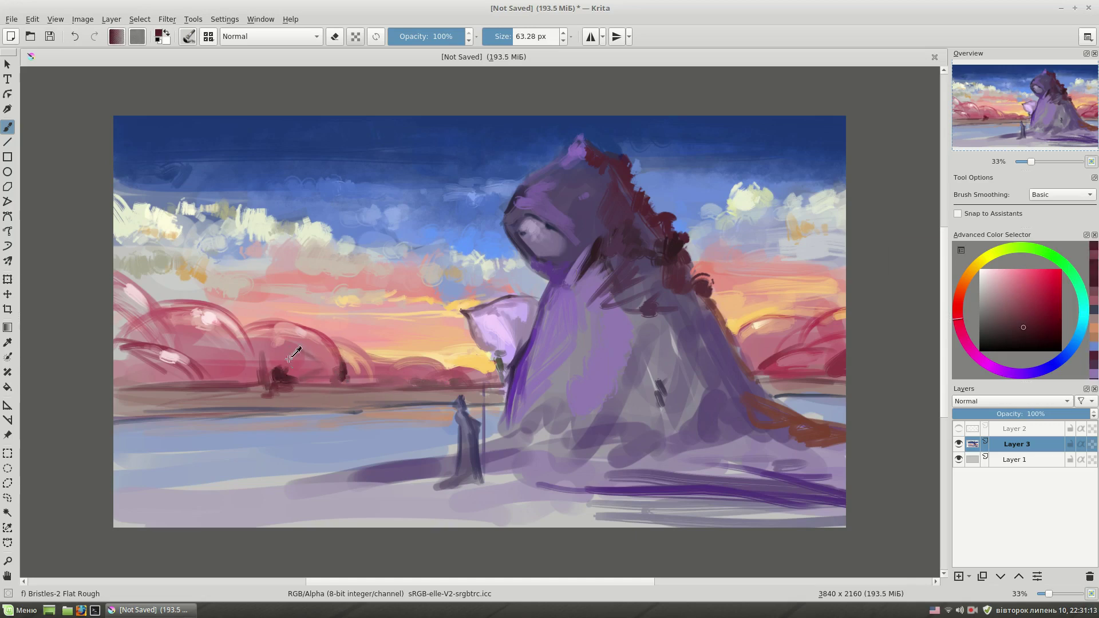
{"action": "left_click_drag", "start_coordinate": [369, 380], "coordinate": [378, 380]}
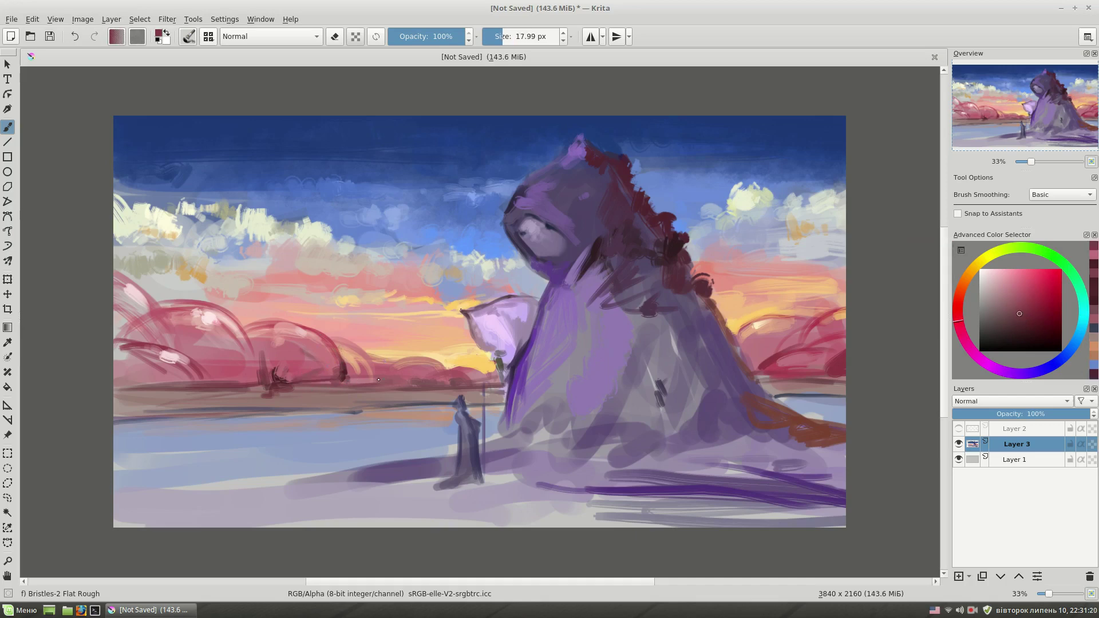
{"action": "left_click", "coordinate": [338, 341], "text": "ctrl"}
{"action": "left_click_drag", "start_coordinate": [378, 332], "coordinate": [402, 329]}
{"action": "left_click", "coordinate": [329, 377], "text": "ctrl"}
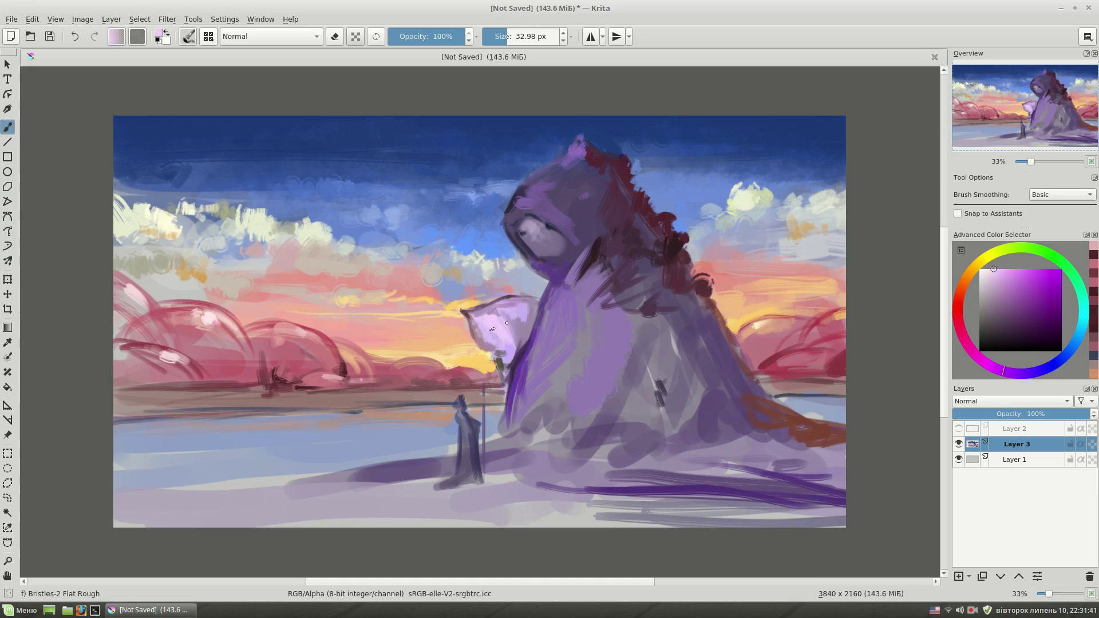
Brighten the pale bundle's top with cream and paint purple on the creature's lower-left body.
{"action": "left_click", "coordinate": [969, 269]}
{"action": "left_click", "coordinate": [984, 276]}
{"action": "left_click_drag", "start_coordinate": [985, 278], "coordinate": [980, 274]}
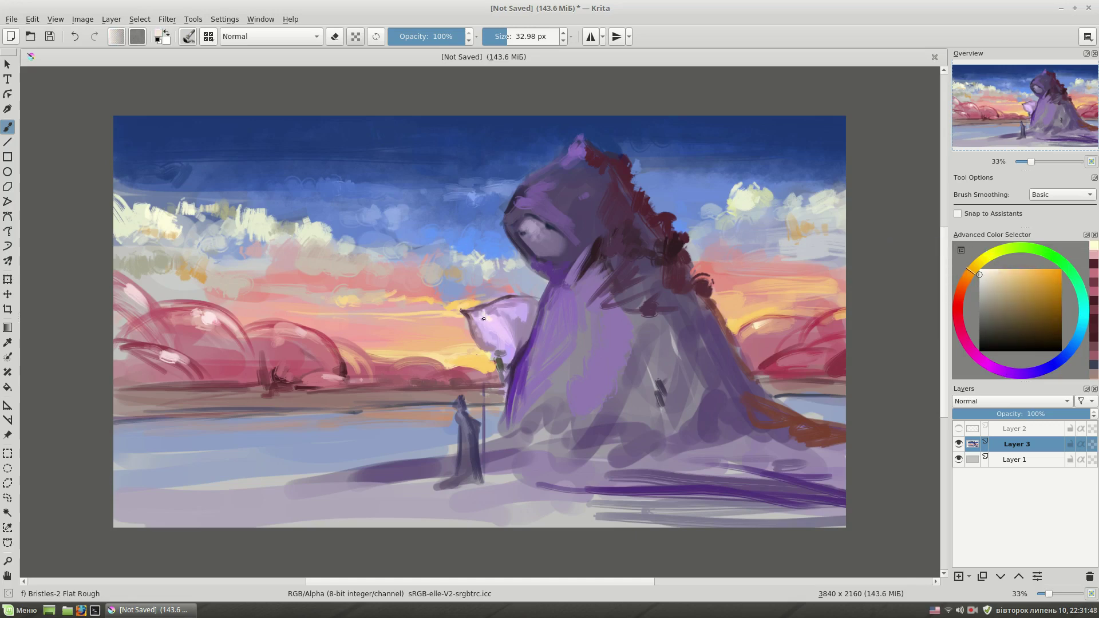
{"action": "left_click_drag", "start_coordinate": [511, 328], "coordinate": [505, 310]}
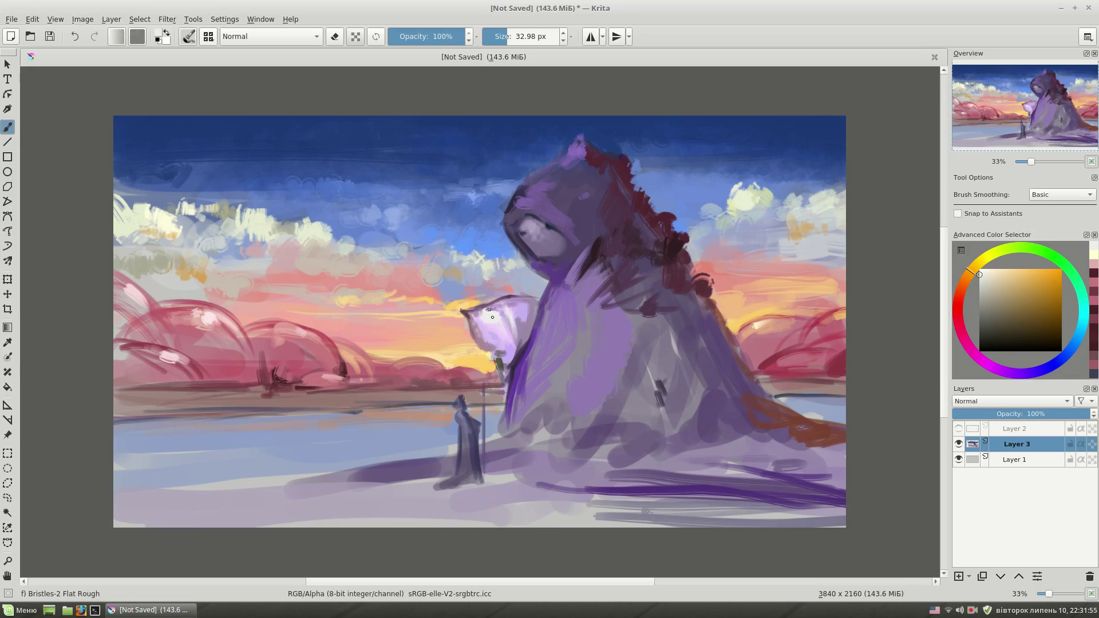
{"action": "left_click", "coordinate": [524, 316], "text": "ctrl"}
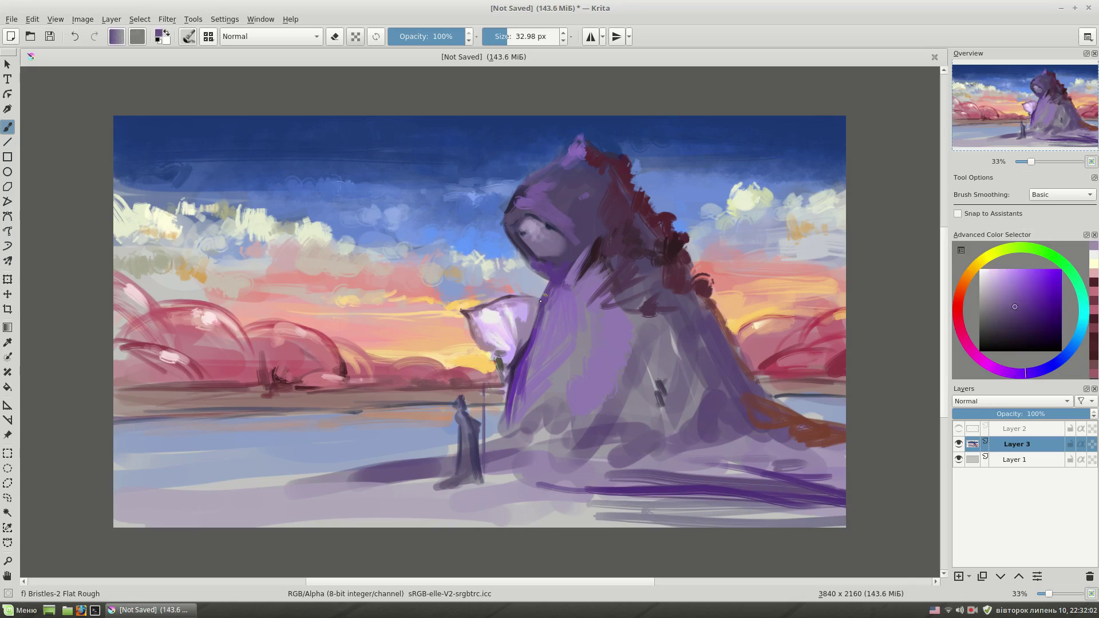
{"action": "left_click", "coordinate": [687, 366], "text": "ctrl"}
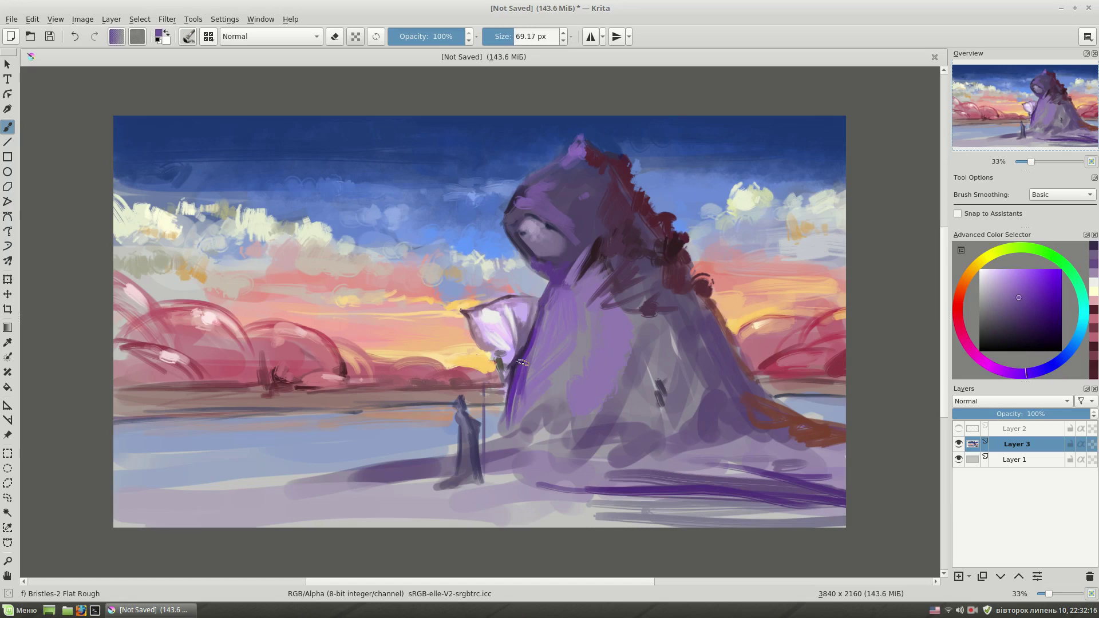
{"action": "left_click", "coordinate": [564, 401], "text": "ctrl"}
{"action": "left_click_drag", "start_coordinate": [530, 382], "coordinate": [511, 455]}
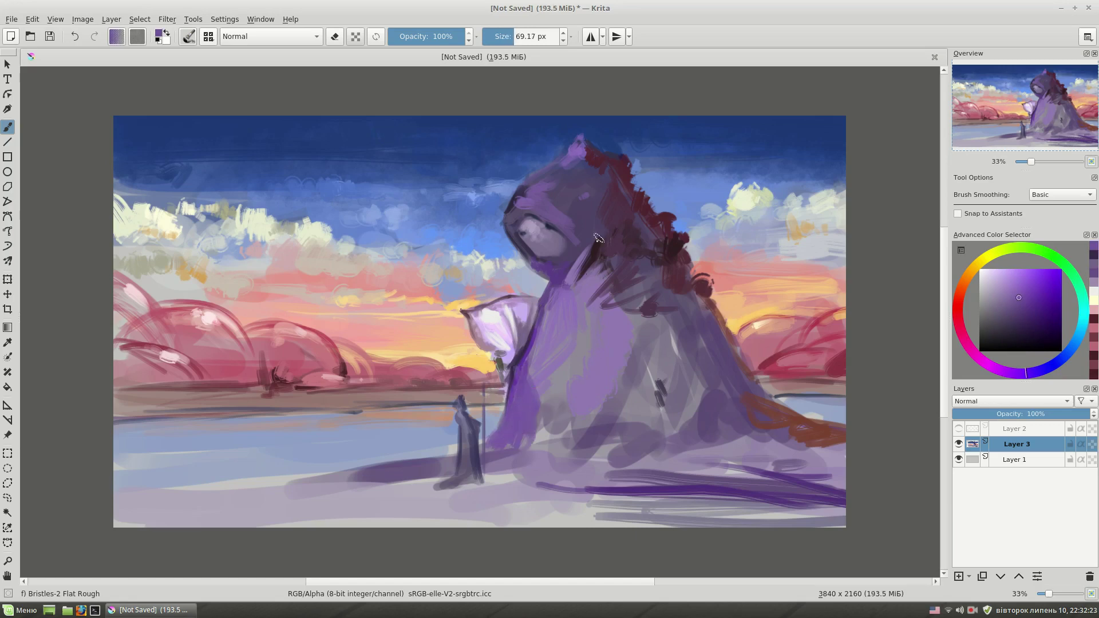
Add a short dark purple mark and a dark vertical stroke on the cloak.
{"action": "left_click", "coordinate": [667, 228], "text": "ctrl"}
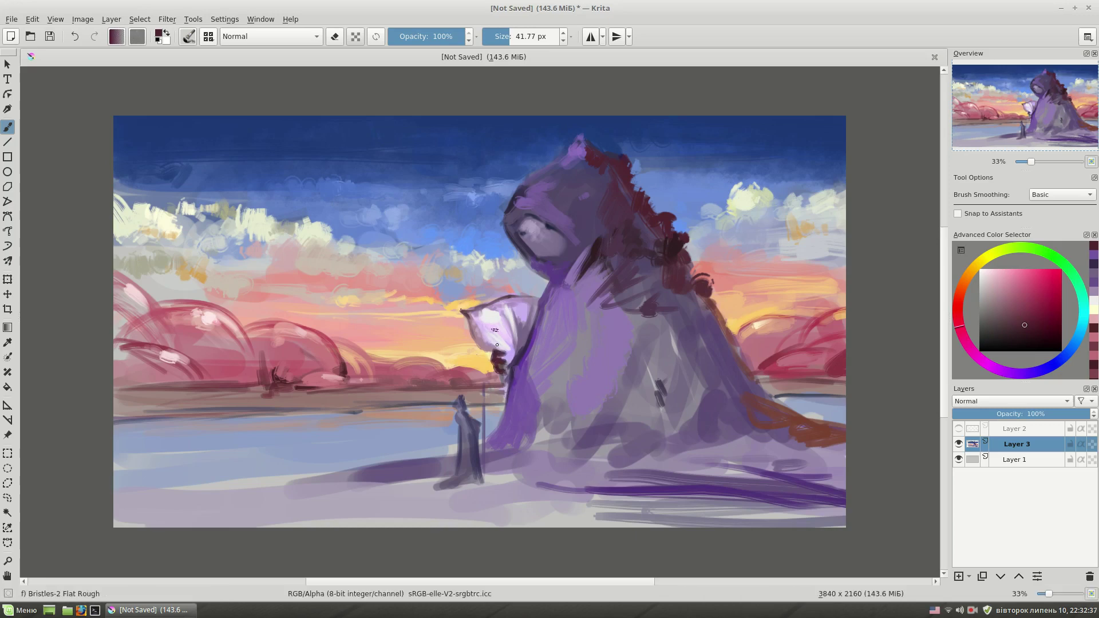
{"action": "left_click", "coordinate": [480, 346], "text": "ctrl"}
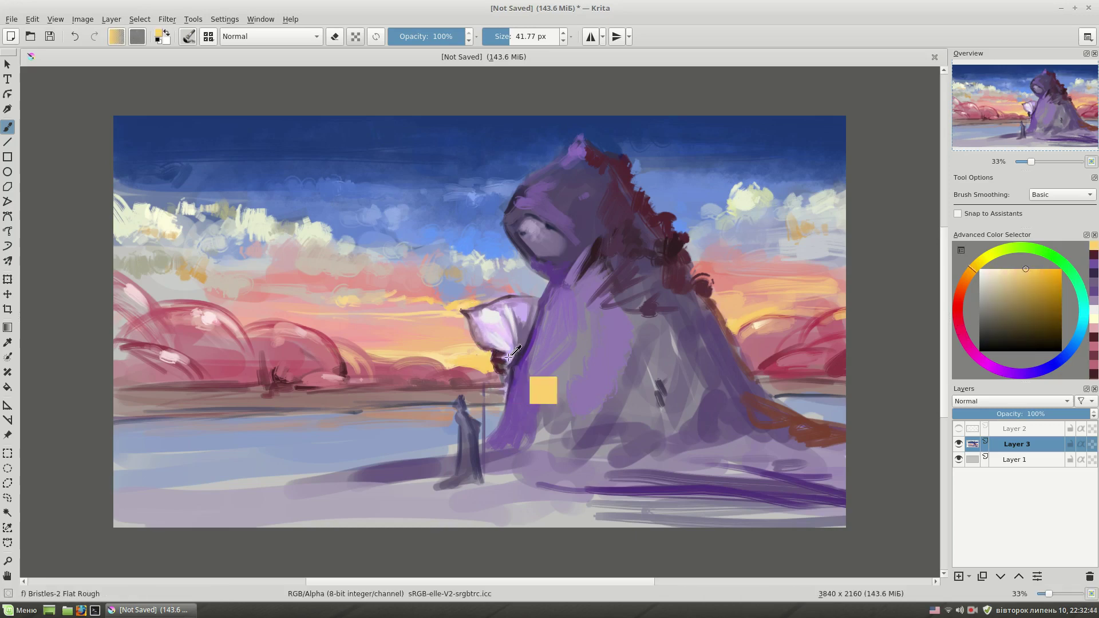
{"action": "left_click", "coordinate": [505, 364], "text": "ctrl"}
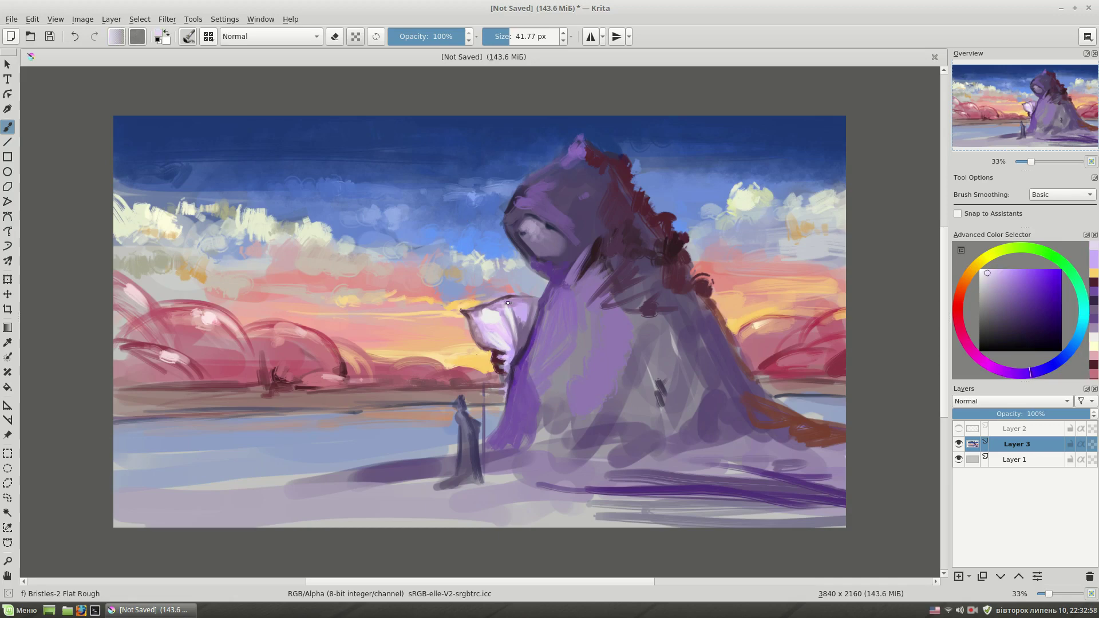
{"action": "left_click", "coordinate": [500, 356], "text": "ctrl"}
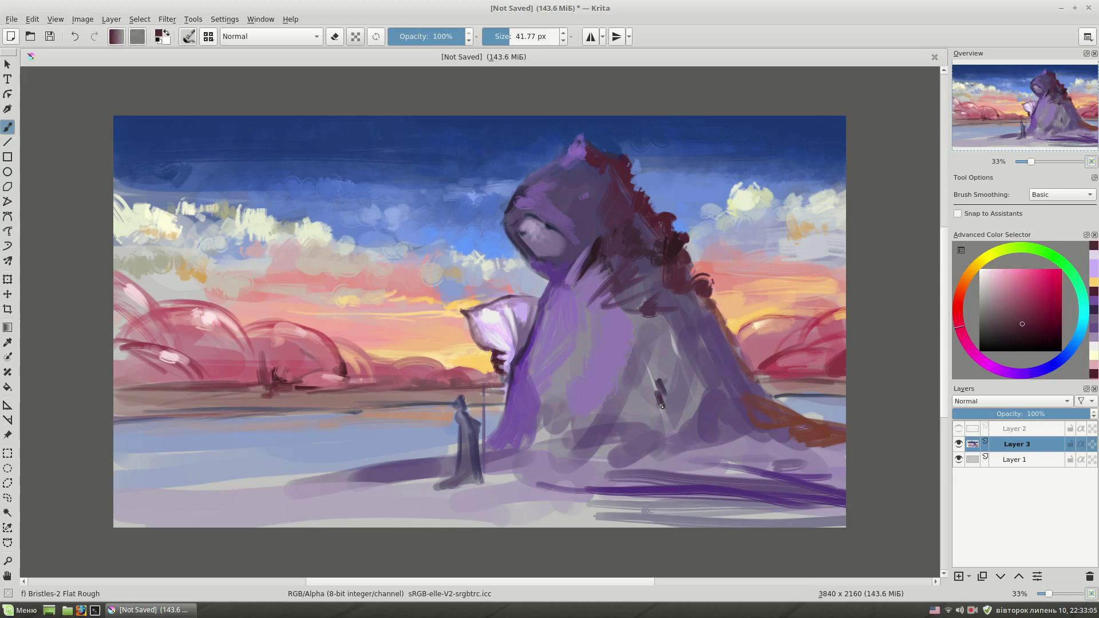
{"action": "left_click", "coordinate": [645, 377], "text": "ctrl"}
{"action": "left_click_drag", "start_coordinate": [650, 400], "coordinate": [661, 384]}
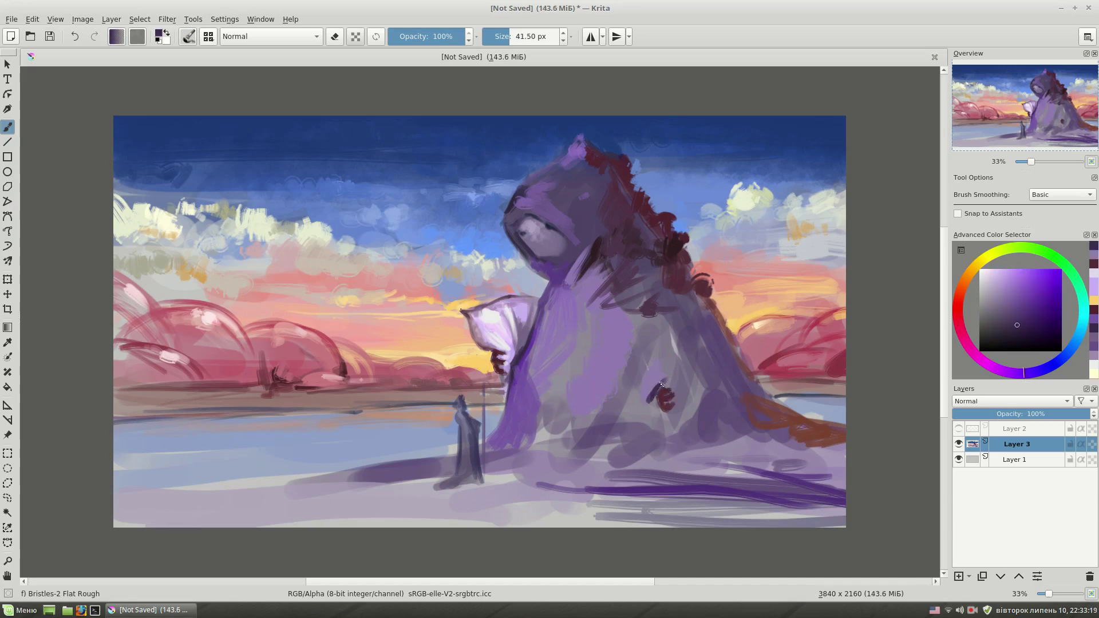
{"action": "left_click", "coordinate": [801, 443], "text": "ctrl"}
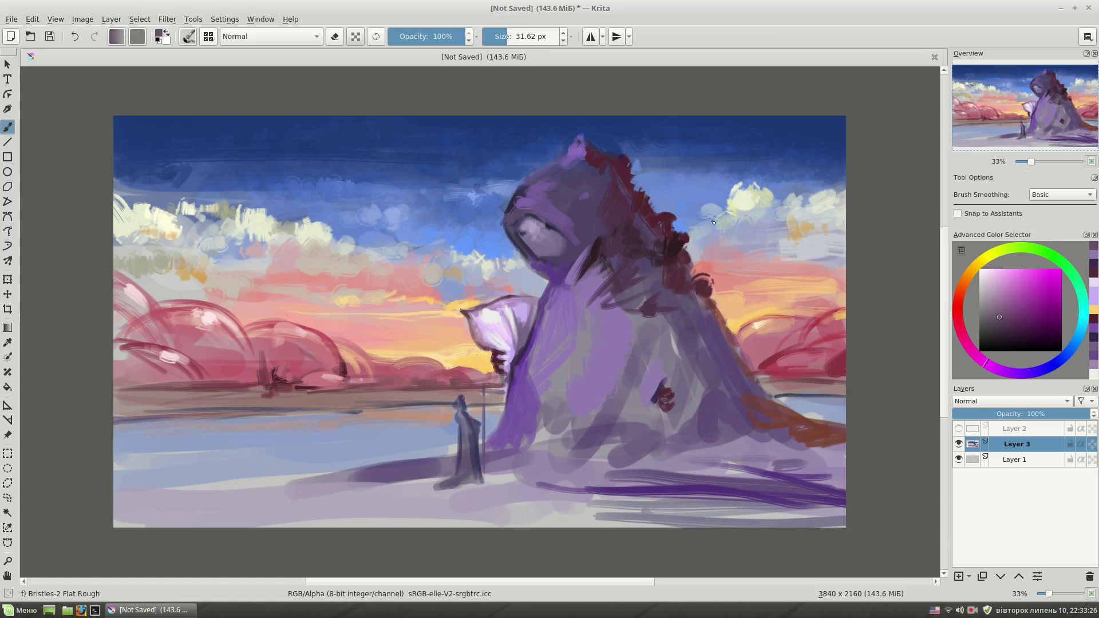
{"action": "left_click", "coordinate": [636, 355], "text": "ctrl"}
{"action": "left_click_drag", "start_coordinate": [633, 358], "coordinate": [637, 435]}
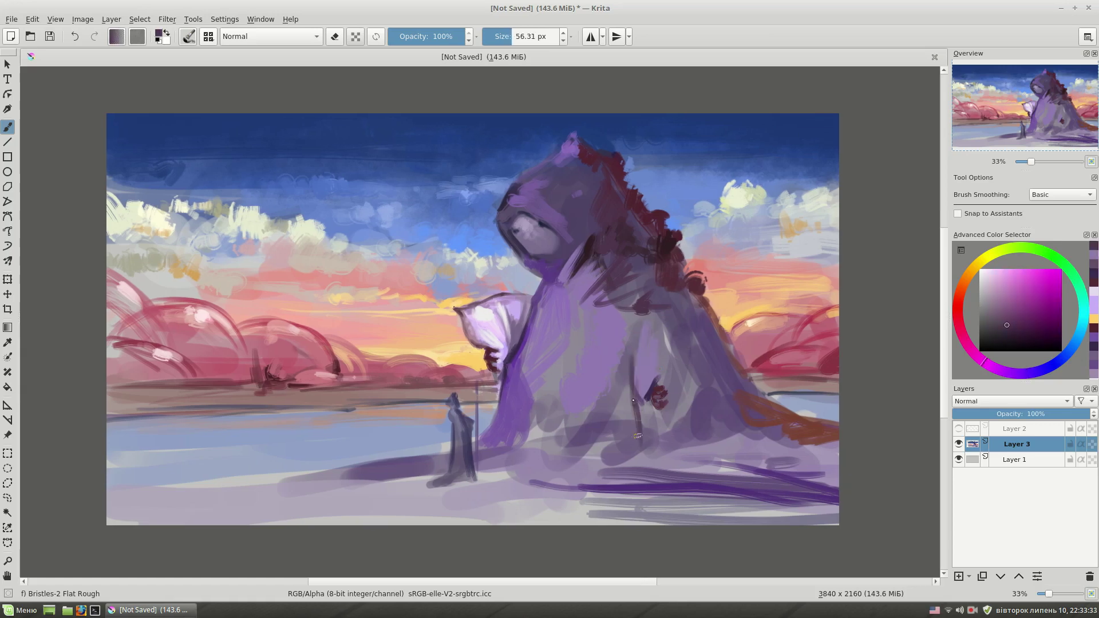
Darken the cloak's lower part and right slope with dark and orange-brown strokes.
{"action": "left_click_drag", "start_coordinate": [589, 398], "coordinate": [557, 473]}
{"action": "left_click_drag", "start_coordinate": [613, 380], "coordinate": [567, 494]}
{"action": "left_click_drag", "start_coordinate": [715, 415], "coordinate": [741, 459]}
{"action": "mouse_move", "coordinate": [736, 372]}
{"action": "left_mouse_down"}
{"action": "mouse_move", "coordinate": [790, 442]}
{"action": "mouse_move", "coordinate": [839, 459]}
{"action": "left_mouse_up"}
{"action": "left_click", "coordinate": [802, 435], "text": "ctrl"}
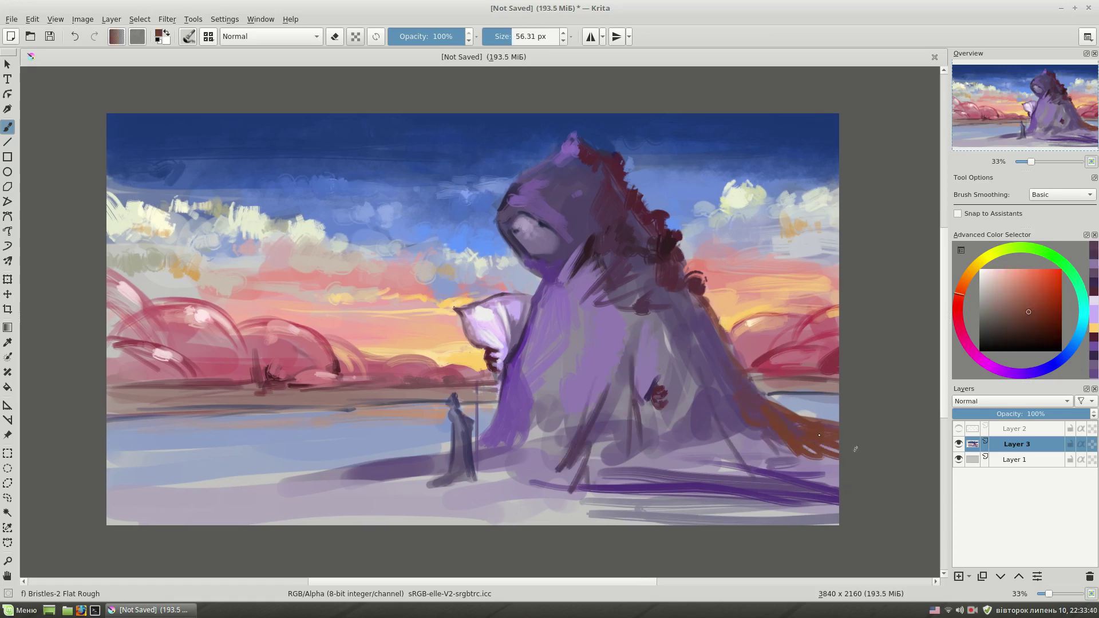
Paint a jagged dark magenta fringe down the creature's right edge with a ~173 px brush.
{"action": "left_click", "coordinate": [695, 284], "text": "ctrl"}
{"action": "left_click_drag", "start_coordinate": [687, 295], "coordinate": [713, 444]}
{"action": "mouse_move", "coordinate": [704, 395]}
{"action": "left_mouse_down"}
{"action": "mouse_move", "coordinate": [686, 293]}
{"action": "mouse_move", "coordinate": [727, 341]}
{"action": "mouse_move", "coordinate": [724, 359]}
{"action": "mouse_move", "coordinate": [753, 403]}
{"action": "left_mouse_up"}
{"action": "key", "text": "bracketright"}
{"action": "key", "text": "bracketright"}
{"action": "key", "text": "bracketright"}
{"action": "left_click", "coordinate": [730, 338], "text": "ctrl"}
{"action": "left_click_drag", "start_coordinate": [727, 338], "coordinate": [750, 381]}
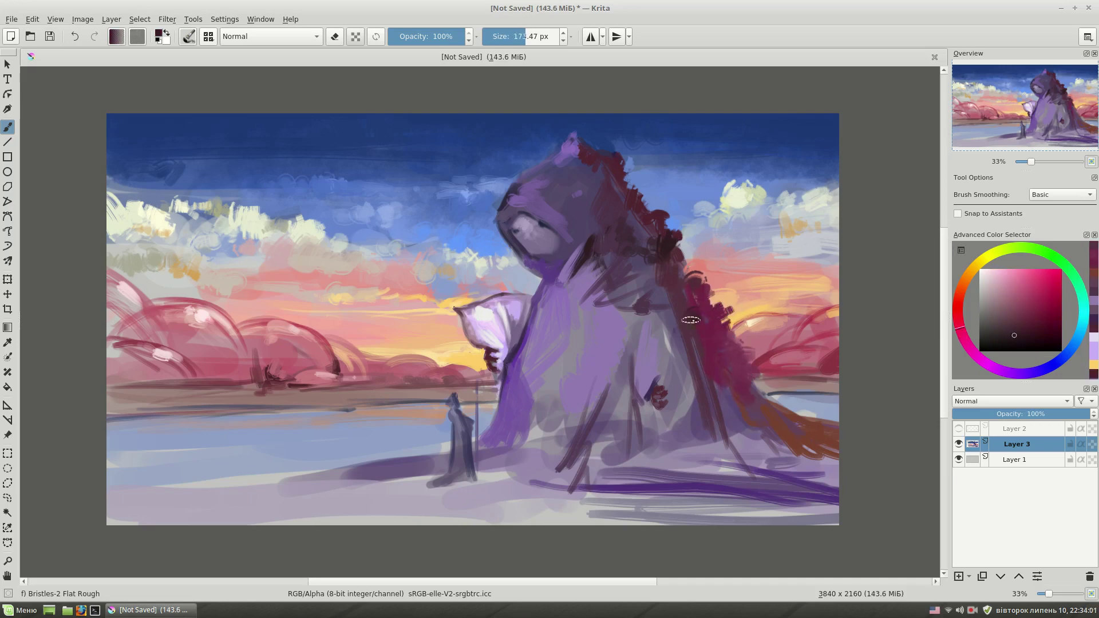
{"action": "left_click_drag", "start_coordinate": [699, 314], "coordinate": [684, 290]}
{"action": "left_click_drag", "start_coordinate": [704, 343], "coordinate": [727, 369]}
{"action": "key", "text": "bracketleft"}
{"action": "key", "text": "bracketleft"}
Lighten the shoulder and torso with lavender and purple, adding dark maroon on the hood.
{"action": "left_click", "coordinate": [641, 298], "text": "ctrl"}
{"action": "mouse_move", "coordinate": [650, 307]}
{"action": "left_mouse_down"}
{"action": "mouse_move", "coordinate": [609, 292]}
{"action": "mouse_move", "coordinate": [615, 276]}
{"action": "left_mouse_up"}
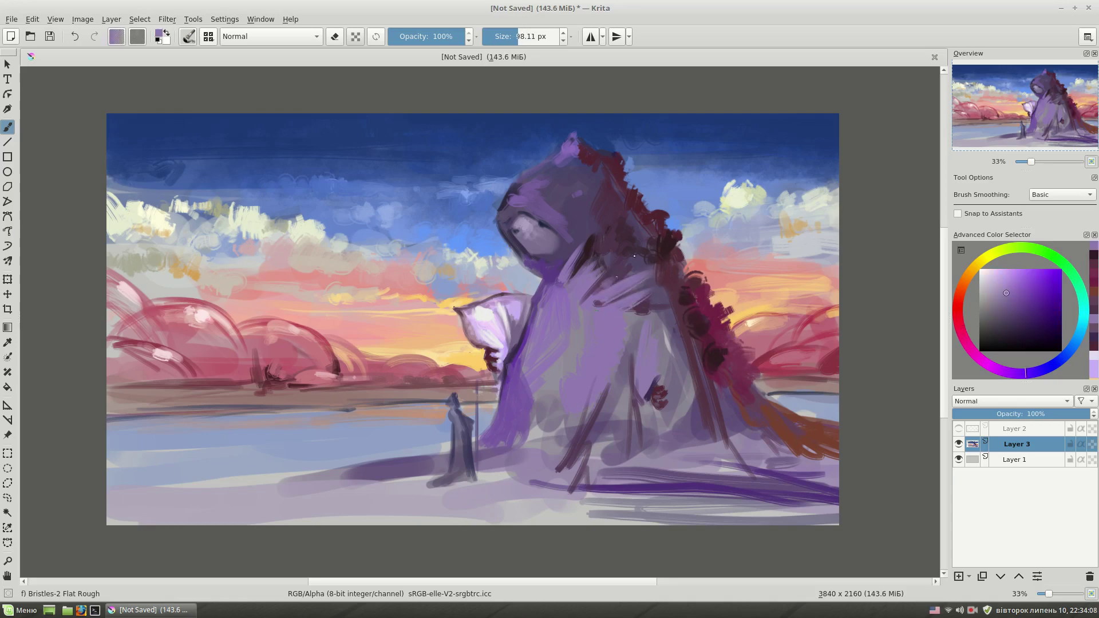
{"action": "left_click", "coordinate": [564, 369], "text": "ctrl"}
{"action": "mouse_move", "coordinate": [578, 329]}
{"action": "left_mouse_down"}
{"action": "mouse_move", "coordinate": [539, 378]}
{"action": "mouse_move", "coordinate": [570, 435]}
{"action": "mouse_move", "coordinate": [575, 292]}
{"action": "left_mouse_up"}
{"action": "left_click", "coordinate": [548, 421], "text": "ctrl"}
{"action": "mouse_move", "coordinate": [550, 341]}
{"action": "left_mouse_down"}
{"action": "mouse_move", "coordinate": [532, 393]}
{"action": "mouse_move", "coordinate": [550, 440]}
{"action": "left_mouse_up"}
{"action": "left_click", "coordinate": [605, 387], "text": "ctrl"}
{"action": "left_click_drag", "start_coordinate": [579, 381], "coordinate": [550, 435]}
{"action": "left_click_drag", "start_coordinate": [618, 372], "coordinate": [578, 458]}
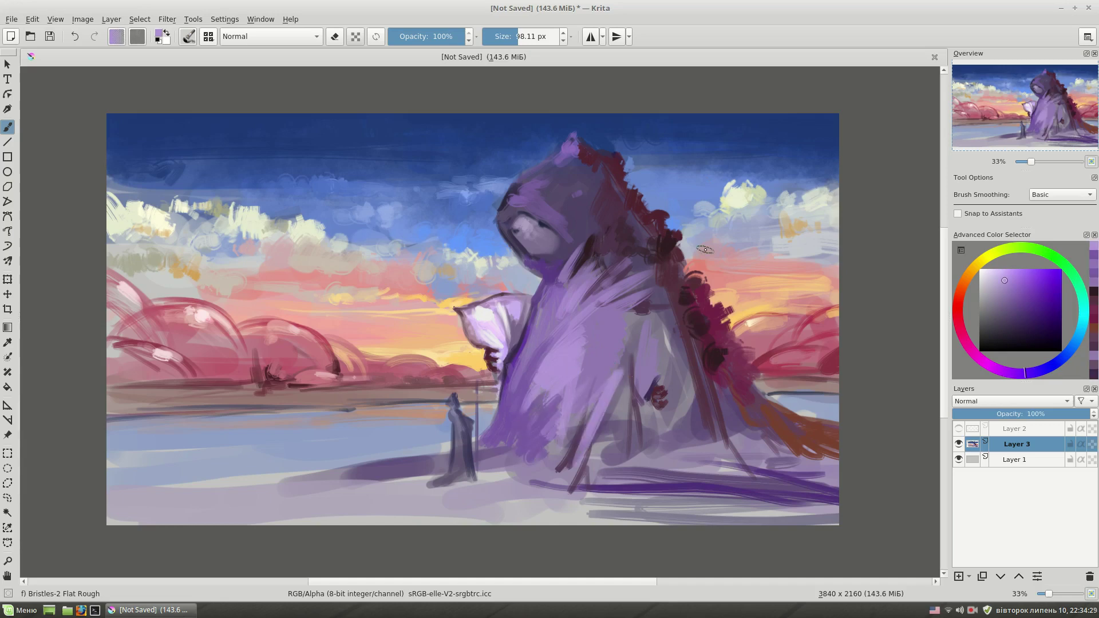
{"action": "left_click", "coordinate": [636, 278], "text": "ctrl"}
{"action": "mouse_move", "coordinate": [604, 212]}
{"action": "left_mouse_down"}
{"action": "mouse_move", "coordinate": [564, 269]}
{"action": "mouse_move", "coordinate": [580, 234]}
{"action": "left_mouse_up"}
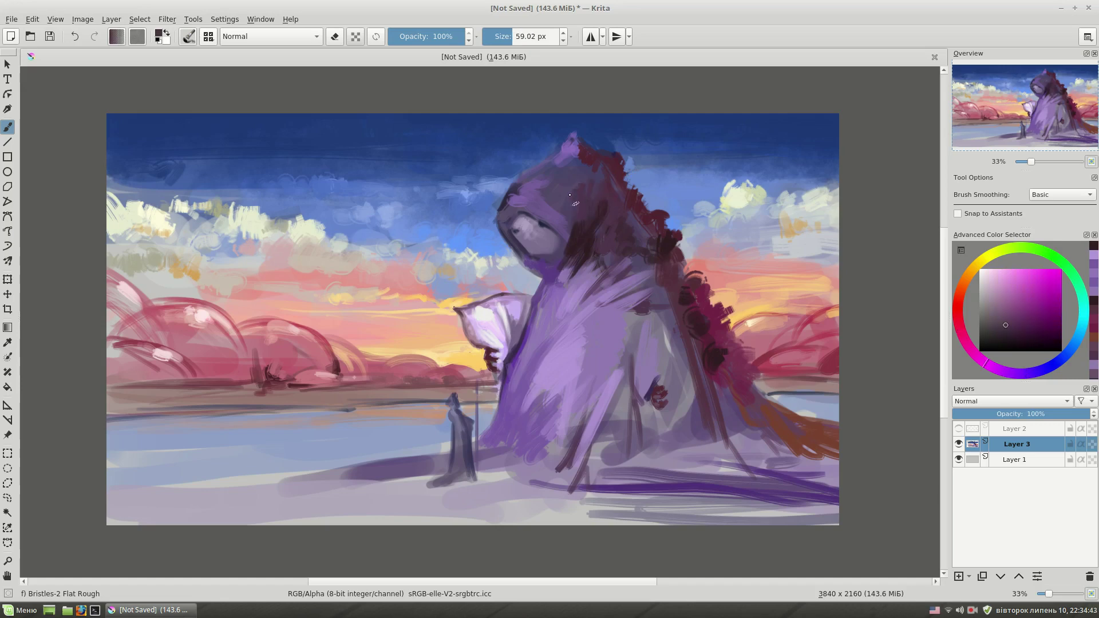
Trace the hood edge around the face and paint over the face in grey-lavender.
{"action": "left_click", "coordinate": [636, 330], "text": "ctrl"}
{"action": "key", "text": "bracketleft"}
{"action": "key", "text": "bracketleft"}
{"action": "key", "text": "bracketleft"}
{"action": "left_click_drag", "start_coordinate": [519, 248], "coordinate": [562, 249]}
{"action": "left_click", "coordinate": [524, 221], "text": "ctrl"}
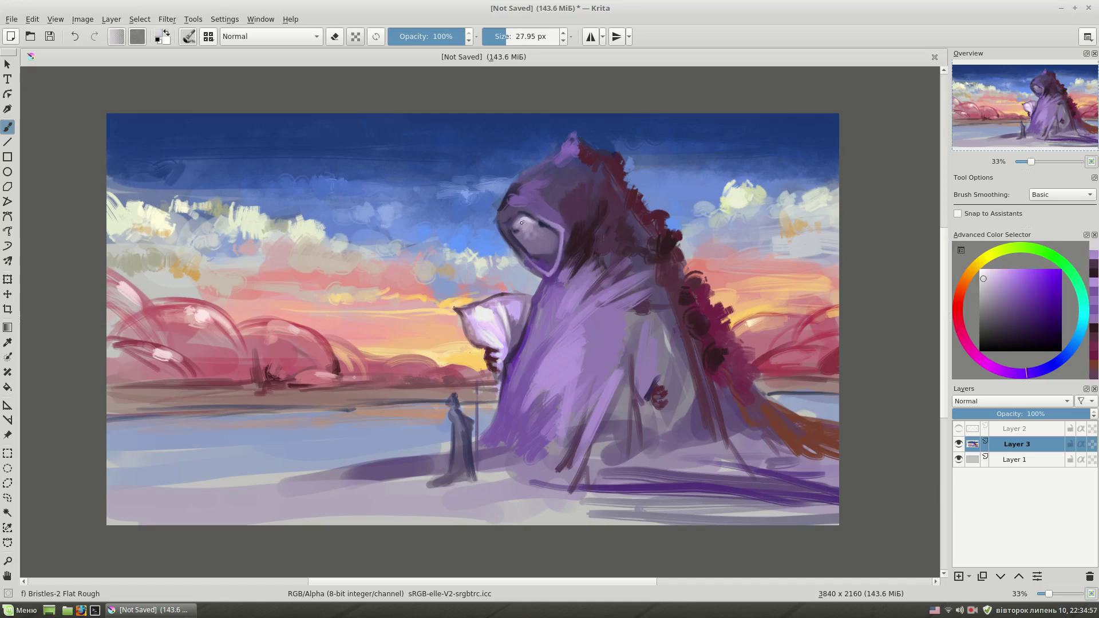
{"action": "left_click", "coordinate": [527, 198], "text": "ctrl"}
{"action": "key", "text": "bracketright"}
{"action": "left_click_drag", "start_coordinate": [518, 229], "coordinate": [539, 241]}
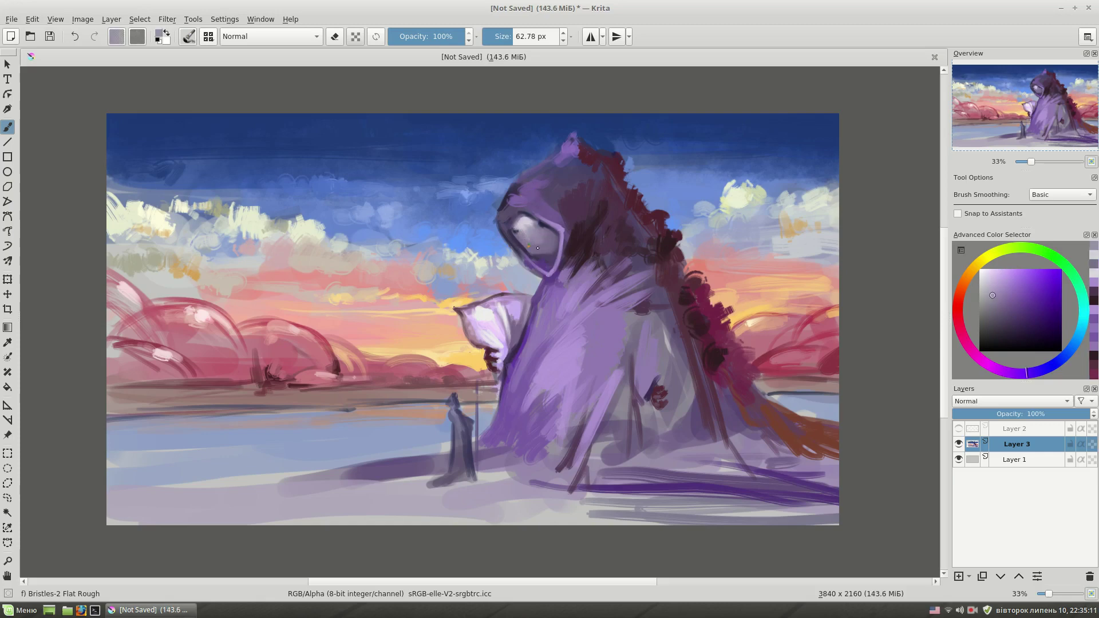
Line the face's lower edge with sampled dark maroon using a ~31 px brush.
{"action": "key", "text": "bracketleft"}
{"action": "key", "text": "bracketleft"}
{"action": "key", "text": "bracketleft"}
{"action": "left_click", "coordinate": [577, 247], "text": "ctrl"}
{"action": "left_click_drag", "start_coordinate": [522, 248], "coordinate": [549, 259]}
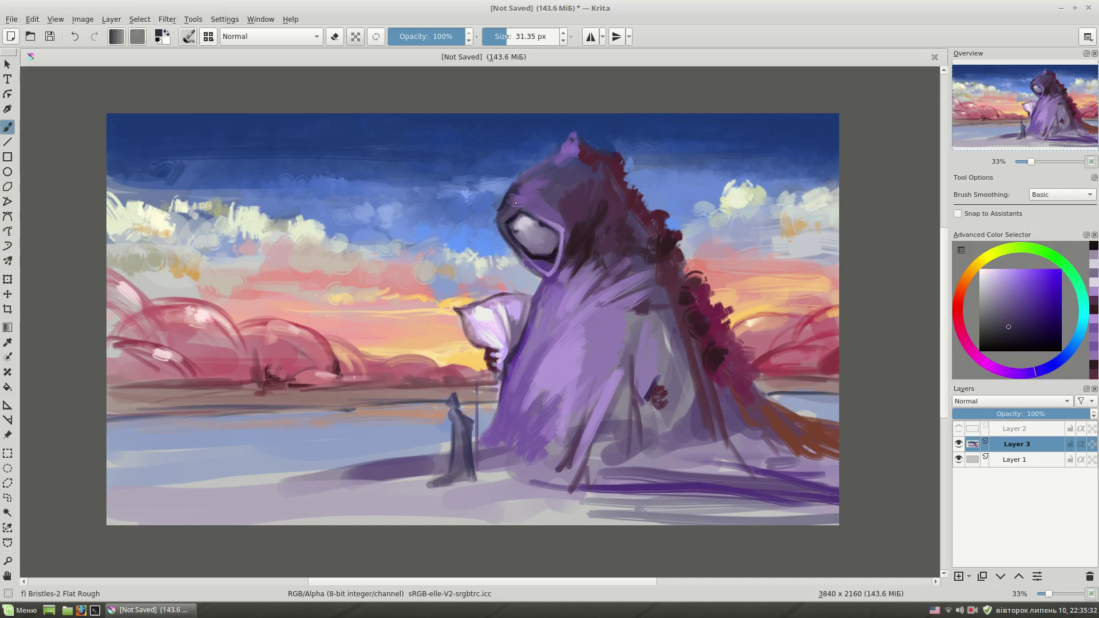
{"action": "left_click", "coordinate": [1001, 341]}
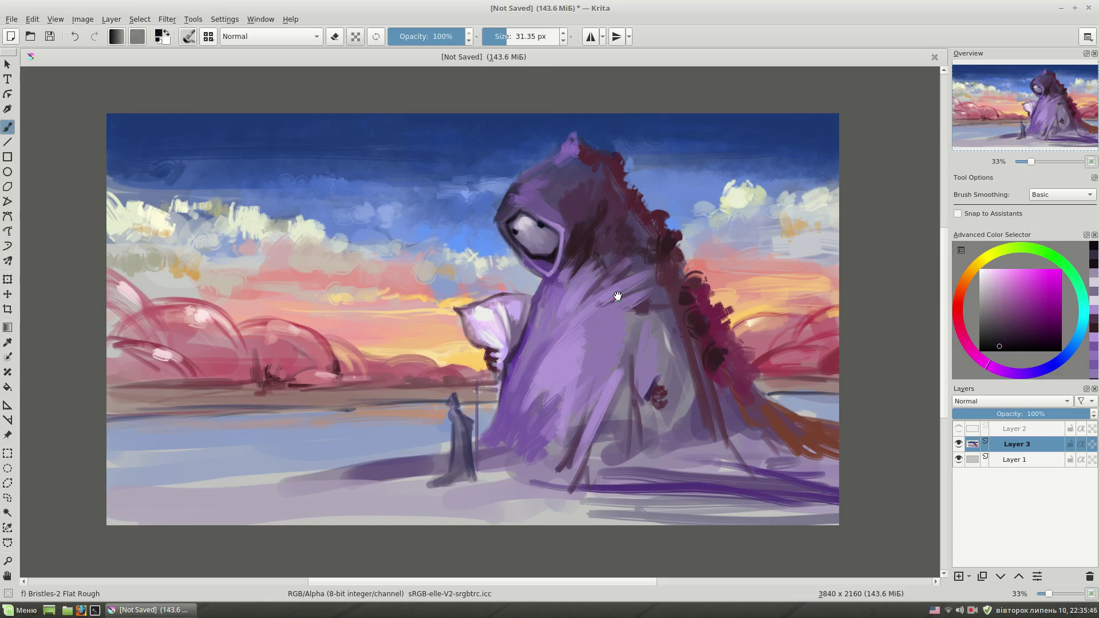
{"action": "left_click_drag", "start_coordinate": [617, 316], "coordinate": [647, 287]}
{"action": "left_click", "coordinate": [767, 195], "text": "ctrl"}
{"action": "key", "text": "bracketleft"}
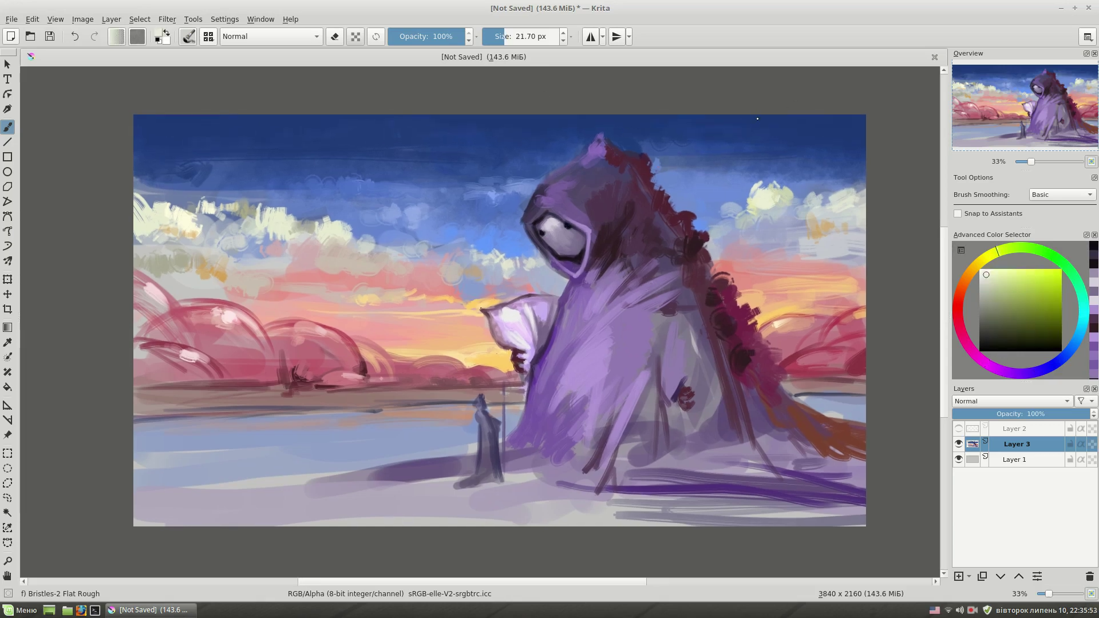
Dab small pale and orange stars across the upper sky.
{"action": "left_click", "coordinate": [759, 118]}
{"action": "left_click", "coordinate": [774, 119]}
{"action": "left_click", "coordinate": [856, 136]}
{"action": "left_click", "coordinate": [828, 134]}
{"action": "left_click", "coordinate": [1012, 278]}
{"action": "left_click", "coordinate": [647, 130]}
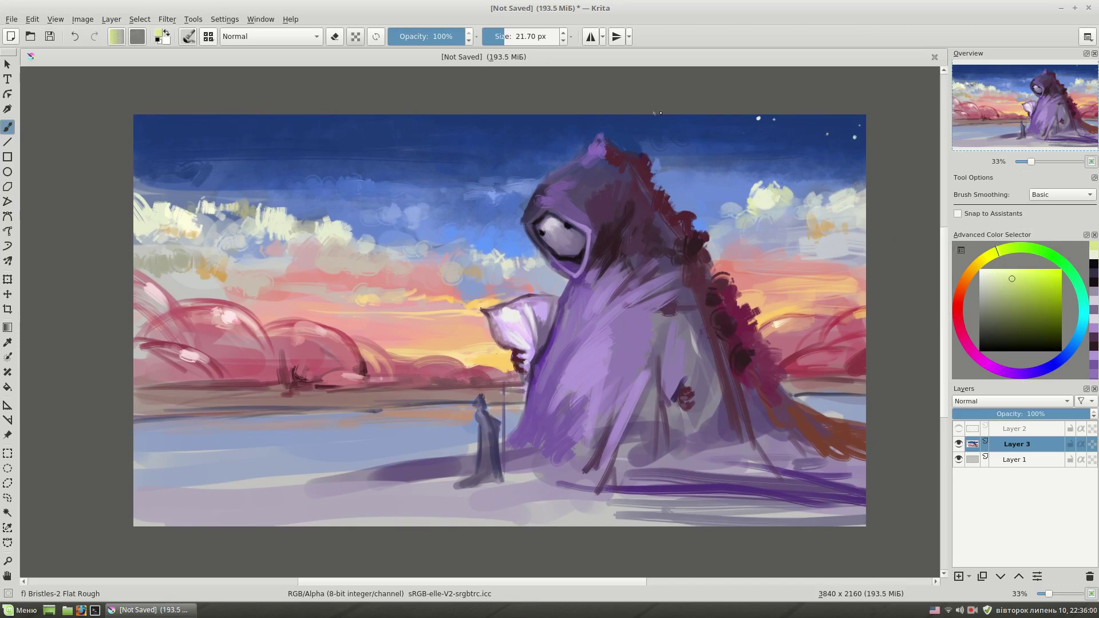
{"action": "left_click", "coordinate": [971, 268]}
{"action": "left_click", "coordinate": [363, 118]}
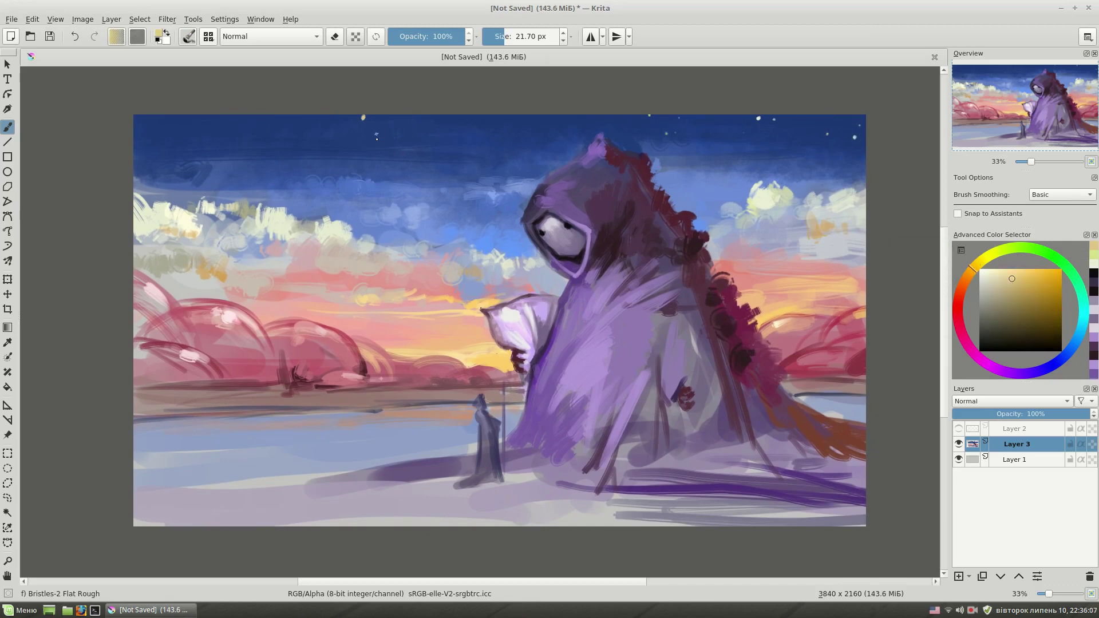
Add a pale blue star, then switch through pale yellow, orange and pale green star colours.
{"action": "left_click", "coordinate": [298, 121], "text": "ctrl"}
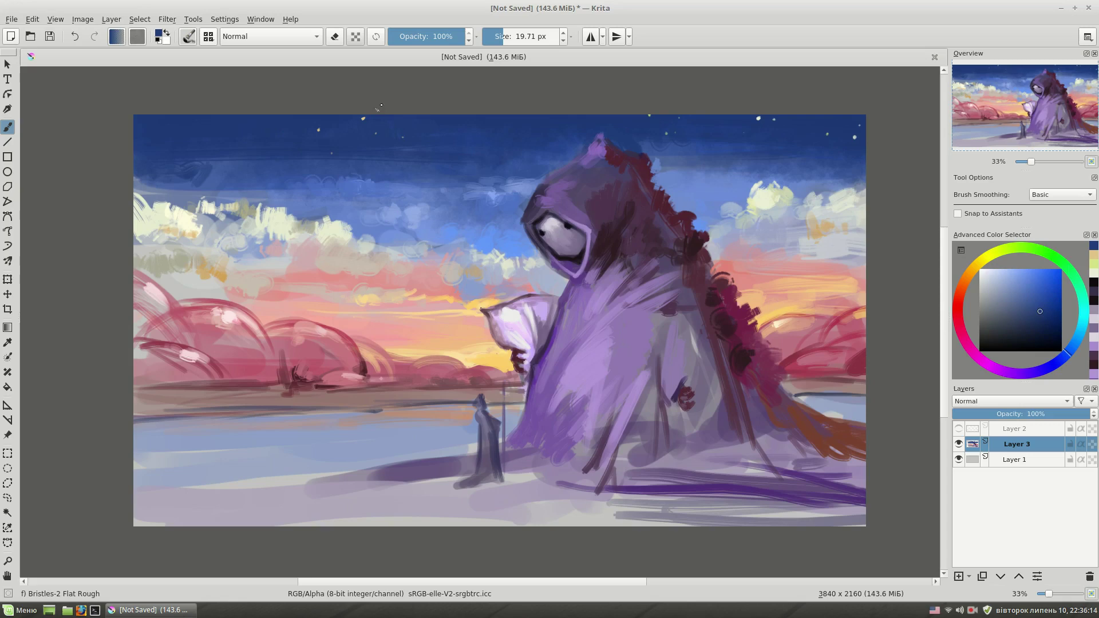
{"action": "left_click", "coordinate": [492, 122], "text": "ctrl"}
{"action": "left_click", "coordinate": [497, 123], "text": "ctrl"}
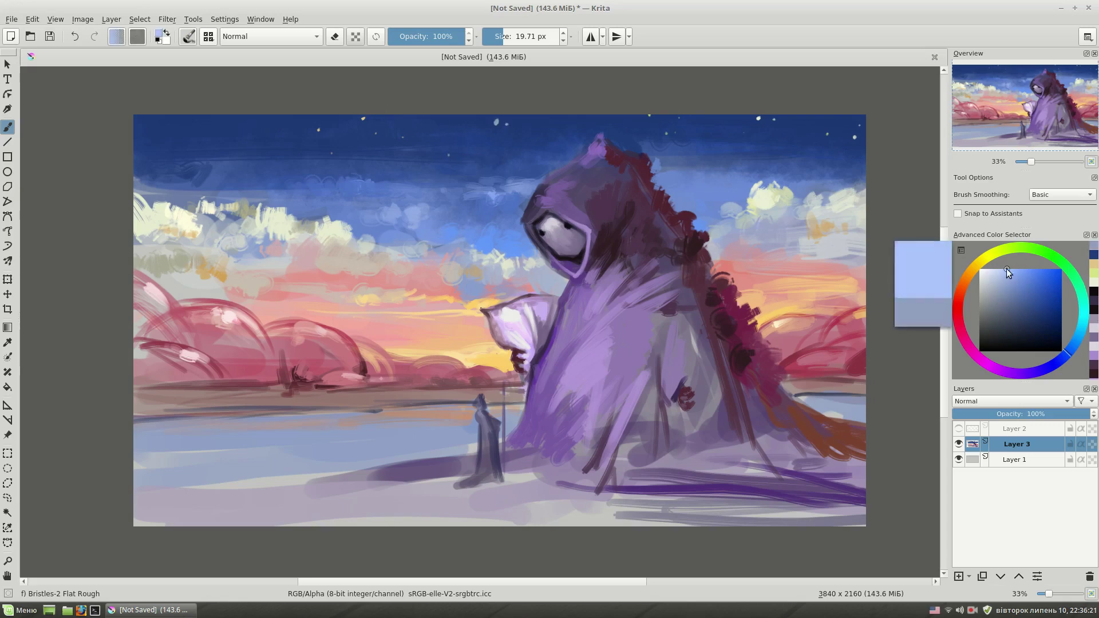
{"action": "left_click", "coordinate": [254, 125]}
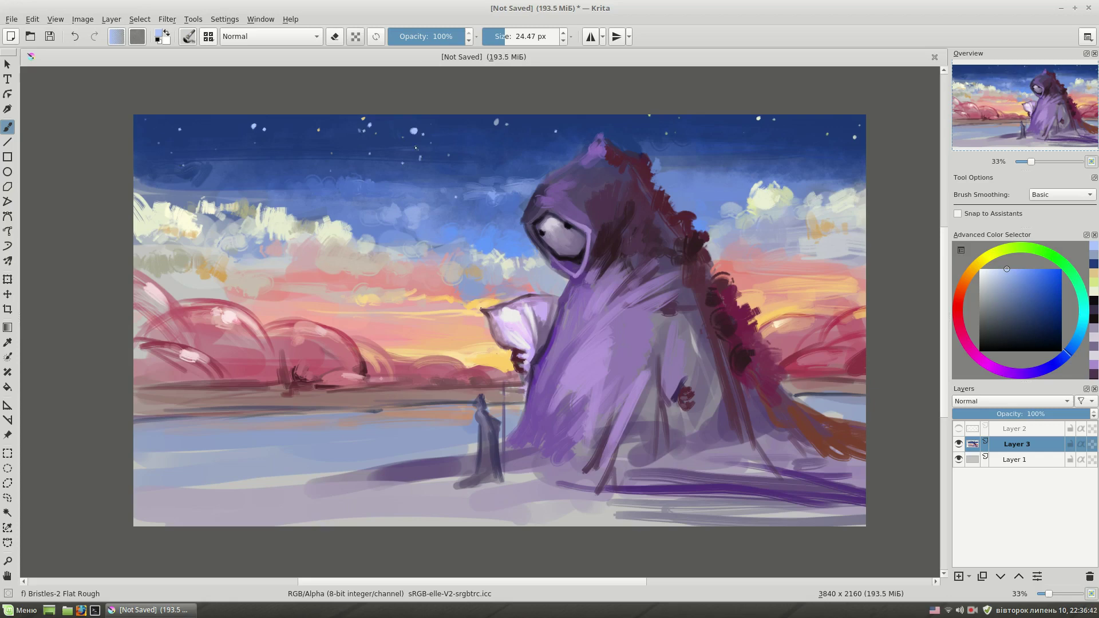
{"action": "left_click", "coordinate": [766, 196], "text": "ctrl"}
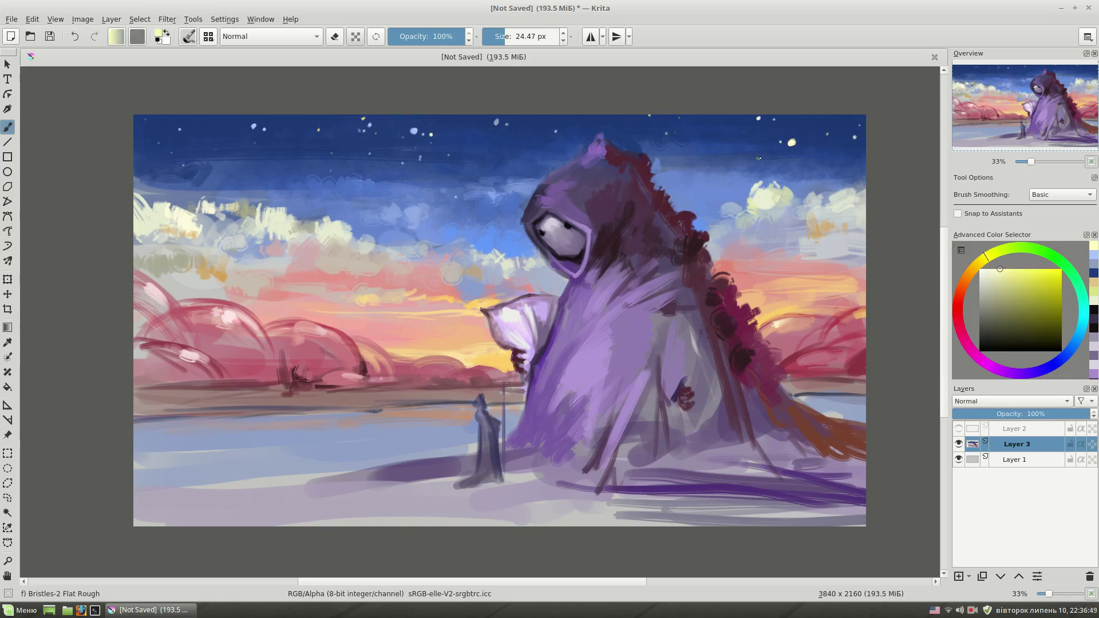
{"action": "left_click", "coordinate": [824, 230], "text": "ctrl"}
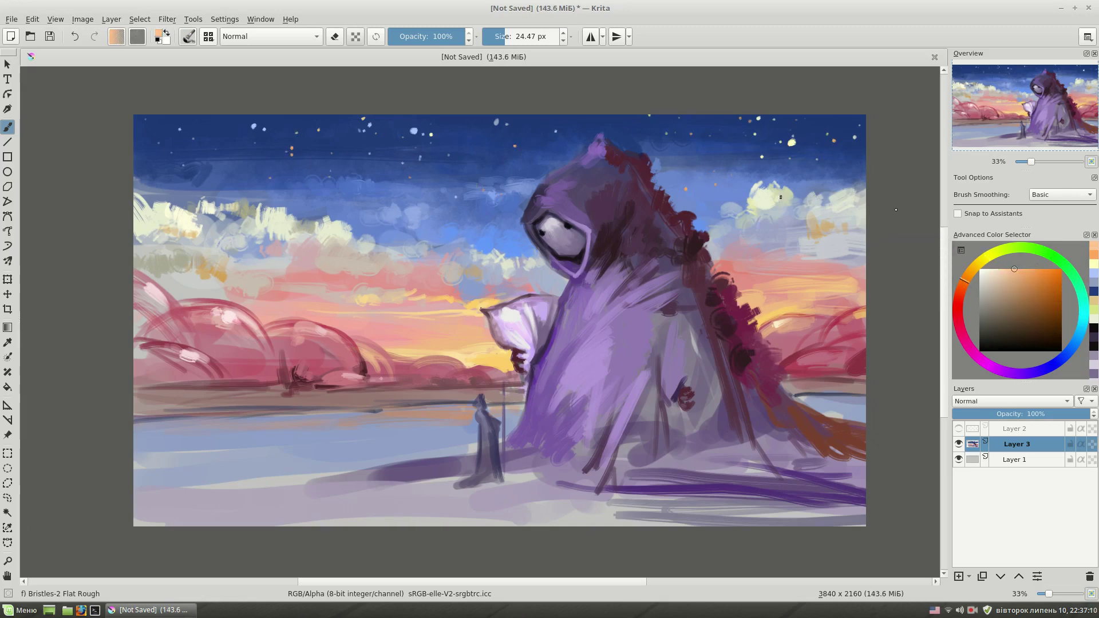
{"action": "left_click", "coordinate": [1057, 260]}
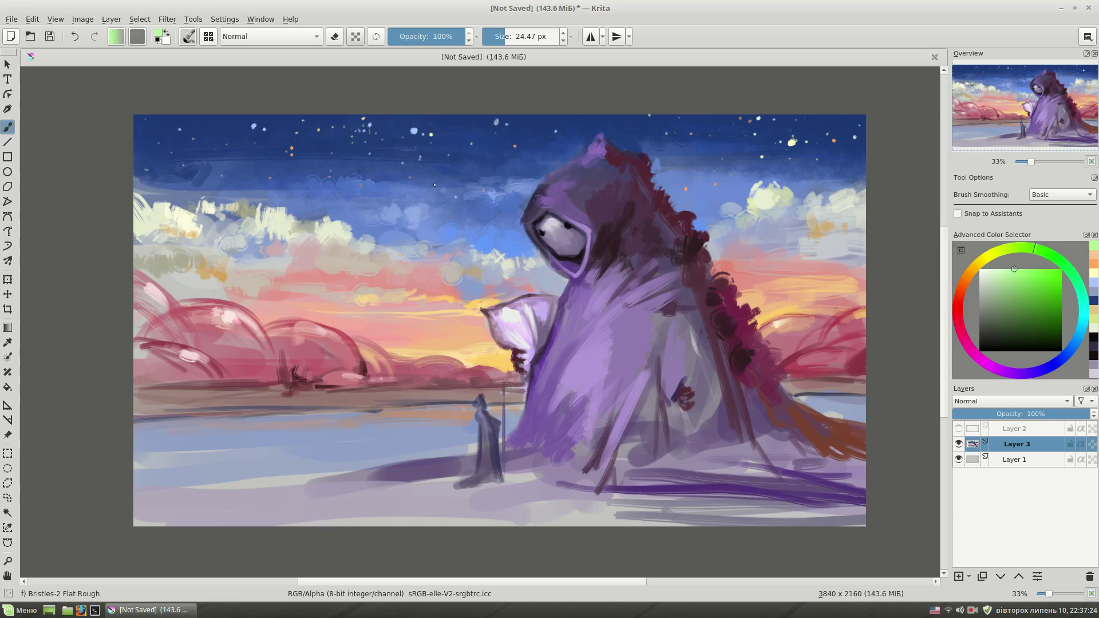
Pan the view and pick the cloak's purple and a pink-red for the bundle.
{"action": "left_click_drag", "start_coordinate": [584, 229], "coordinate": [602, 214]}
{"action": "left_click", "coordinate": [613, 217], "text": "ctrl"}
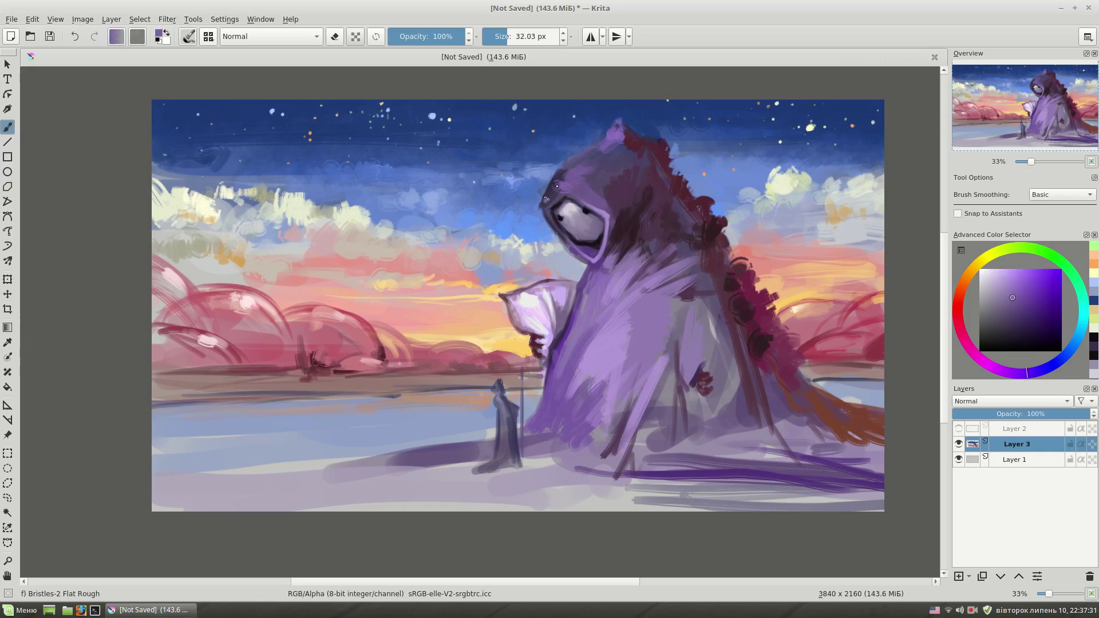
{"action": "left_click", "coordinate": [517, 323], "text": "ctrl"}
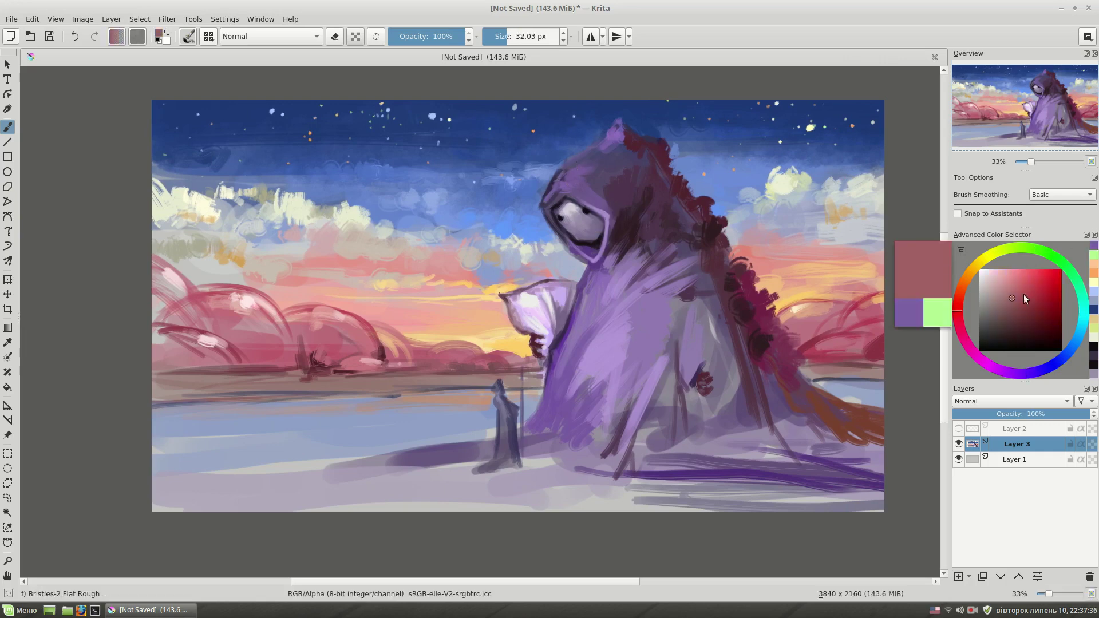
{"action": "left_click", "coordinate": [517, 324], "text": "ctrl"}
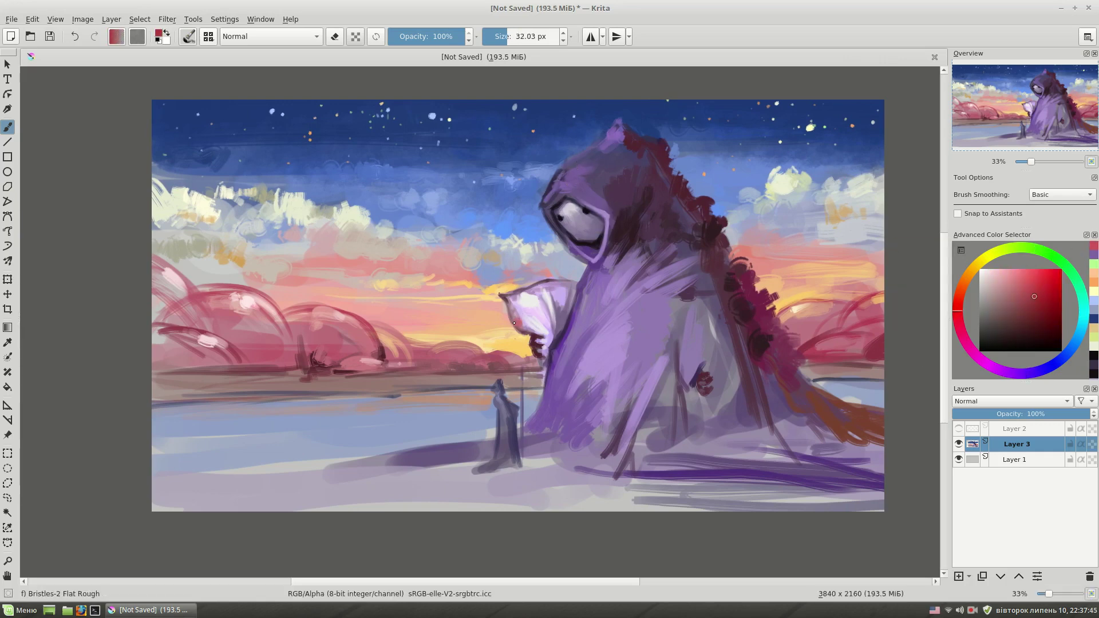
Dab light pink, mid red and darker red polka dots onto the bundle.
{"action": "left_click", "coordinate": [519, 295]}
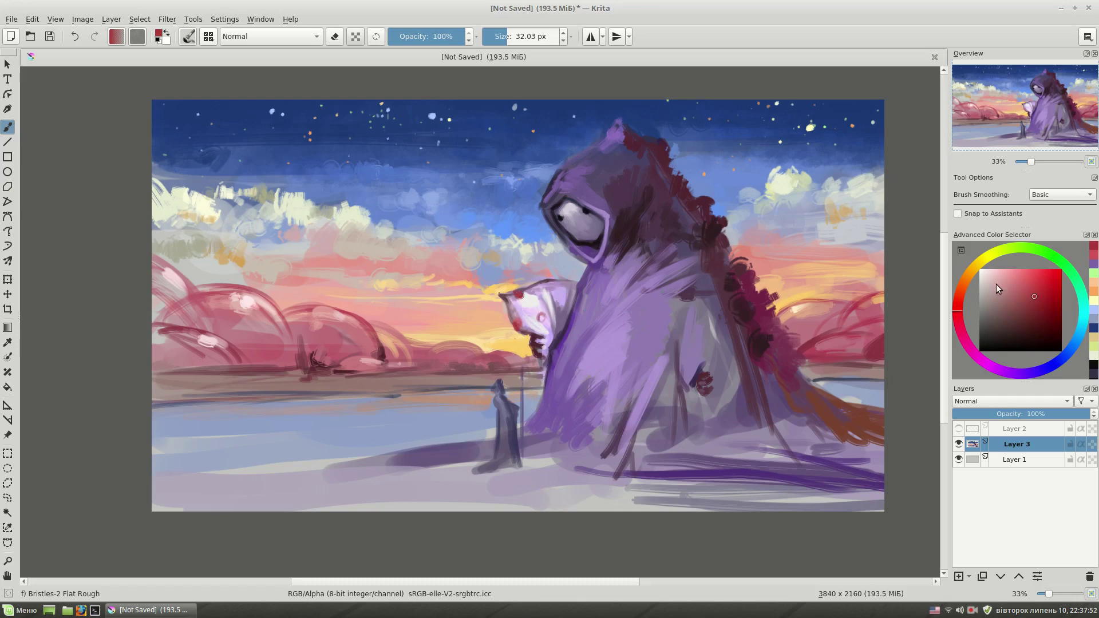
{"action": "left_click", "coordinate": [1017, 276]}
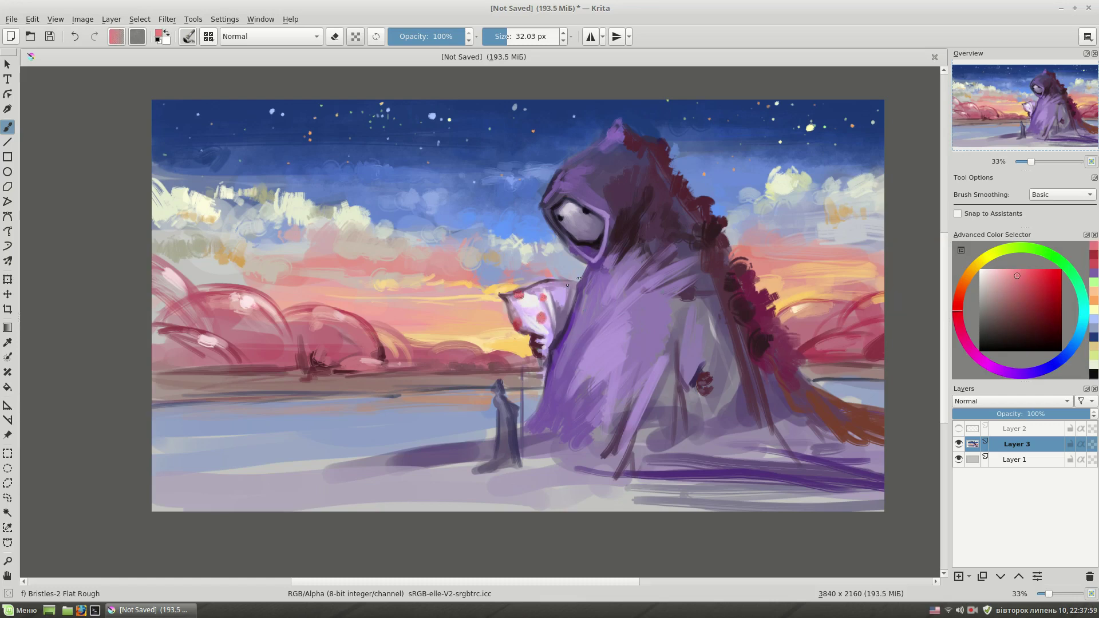
{"action": "left_click", "coordinate": [1036, 294]}
{"action": "left_click", "coordinate": [563, 285]}
{"action": "left_click", "coordinate": [1039, 304]}
{"action": "left_click", "coordinate": [564, 316]}
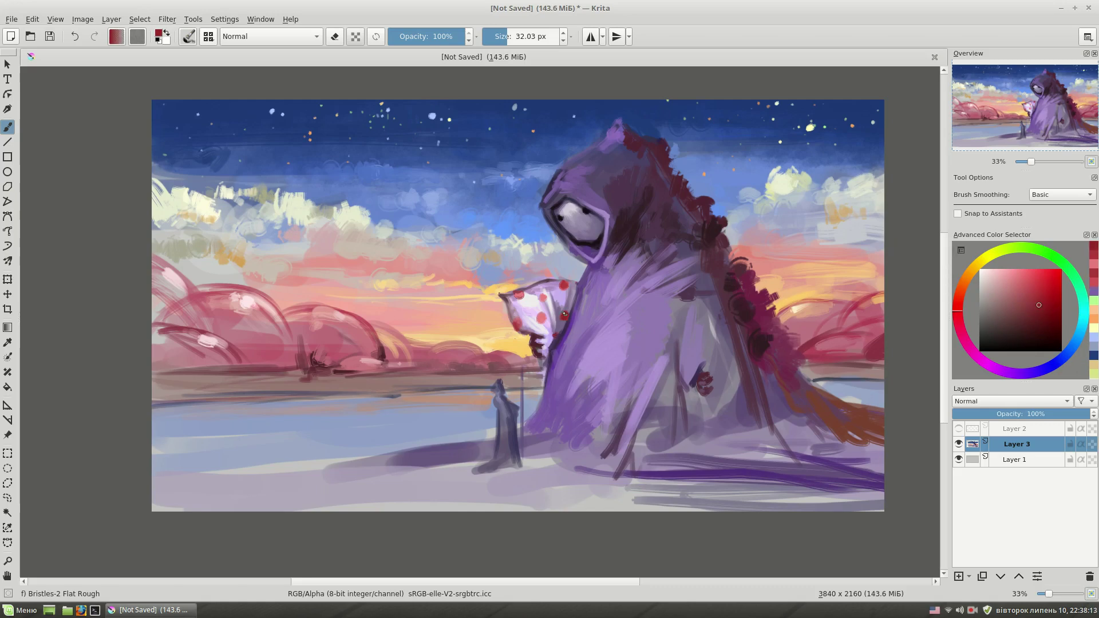
Paint light blue strokes and a grey-purple shadow across the lower-left snowfield, plus blue water on the right.
{"action": "left_click", "coordinate": [510, 235], "text": "ctrl"}
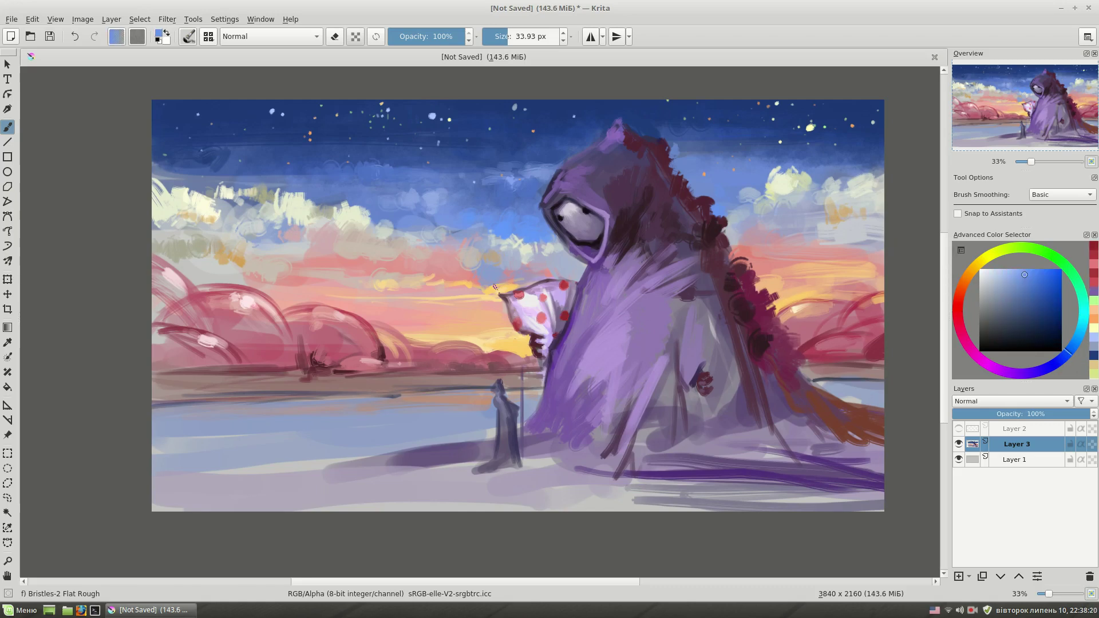
{"action": "left_click_drag", "start_coordinate": [153, 439], "coordinate": [418, 439]}
{"action": "left_click_drag", "start_coordinate": [295, 429], "coordinate": [160, 425]}
{"action": "left_click_drag", "start_coordinate": [151, 484], "coordinate": [329, 460]}
{"action": "left_click", "coordinate": [470, 481], "text": "ctrl"}
{"action": "left_click_drag", "start_coordinate": [476, 469], "coordinate": [151, 487]}
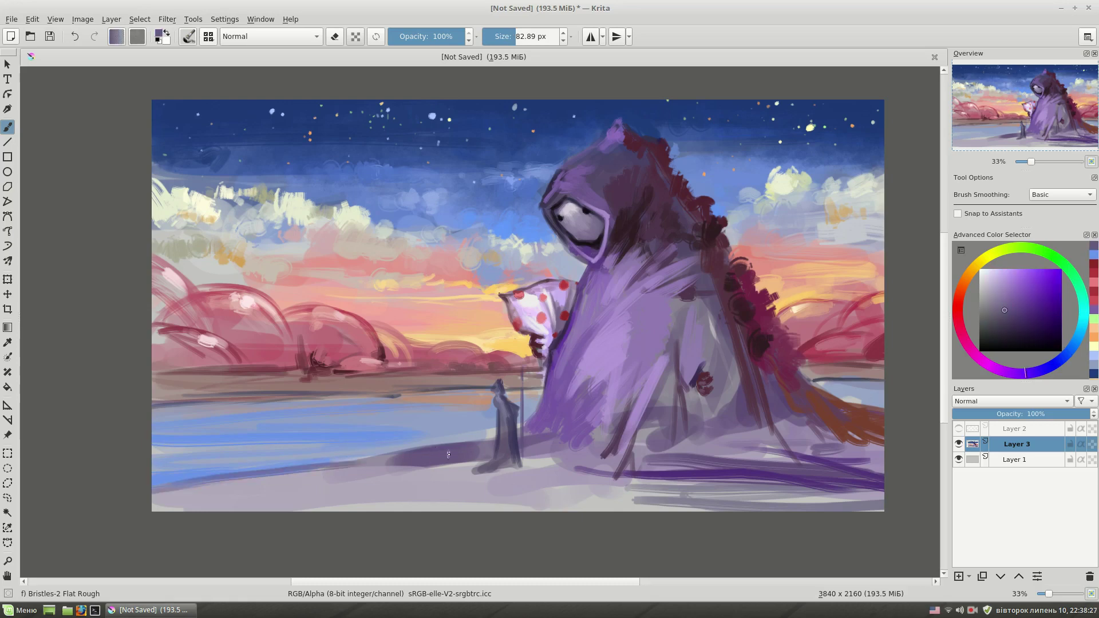
{"action": "left_click_drag", "start_coordinate": [400, 453], "coordinate": [275, 467]}
{"action": "left_click", "coordinate": [828, 382], "text": "ctrl"}
{"action": "left_click_drag", "start_coordinate": [816, 382], "coordinate": [881, 384]}
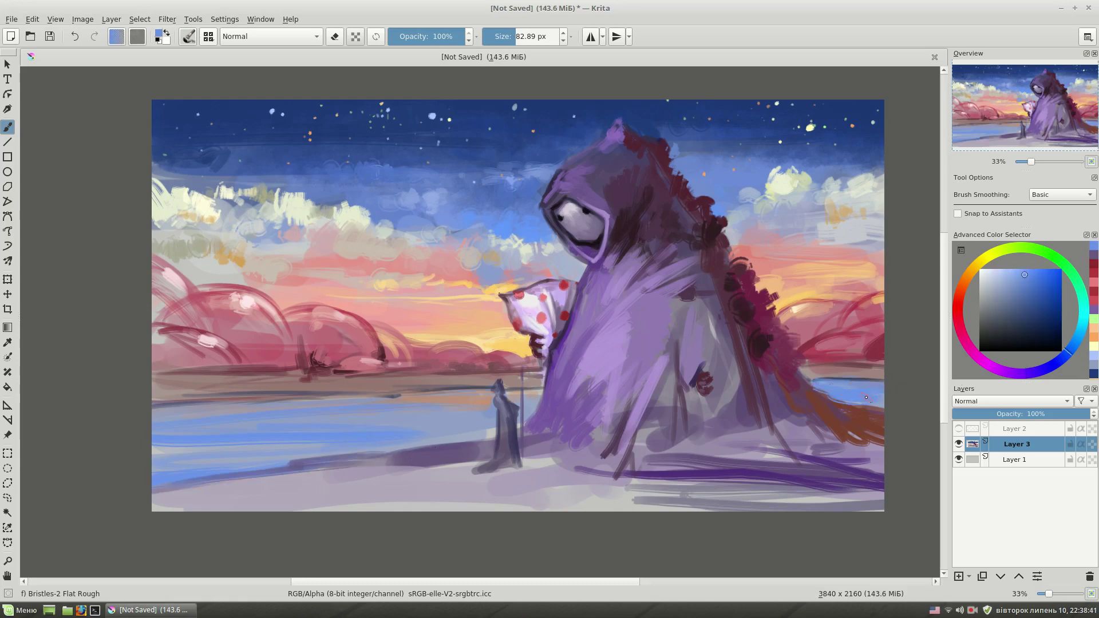
Paint light purple strokes down the cloak, enlarging the brush to about 129 px.
{"action": "left_click", "coordinate": [693, 330], "text": "ctrl"}
{"action": "left_click_drag", "start_coordinate": [682, 330], "coordinate": [673, 392]}
{"action": "left_click_drag", "start_coordinate": [675, 352], "coordinate": [649, 429]}
{"action": "left_click", "coordinate": [664, 331], "text": "ctrl"}
{"action": "left_click_drag", "start_coordinate": [665, 331], "coordinate": [710, 343]}
{"action": "left_click", "coordinate": [688, 357], "text": "ctrl"}
{"action": "left_click_drag", "start_coordinate": [687, 343], "coordinate": [684, 376]}
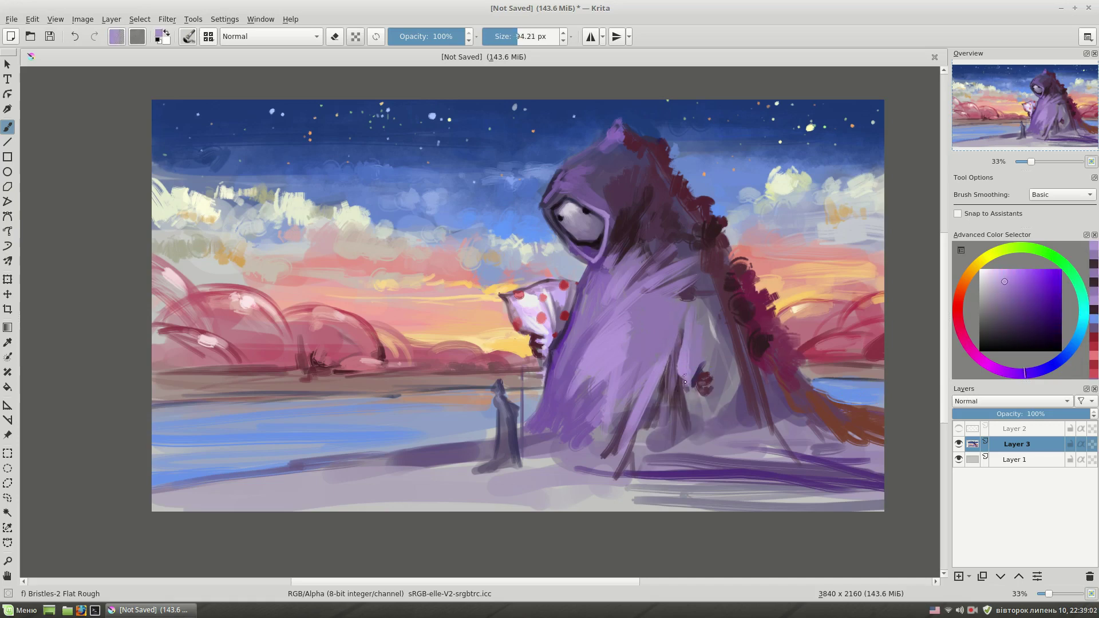
Add dark magenta strokes on the cloak's base and a dark purple ground shadow by the small figure.
{"action": "left_click", "coordinate": [713, 433], "text": "ctrl"}
{"action": "mouse_move", "coordinate": [719, 446]}
{"action": "left_mouse_down"}
{"action": "mouse_move", "coordinate": [696, 412]}
{"action": "mouse_move", "coordinate": [719, 452]}
{"action": "mouse_move", "coordinate": [736, 452]}
{"action": "left_mouse_up"}
{"action": "left_click", "coordinate": [697, 415], "text": "ctrl"}
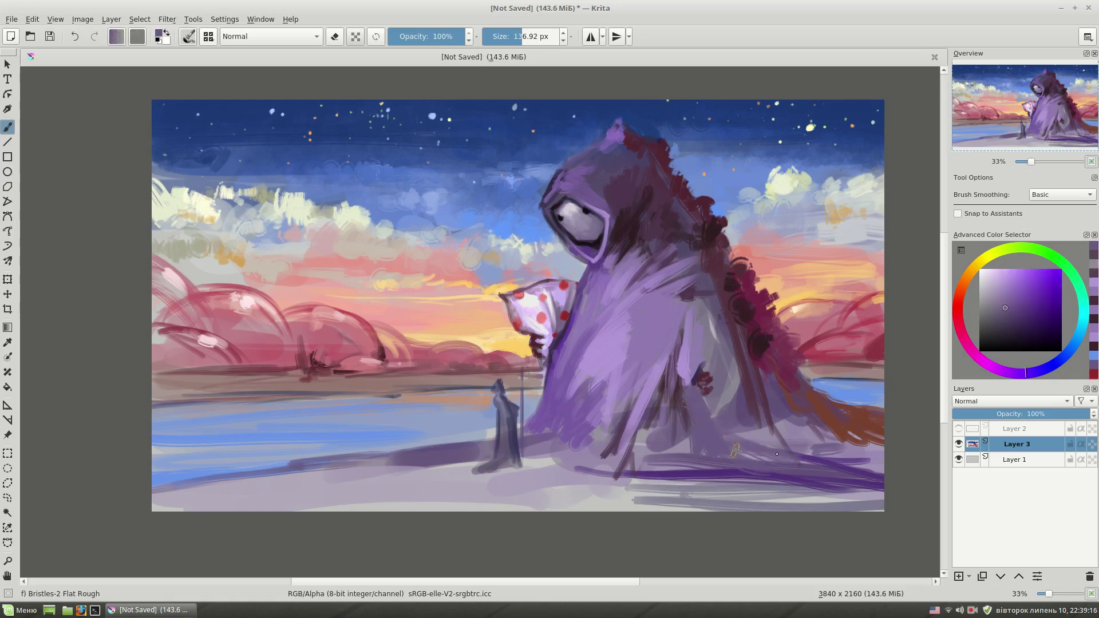
{"action": "left_click", "coordinate": [1048, 322]}
{"action": "mouse_move", "coordinate": [522, 453]}
{"action": "left_mouse_down"}
{"action": "mouse_move", "coordinate": [553, 456]}
{"action": "mouse_move", "coordinate": [315, 472]}
{"action": "left_mouse_up"}
{"action": "left_click", "coordinate": [435, 440], "text": "ctrl"}
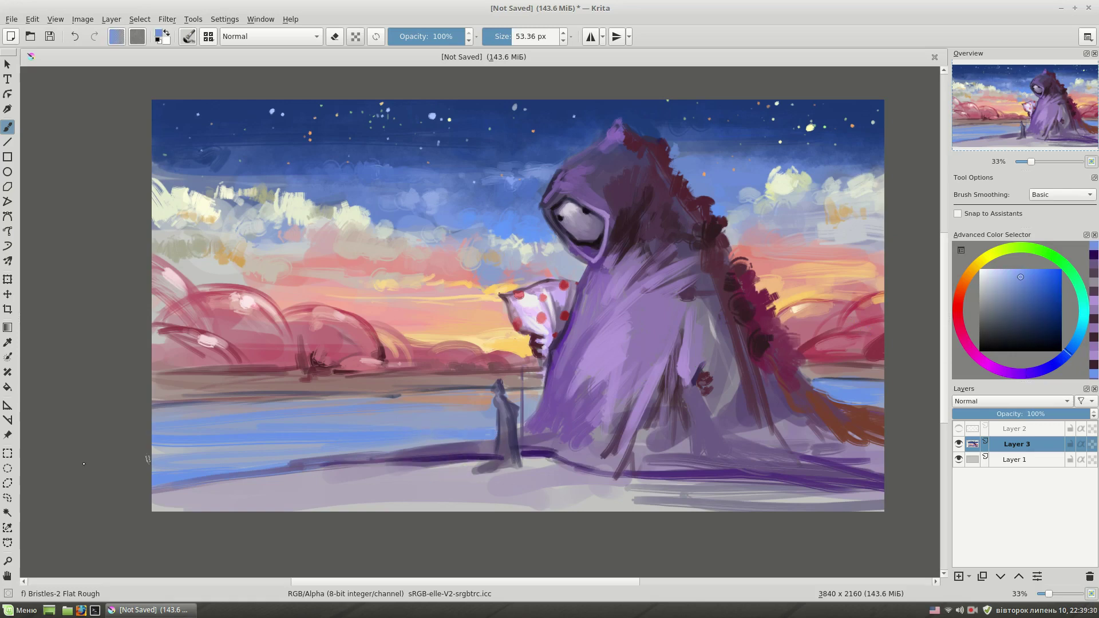
Add a dark stroke near the small figure's base and light lavender highlights along the hood edge.
{"action": "left_click", "coordinate": [532, 461], "text": "ctrl"}
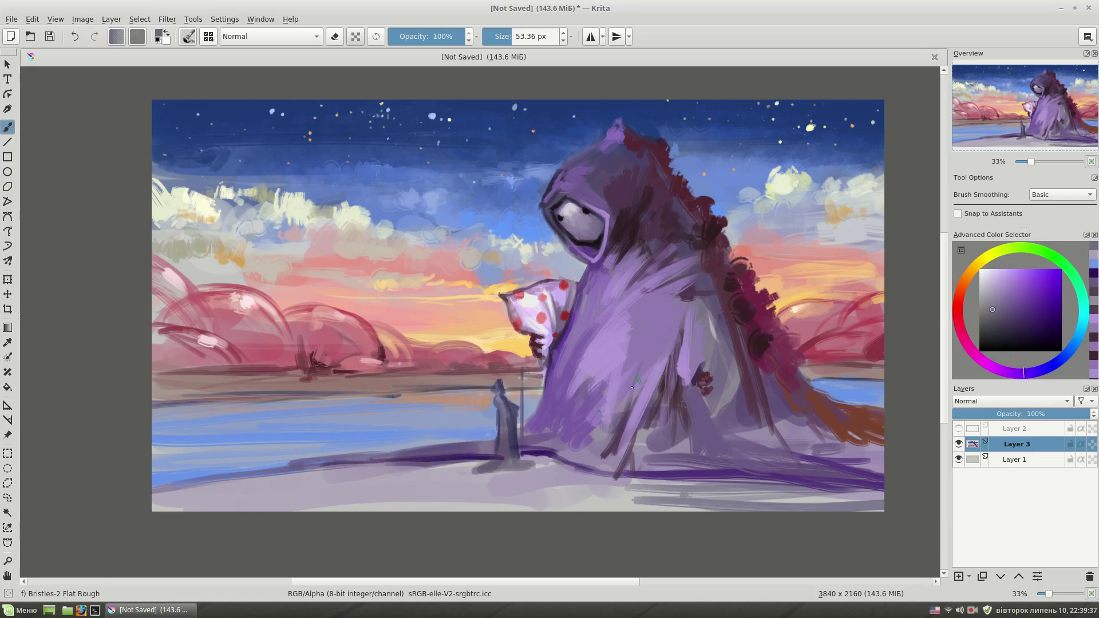
{"action": "left_click_drag", "start_coordinate": [561, 446], "coordinate": [536, 435]}
{"action": "left_click", "coordinate": [601, 269], "text": "ctrl"}
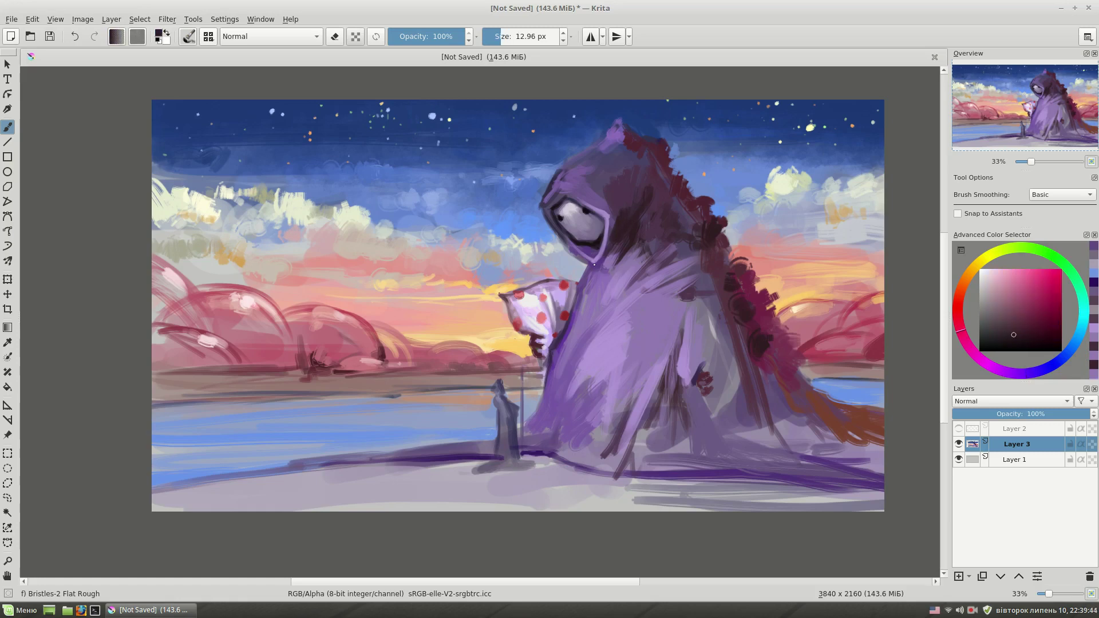
{"action": "left_click_drag", "start_coordinate": [594, 268], "coordinate": [595, 301]}
{"action": "left_click", "coordinate": [598, 257], "text": "ctrl"}
{"action": "left_click_drag", "start_coordinate": [596, 264], "coordinate": [564, 391]}
{"action": "left_click", "coordinate": [598, 269], "text": "ctrl"}
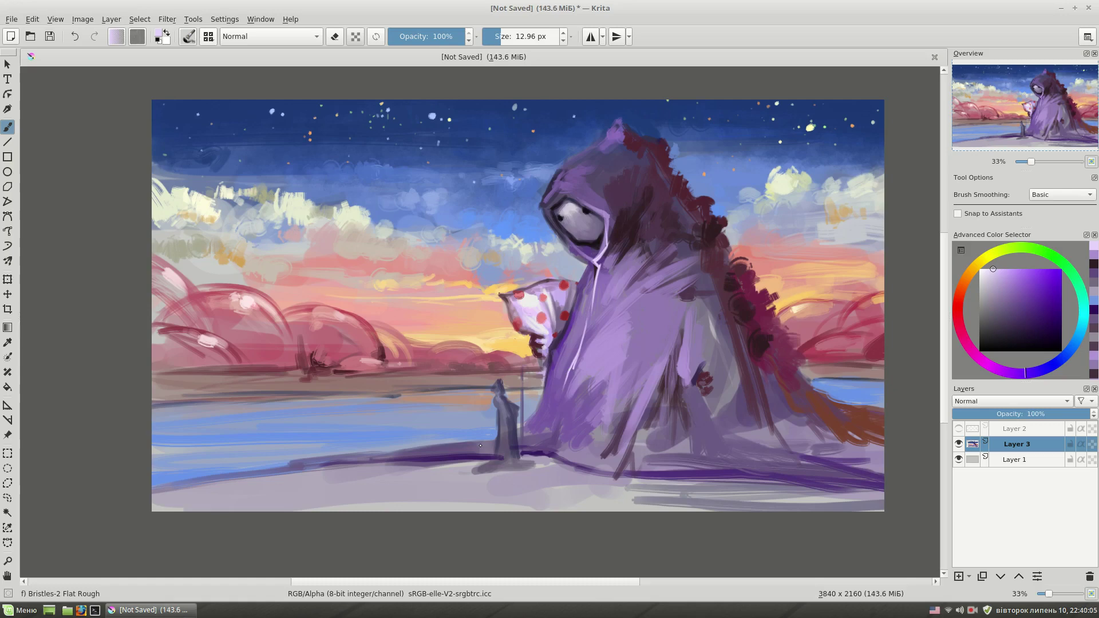
Paint lavender and dark purple strokes across the lower cloak.
{"action": "left_click_drag", "start_coordinate": [497, 36], "coordinate": [515, 36]}
{"action": "left_click", "coordinate": [686, 450], "text": "ctrl"}
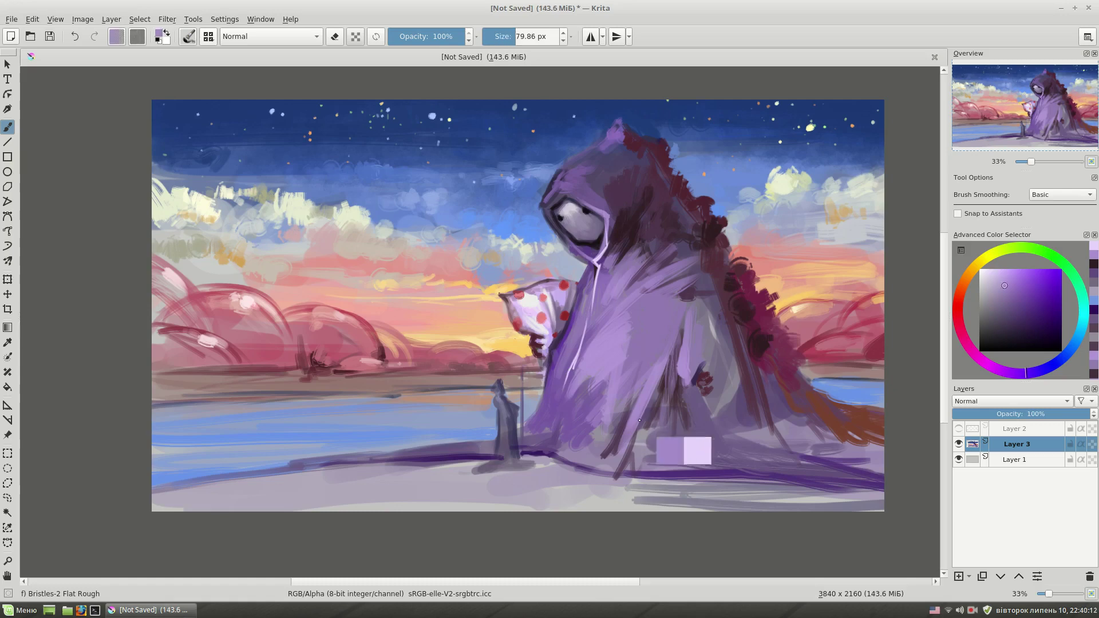
{"action": "left_click_drag", "start_coordinate": [661, 458], "coordinate": [805, 506]}
{"action": "left_click", "coordinate": [669, 466], "text": "ctrl"}
{"action": "left_click_drag", "start_coordinate": [647, 474], "coordinate": [762, 509]}
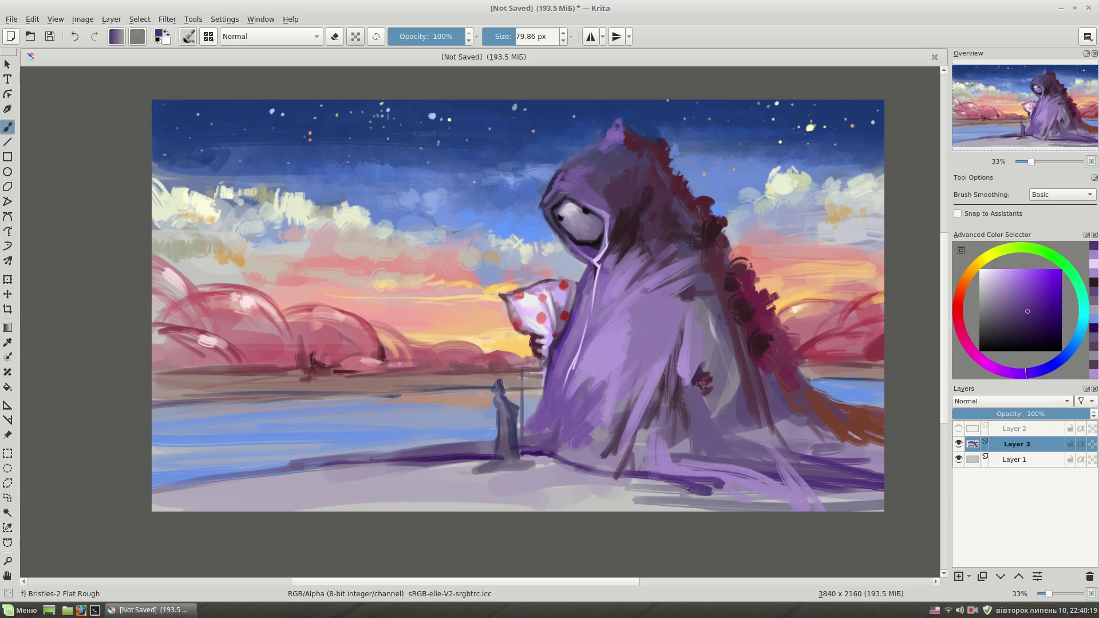
{"action": "left_click", "coordinate": [644, 453], "text": "ctrl"}
{"action": "mouse_move", "coordinate": [644, 453]}
{"action": "left_mouse_down"}
{"action": "mouse_move", "coordinate": [650, 479]}
{"action": "mouse_move", "coordinate": [630, 426]}
{"action": "left_mouse_up"}
{"action": "left_click", "coordinate": [625, 476], "text": "ctrl"}
{"action": "left_click", "coordinate": [676, 512], "text": "ctrl"}
Darken the cloak's lower edge and the painting's bottom edge, then sweep light lavender leftward along it.
{"action": "left_click", "coordinate": [573, 491], "text": "ctrl"}
{"action": "mouse_move", "coordinate": [635, 473]}
{"action": "left_mouse_down"}
{"action": "mouse_move", "coordinate": [709, 492]}
{"action": "mouse_move", "coordinate": [607, 509]}
{"action": "mouse_move", "coordinate": [882, 497]}
{"action": "left_mouse_up"}
{"action": "left_click", "coordinate": [734, 512], "text": "ctrl"}
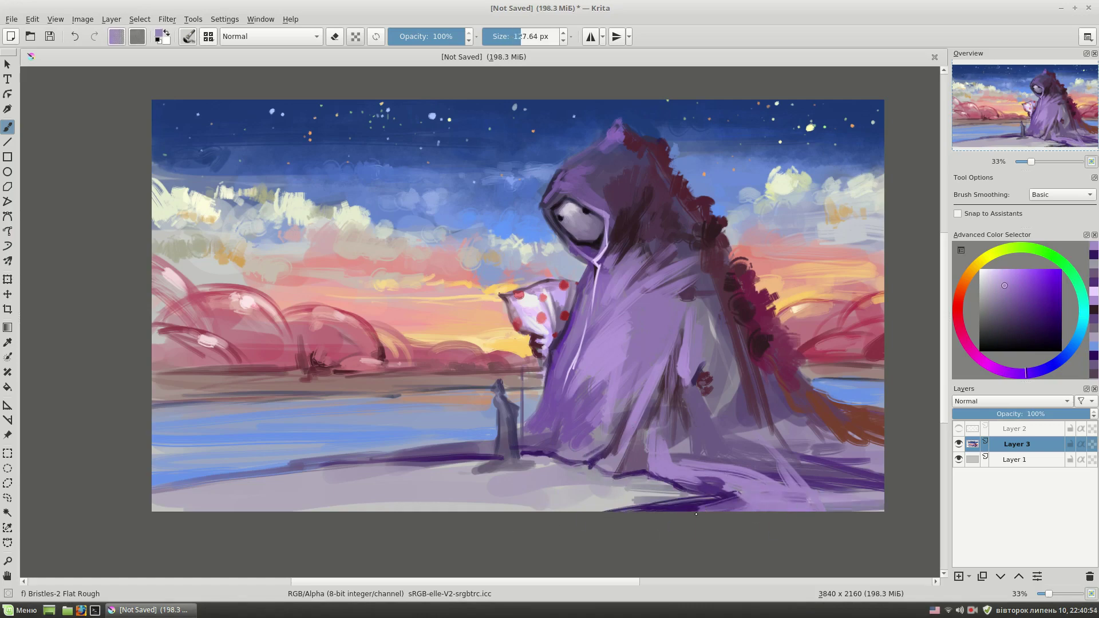
{"action": "left_click", "coordinate": [819, 507], "text": "ctrl"}
{"action": "left_click_drag", "start_coordinate": [803, 507], "coordinate": [884, 505]}
{"action": "mouse_move", "coordinate": [745, 498]}
{"action": "left_mouse_down"}
{"action": "mouse_move", "coordinate": [646, 482]}
{"action": "mouse_move", "coordinate": [452, 507]}
{"action": "left_mouse_up"}
{"action": "left_click", "coordinate": [658, 486], "text": "ctrl"}
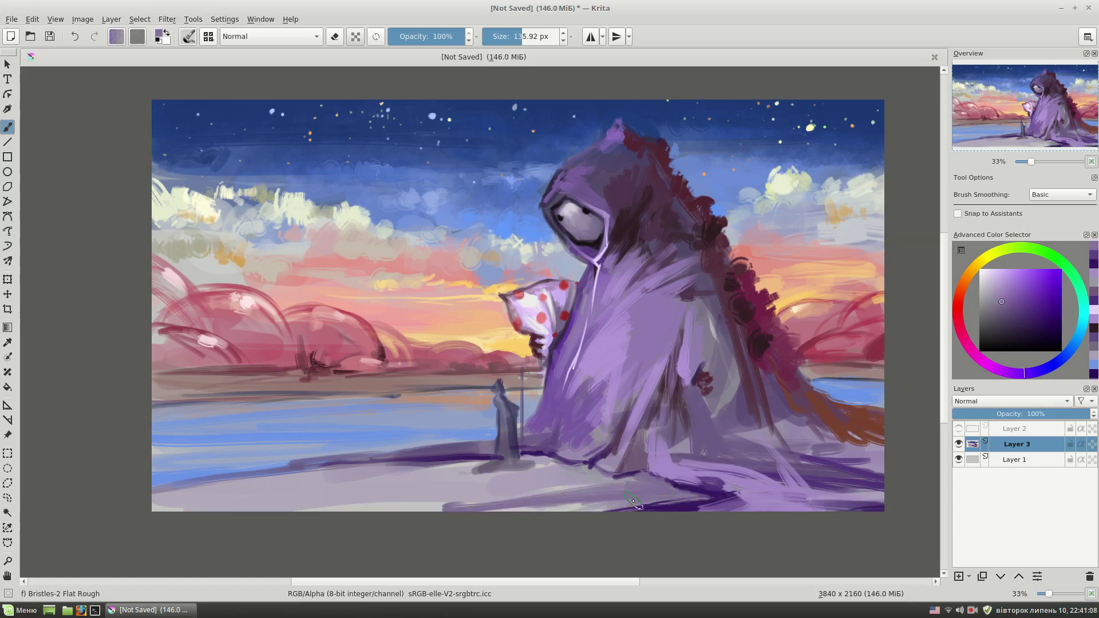
{"action": "left_click_drag", "start_coordinate": [636, 503], "coordinate": [351, 517]}
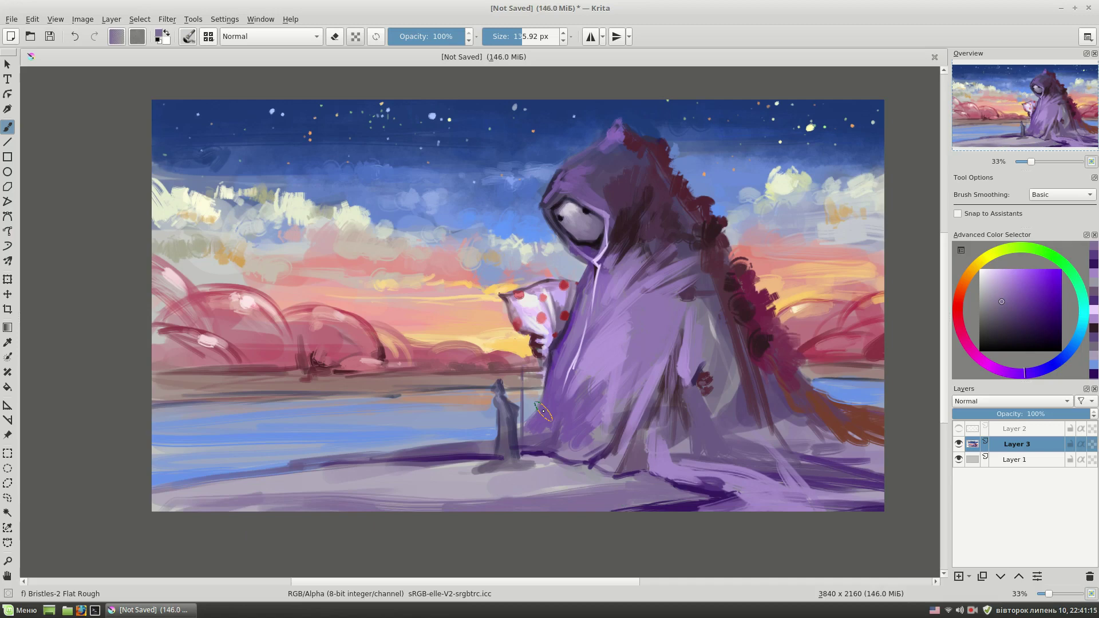
Add light purple strokes to the cloak and dark strokes near the small figure's base.
{"action": "left_click", "coordinate": [759, 484], "text": "ctrl"}
{"action": "left_click_drag", "start_coordinate": [671, 400], "coordinate": [701, 458]}
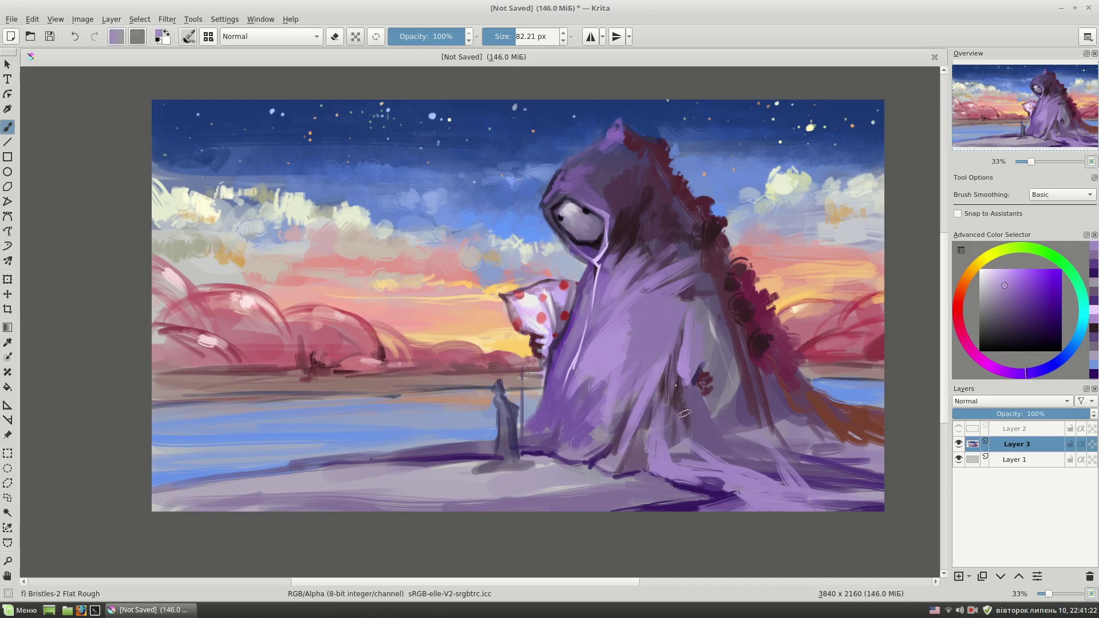
{"action": "left_click_drag", "start_coordinate": [739, 385], "coordinate": [859, 507]}
{"action": "left_click", "coordinate": [558, 424], "text": "ctrl"}
{"action": "mouse_move", "coordinate": [518, 438]}
{"action": "left_mouse_down"}
{"action": "mouse_move", "coordinate": [533, 447]}
{"action": "mouse_move", "coordinate": [515, 458]}
{"action": "mouse_move", "coordinate": [547, 461]}
{"action": "mouse_move", "coordinate": [555, 420]}
{"action": "mouse_move", "coordinate": [550, 457]}
{"action": "left_mouse_up"}
Repaint the small figure's base with darker greyish strokes, shrinking the brush to about 60 then 32 px.
{"action": "left_click", "coordinate": [564, 308], "text": "ctrl"}
{"action": "key", "text": "bracketleft"}
{"action": "left_click", "coordinate": [552, 429], "text": "ctrl"}
{"action": "left_click", "coordinate": [549, 457], "text": "ctrl"}
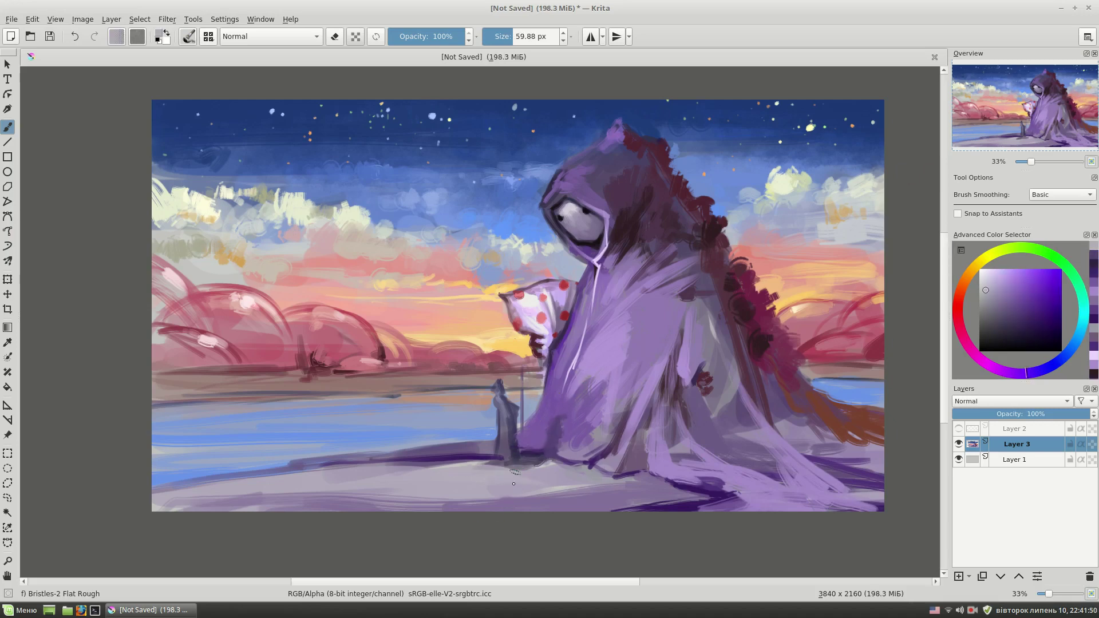
{"action": "left_click", "coordinate": [1007, 342]}
{"action": "key", "text": "bracketleft"}
{"action": "key", "text": "bracketleft"}
{"action": "mouse_move", "coordinate": [508, 439]}
{"action": "left_mouse_down"}
{"action": "mouse_move", "coordinate": [494, 458]}
{"action": "mouse_move", "coordinate": [549, 458]}
{"action": "left_mouse_up"}
{"action": "left_click", "coordinate": [554, 380], "text": "ctrl"}
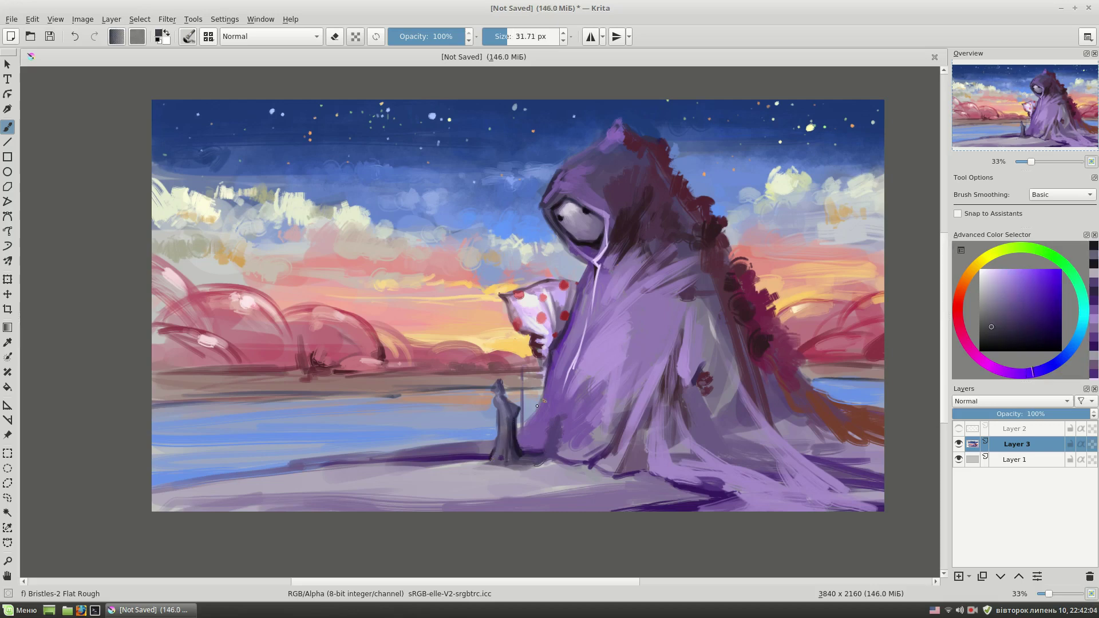
Enlarge the brush to about 70 px and sample lavenders, greyish magenta and dark maroon.
{"action": "left_click", "coordinate": [492, 381], "text": "ctrl"}
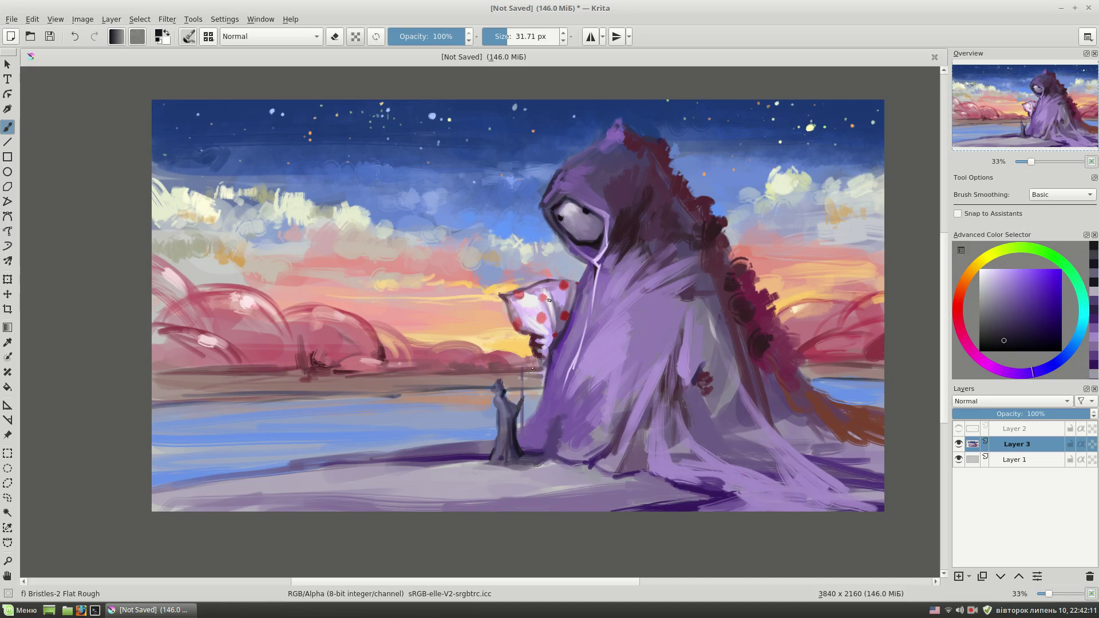
{"action": "left_click_drag", "start_coordinate": [561, 351], "coordinate": [590, 351]}
{"action": "left_click", "coordinate": [578, 435], "text": "ctrl"}
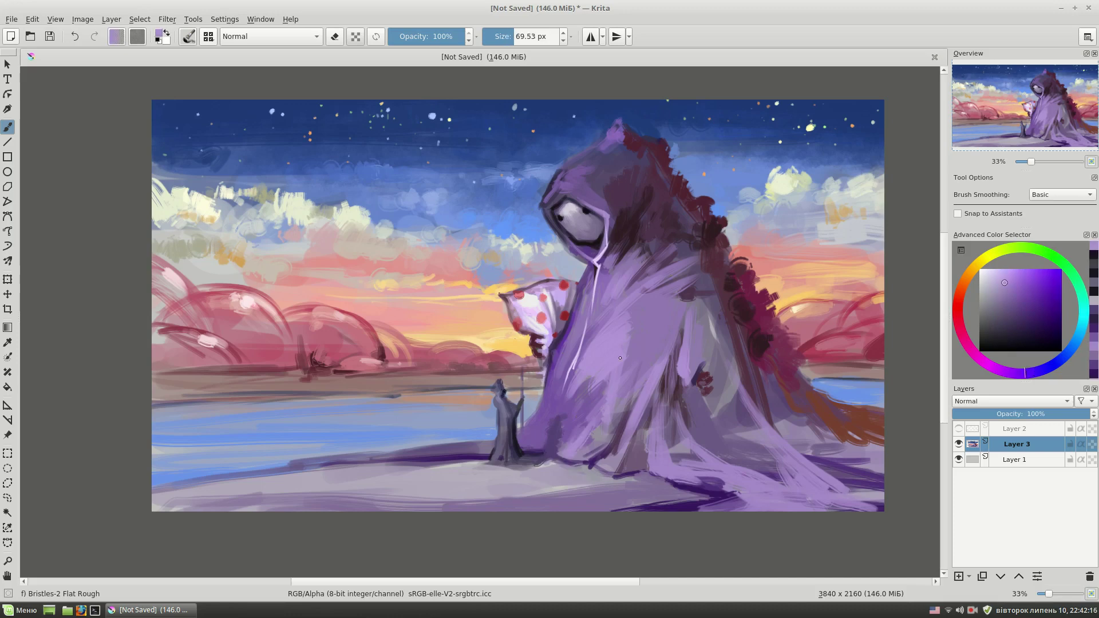
{"action": "left_click", "coordinate": [592, 452], "text": "ctrl"}
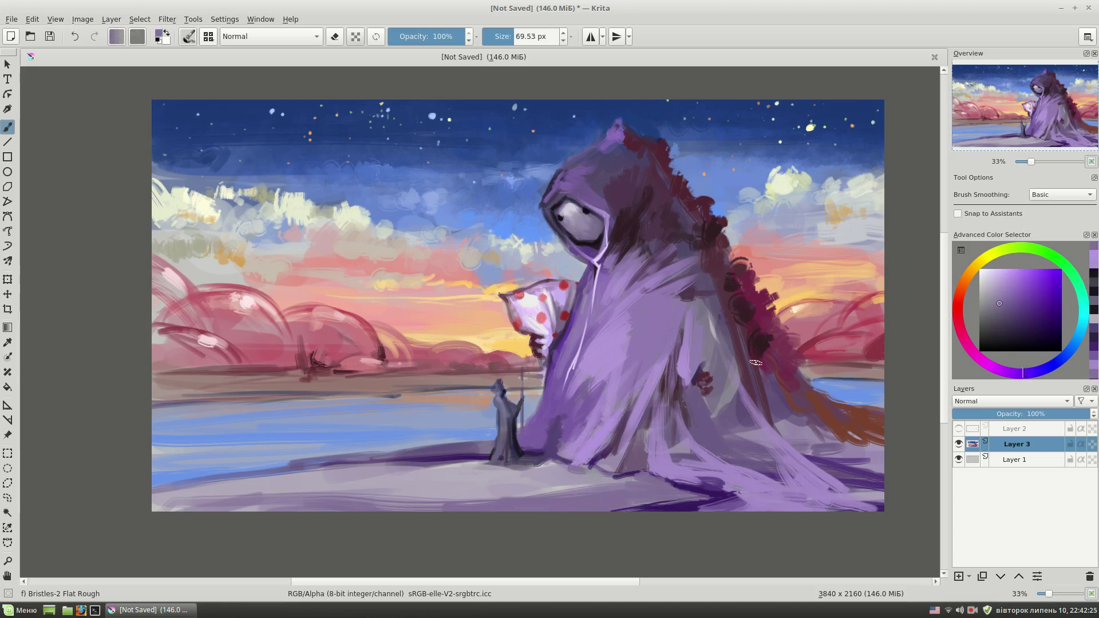
{"action": "left_click", "coordinate": [710, 335], "text": "ctrl"}
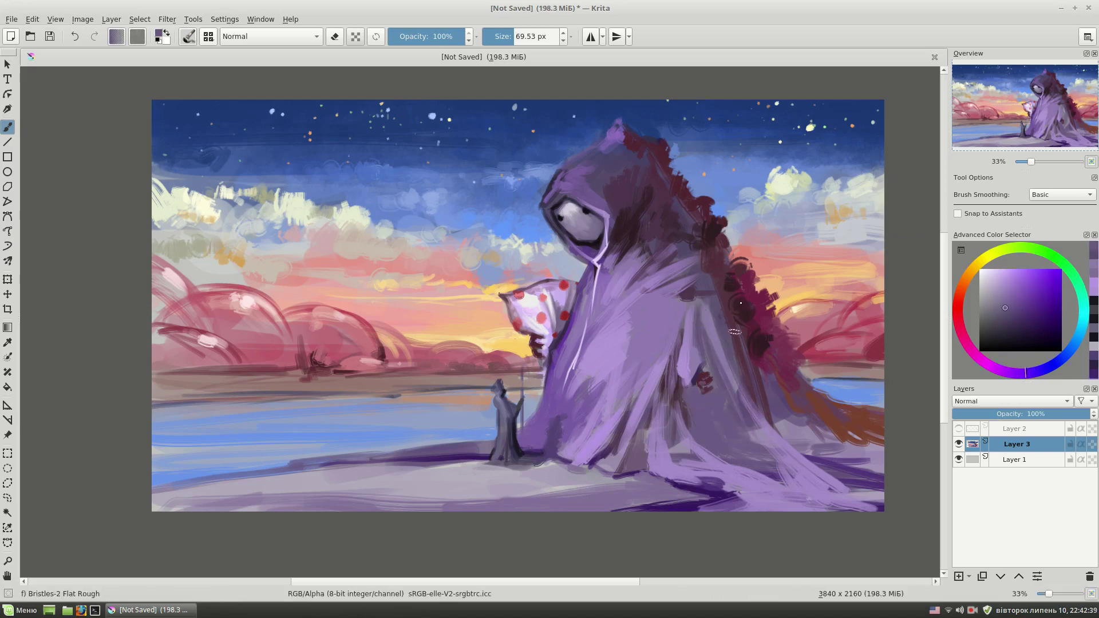
{"action": "left_click", "coordinate": [739, 405], "text": "ctrl"}
{"action": "left_click", "coordinate": [819, 441], "text": "ctrl"}
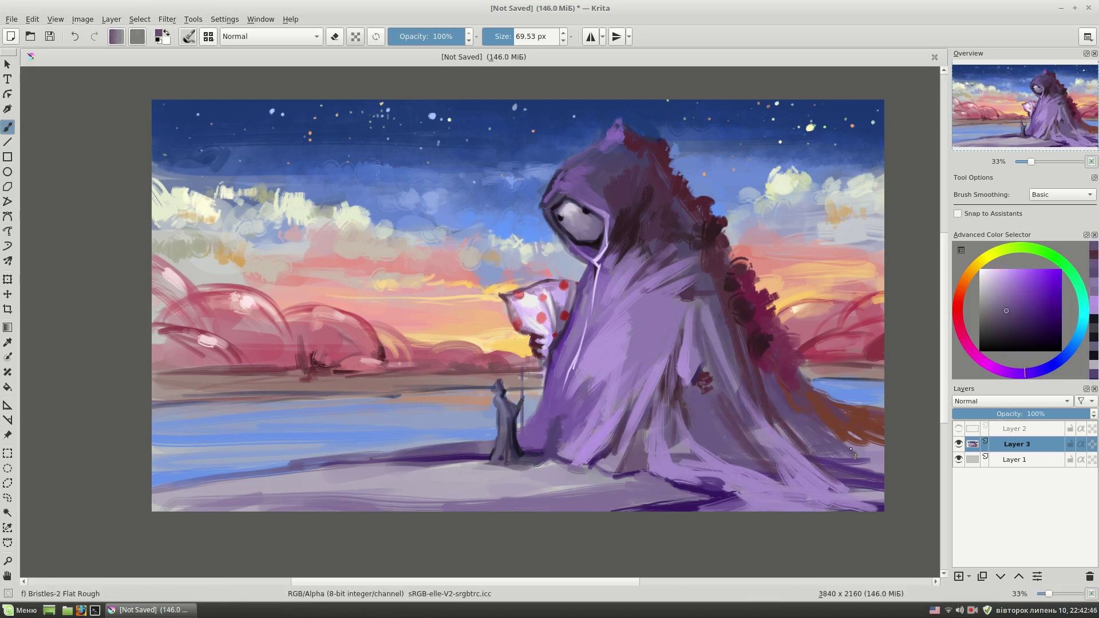
{"action": "left_click", "coordinate": [879, 437], "text": "ctrl"}
Paint reddish-brown strokes along the cloak's right edge, shrinking the brush to about 26 px.
{"action": "left_click", "coordinate": [833, 395], "text": "ctrl"}
{"action": "mouse_move", "coordinate": [784, 372]}
{"action": "left_mouse_down"}
{"action": "mouse_move", "coordinate": [750, 332]}
{"action": "mouse_move", "coordinate": [726, 265]}
{"action": "left_mouse_up"}
{"action": "key", "text": "bracketleft"}
{"action": "key", "text": "bracketleft"}
{"action": "key", "text": "bracketleft"}
{"action": "left_click", "coordinate": [819, 321], "text": "ctrl"}
{"action": "mouse_move", "coordinate": [859, 498]}
{"action": "left_mouse_down"}
{"action": "mouse_move", "coordinate": [776, 424]}
{"action": "mouse_move", "coordinate": [747, 424]}
{"action": "left_mouse_up"}
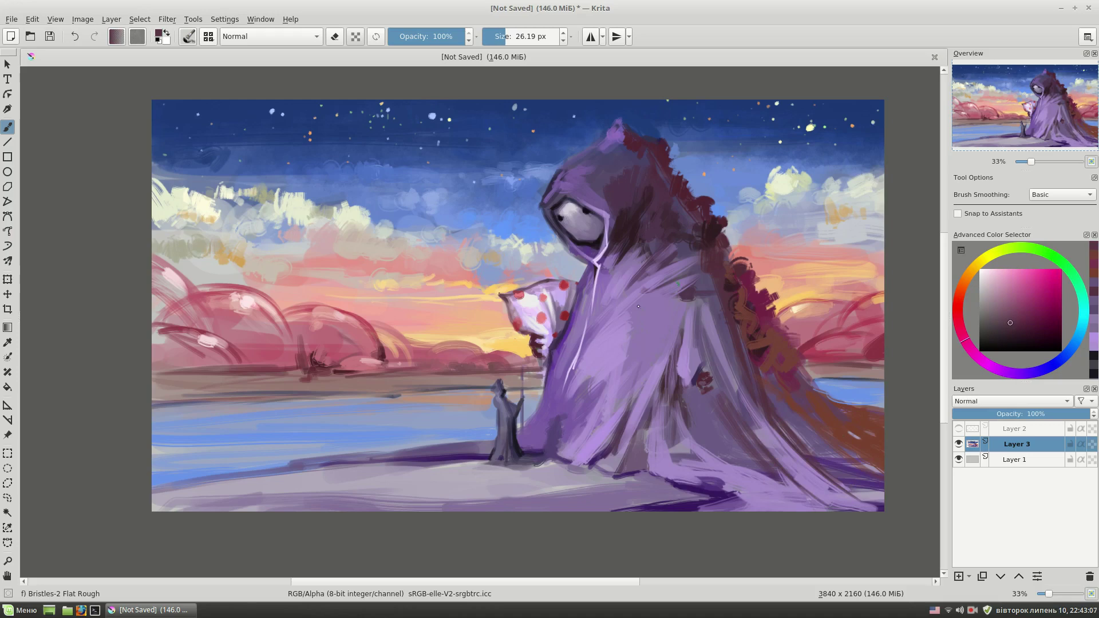
Paint broad purple and lavender strokes along the lower-left shoreline with a 46–120 px brush.
{"action": "left_click", "coordinate": [584, 458], "text": "ctrl"}
{"action": "key", "text": "bracketright"}
{"action": "key", "text": "bracketright"}
{"action": "mouse_move", "coordinate": [493, 452]}
{"action": "left_mouse_down"}
{"action": "mouse_move", "coordinate": [370, 450]}
{"action": "mouse_move", "coordinate": [169, 495]}
{"action": "left_mouse_up"}
{"action": "left_click", "coordinate": [1024, 294]}
{"action": "left_click_drag", "start_coordinate": [252, 476], "coordinate": [155, 498]}
{"action": "key", "text": "bracketright"}
{"action": "key", "text": "bracketright"}
{"action": "key", "text": "bracketright"}
{"action": "left_click", "coordinate": [595, 385], "text": "ctrl"}
{"action": "left_click_drag", "start_coordinate": [221, 481], "coordinate": [154, 513]}
Add dark strokes along the lower shore and light lavender on the snow below the small figure.
{"action": "key", "text": "bracketleft"}
{"action": "key", "text": "bracketleft"}
{"action": "key", "text": "bracketleft"}
{"action": "left_click", "coordinate": [431, 451], "text": "ctrl"}
{"action": "left_click_drag", "start_coordinate": [326, 465], "coordinate": [192, 506]}
{"action": "mouse_move", "coordinate": [295, 470]}
{"action": "left_mouse_down"}
{"action": "mouse_move", "coordinate": [395, 464]}
{"action": "mouse_move", "coordinate": [452, 497]}
{"action": "mouse_move", "coordinate": [613, 499]}
{"action": "left_mouse_up"}
{"action": "left_click", "coordinate": [353, 465], "text": "ctrl"}
{"action": "key", "text": "bracketright"}
{"action": "left_click", "coordinate": [503, 442], "text": "ctrl"}
{"action": "left_click_drag", "start_coordinate": [441, 475], "coordinate": [507, 473]}
{"action": "left_click_drag", "start_coordinate": [401, 479], "coordinate": [476, 483]}
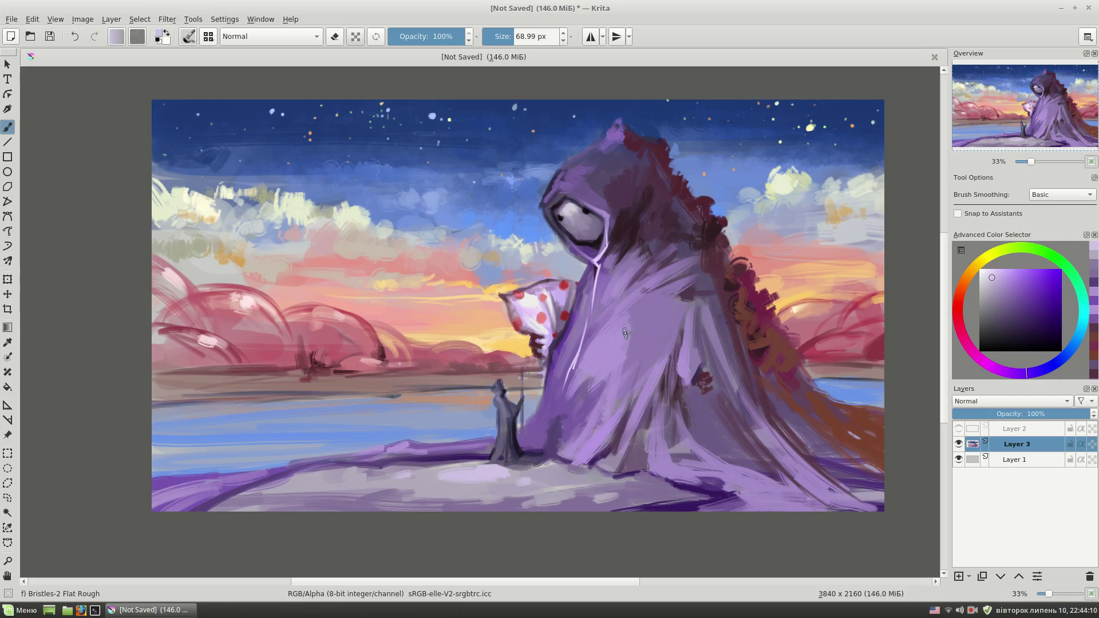
Sample dark maroon and purples from the hood edge while resizing the brush around 46–105 px.
{"action": "key", "text": "bracketright"}
{"action": "left_click", "coordinate": [628, 160], "text": "ctrl"}
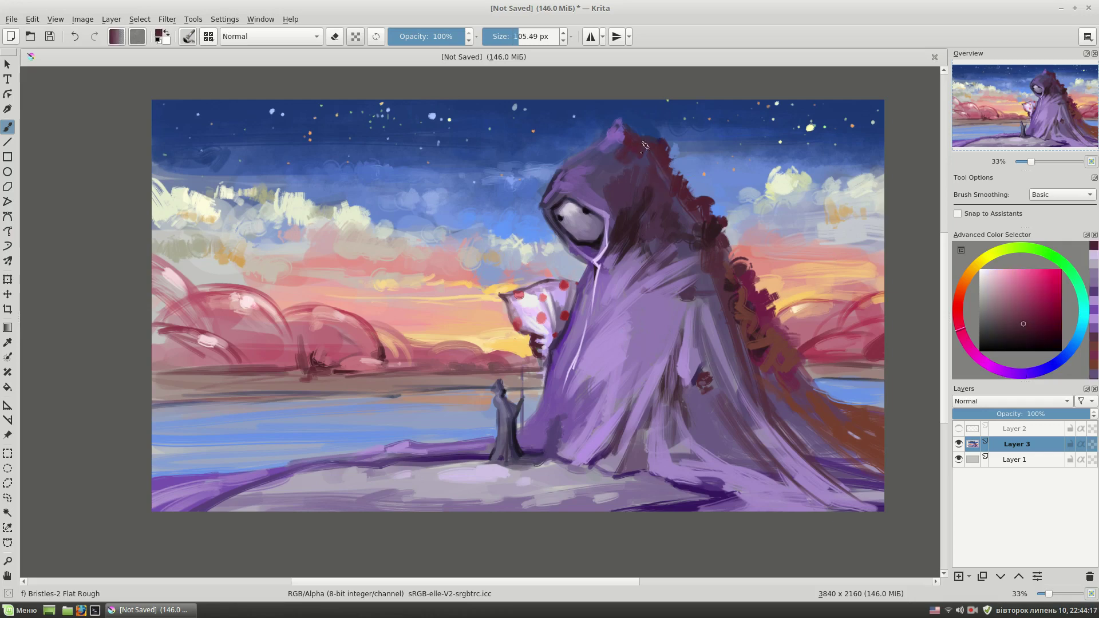
{"action": "left_click", "coordinate": [628, 158], "text": "ctrl"}
{"action": "key", "text": "bracketleft"}
{"action": "key", "text": "bracketleft"}
{"action": "left_click", "coordinate": [586, 159], "text": "ctrl"}
{"action": "key", "text": "bracketleft"}
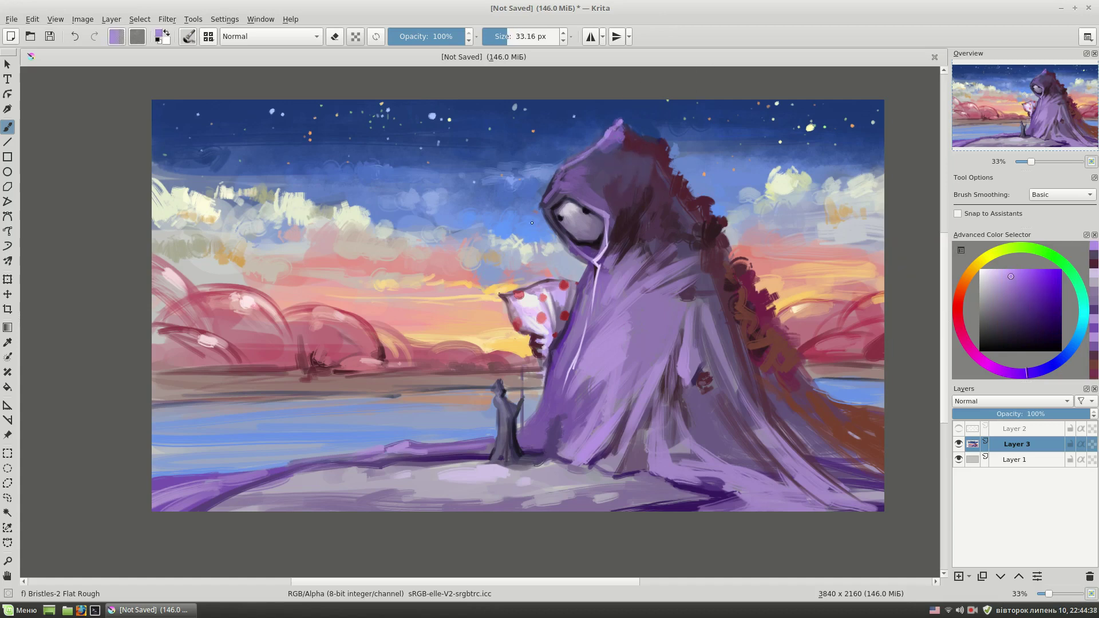
{"action": "left_click", "coordinate": [627, 146], "text": "ctrl"}
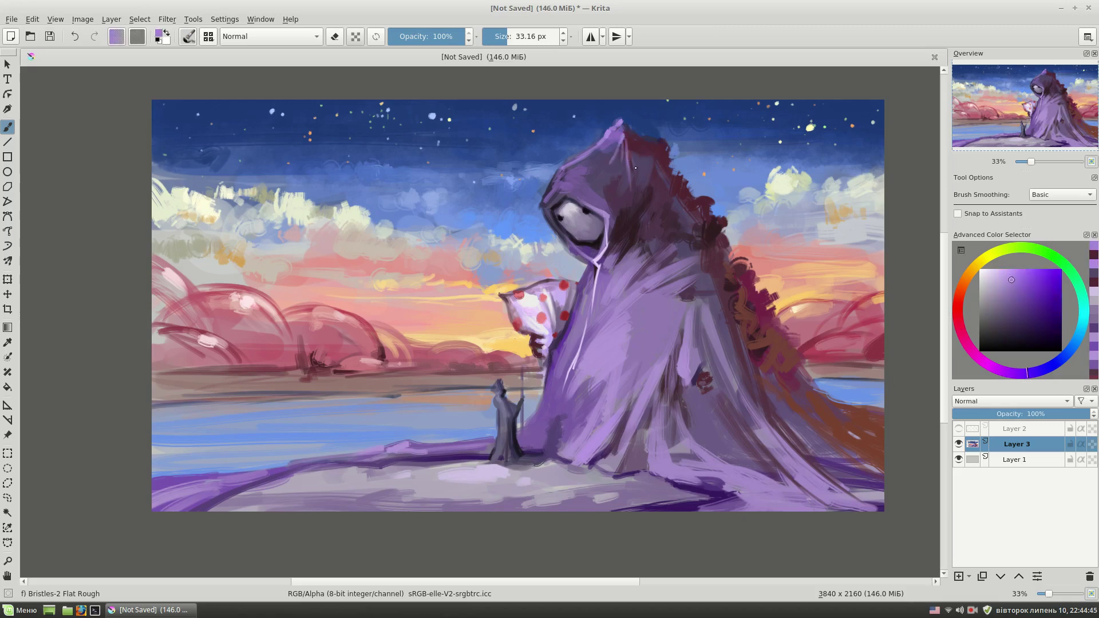
{"action": "left_click", "coordinate": [652, 172], "text": "ctrl"}
Add a short dark magenta stroke on the hood with a brush of about 66 px.
{"action": "left_click", "coordinate": [630, 146], "text": "ctrl"}
{"action": "key", "text": "bracketright"}
{"action": "key", "text": "bracketright"}
{"action": "key", "text": "bracketright"}
{"action": "key", "text": "bracketleft"}
{"action": "key", "text": "bracketleft"}
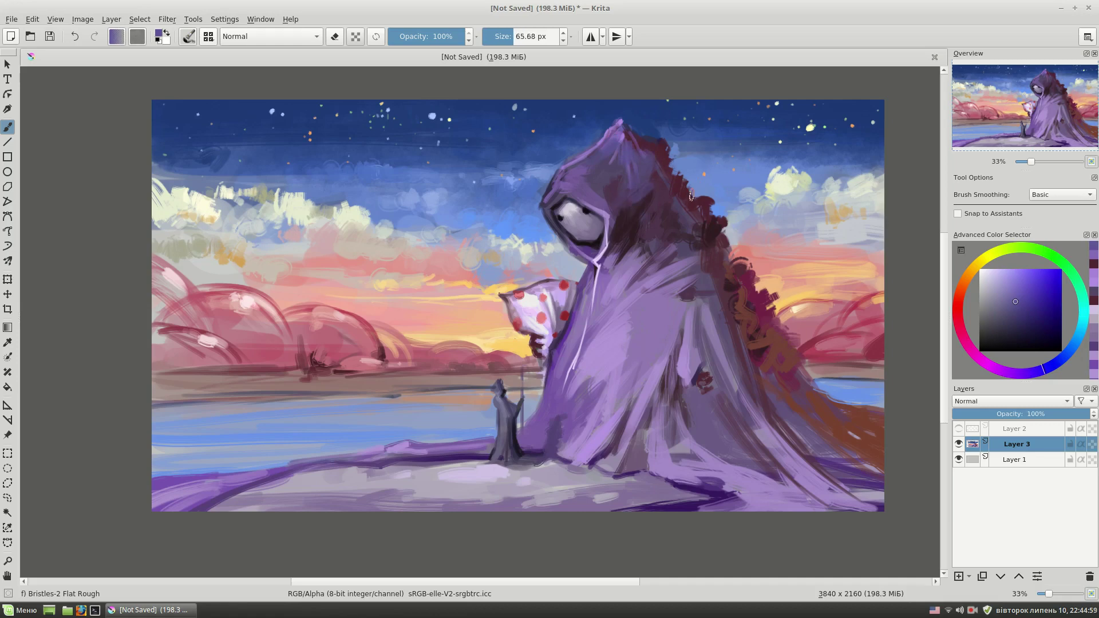
{"action": "left_click", "coordinate": [625, 217], "text": "ctrl"}
{"action": "left_click", "coordinate": [623, 123], "text": "ctrl"}
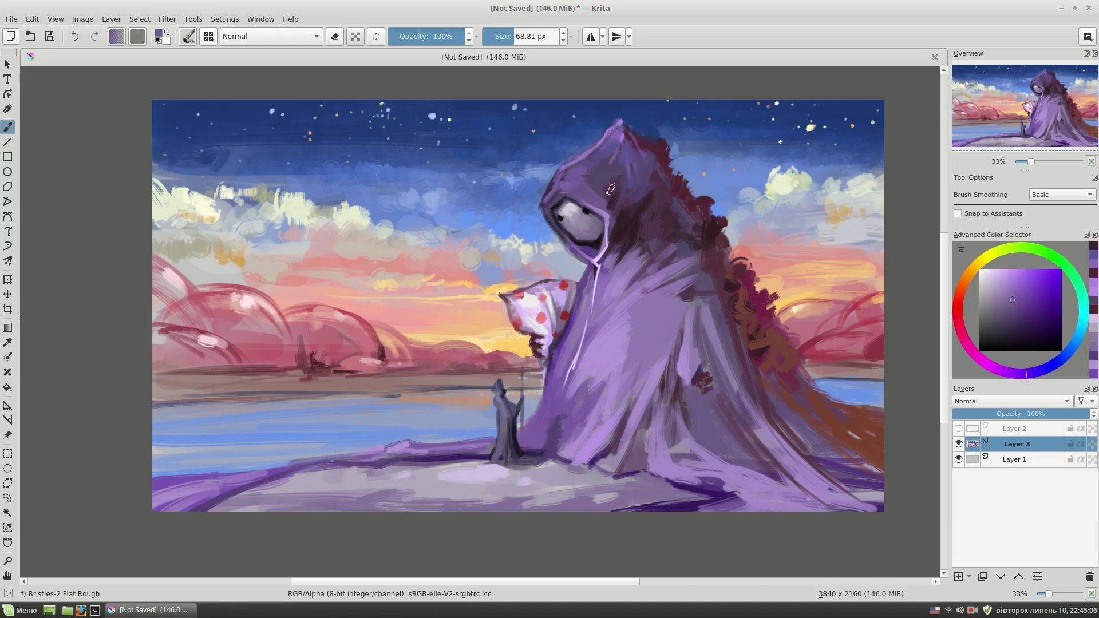
{"action": "left_click", "coordinate": [619, 170], "text": "ctrl"}
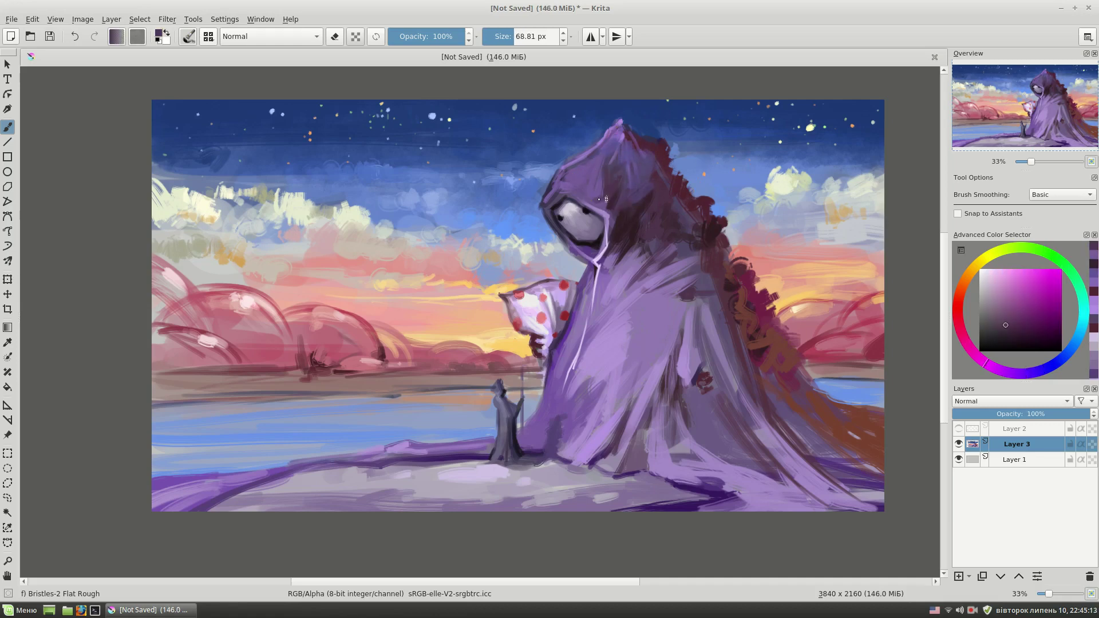
{"action": "left_click_drag", "start_coordinate": [599, 199], "coordinate": [623, 204]}
Sample lavenders, reset the colour to black, shrink the brush to about 20 px and zoom in on the creature.
{"action": "left_click", "coordinate": [585, 169], "text": "ctrl"}
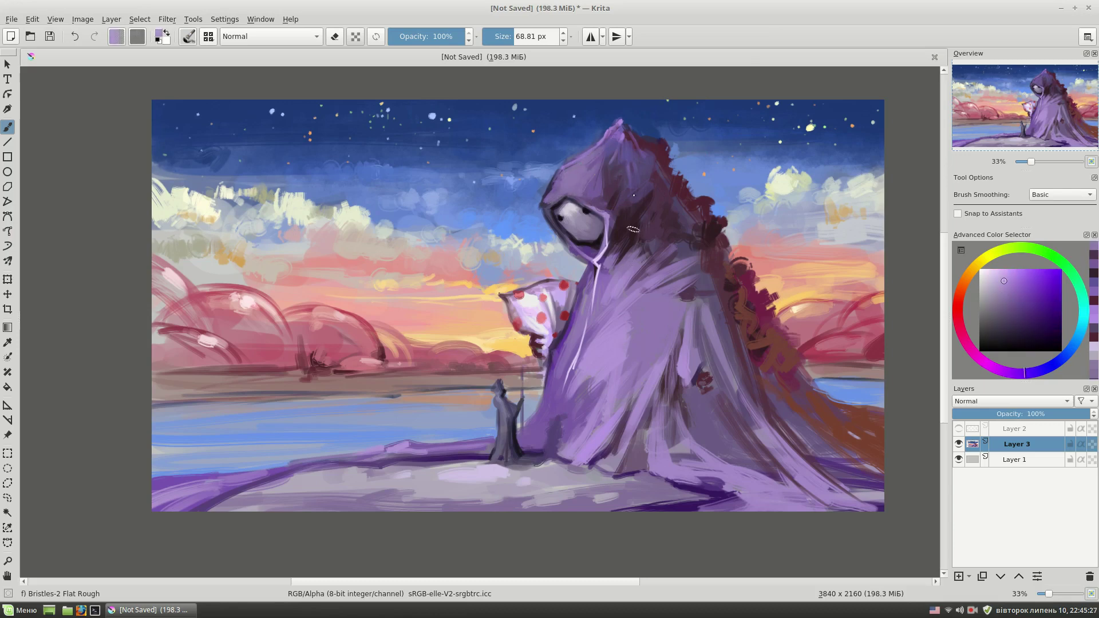
{"action": "left_click", "coordinate": [589, 150], "text": "ctrl"}
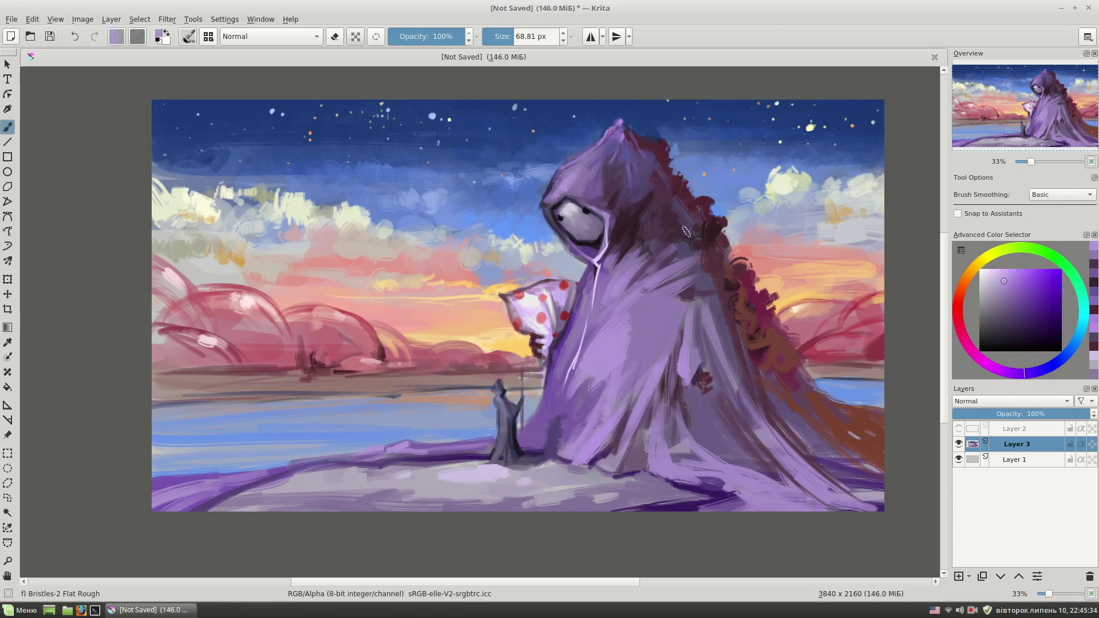
{"action": "left_click", "coordinate": [681, 251], "text": "ctrl"}
{"action": "key", "text": "bracketleft"}
{"action": "key", "text": "d"}
{"action": "key", "text": "bracketleft"}
{"action": "key", "text": "bracketleft"}
{"action": "key", "text": "bracketleft"}
{"action": "key", "text": "plus"}
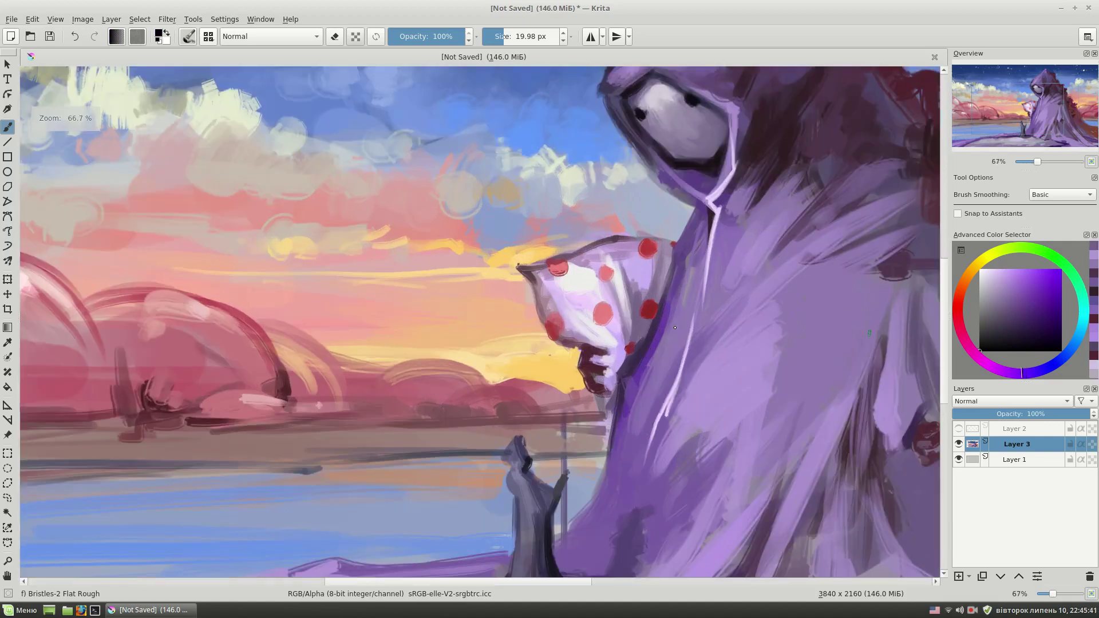
Paint the creature's dark fingers under the polka-dot bundle and darken the bundle's left edge.
{"action": "key", "text": "plus"}
{"action": "mouse_move", "coordinate": [655, 303]}
{"action": "left_mouse_down"}
{"action": "mouse_move", "coordinate": [648, 331]}
{"action": "mouse_move", "coordinate": [728, 358]}
{"action": "left_mouse_up"}
{"action": "mouse_move", "coordinate": [400, 279]}
{"action": "left_mouse_down"}
{"action": "mouse_move", "coordinate": [422, 284]}
{"action": "mouse_move", "coordinate": [419, 302]}
{"action": "left_mouse_up"}
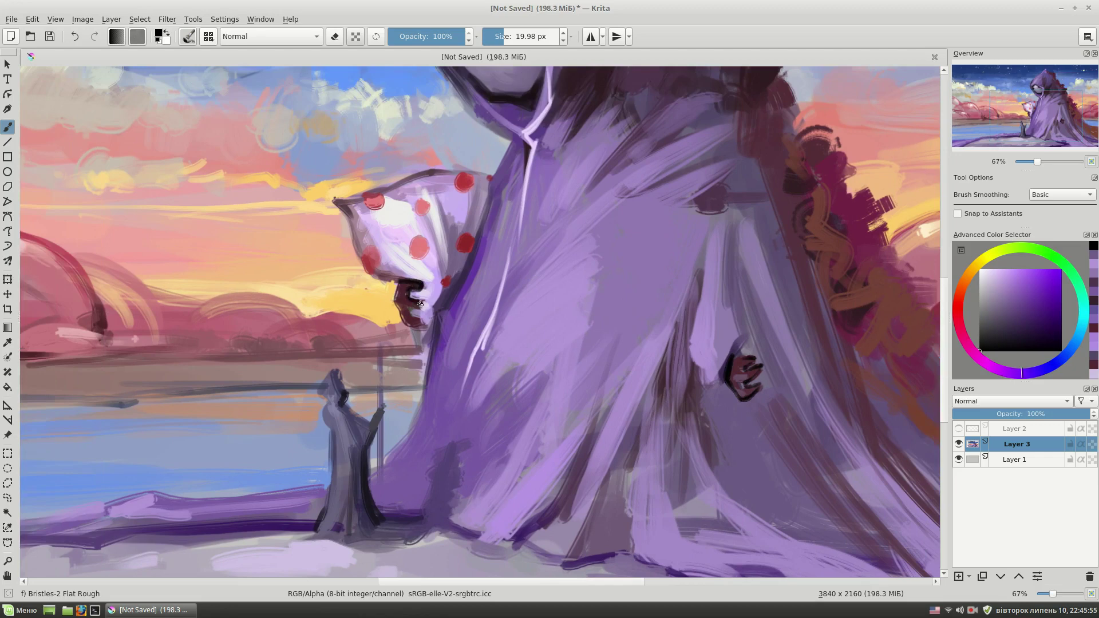
{"action": "left_click", "coordinate": [806, 230], "text": "ctrl"}
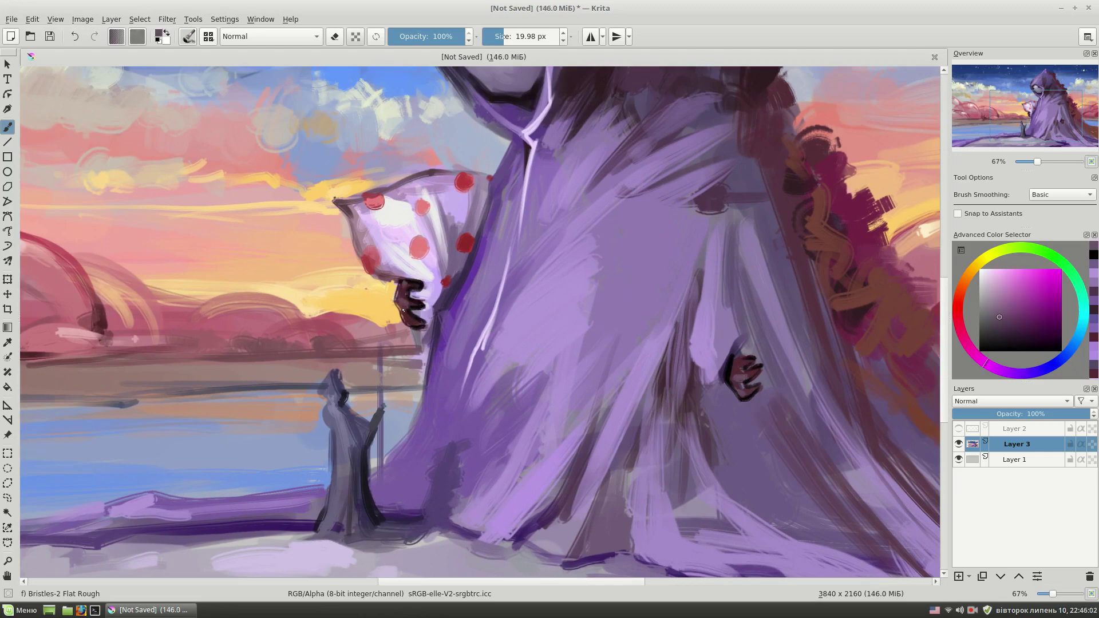
{"action": "key", "text": "bracketleft"}
{"action": "key", "text": "bracketleft"}
{"action": "key", "text": "bracketleft"}
{"action": "left_click_drag", "start_coordinate": [335, 203], "coordinate": [369, 275]}
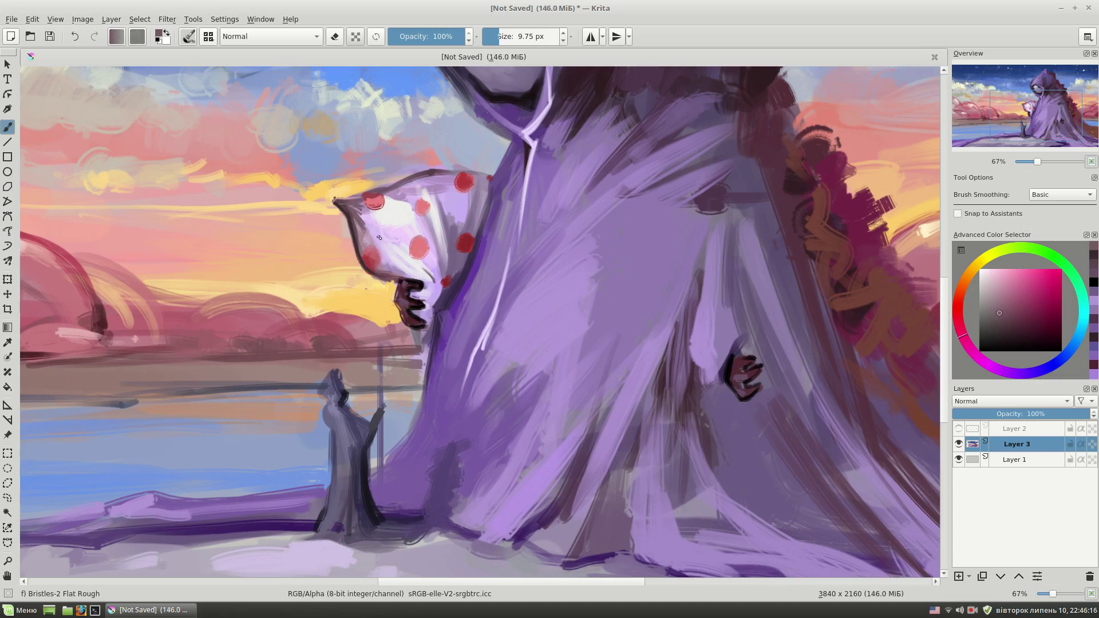
Add a purple stroke beside the hand and light pinkish-grey strokes near the staff.
{"action": "left_click", "coordinate": [515, 352], "text": "ctrl"}
{"action": "left_click_drag", "start_coordinate": [440, 261], "coordinate": [444, 288]}
{"action": "left_click", "coordinate": [401, 350], "text": "ctrl"}
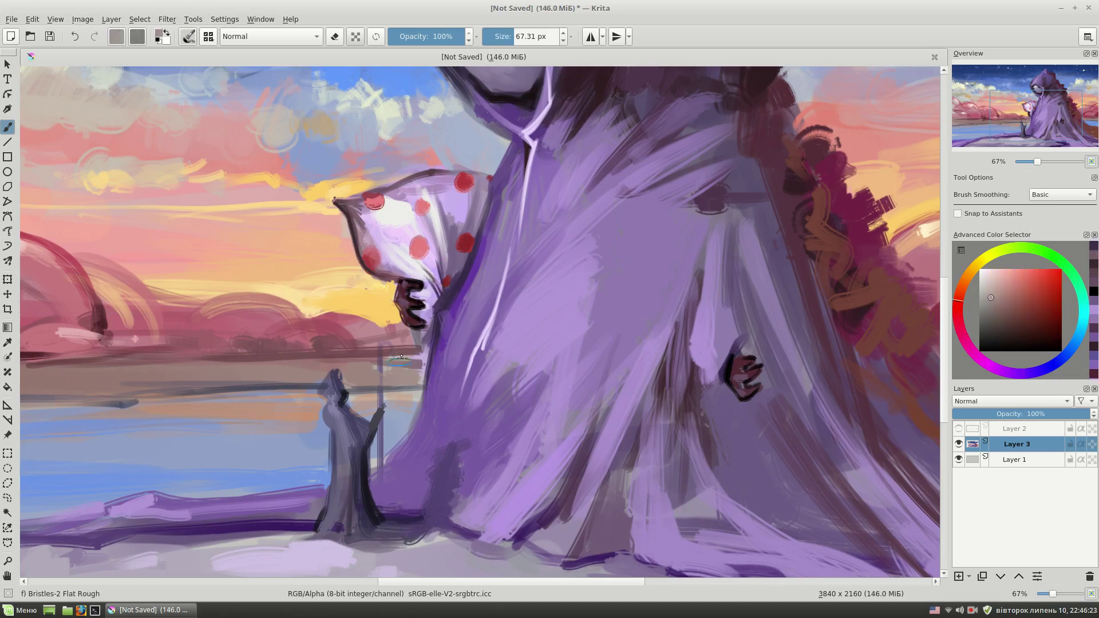
{"action": "left_click_drag", "start_coordinate": [398, 350], "coordinate": [401, 380]}
Draw a dark purple hooked cane up the small figure's staff with a 13.5 px brush.
{"action": "key", "text": "bracketleft"}
{"action": "key", "text": "bracketleft"}
{"action": "key", "text": "bracketleft"}
{"action": "left_click", "coordinate": [355, 359], "text": "ctrl"}
{"action": "key", "text": "bracketright"}
{"action": "key", "text": "bracketright"}
{"action": "key", "text": "bracketright"}
{"action": "left_click", "coordinate": [412, 521], "text": "ctrl"}
{"action": "left_click", "coordinate": [391, 501], "text": "ctrl"}
{"action": "mouse_move", "coordinate": [382, 516]}
{"action": "left_mouse_down"}
{"action": "mouse_move", "coordinate": [381, 352]}
{"action": "mouse_move", "coordinate": [400, 360]}
{"action": "left_mouse_up"}
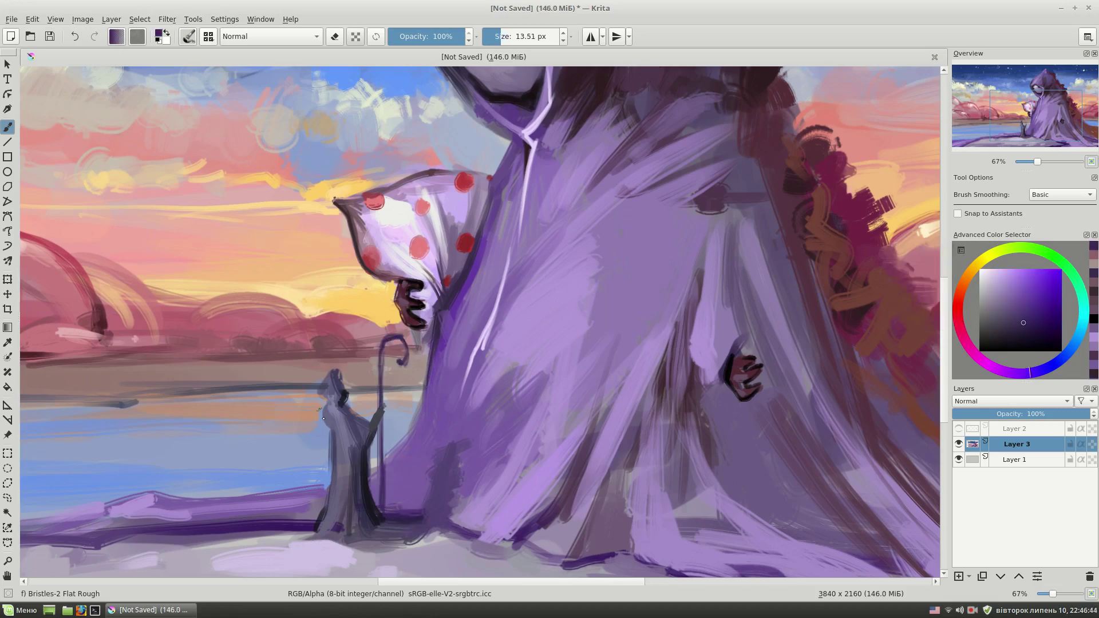
Highlight the small cloaked figure with light lavender strokes.
{"action": "left_click", "coordinate": [351, 460], "text": "ctrl"}
{"action": "left_click_drag", "start_coordinate": [338, 536], "coordinate": [335, 475]}
{"action": "left_click_drag", "start_coordinate": [344, 415], "coordinate": [325, 393]}
Paint dark maroon along the cloak's right edge and purple over the reddish lower-right area.
{"action": "key", "text": "minus"}
{"action": "key", "text": "minus"}
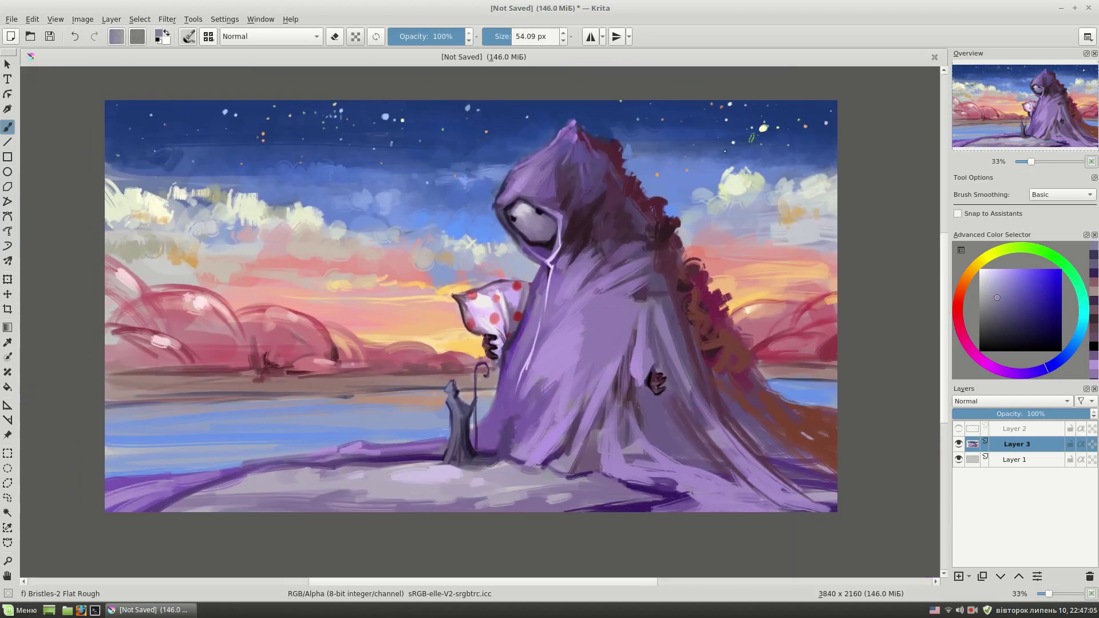
{"action": "left_click", "coordinate": [664, 268], "text": "ctrl"}
{"action": "mouse_move", "coordinate": [698, 332]}
{"action": "left_mouse_down"}
{"action": "mouse_move", "coordinate": [739, 395]}
{"action": "mouse_move", "coordinate": [785, 418]}
{"action": "left_mouse_up"}
{"action": "left_click", "coordinate": [735, 360], "text": "ctrl"}
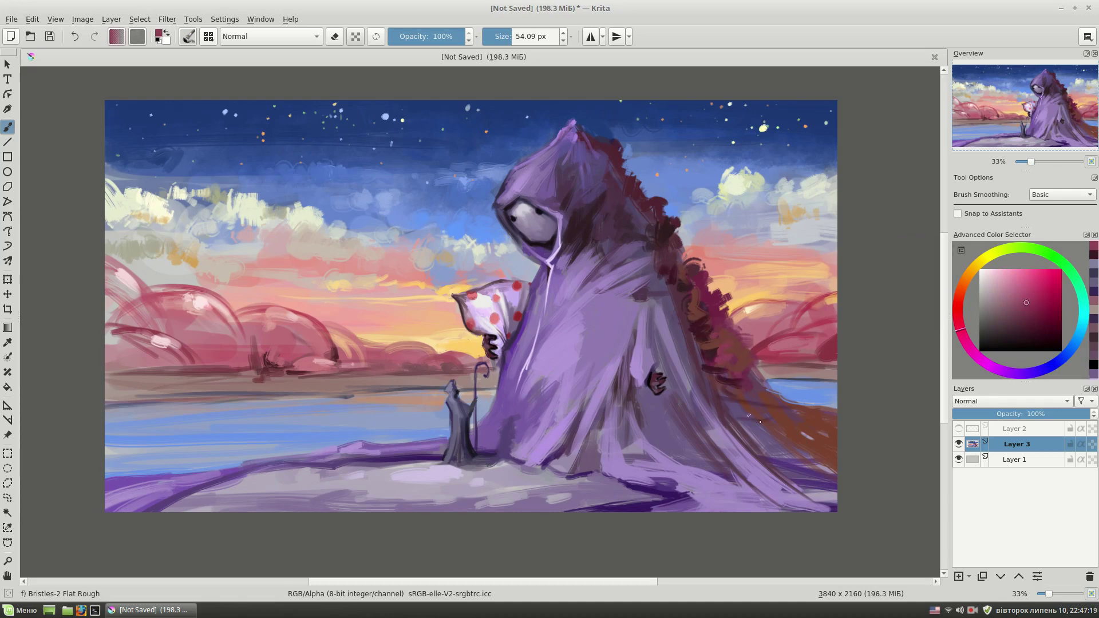
{"action": "left_click", "coordinate": [817, 495], "text": "ctrl"}
{"action": "mouse_move", "coordinate": [827, 467]}
{"action": "left_mouse_down"}
{"action": "mouse_move", "coordinate": [761, 435]}
{"action": "mouse_move", "coordinate": [741, 465]}
{"action": "left_mouse_up"}
Sample lighter purple and dark magenta and shrink the brush to about 42 px.
{"action": "left_click", "coordinate": [724, 461], "text": "ctrl"}
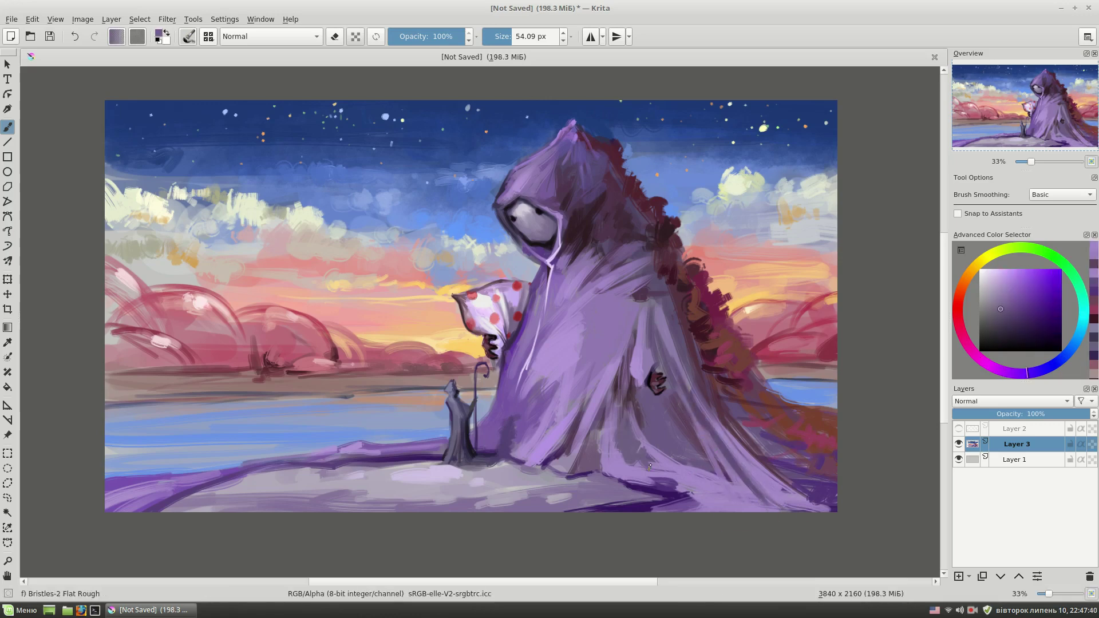
{"action": "left_click", "coordinate": [1012, 276]}
{"action": "left_click_drag", "start_coordinate": [1010, 279], "coordinate": [1010, 280]}
{"action": "key", "text": "bracketleft"}
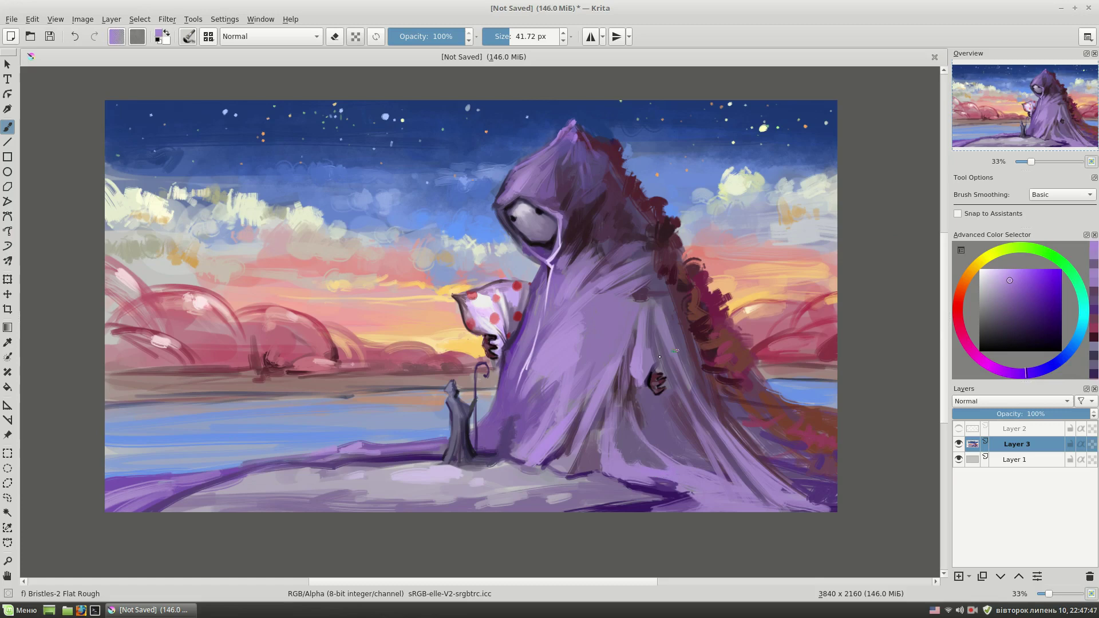
{"action": "left_click", "coordinate": [652, 407], "text": "ctrl"}
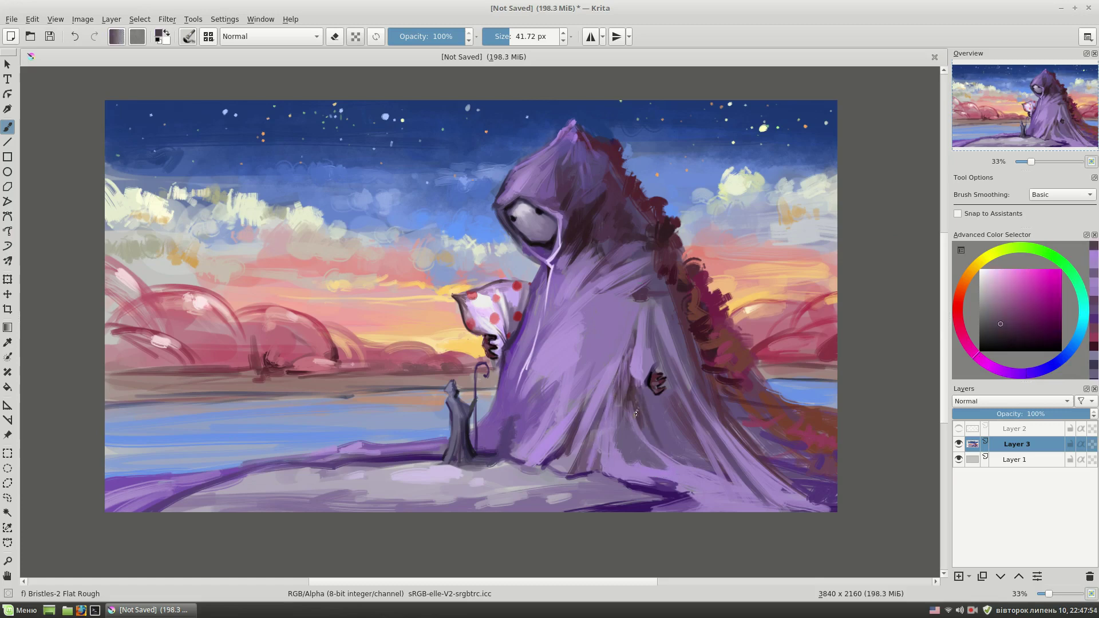
Add light purple strokes on the cloak and try several darker purple shades.
{"action": "left_click", "coordinate": [658, 471], "text": "ctrl"}
{"action": "mouse_move", "coordinate": [586, 348]}
{"action": "left_mouse_down"}
{"action": "mouse_move", "coordinate": [601, 321]}
{"action": "mouse_move", "coordinate": [579, 412]}
{"action": "mouse_move", "coordinate": [548, 371]}
{"action": "left_mouse_up"}
{"action": "left_click", "coordinate": [607, 341], "text": "ctrl"}
{"action": "left_click", "coordinate": [552, 388], "text": "ctrl"}
{"action": "left_click", "coordinate": [552, 457], "text": "ctrl"}
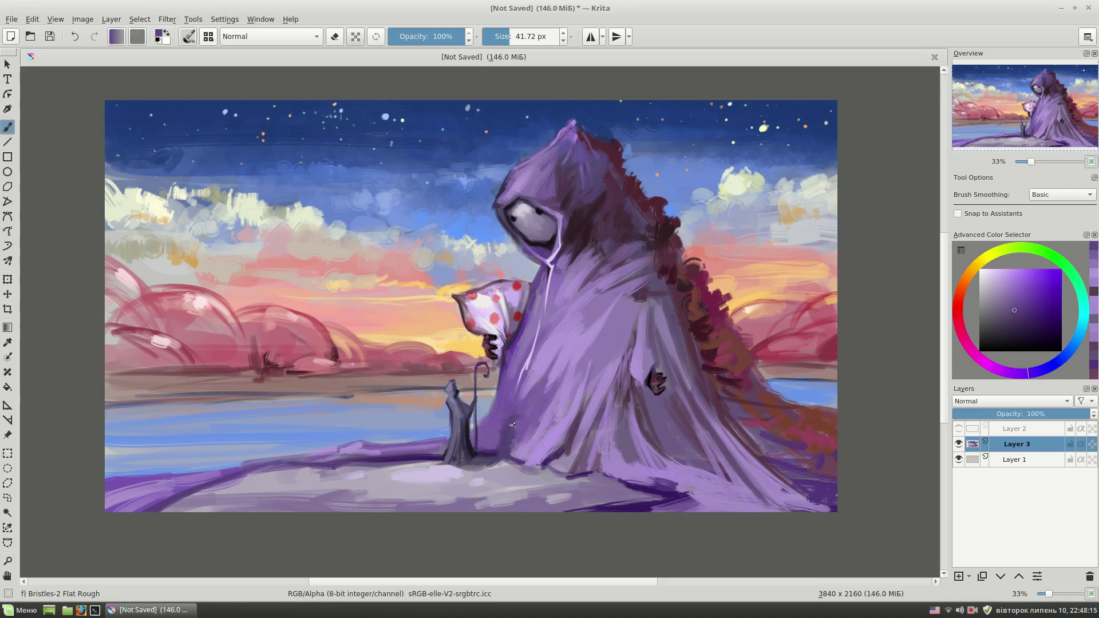
{"action": "left_click", "coordinate": [556, 408], "text": "ctrl"}
{"action": "left_click", "coordinate": [525, 465], "text": "ctrl"}
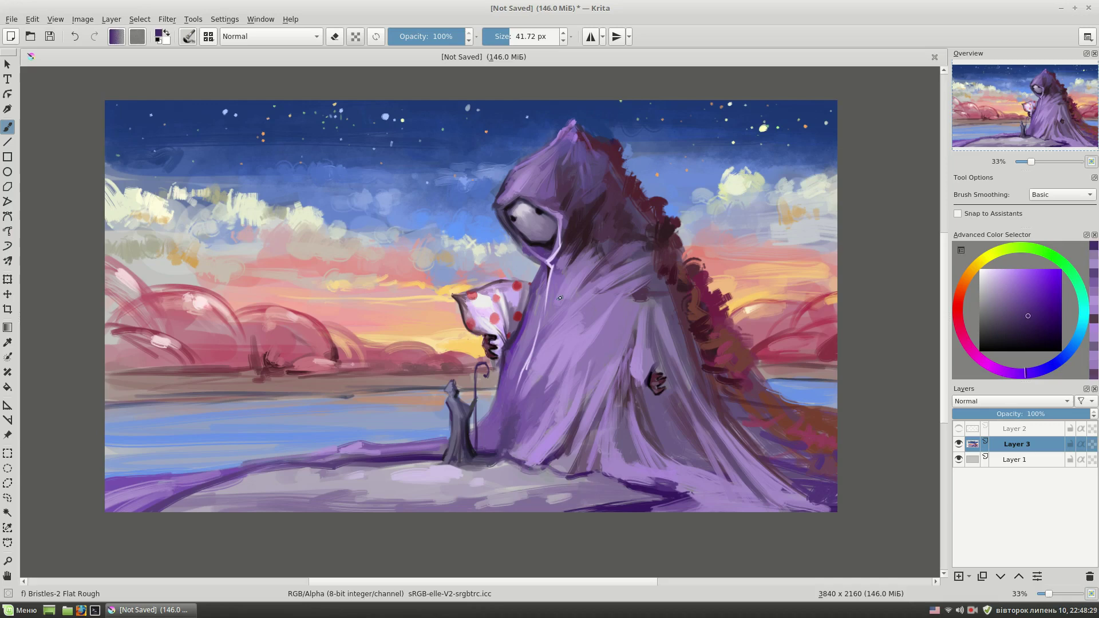
Sample violet, purple-magenta and dark maroon shades from the cloak and its fringe.
{"action": "left_click", "coordinate": [608, 254], "text": "ctrl"}
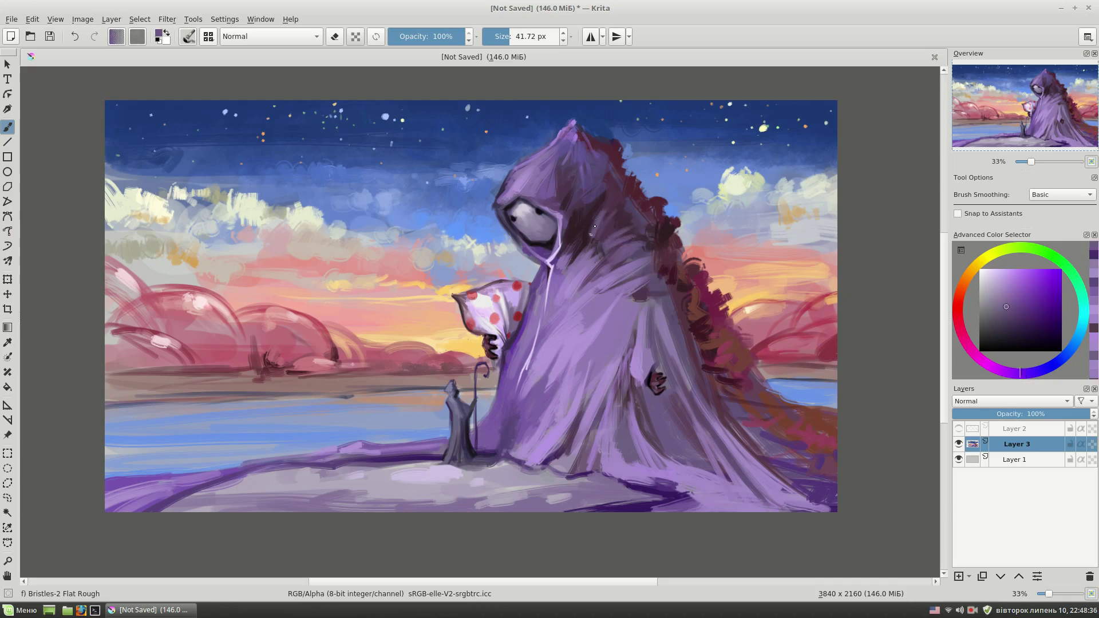
{"action": "left_click", "coordinate": [649, 216], "text": "ctrl"}
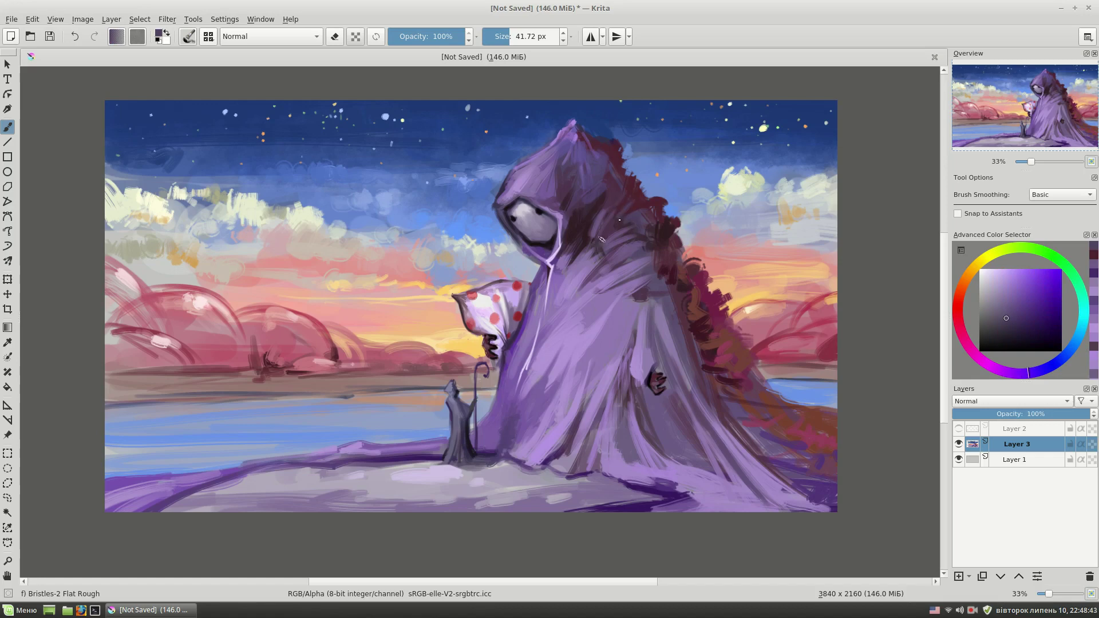
{"action": "left_click", "coordinate": [658, 229], "text": "ctrl"}
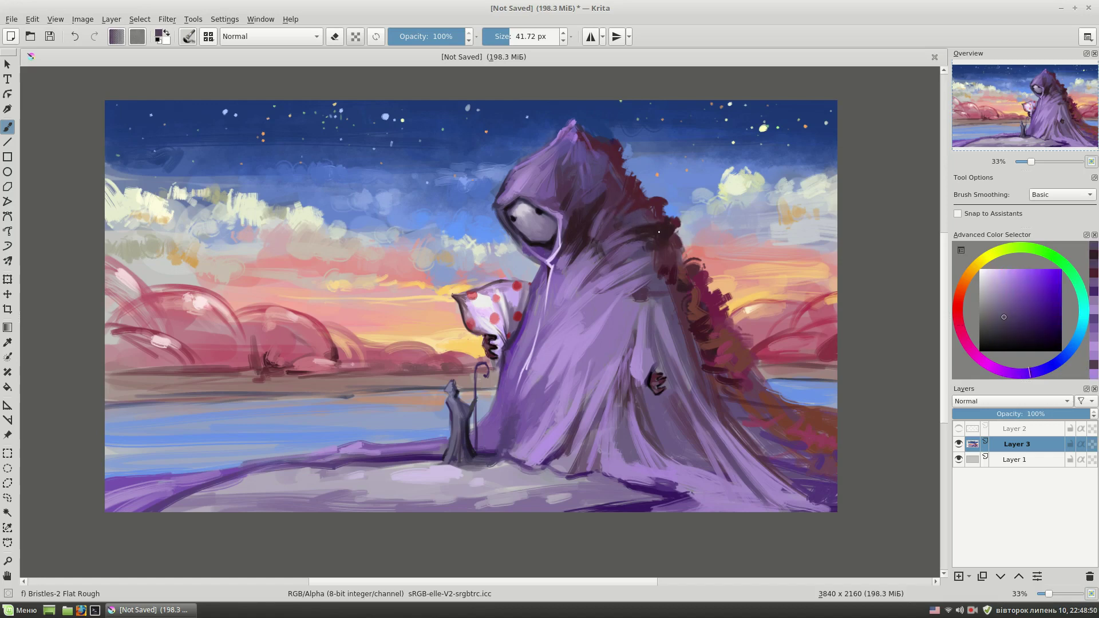
{"action": "left_click", "coordinate": [642, 204], "text": "ctrl"}
{"action": "left_click", "coordinate": [600, 213], "text": "ctrl"}
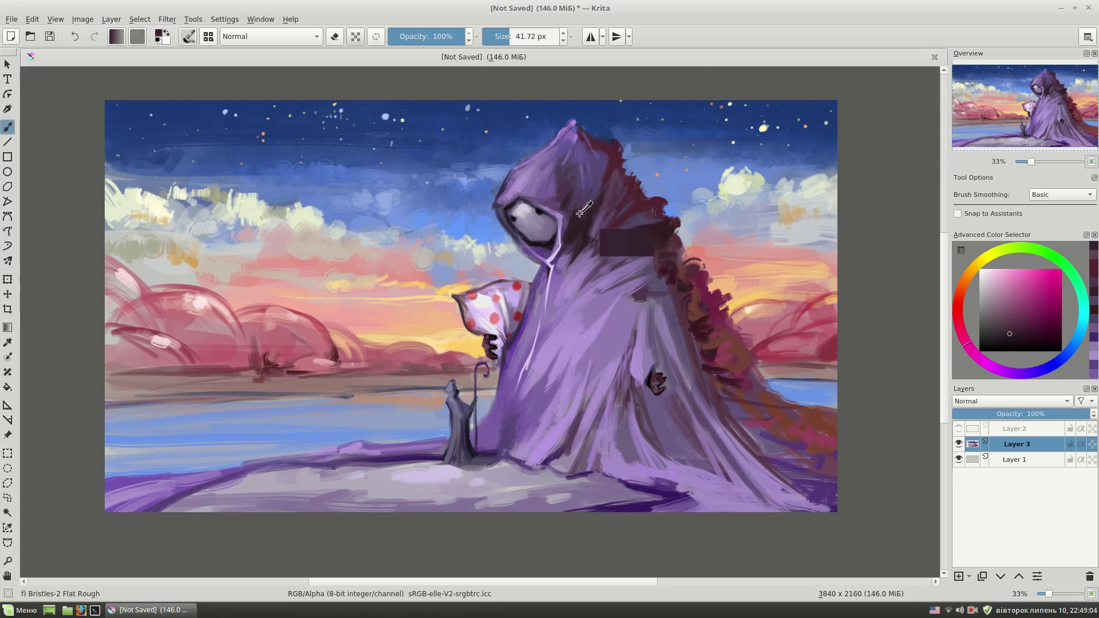
{"action": "left_click", "coordinate": [611, 160], "text": "ctrl"}
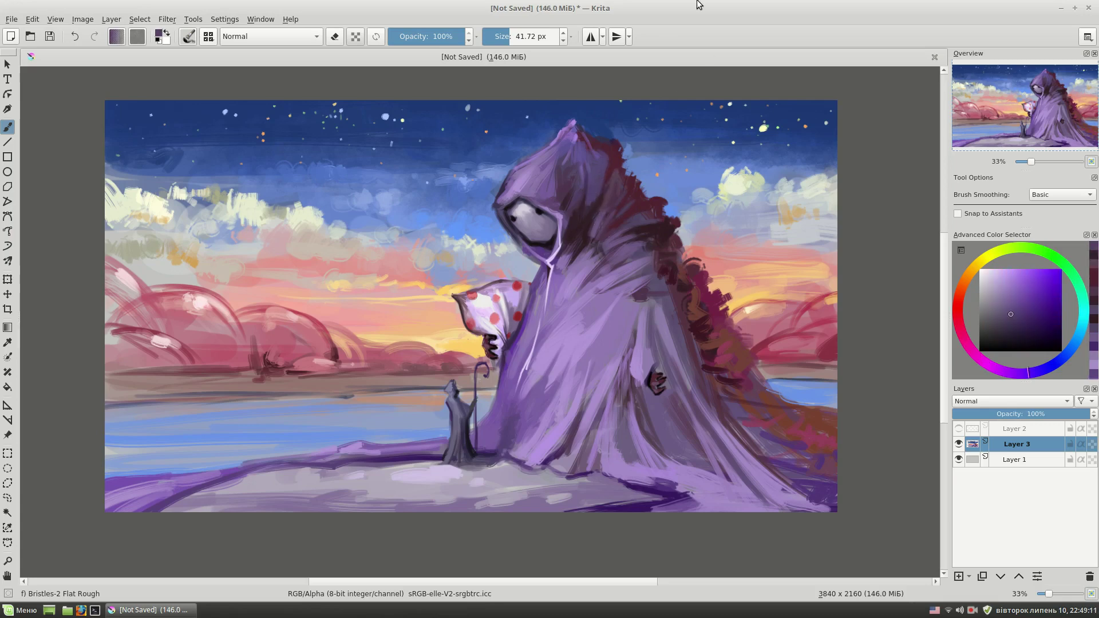
{"action": "left_click", "coordinate": [670, 247], "text": "ctrl"}
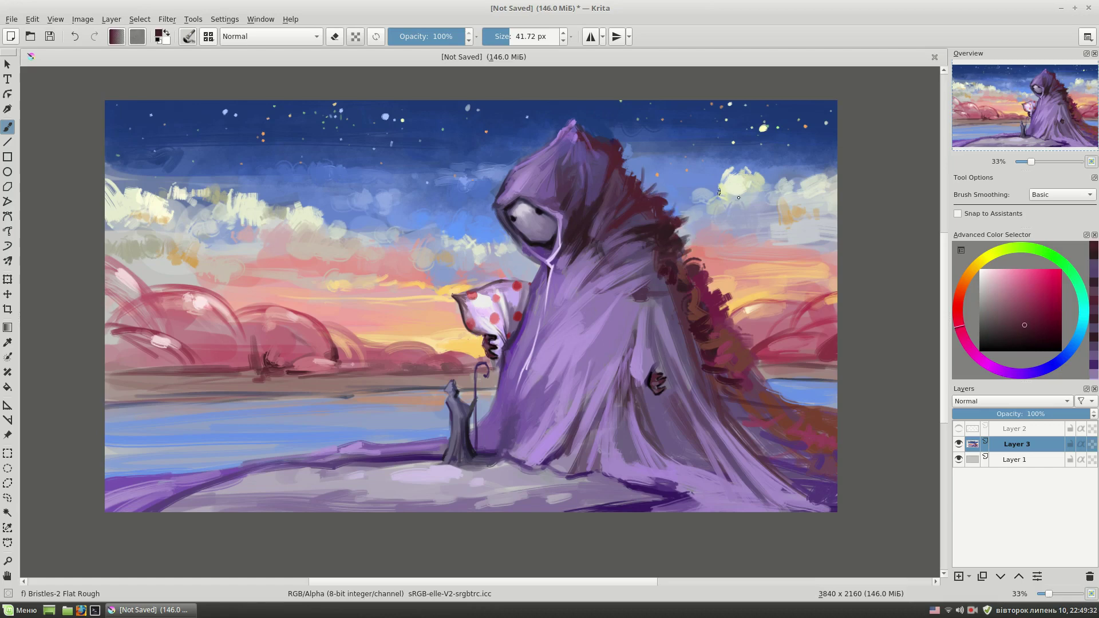
Sample dark magenta and red from the fringe and enlarge the brush to about 113 px.
{"action": "left_click", "coordinate": [673, 277], "text": "ctrl"}
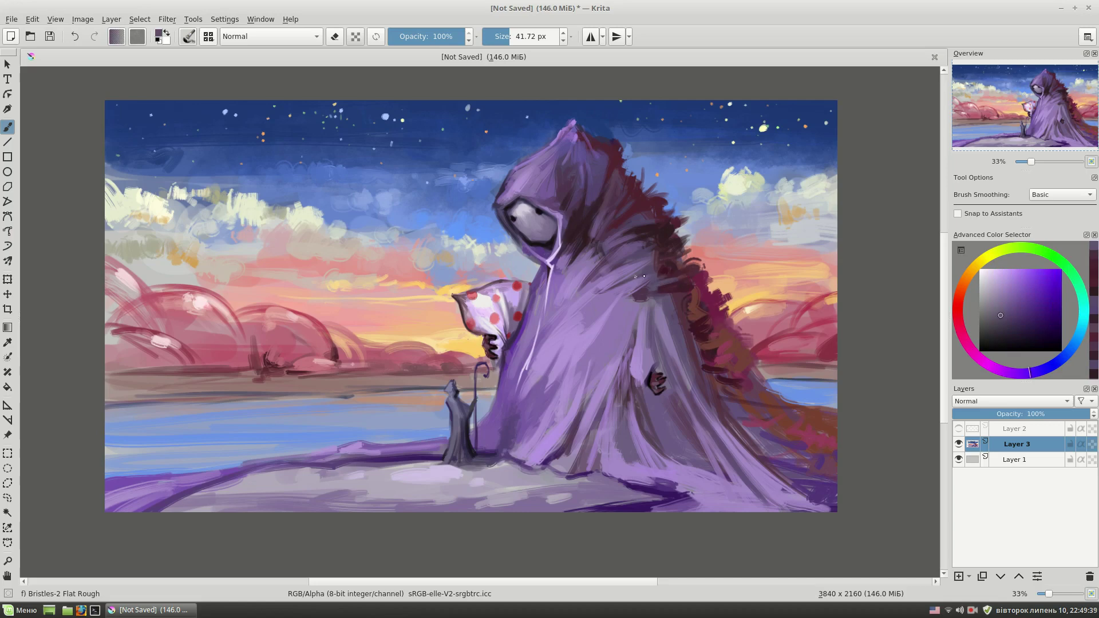
{"action": "left_click", "coordinate": [705, 242], "text": "ctrl"}
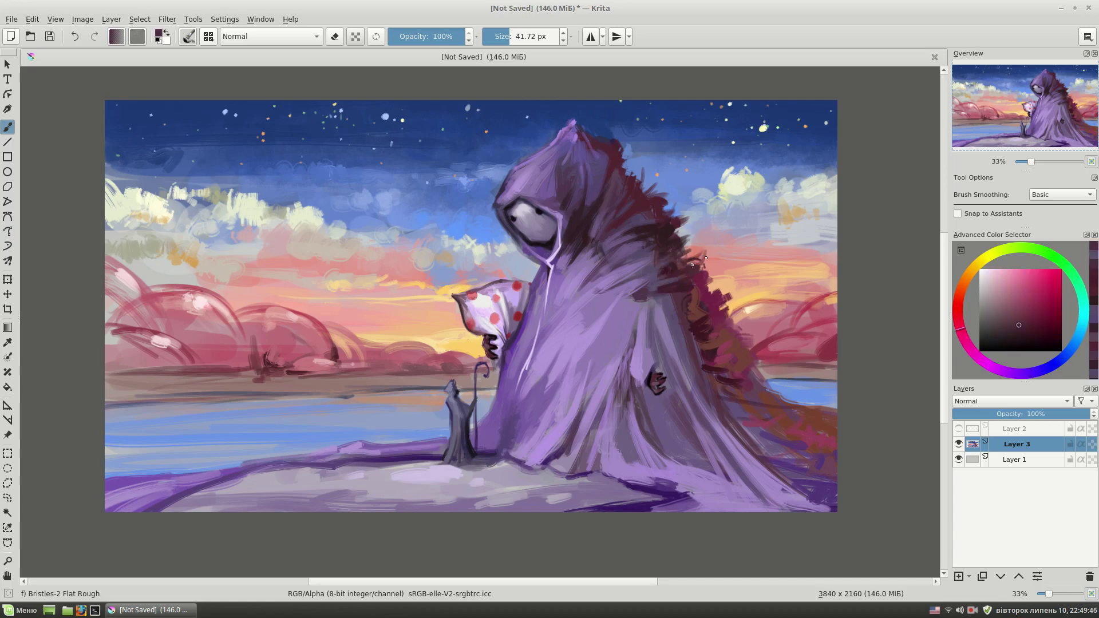
{"action": "left_click", "coordinate": [716, 298], "text": "ctrl"}
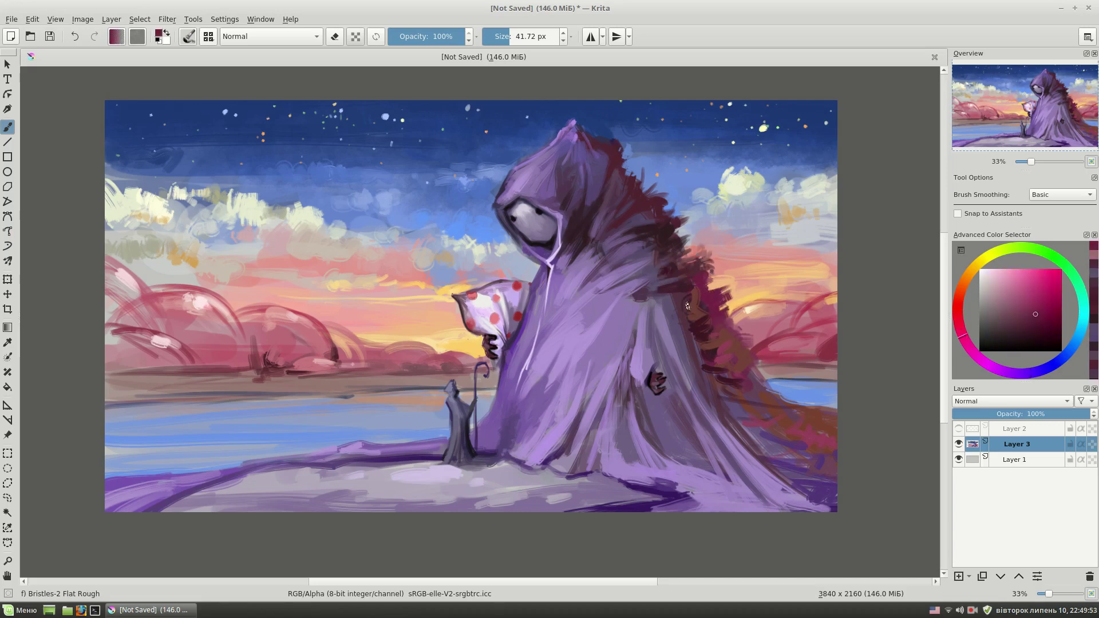
{"action": "left_click", "coordinate": [725, 343], "text": "ctrl"}
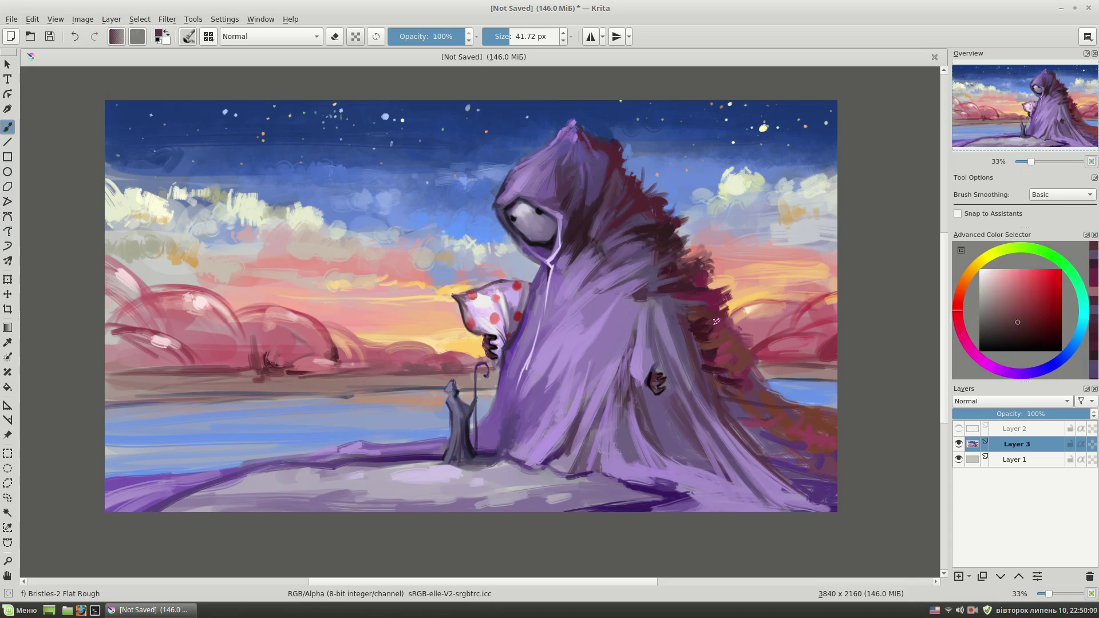
{"action": "left_click", "coordinate": [711, 321], "text": "ctrl"}
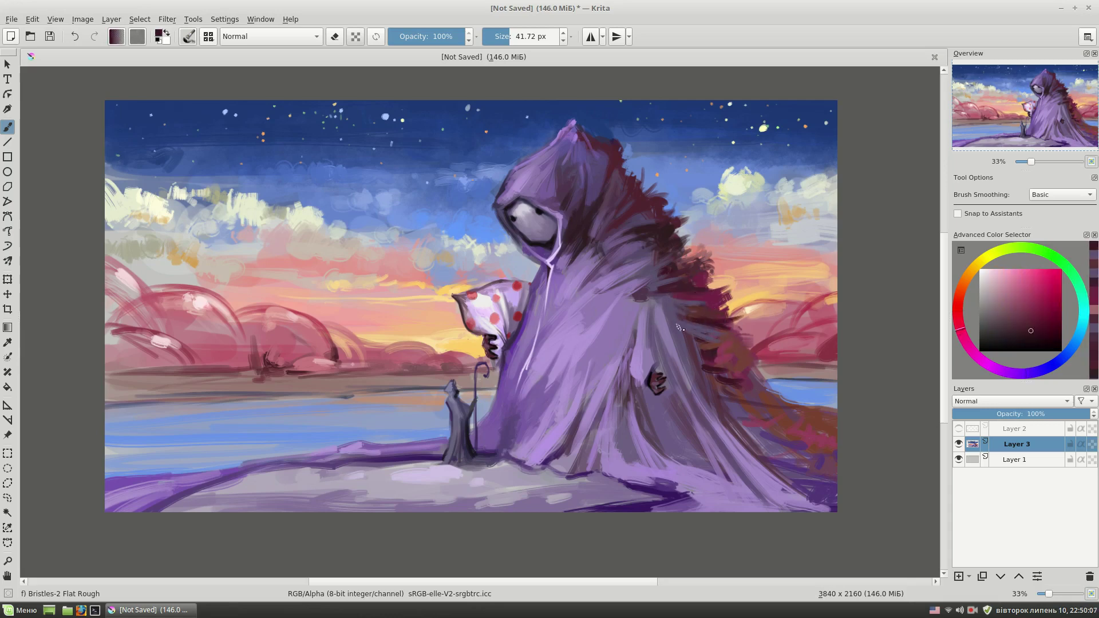
{"action": "left_click", "coordinate": [750, 369], "text": "ctrl"}
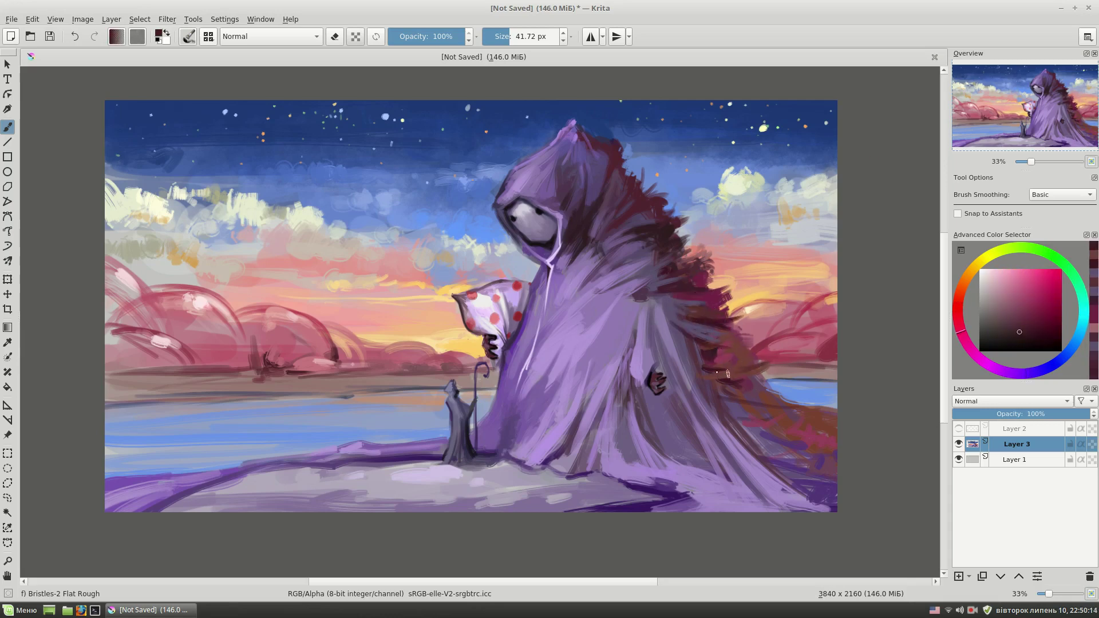
{"action": "left_click_drag", "start_coordinate": [791, 341], "coordinate": [806, 329]}
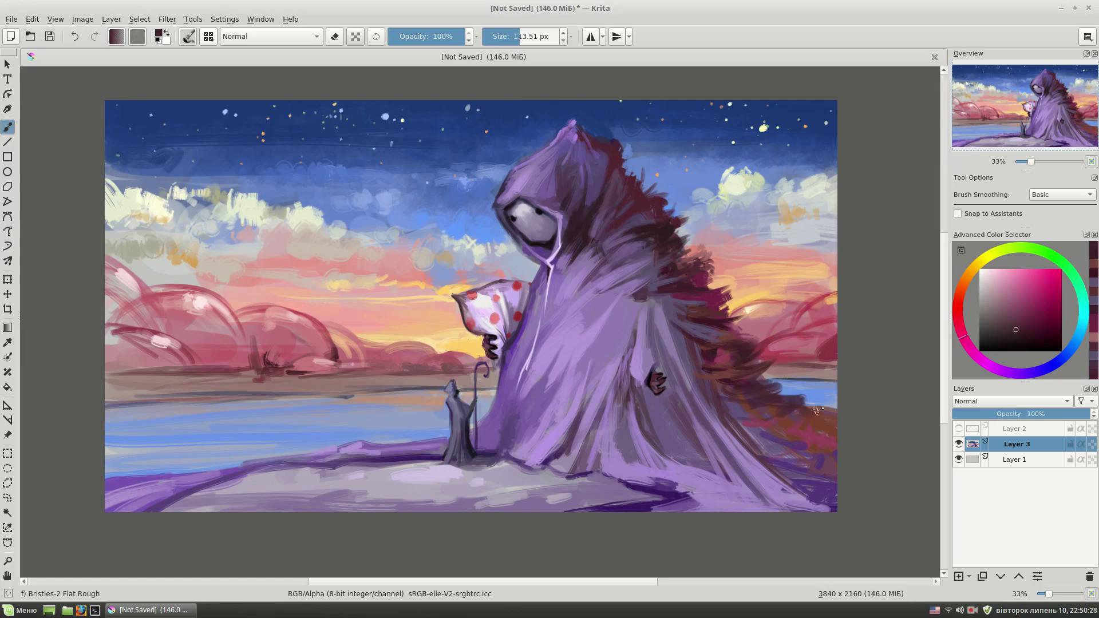
Paint light lavender streaks, including a diagonal highlight, down the cloak with an 85 px brush.
{"action": "left_click", "coordinate": [752, 405], "text": "ctrl"}
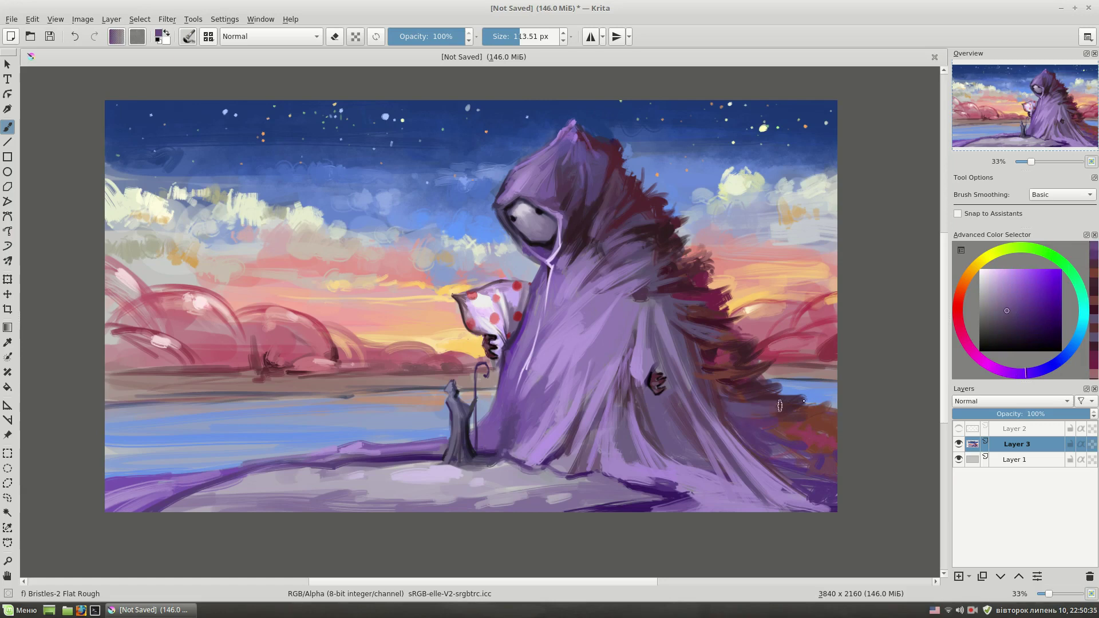
{"action": "left_click", "coordinate": [761, 436], "text": "ctrl"}
{"action": "left_click", "coordinate": [680, 348], "text": "ctrl"}
{"action": "left_click_drag", "start_coordinate": [713, 399], "coordinate": [705, 399]}
{"action": "left_click", "coordinate": [734, 450], "text": "ctrl"}
{"action": "mouse_move", "coordinate": [651, 312]}
{"action": "left_mouse_down"}
{"action": "mouse_move", "coordinate": [654, 356]}
{"action": "mouse_move", "coordinate": [631, 369]}
{"action": "left_mouse_up"}
{"action": "left_click", "coordinate": [638, 378], "text": "ctrl"}
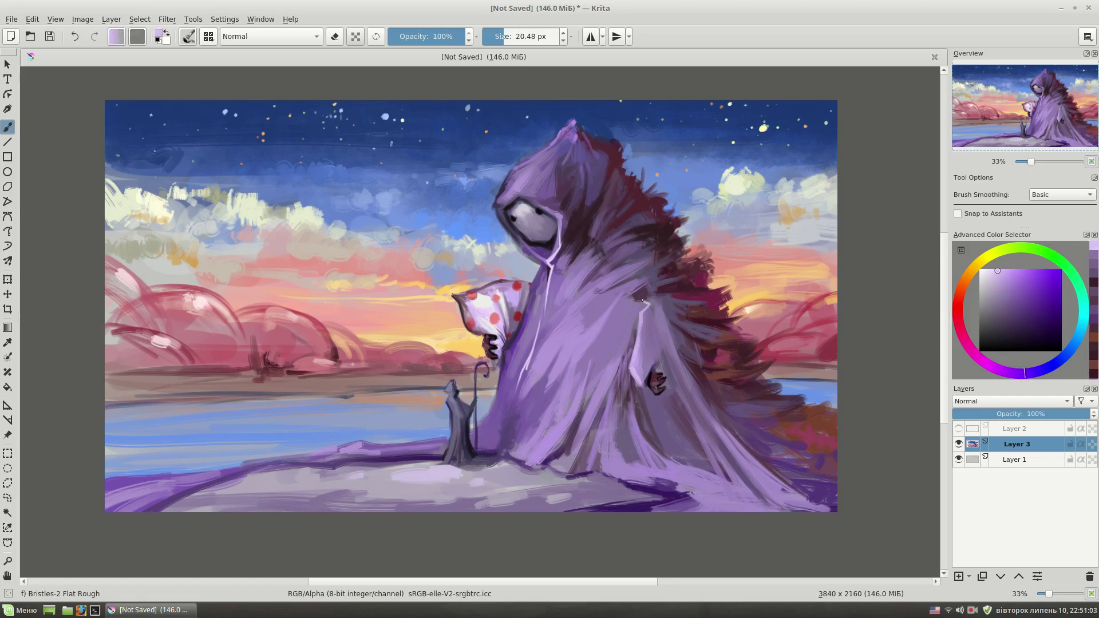
{"action": "left_click_drag", "start_coordinate": [716, 394], "coordinate": [742, 466]}
{"action": "key", "text": "bracketright"}
{"action": "key", "text": "bracketright"}
{"action": "key", "text": "bracketright"}
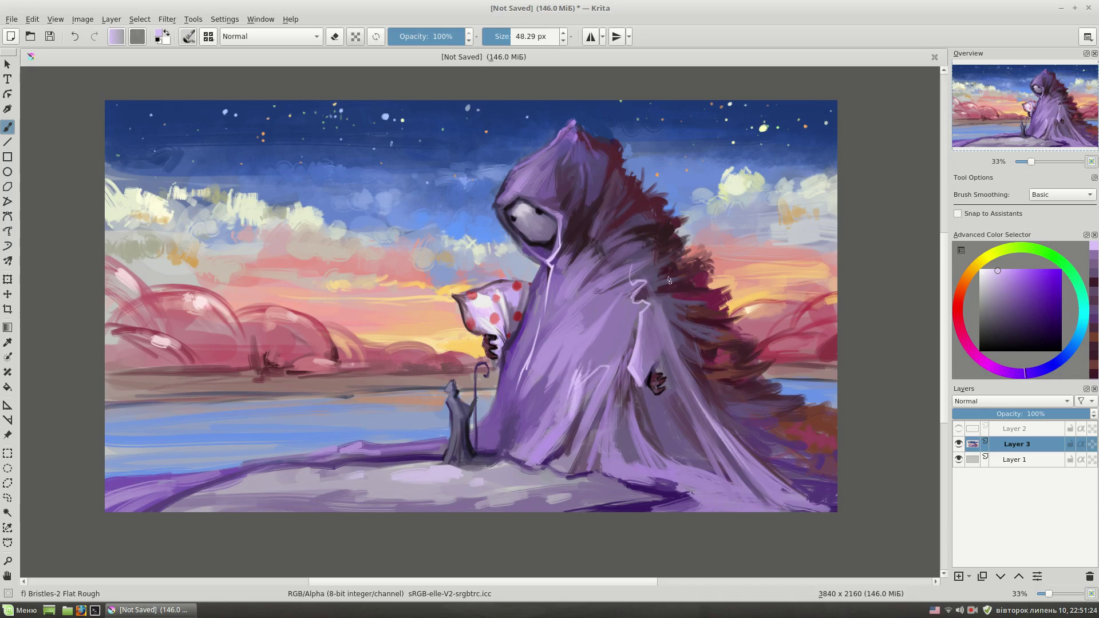
Sample dark purple and magenta cloak colours and set the brush to about 43 px.
{"action": "left_click", "coordinate": [713, 354], "text": "ctrl"}
{"action": "left_click", "coordinate": [812, 415], "text": "ctrl"}
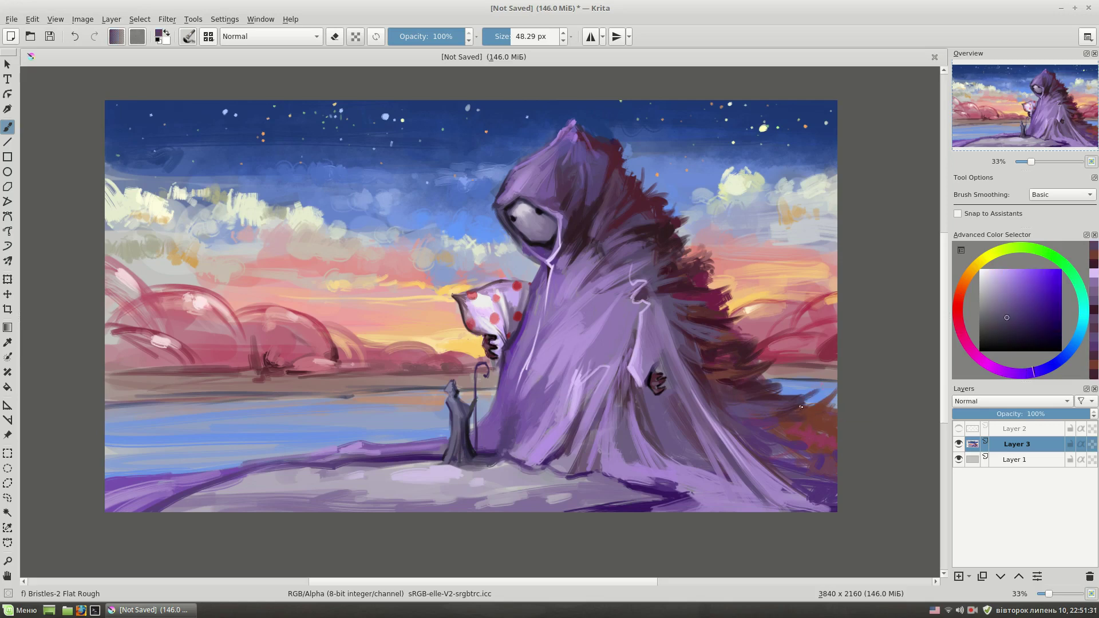
{"action": "left_click", "coordinate": [789, 444], "text": "ctrl"}
{"action": "left_click", "coordinate": [729, 416], "text": "ctrl"}
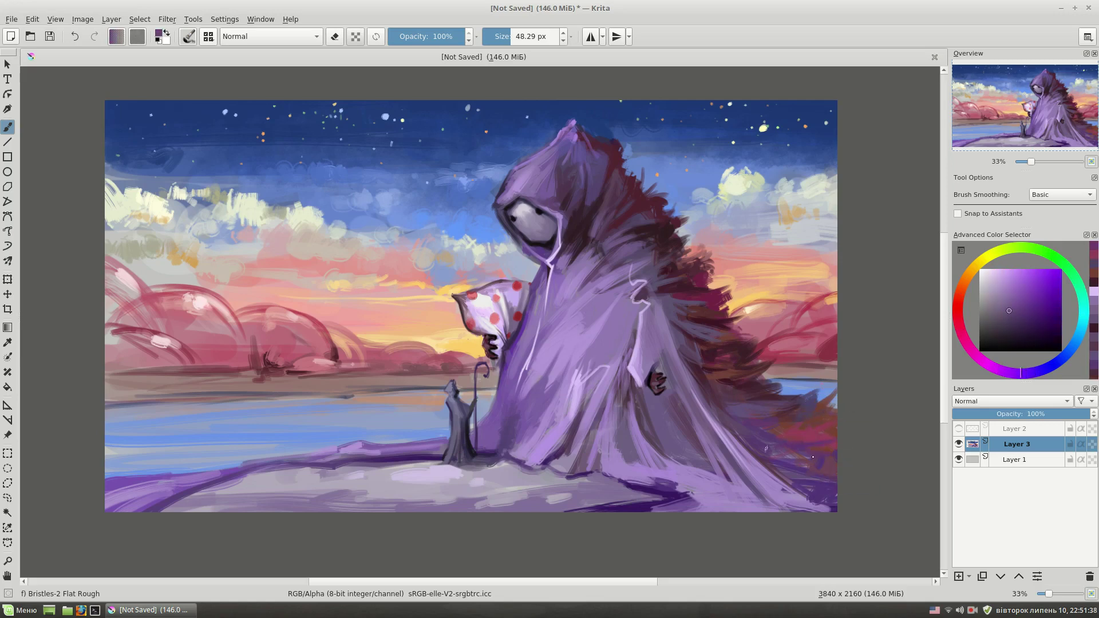
{"action": "scroll", "coordinate": [729, 416], "scroll_direction": "down", "scroll_amount": 1}
{"action": "left_click", "coordinate": [787, 448], "text": "ctrl"}
{"action": "key", "text": "bracketright"}
{"action": "key", "text": "bracketright"}
{"action": "key", "text": "bracketright"}
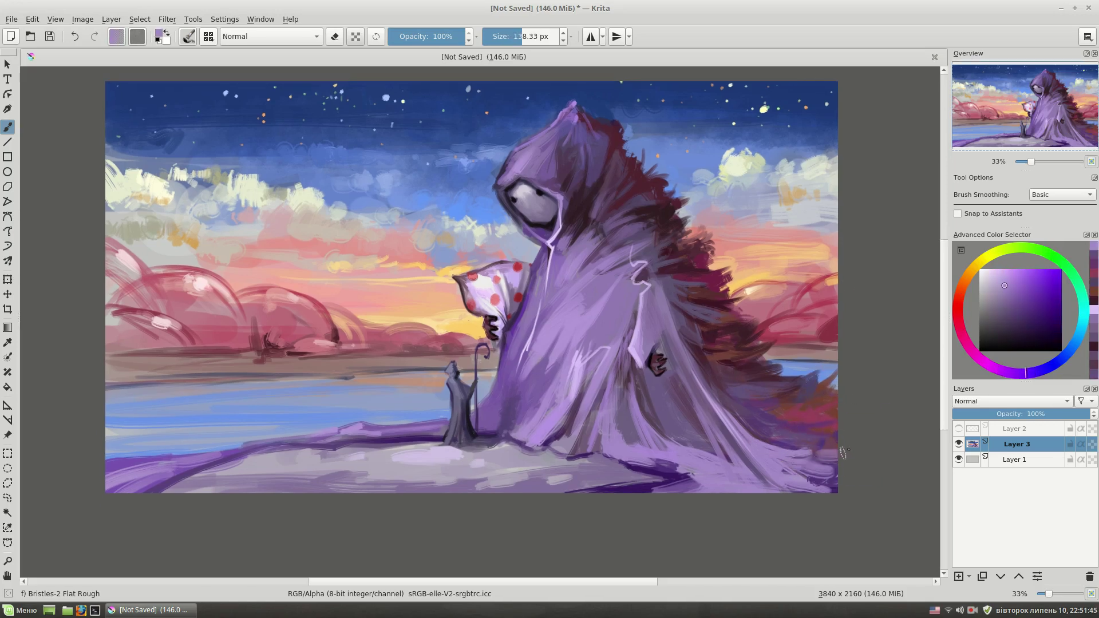
{"action": "key", "text": "bracketleft"}
{"action": "key", "text": "bracketleft"}
{"action": "key", "text": "bracketleft"}
{"action": "left_click", "coordinate": [750, 400], "text": "ctrl"}
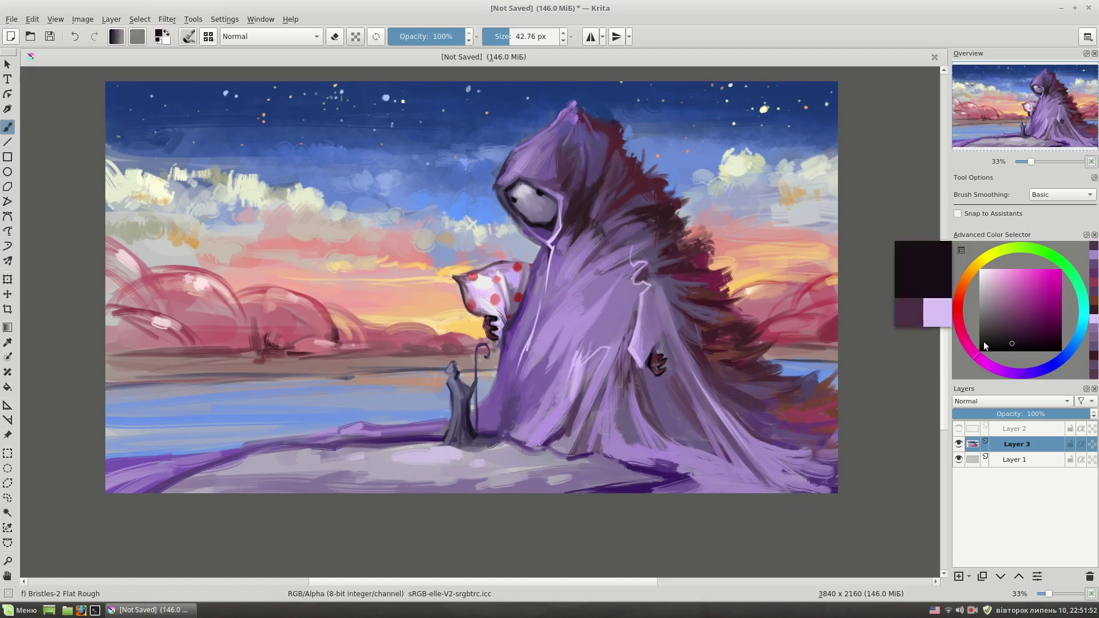
{"action": "left_click", "coordinate": [745, 410], "text": "ctrl"}
{"action": "left_click_drag", "start_coordinate": [683, 270], "coordinate": [736, 290]}
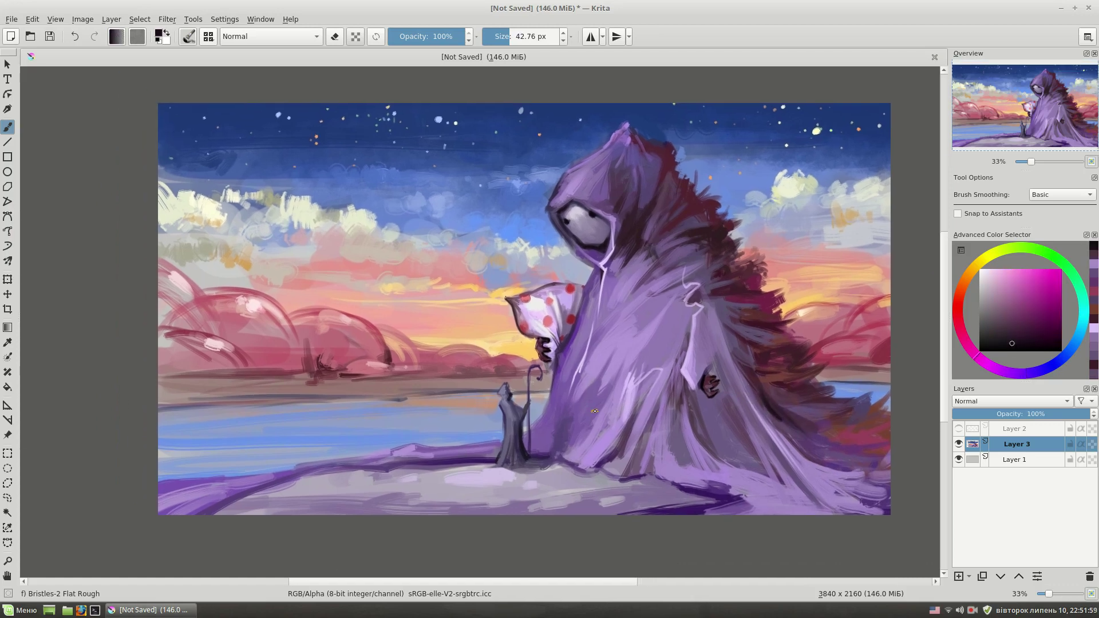
Smear and smooth the pink hills on the left with the Blender Blur brush.
{"action": "right_click", "coordinate": [403, 300]}
{"action": "left_click", "coordinate": [324, 290]}
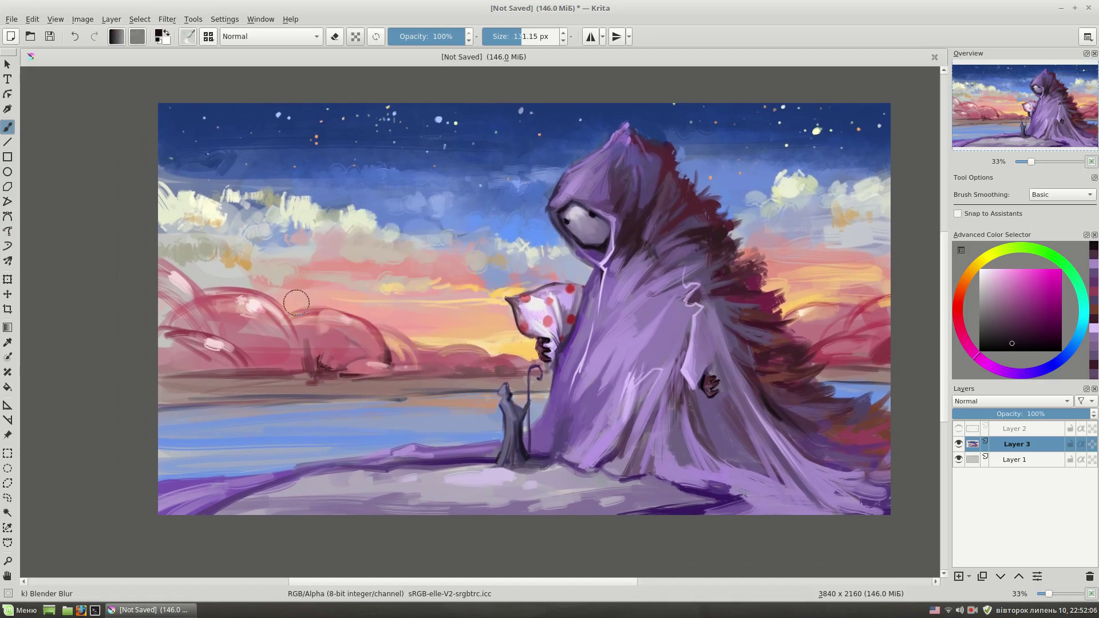
{"action": "mouse_move", "coordinate": [195, 324]}
{"action": "left_mouse_down"}
{"action": "mouse_move", "coordinate": [324, 318]}
{"action": "mouse_move", "coordinate": [337, 341]}
{"action": "left_mouse_up"}
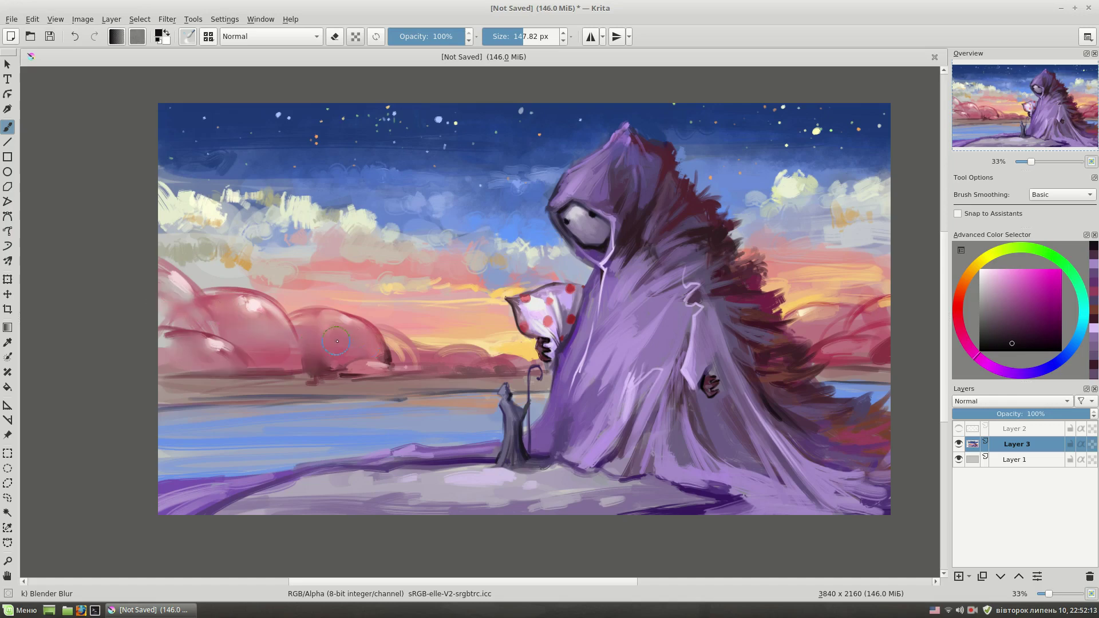
Return to the Bristles-2 Flat Rough brush via the pop-up palette.
{"action": "right_click", "coordinate": [371, 338]}
{"action": "left_click", "coordinate": [292, 320]}
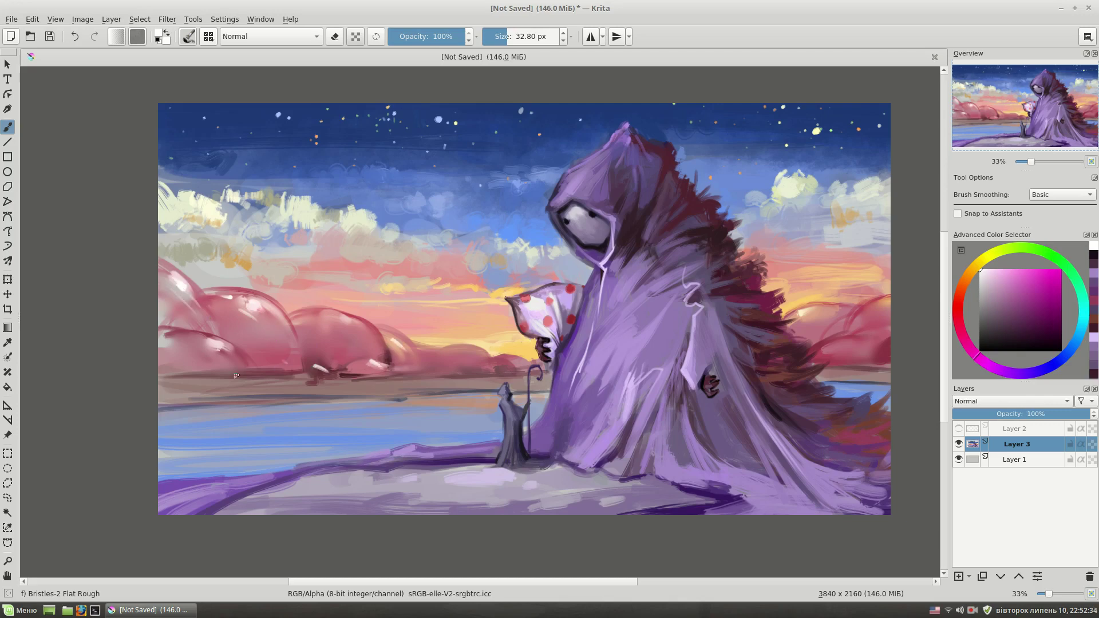
{"action": "right_click", "coordinate": [340, 331]}
{"action": "left_click", "coordinate": [327, 395]}
{"action": "right_click", "coordinate": [304, 299]}
{"action": "left_click", "coordinate": [291, 364]}
Paint a red accent stroke on the left hills and zoom to 67% on the small figure.
{"action": "left_click", "coordinate": [958, 313]}
{"action": "left_click", "coordinate": [1042, 287]}
{"action": "left_click_drag", "start_coordinate": [333, 369], "coordinate": [302, 361]}
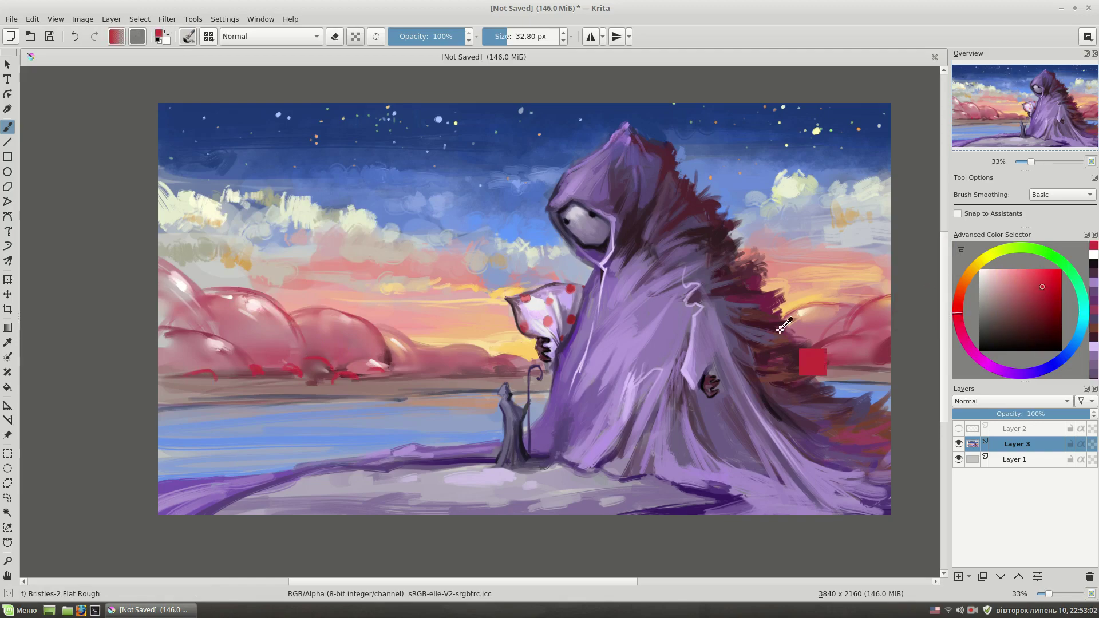
{"action": "key", "text": "plus"}
{"action": "key", "text": "plus"}
{"action": "left_click_drag", "start_coordinate": [523, 487], "coordinate": [515, 331]}
Darken the small figure's side, head, staff and base shadow in black.
{"action": "key", "text": "d"}
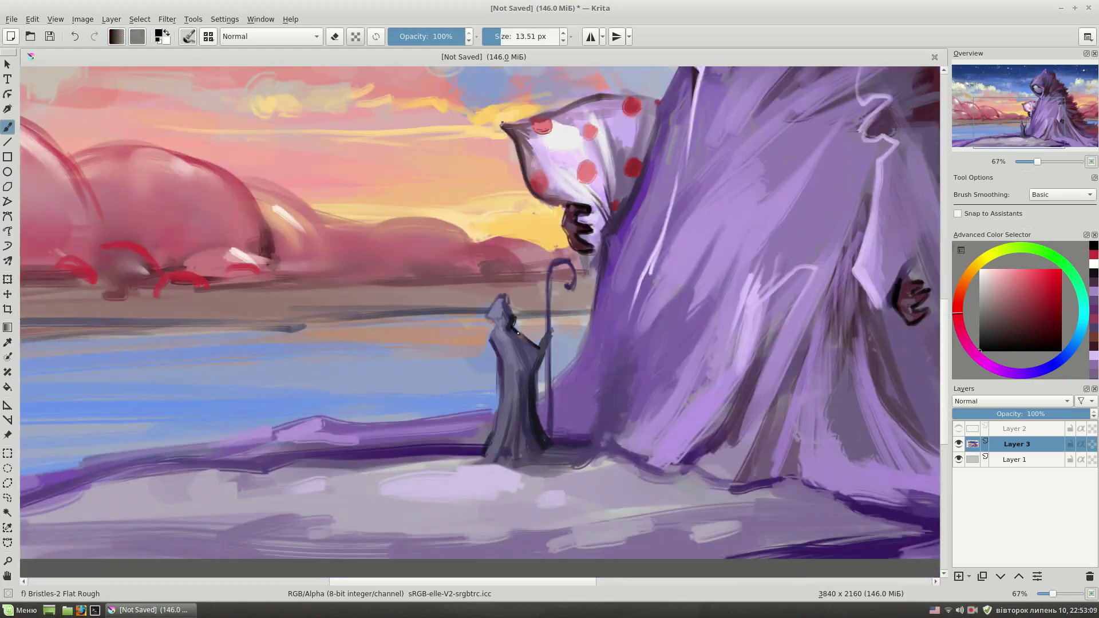
{"action": "left_click_drag", "start_coordinate": [525, 377], "coordinate": [540, 360]}
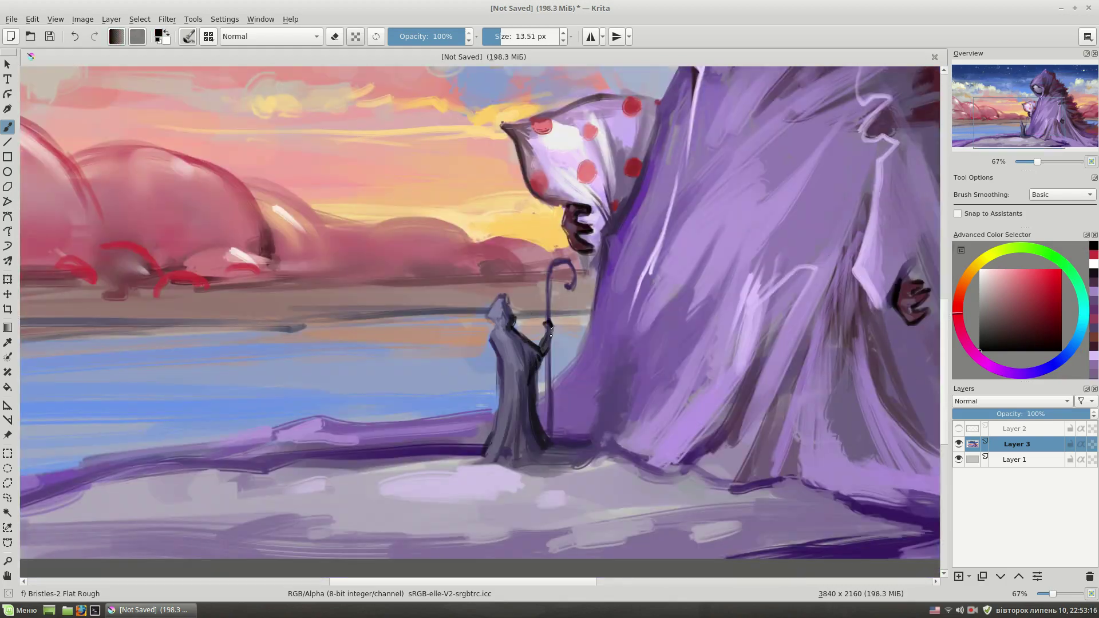
{"action": "left_click_drag", "start_coordinate": [508, 304], "coordinate": [512, 308]}
{"action": "left_click_drag", "start_coordinate": [538, 361], "coordinate": [551, 443]}
{"action": "mouse_move", "coordinate": [553, 392]}
{"action": "left_mouse_down"}
{"action": "mouse_move", "coordinate": [559, 450]}
{"action": "mouse_move", "coordinate": [597, 443]}
{"action": "left_mouse_up"}
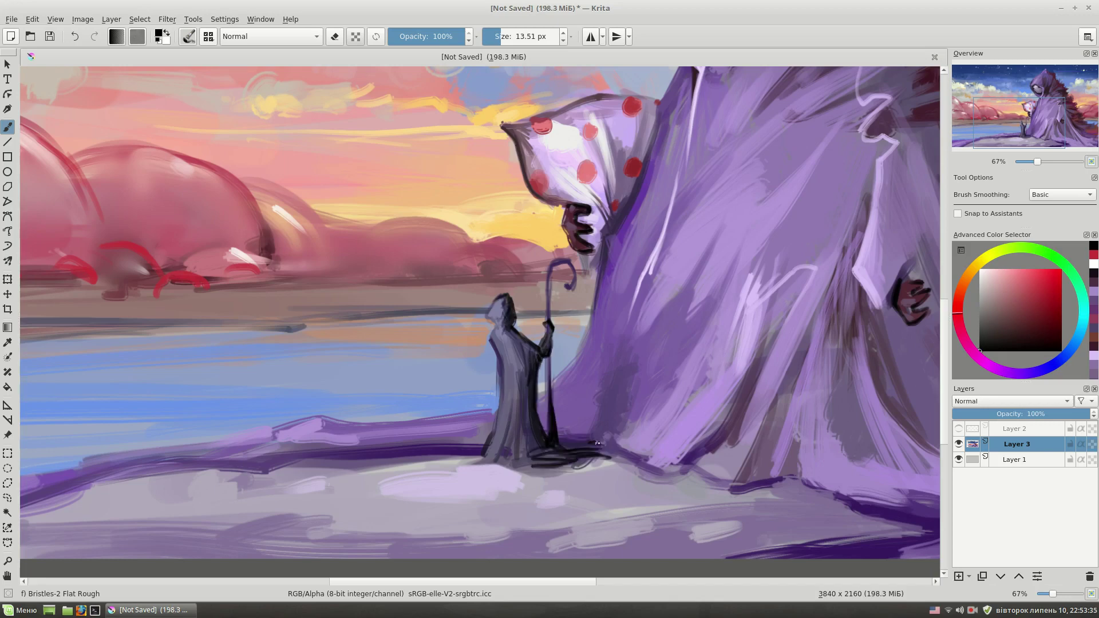
Paint a light grey-violet stroke at the small figure's base.
{"action": "left_click", "coordinate": [512, 420], "text": "ctrl"}
{"action": "mouse_move", "coordinate": [474, 474]}
{"action": "left_mouse_down"}
{"action": "mouse_move", "coordinate": [515, 471]}
{"action": "mouse_move", "coordinate": [491, 464]}
{"action": "mouse_move", "coordinate": [499, 441]}
{"action": "left_mouse_up"}
{"action": "left_click", "coordinate": [543, 431], "text": "ctrl"}
{"action": "left_click", "coordinate": [514, 341], "text": "ctrl"}
Pick a light blue-violet colour and fit the whole painting at 33%.
{"action": "left_click_drag", "start_coordinate": [618, 278], "coordinate": [574, 290]}
{"action": "left_click", "coordinate": [437, 337], "text": "ctrl"}
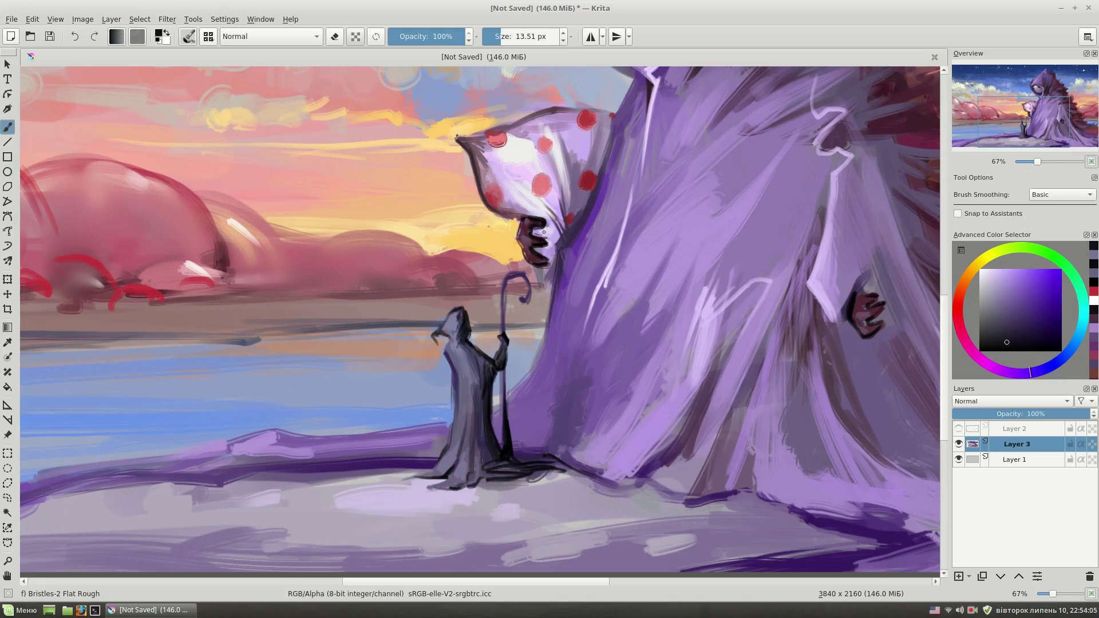
{"action": "left_click", "coordinate": [452, 339], "text": "ctrl"}
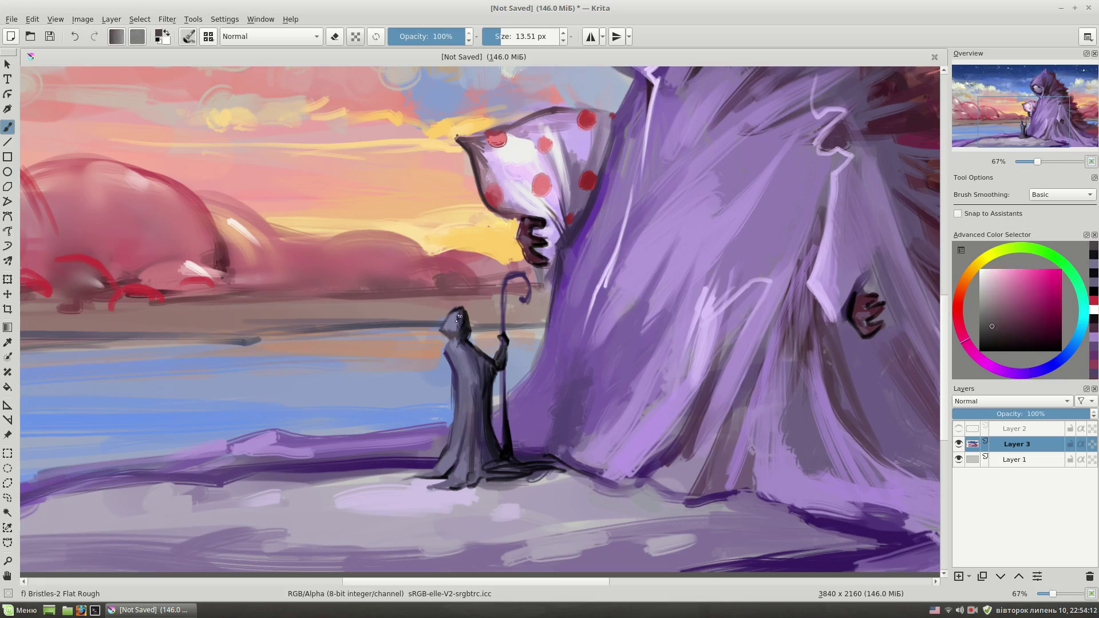
{"action": "left_click", "coordinate": [458, 317], "text": "ctrl"}
{"action": "left_click", "coordinate": [993, 283]}
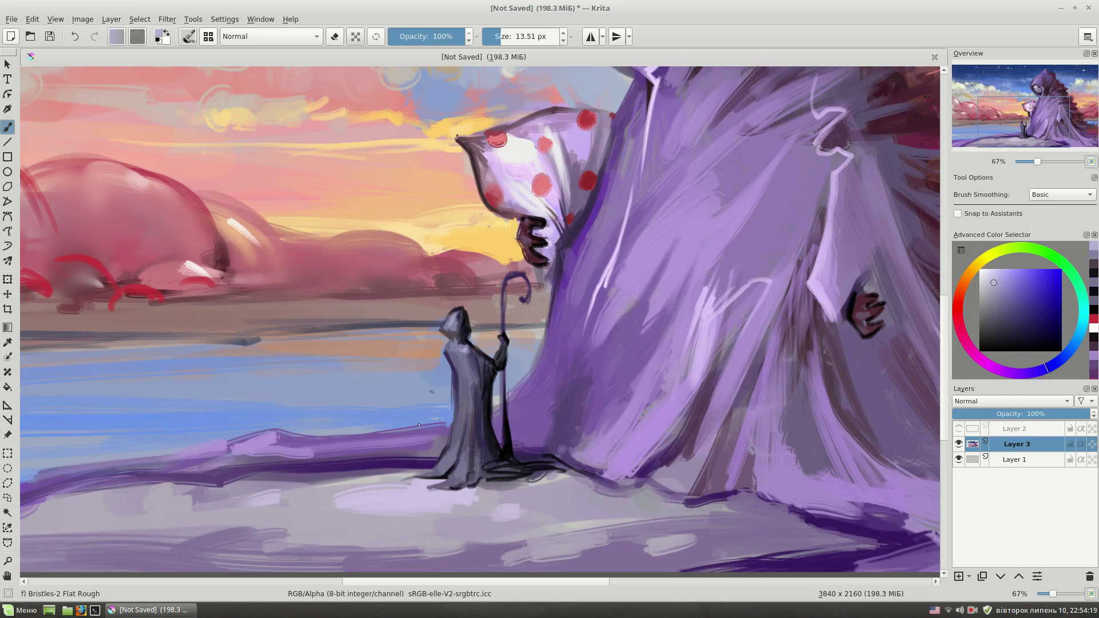
{"action": "key", "text": "2"}
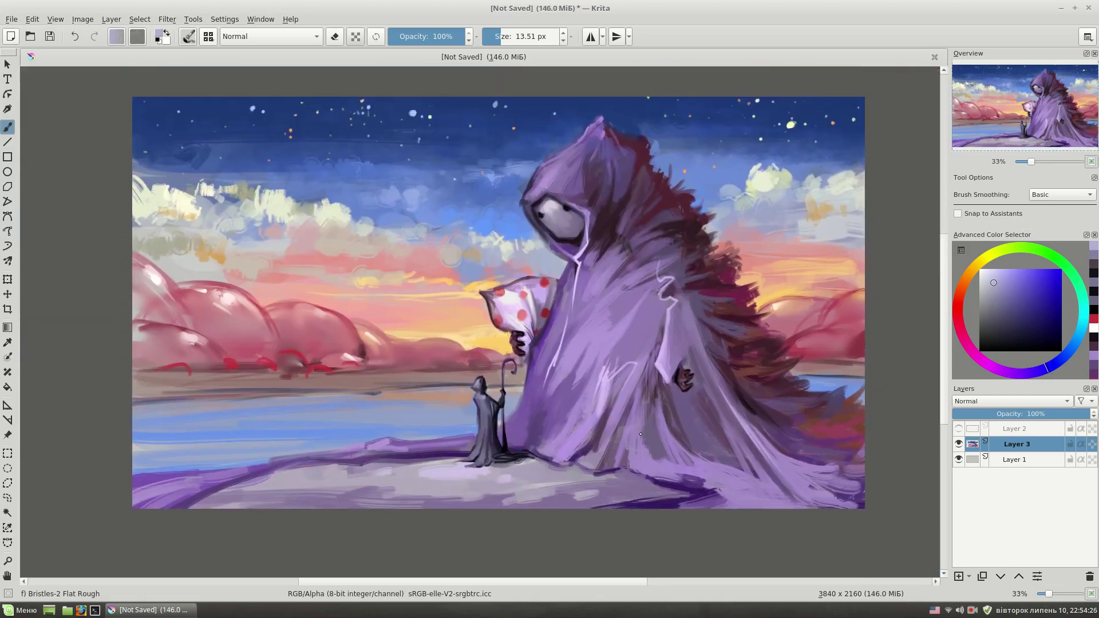
Paint over the dark line above the creature's eye with the hood's light purple.
{"action": "scroll", "coordinate": [611, 279], "scroll_direction": "up", "scroll_amount": 2}
{"action": "left_click", "coordinate": [611, 279], "text": "ctrl"}
{"action": "left_click_drag", "start_coordinate": [598, 278], "coordinate": [556, 245]}
{"action": "left_click", "coordinate": [1005, 276]}
{"action": "mouse_move", "coordinate": [608, 281]}
{"action": "left_mouse_down"}
{"action": "mouse_move", "coordinate": [557, 246]}
{"action": "mouse_move", "coordinate": [520, 260]}
{"action": "mouse_move", "coordinate": [558, 232]}
{"action": "left_mouse_up"}
Add black strokes under the creature's face.
{"action": "left_click", "coordinate": [621, 301], "text": "ctrl"}
{"action": "left_click_drag", "start_coordinate": [553, 321], "coordinate": [619, 330]}
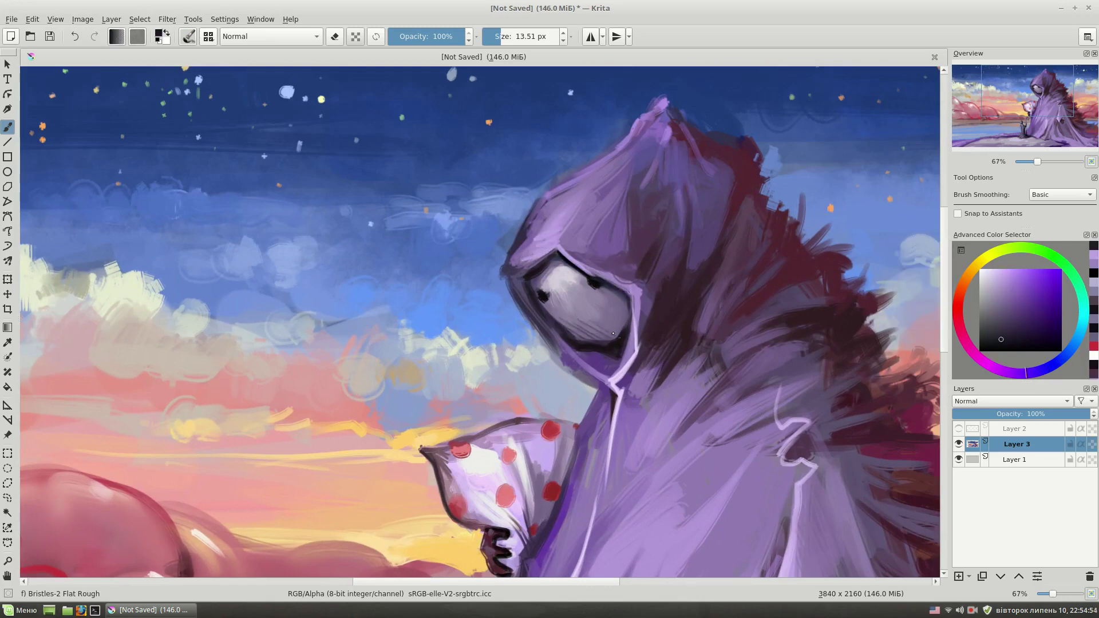
{"action": "mouse_move", "coordinate": [636, 382]}
{"action": "left_mouse_down"}
{"action": "mouse_move", "coordinate": [542, 288]}
{"action": "mouse_move", "coordinate": [546, 371]}
{"action": "left_mouse_up"}
Cover the dark maroon at the hood top with light purple.
{"action": "left_click", "coordinate": [543, 288], "text": "ctrl"}
{"action": "left_click", "coordinate": [705, 244], "text": "ctrl"}
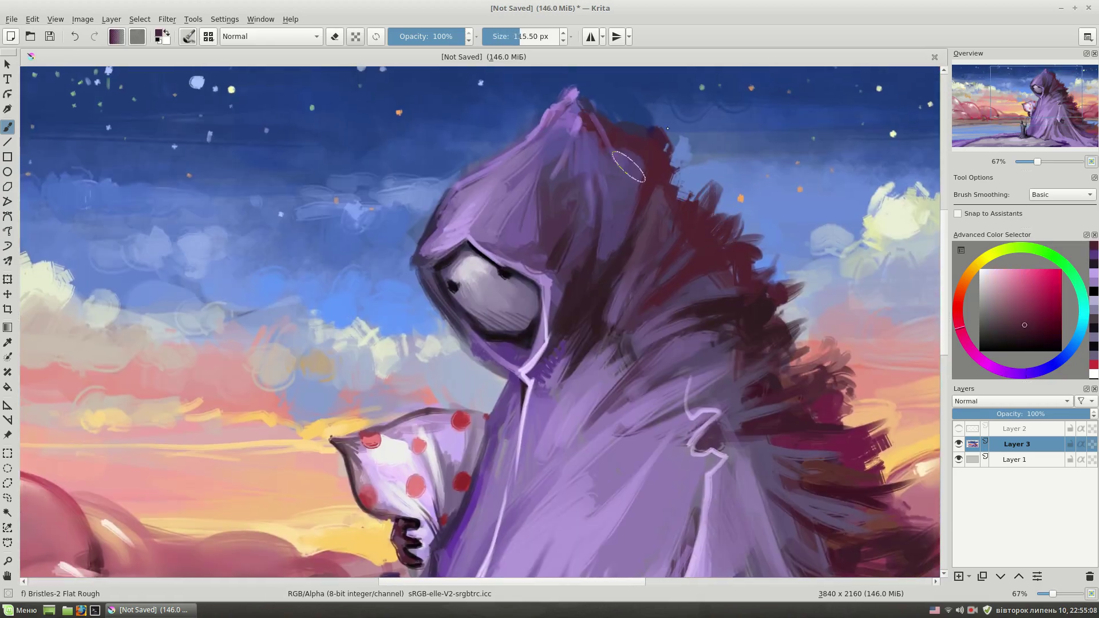
{"action": "left_click_drag", "start_coordinate": [725, 178], "coordinate": [711, 222]}
{"action": "left_click", "coordinate": [711, 223], "text": "ctrl"}
{"action": "left_click_drag", "start_coordinate": [640, 215], "coordinate": [616, 276]}
{"action": "left_click", "coordinate": [584, 233], "text": "ctrl"}
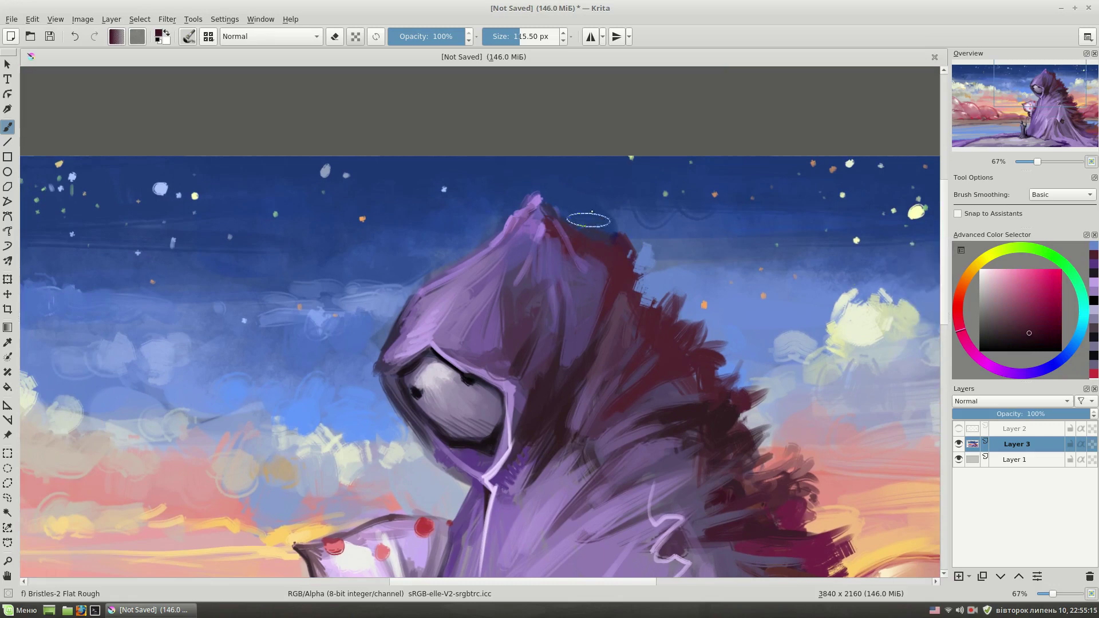
{"action": "left_click", "coordinate": [538, 216], "text": "ctrl"}
{"action": "left_click_drag", "start_coordinate": [535, 209], "coordinate": [590, 247]}
{"action": "left_click_drag", "start_coordinate": [524, 220], "coordinate": [505, 244]}
Sample navy and light greyish-blue sky colours and zoom out to the whole painting.
{"action": "left_click", "coordinate": [426, 262], "text": "ctrl"}
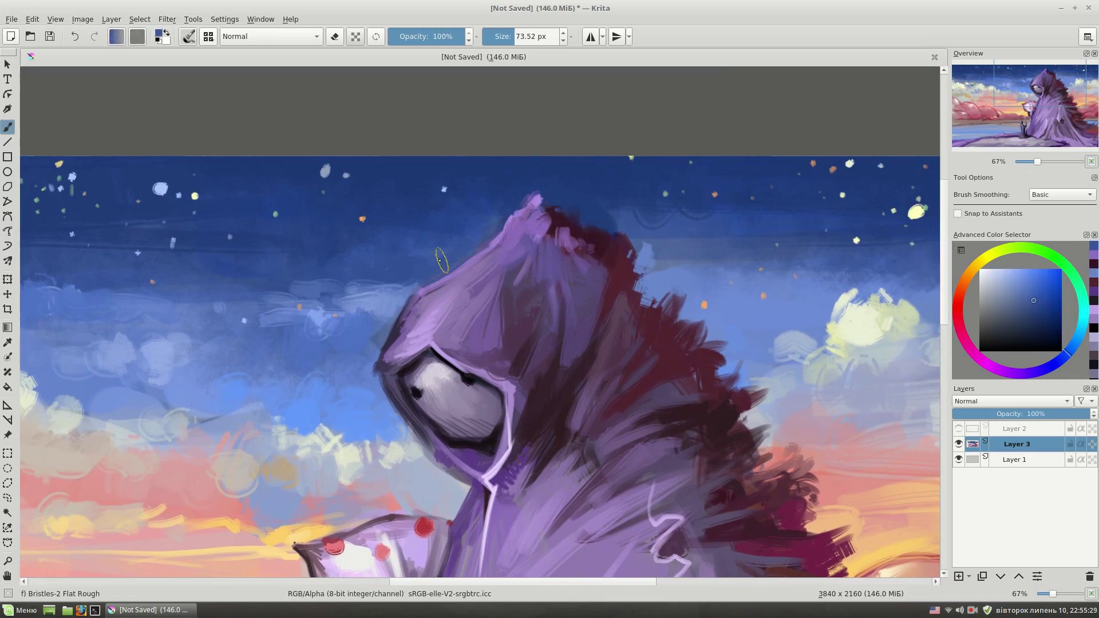
{"action": "left_click_drag", "start_coordinate": [742, 381], "coordinate": [739, 245]}
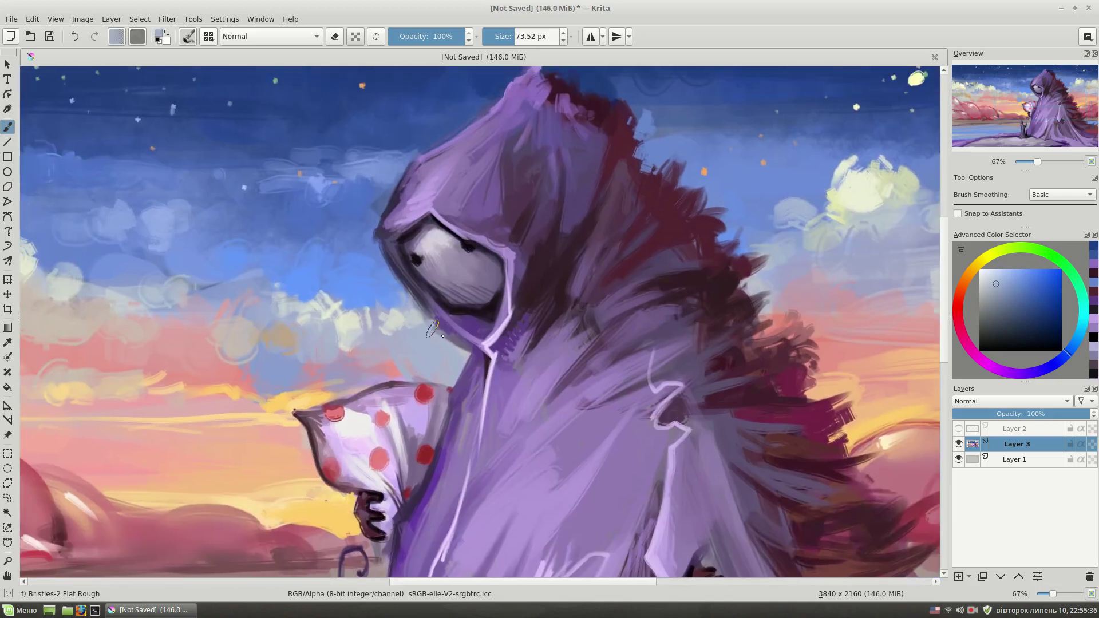
{"action": "left_click", "coordinate": [435, 329], "text": "ctrl"}
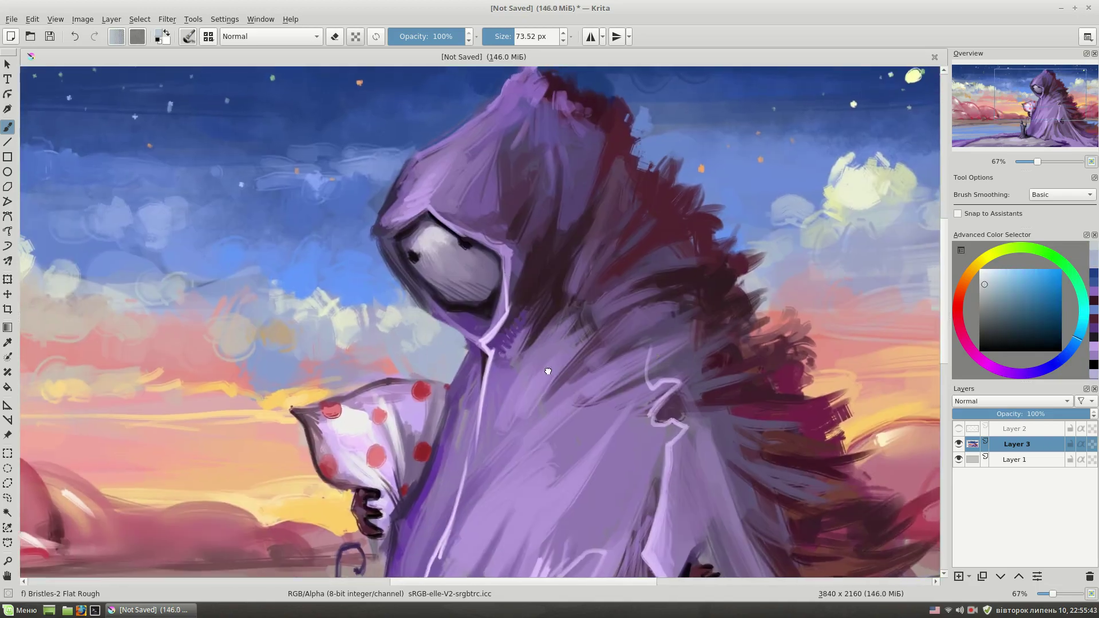
{"action": "key", "text": "minus"}
{"action": "key", "text": "minus"}
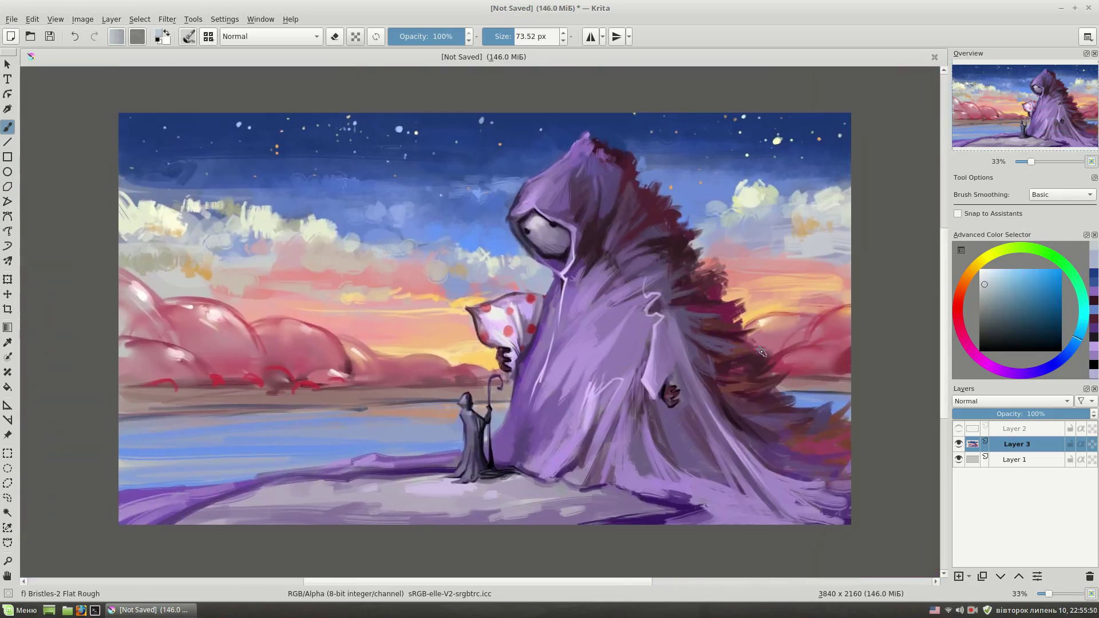
Enlarge the brush and sample pale pink, magenta and orange tones from the sky.
{"action": "key", "text": "minus"}
{"action": "key", "text": "minus"}
{"action": "key", "text": "plus"}
{"action": "key", "text": "plus"}
{"action": "key", "text": "bracketright"}
{"action": "left_click", "coordinate": [733, 271], "text": "ctrl"}
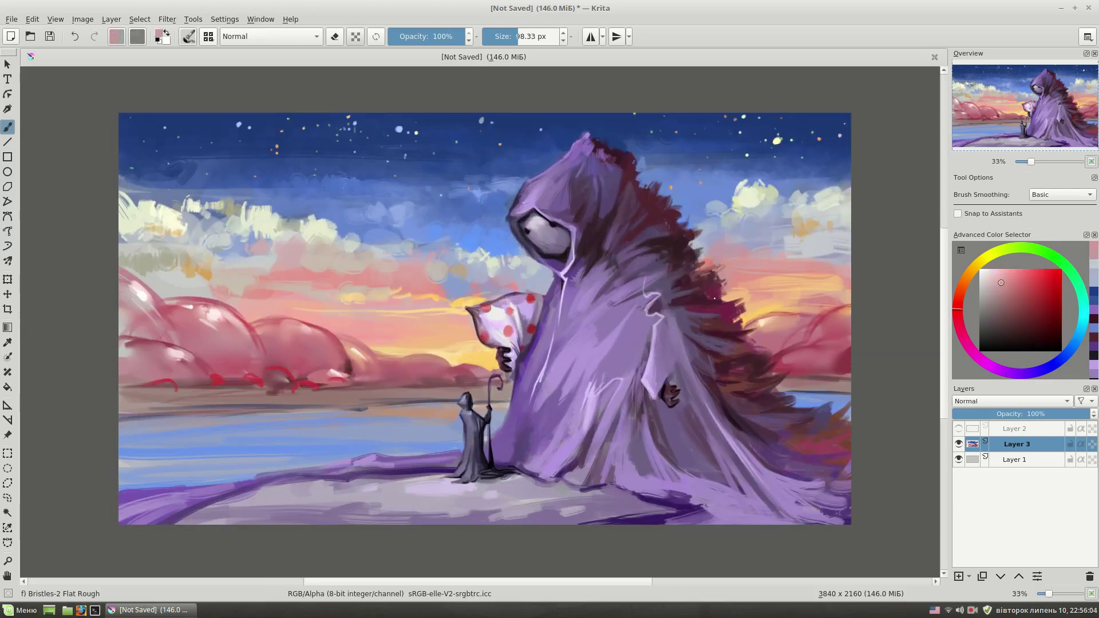
{"action": "left_click", "coordinate": [714, 298], "text": "ctrl"}
{"action": "left_click_drag", "start_coordinate": [718, 267], "coordinate": [709, 248]}
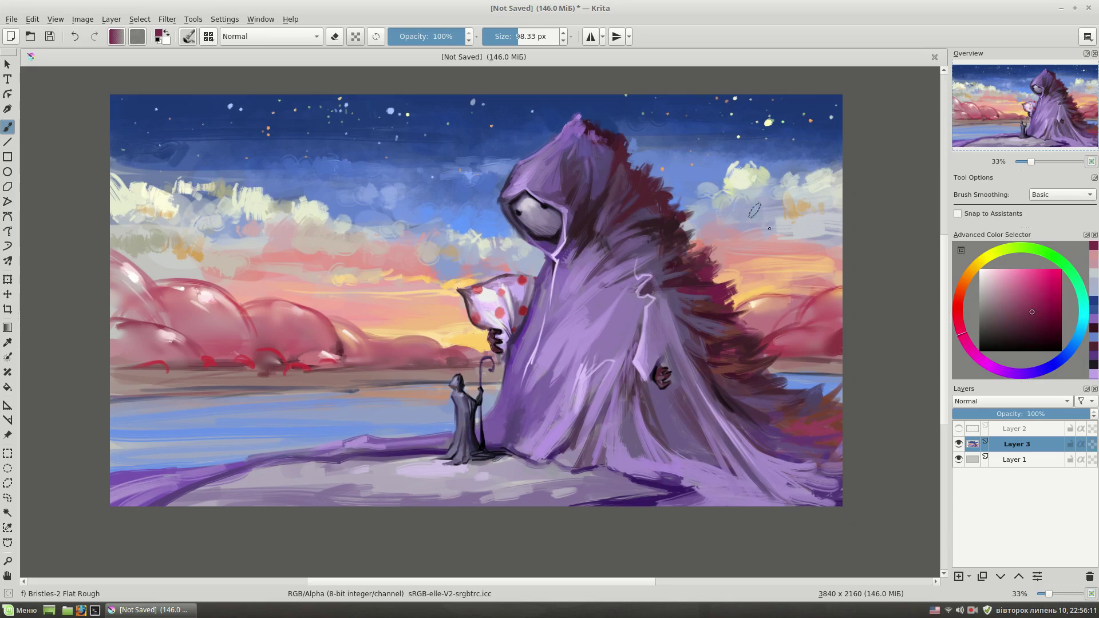
{"action": "left_click", "coordinate": [747, 292], "text": "ctrl"}
{"action": "left_click_drag", "start_coordinate": [746, 273], "coordinate": [767, 275]}
{"action": "left_click", "coordinate": [863, 318], "text": "ctrl"}
{"action": "left_click", "coordinate": [850, 280], "text": "ctrl"}
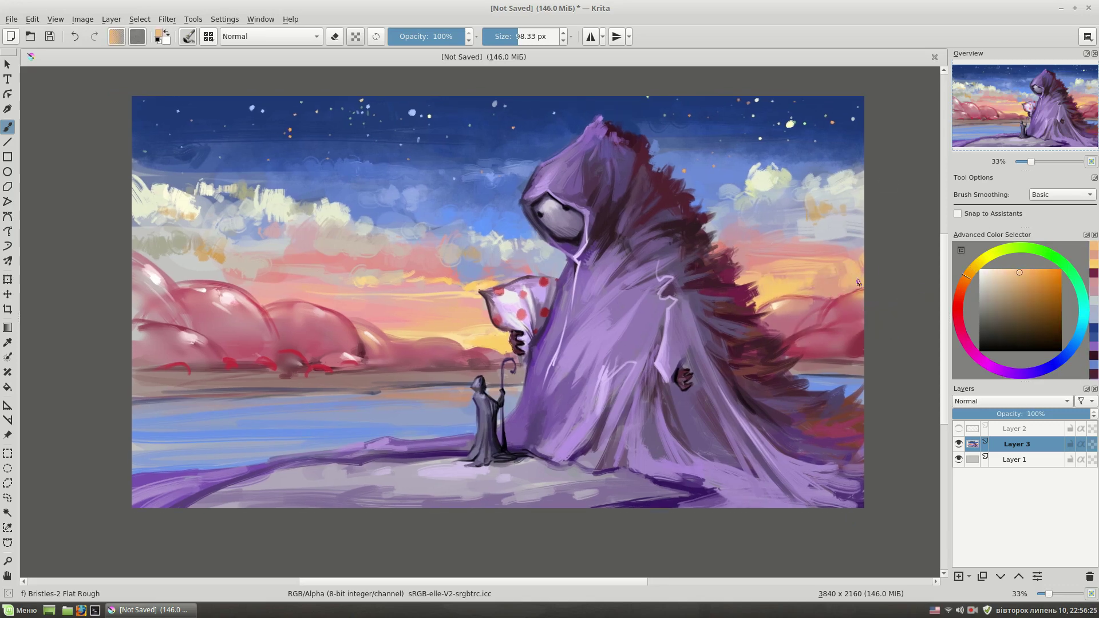
Enlarge the brush to about 131 px and paint pale blue strokes into the right-hand clouds.
{"action": "left_click", "coordinate": [394, 192], "text": "ctrl"}
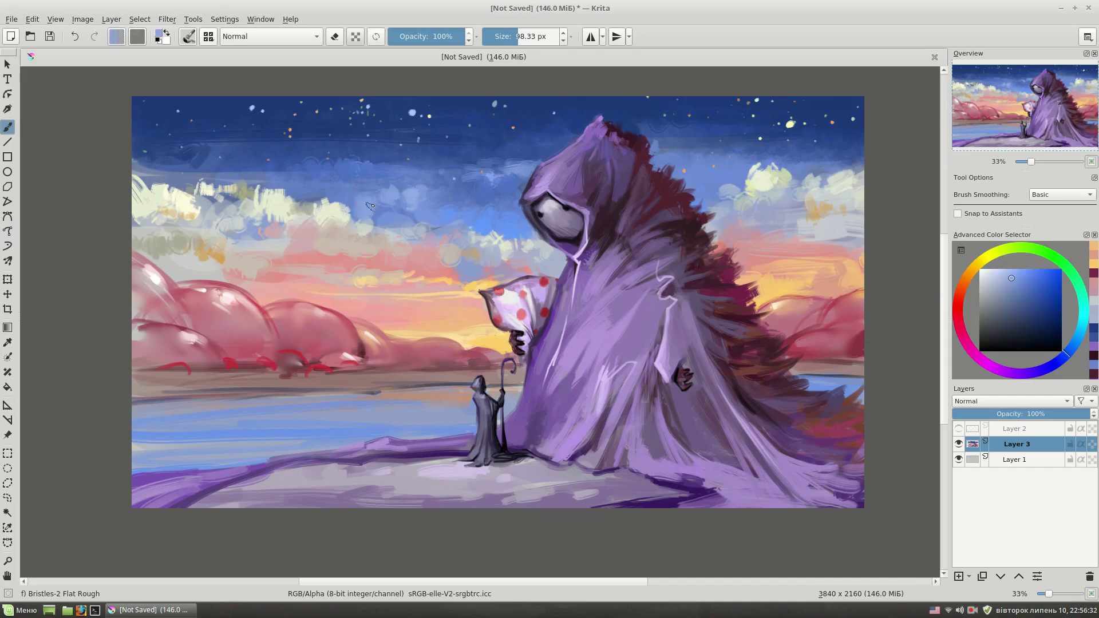
{"action": "left_click_drag", "start_coordinate": [353, 208], "coordinate": [444, 205]}
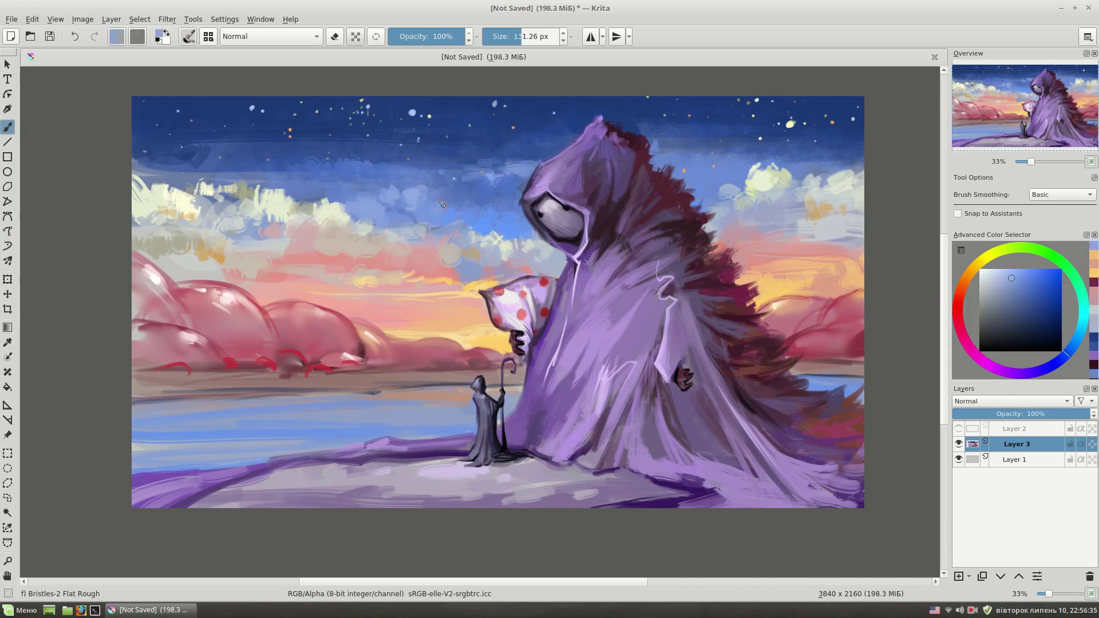
{"action": "left_click", "coordinate": [367, 214], "text": "ctrl"}
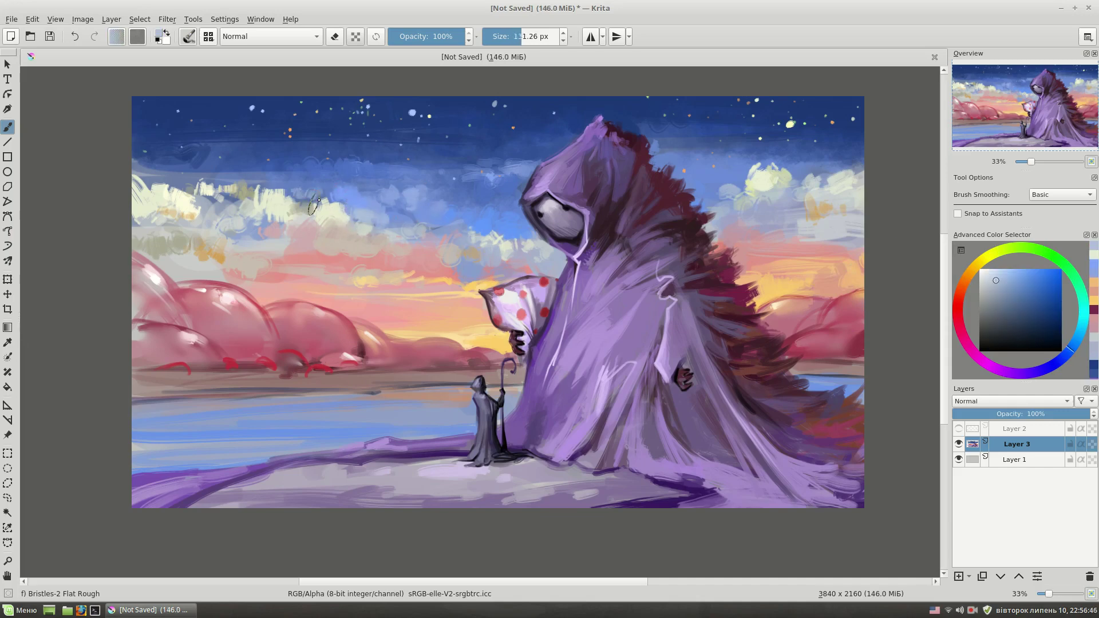
{"action": "mouse_move", "coordinate": [805, 163]}
{"action": "left_mouse_down"}
{"action": "mouse_move", "coordinate": [841, 166]}
{"action": "mouse_move", "coordinate": [865, 148]}
{"action": "left_mouse_up"}
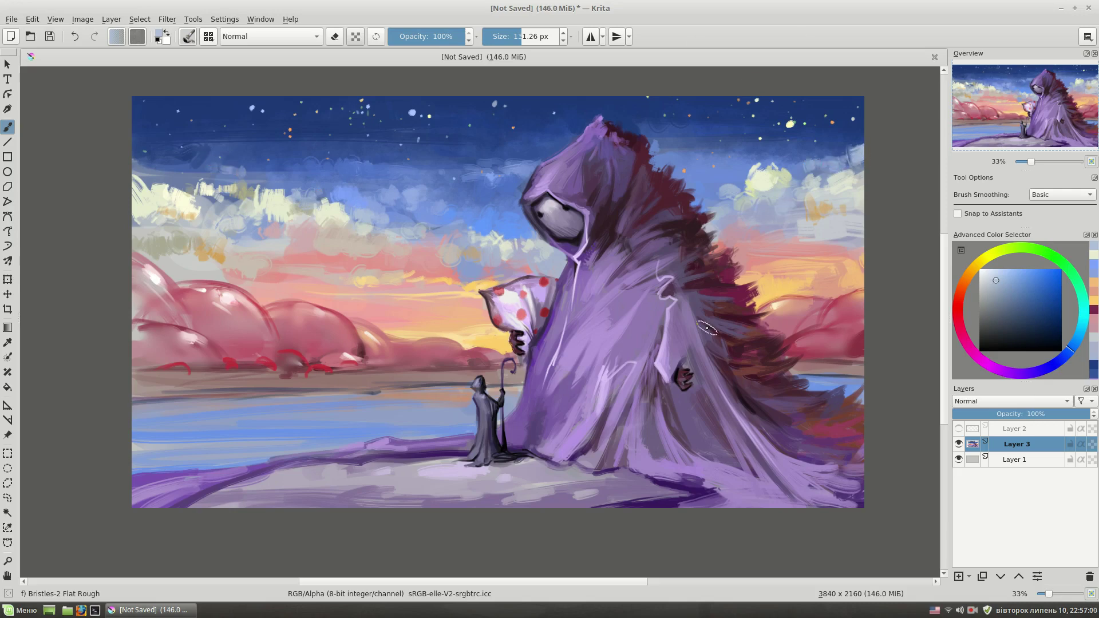
Paint saturated blue strokes across the lower-left water.
{"action": "left_click", "coordinate": [1043, 275]}
{"action": "mouse_move", "coordinate": [247, 458]}
{"action": "left_mouse_down"}
{"action": "mouse_move", "coordinate": [123, 468]}
{"action": "mouse_move", "coordinate": [318, 453]}
{"action": "left_mouse_up"}
{"action": "mouse_move", "coordinate": [140, 441]}
{"action": "left_mouse_down"}
{"action": "mouse_move", "coordinate": [432, 430]}
{"action": "mouse_move", "coordinate": [131, 439]}
{"action": "mouse_move", "coordinate": [267, 418]}
{"action": "left_mouse_up"}
{"action": "left_click", "coordinate": [388, 465], "text": "ctrl"}
{"action": "left_click_drag", "start_coordinate": [895, 297], "coordinate": [848, 298], "text": "shift"}
{"action": "mouse_move", "coordinate": [273, 461]}
{"action": "left_mouse_down"}
{"action": "mouse_move", "coordinate": [187, 465]}
{"action": "mouse_move", "coordinate": [423, 428]}
{"action": "mouse_move", "coordinate": [427, 414]}
{"action": "left_mouse_up"}
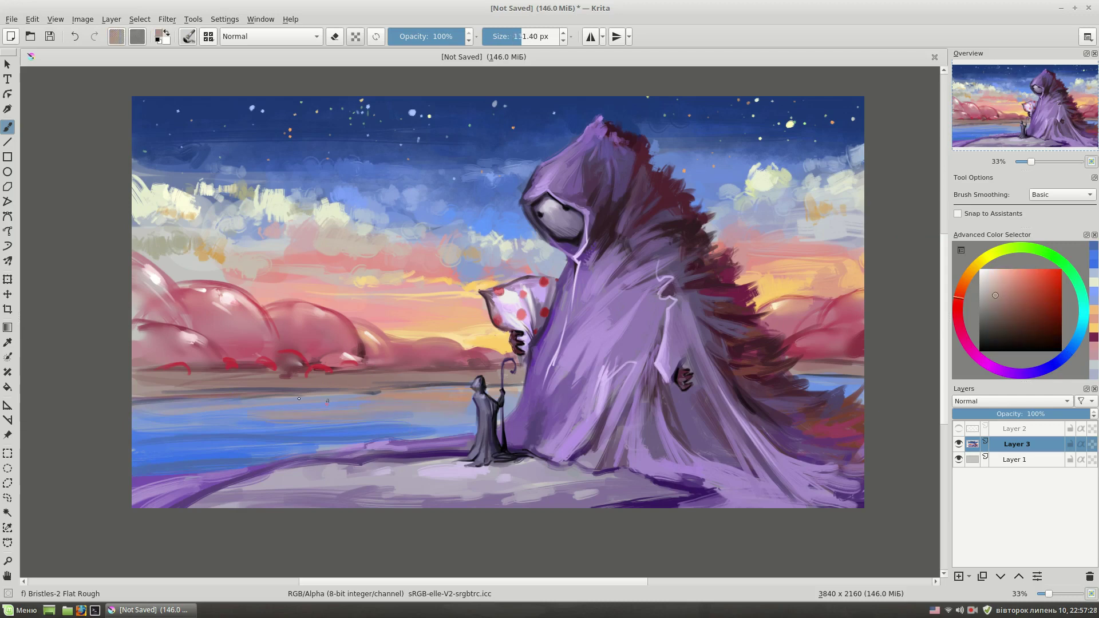
Paint dark purple strokes along the horizon.
{"action": "left_click", "coordinate": [710, 321], "text": "ctrl"}
{"action": "left_click", "coordinate": [1009, 376]}
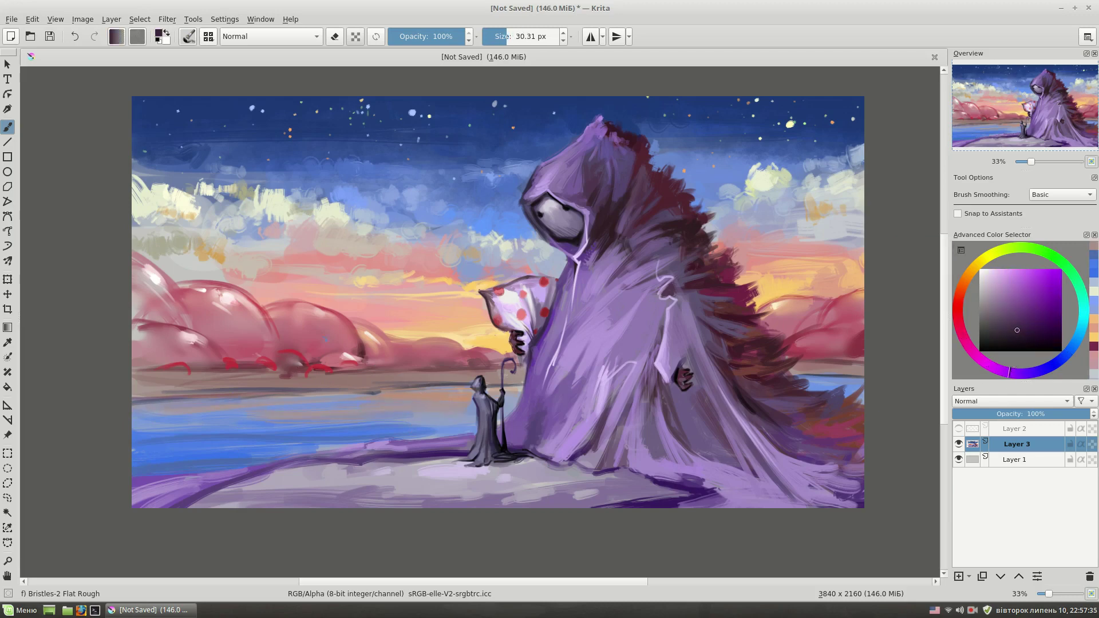
{"action": "left_click_drag", "start_coordinate": [332, 388], "coordinate": [456, 386]}
{"action": "left_click", "coordinate": [250, 383], "text": "ctrl"}
{"action": "left_click_drag", "start_coordinate": [133, 400], "coordinate": [261, 393]}
{"action": "left_click", "coordinate": [528, 347], "text": "ctrl"}
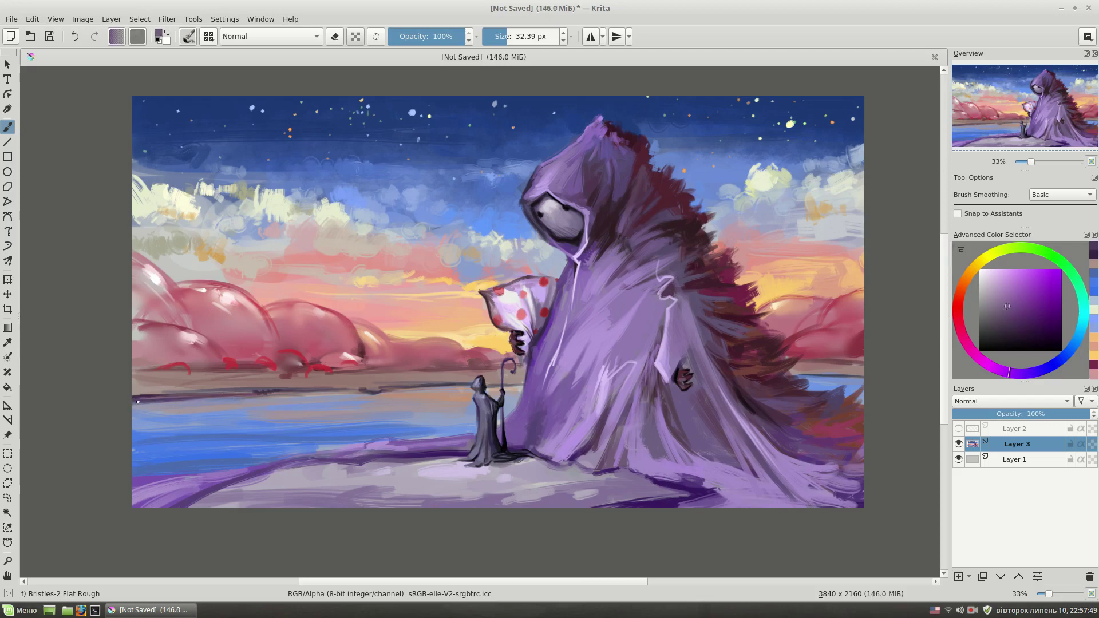
{"action": "left_click_drag", "start_coordinate": [459, 392], "coordinate": [260, 407]}
Stroke dark purple across the foreground ground, then sample lighter magenta and violet tones.
{"action": "left_click", "coordinate": [412, 474], "text": "ctrl"}
{"action": "left_click_drag", "start_coordinate": [132, 481], "coordinate": [479, 431]}
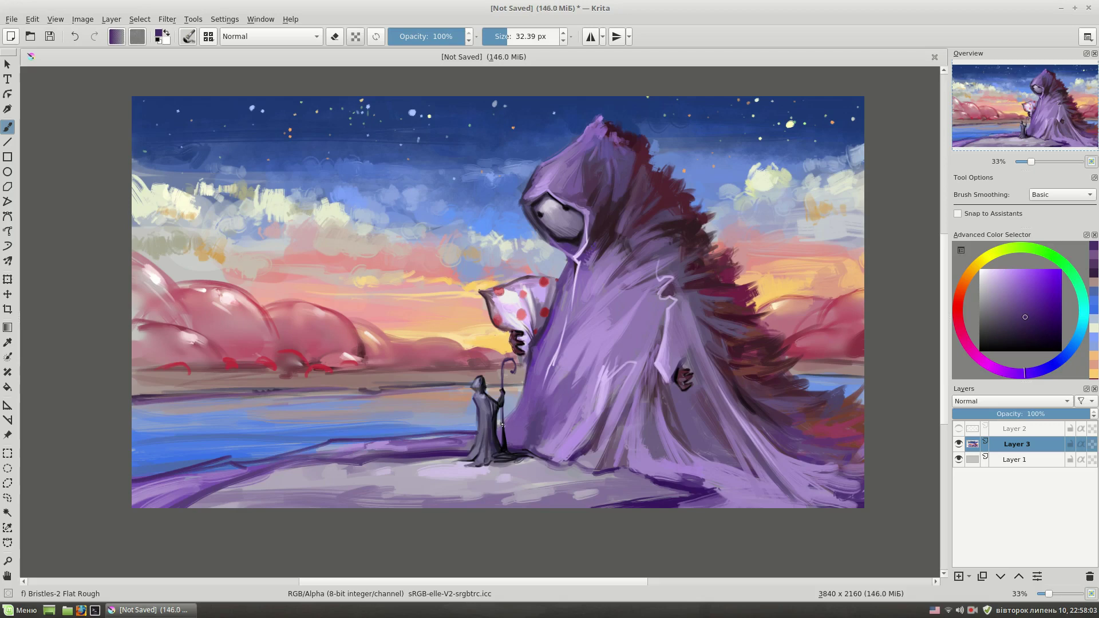
{"action": "mouse_move", "coordinate": [226, 458]}
{"action": "left_mouse_down"}
{"action": "mouse_move", "coordinate": [213, 478]}
{"action": "mouse_move", "coordinate": [236, 475]}
{"action": "left_mouse_up"}
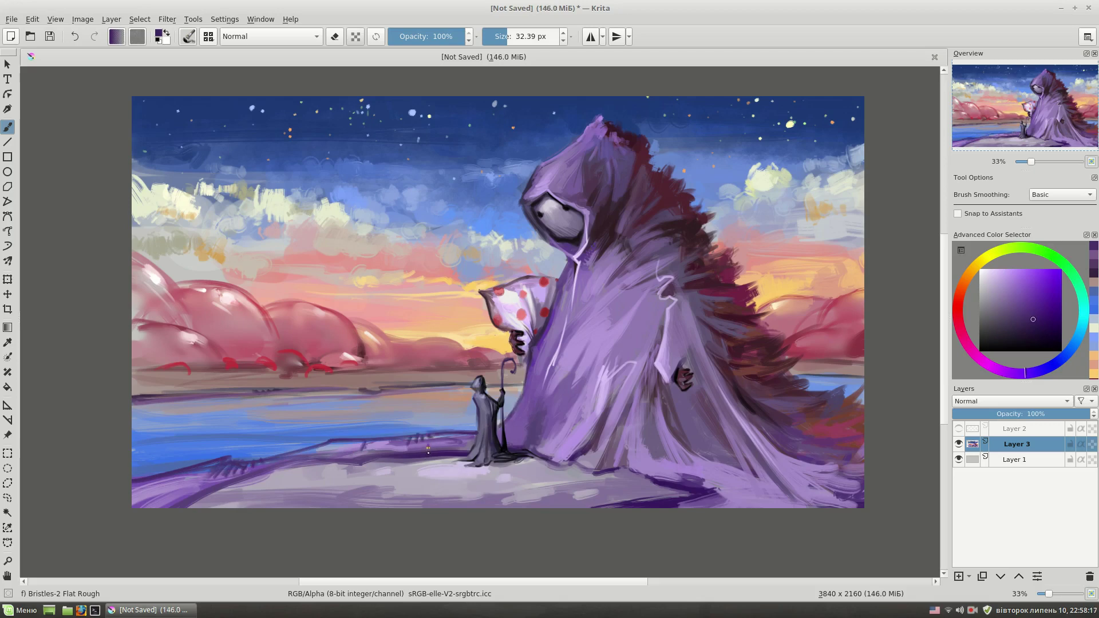
{"action": "left_click", "coordinate": [635, 479], "text": "ctrl"}
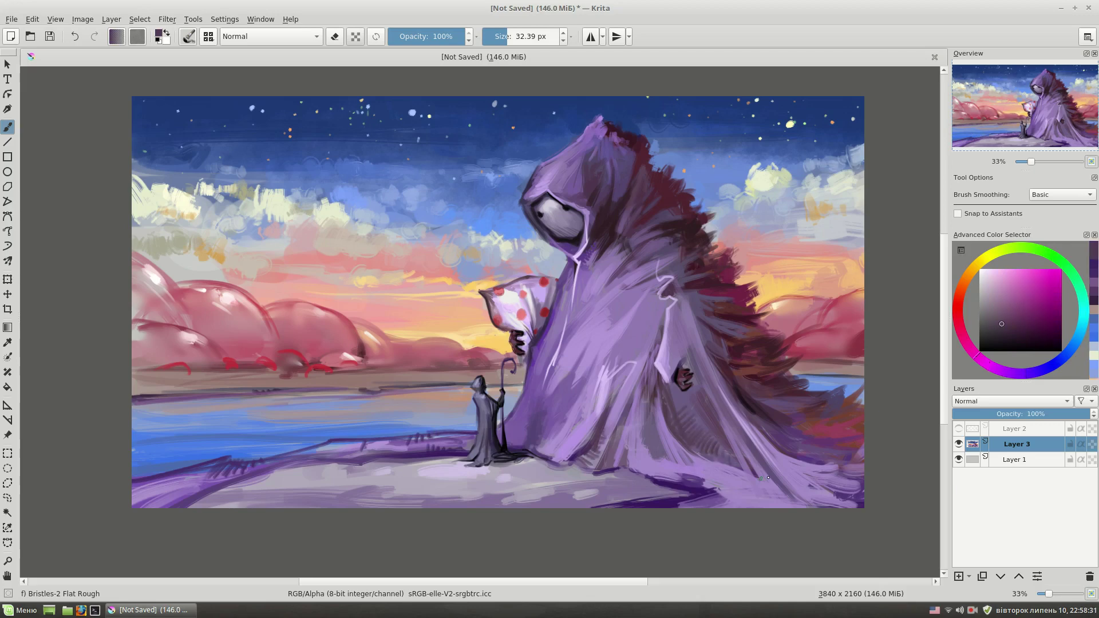
{"action": "left_click", "coordinate": [682, 398], "text": "ctrl"}
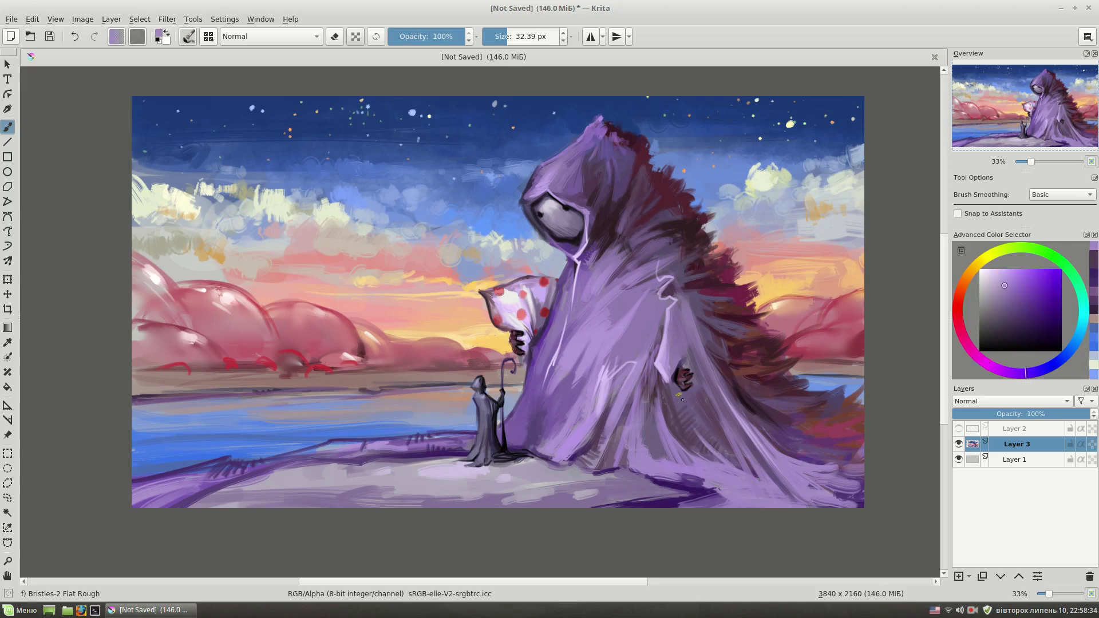
{"action": "left_click", "coordinate": [697, 471], "text": "ctrl"}
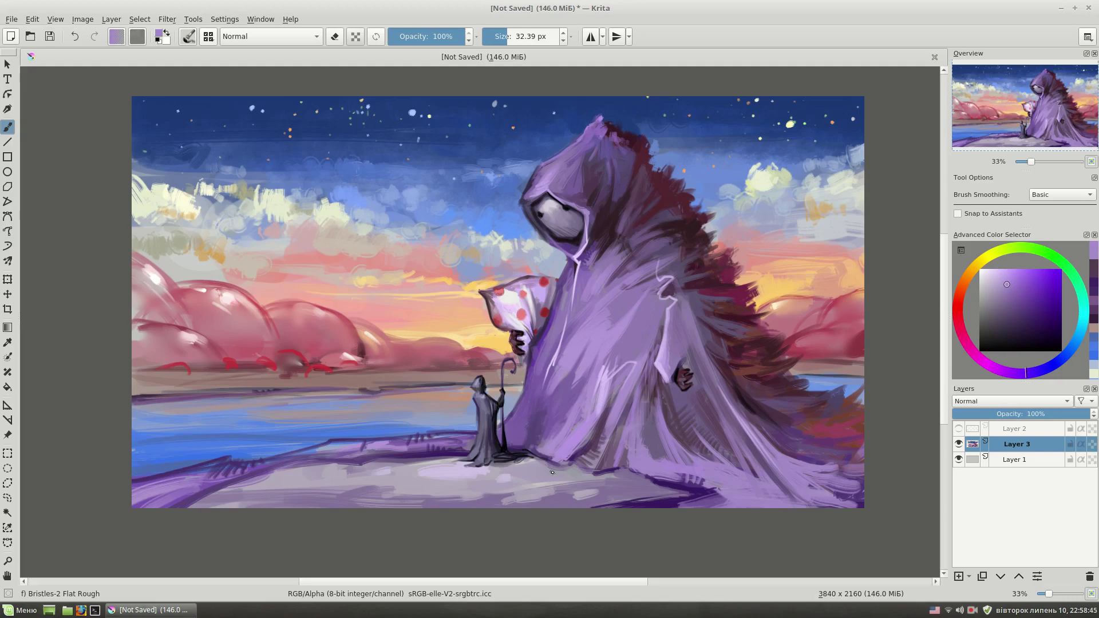
{"action": "scroll", "coordinate": [553, 472], "scroll_direction": "up", "scroll_amount": 2}
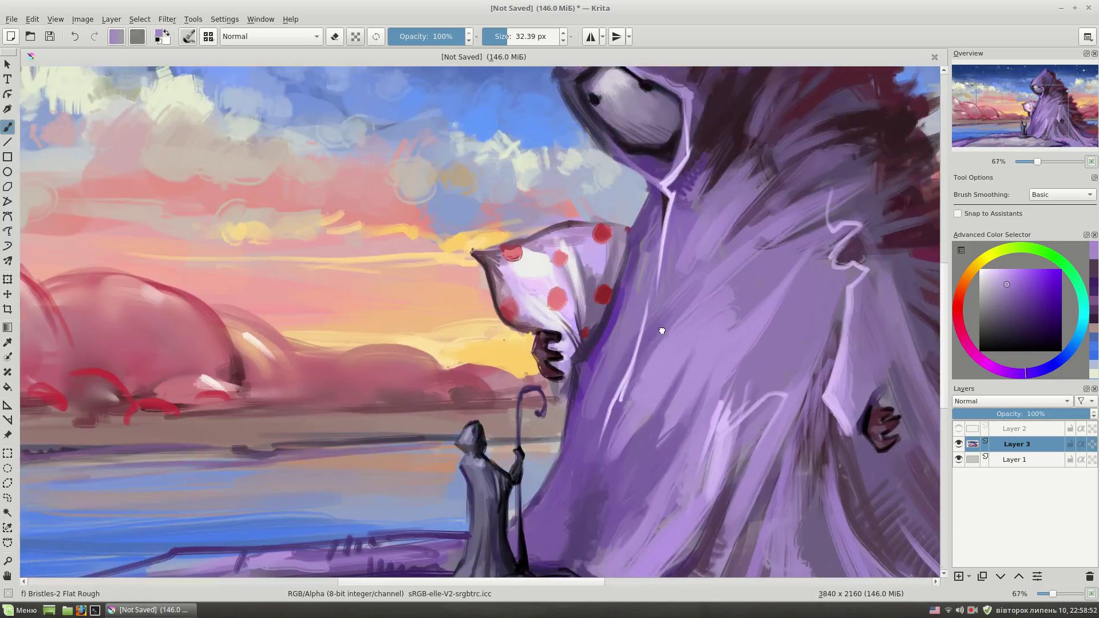
Add a red dab to the bundle, shrink the brush to about 10 px, and paint a small lavender patch.
{"action": "left_click", "coordinate": [497, 267], "text": "ctrl"}
{"action": "left_click", "coordinate": [573, 316]}
{"action": "mouse_move", "coordinate": [546, 378]}
{"action": "left_mouse_down"}
{"action": "mouse_move", "coordinate": [532, 378]}
{"action": "mouse_move", "coordinate": [556, 399]}
{"action": "left_mouse_up"}
{"action": "left_click", "coordinate": [512, 304], "text": "ctrl"}
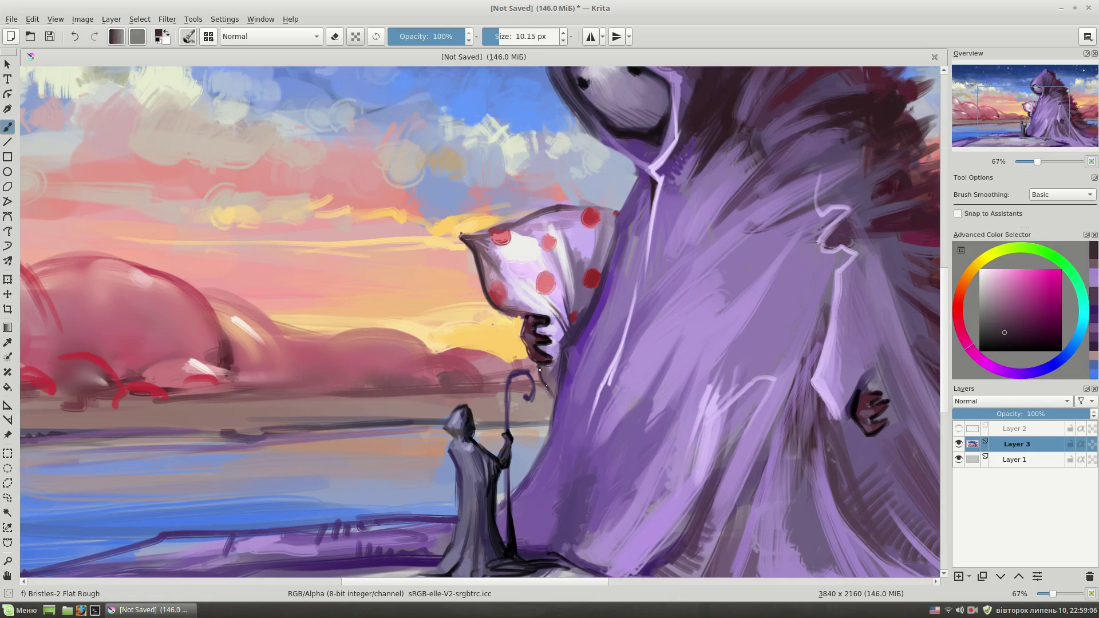
{"action": "left_click", "coordinate": [560, 360], "text": "ctrl"}
{"action": "left_click", "coordinate": [542, 375], "text": "ctrl"}
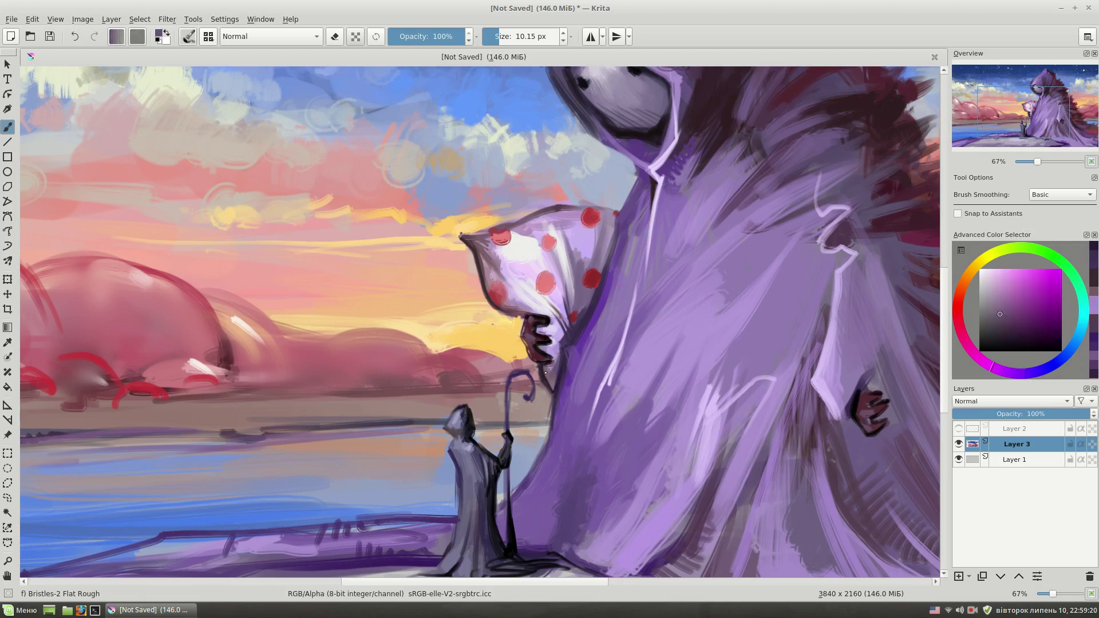
{"action": "left_click", "coordinate": [605, 355], "text": "ctrl"}
{"action": "left_click_drag", "start_coordinate": [555, 327], "coordinate": [553, 318]}
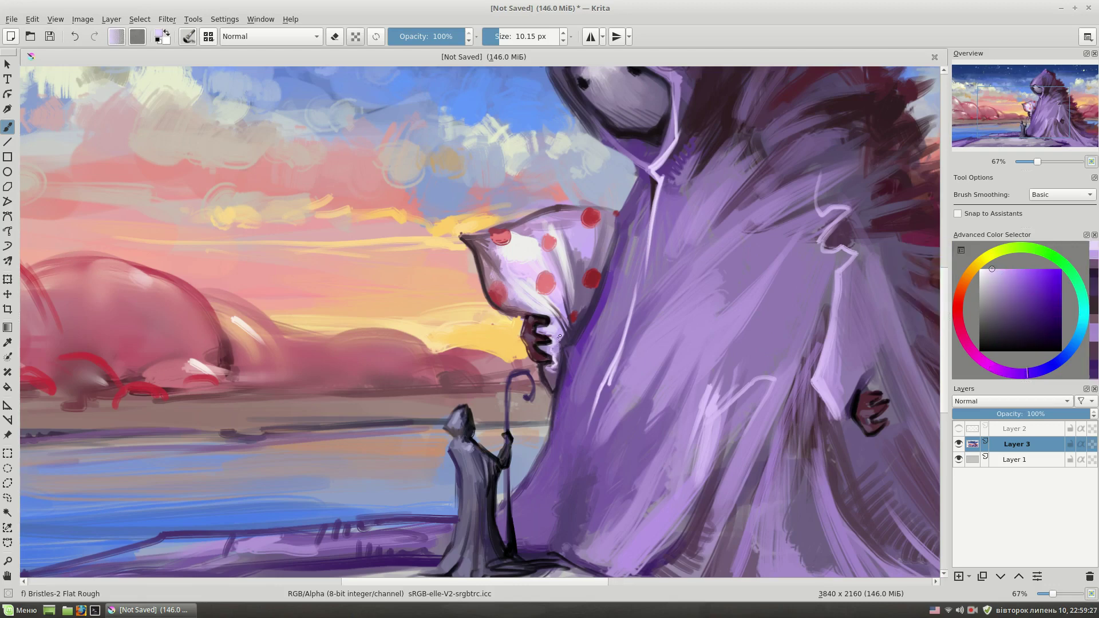
Darken the bundle's top and right edges with dark purple outline strokes.
{"action": "left_click", "coordinate": [576, 312], "text": "ctrl"}
{"action": "mouse_move", "coordinate": [573, 207]}
{"action": "left_mouse_down"}
{"action": "mouse_move", "coordinate": [607, 203]}
{"action": "mouse_move", "coordinate": [615, 235]}
{"action": "left_mouse_up"}
{"action": "left_click", "coordinate": [602, 275], "text": "ctrl"}
{"action": "left_click", "coordinate": [564, 247], "text": "ctrl"}
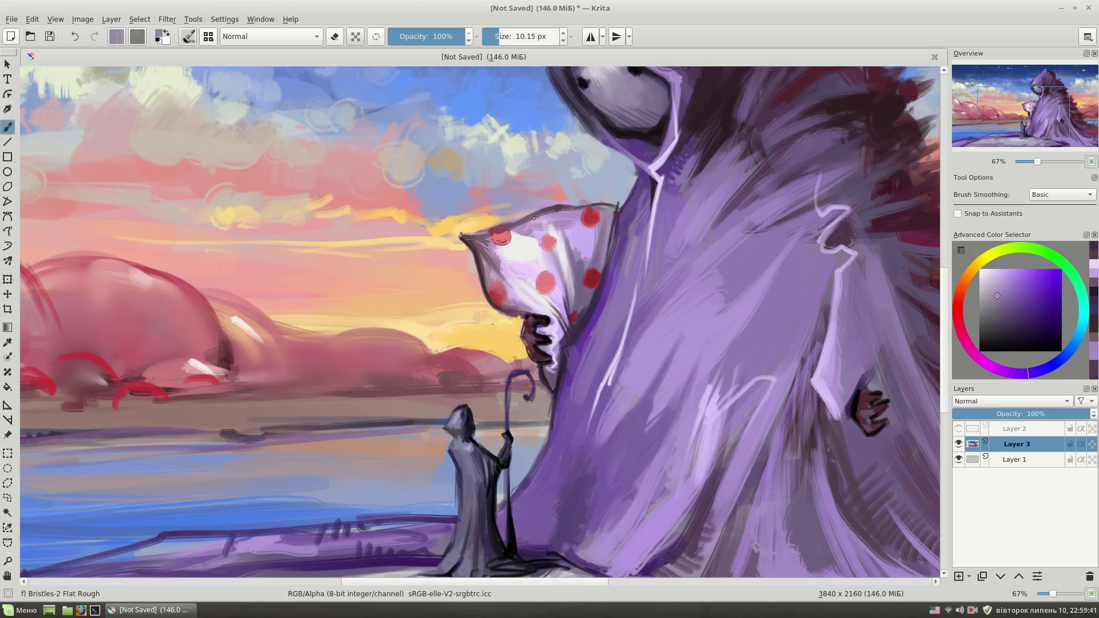
{"action": "mouse_move", "coordinate": [519, 224]}
{"action": "left_mouse_down"}
{"action": "mouse_move", "coordinate": [544, 238]}
{"action": "mouse_move", "coordinate": [508, 232]}
{"action": "left_mouse_up"}
{"action": "left_click", "coordinate": [539, 238], "text": "ctrl"}
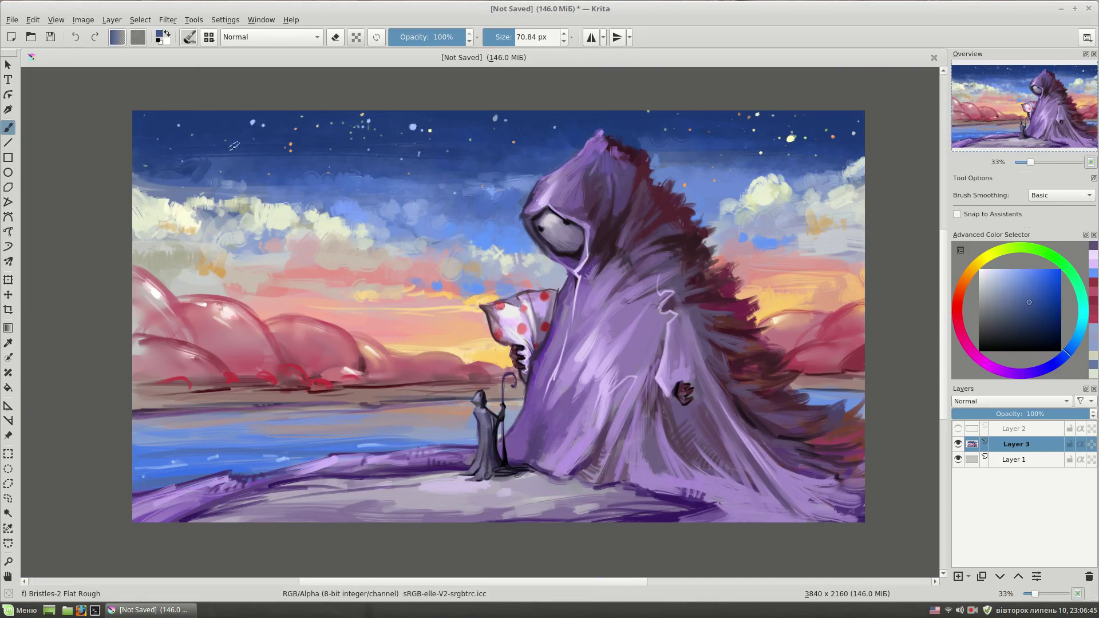
Dot a small star into the night sky and try pale blue and cream-yellow colours.
{"action": "left_click", "coordinate": [289, 162], "text": "ctrl"}
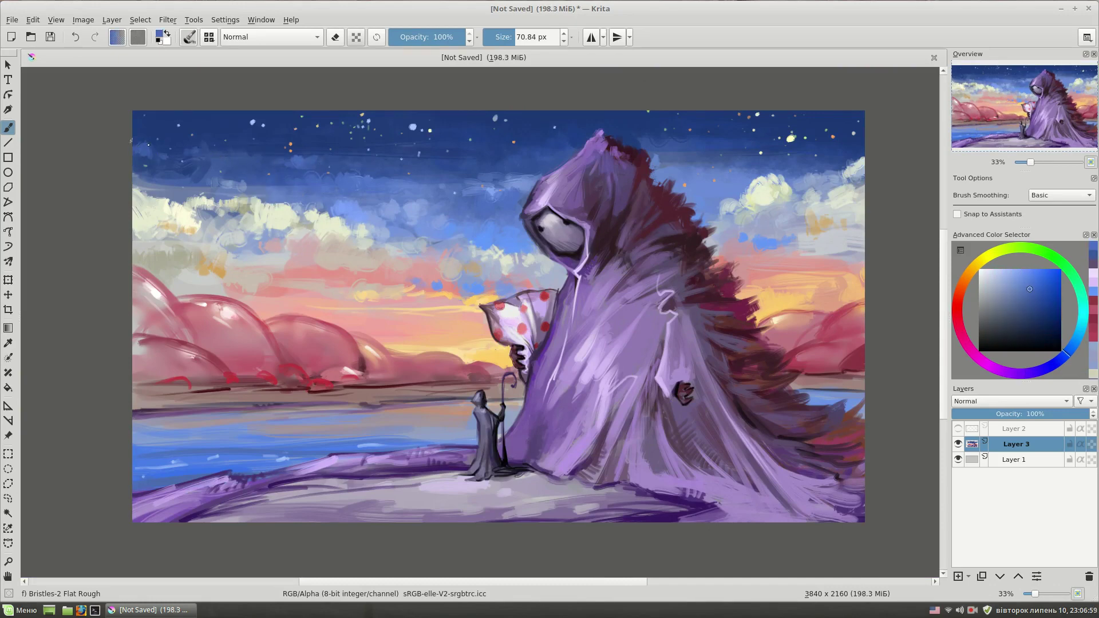
{"action": "left_click", "coordinate": [727, 207], "text": "ctrl"}
{"action": "left_click", "coordinate": [677, 164], "text": "ctrl"}
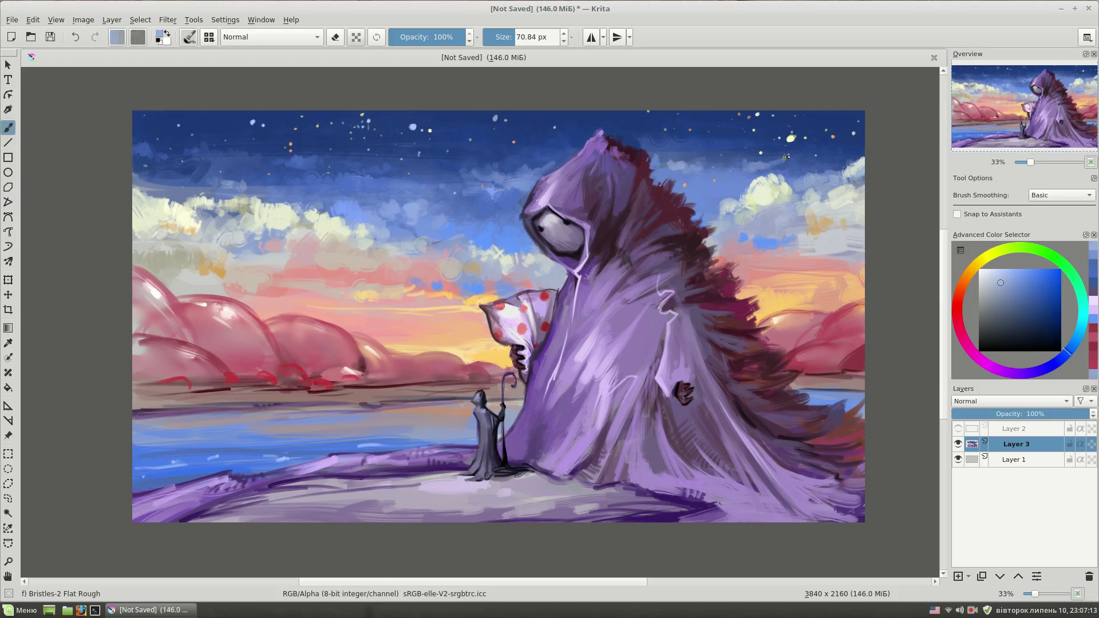
{"action": "left_click", "coordinate": [778, 221], "text": "ctrl"}
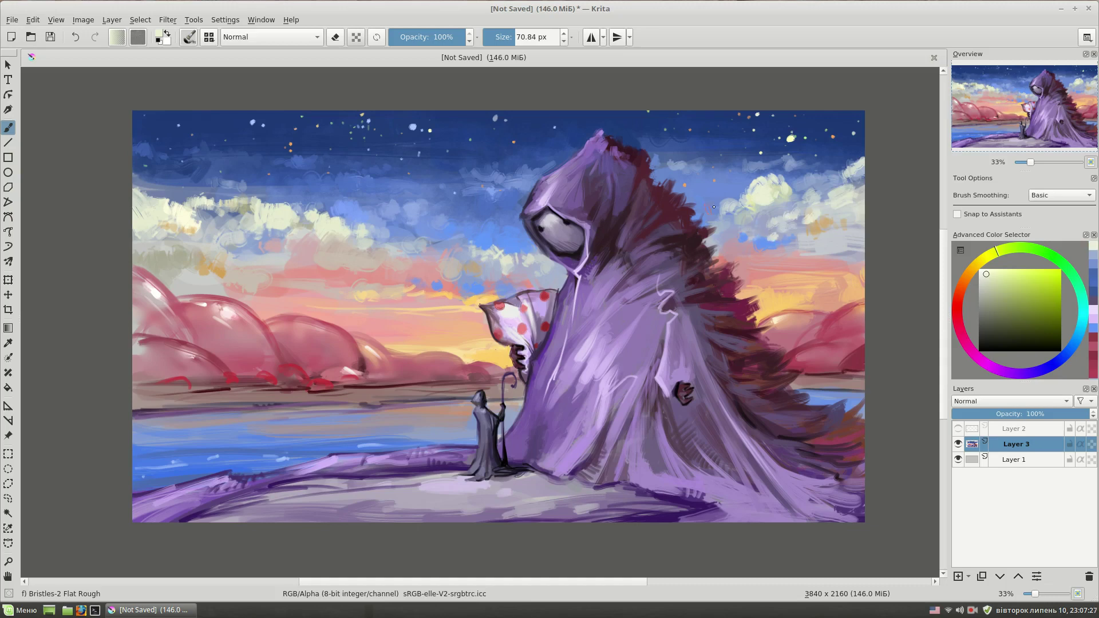
Sample pinks from the hills and paint pale pink highlights on the left clouds and hills.
{"action": "key", "text": "ctrl"}
{"action": "left_click", "coordinate": [209, 310], "text": "ctrl"}
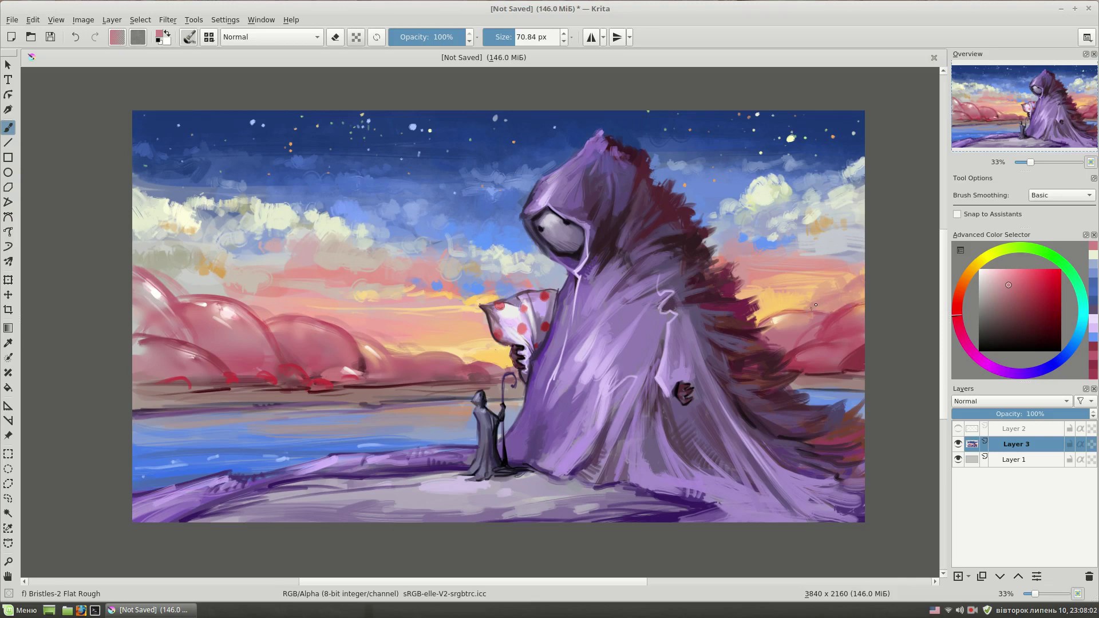
{"action": "left_click", "coordinate": [320, 380], "text": "ctrl"}
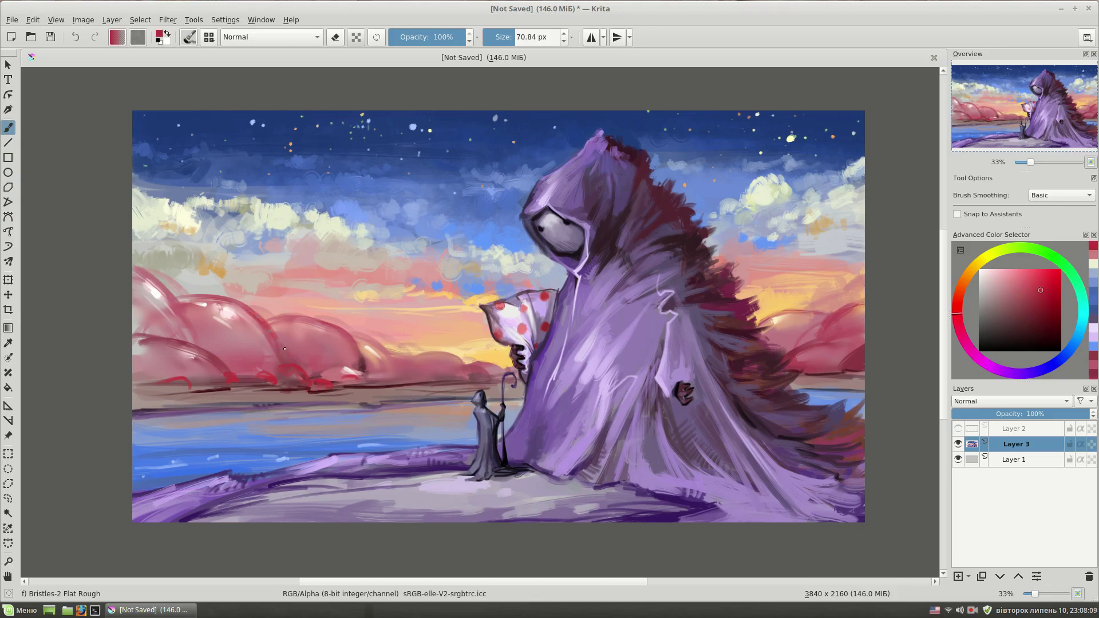
{"action": "left_click", "coordinate": [181, 292], "text": "ctrl"}
{"action": "left_click", "coordinate": [182, 284], "text": "ctrl"}
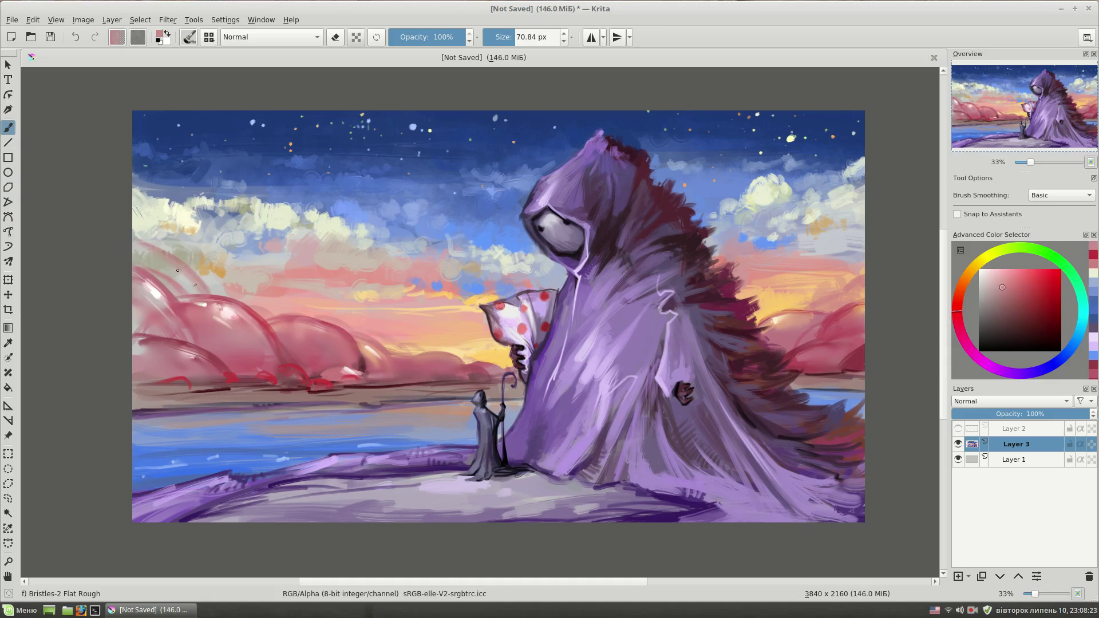
{"action": "left_click", "coordinate": [261, 344], "text": "ctrl"}
{"action": "left_click_drag", "start_coordinate": [162, 259], "coordinate": [178, 272]}
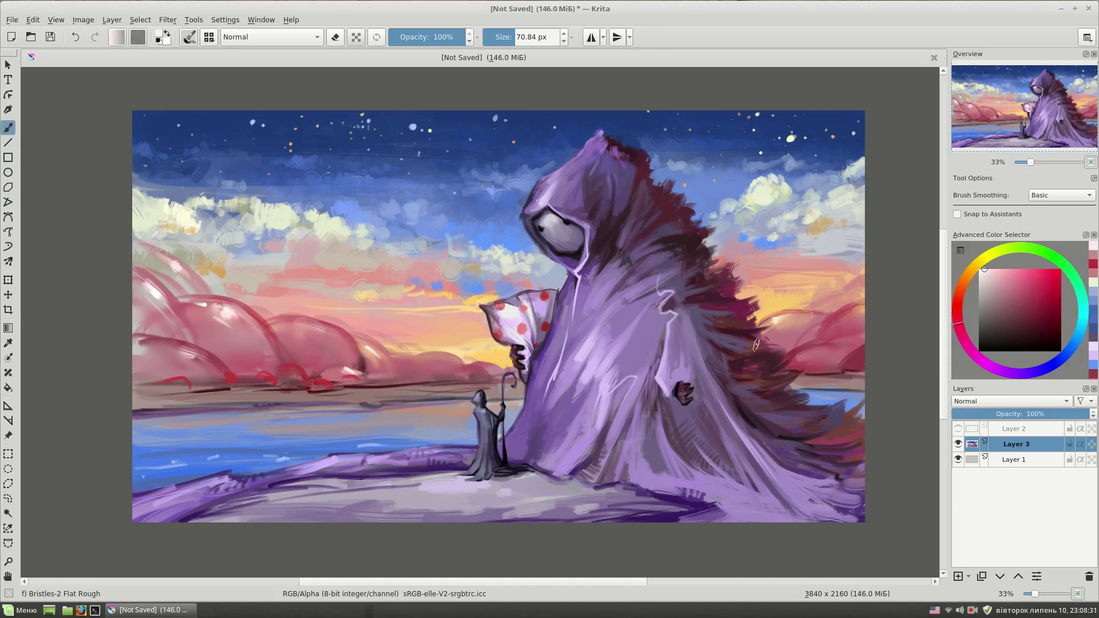
{"action": "left_click_drag", "start_coordinate": [290, 374], "coordinate": [299, 371]}
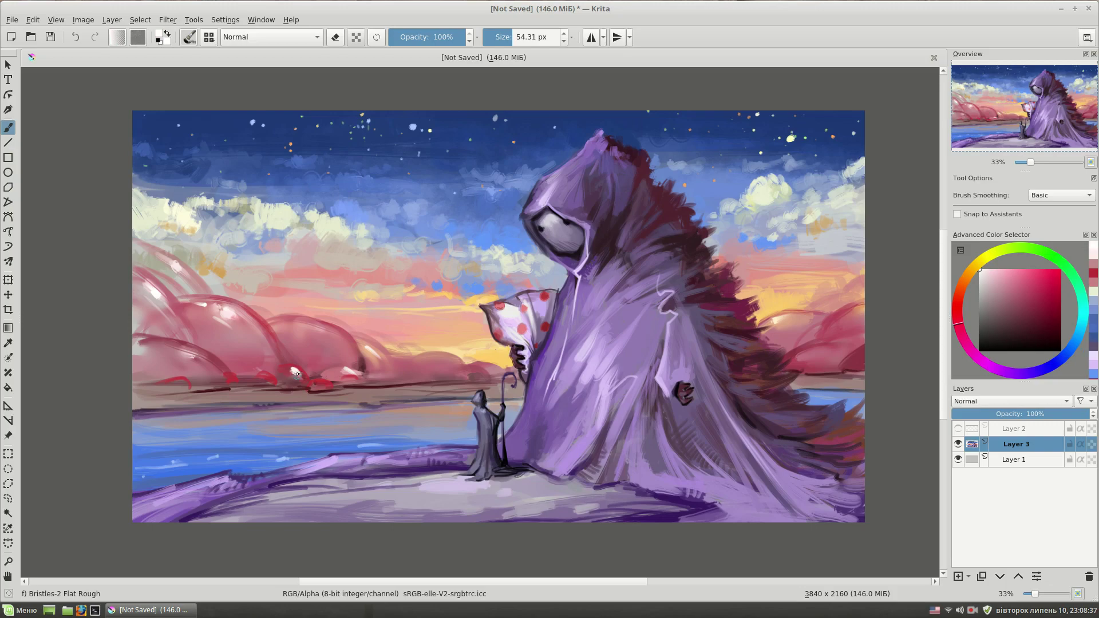
Switch to Blender Blur and back to Bristles-2 Flat Rough via the pop-up palette.
{"action": "right_click", "coordinate": [262, 277]}
{"action": "left_click", "coordinate": [253, 253]}
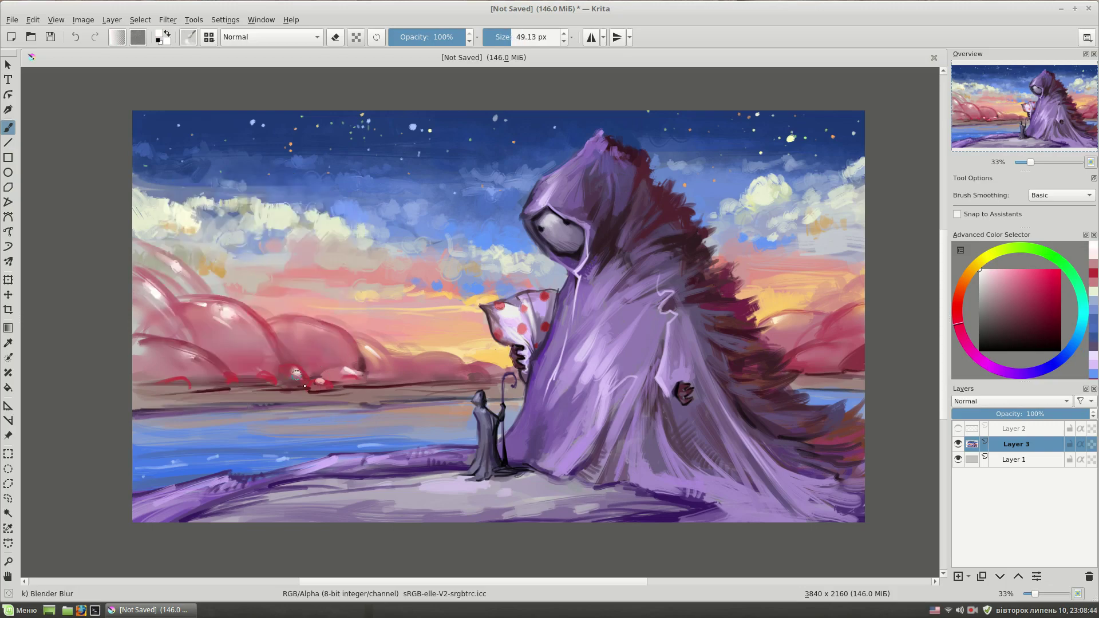
{"action": "right_click", "coordinate": [280, 310]}
{"action": "left_click", "coordinate": [266, 375]}
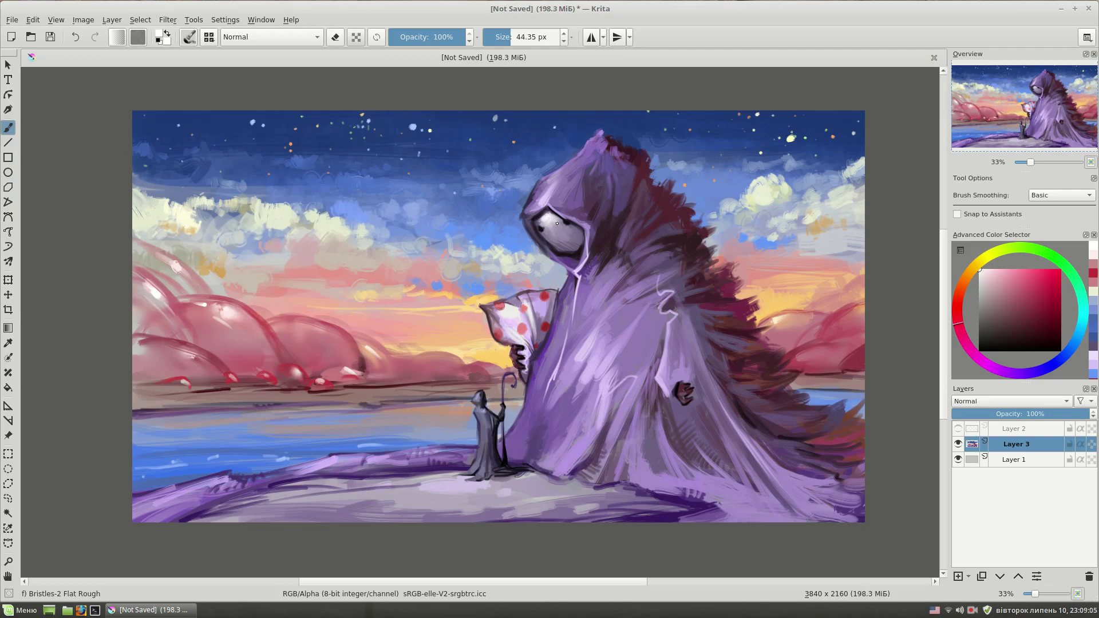
{"action": "key", "text": "bracketleft"}
{"action": "key", "text": "bracketleft"}
{"action": "key", "text": "bracketleft"}
Hatch light and darker purple strokes onto the creature's hood with a larger brush.
{"action": "scroll", "coordinate": [575, 204], "scroll_direction": "up", "scroll_amount": 2}
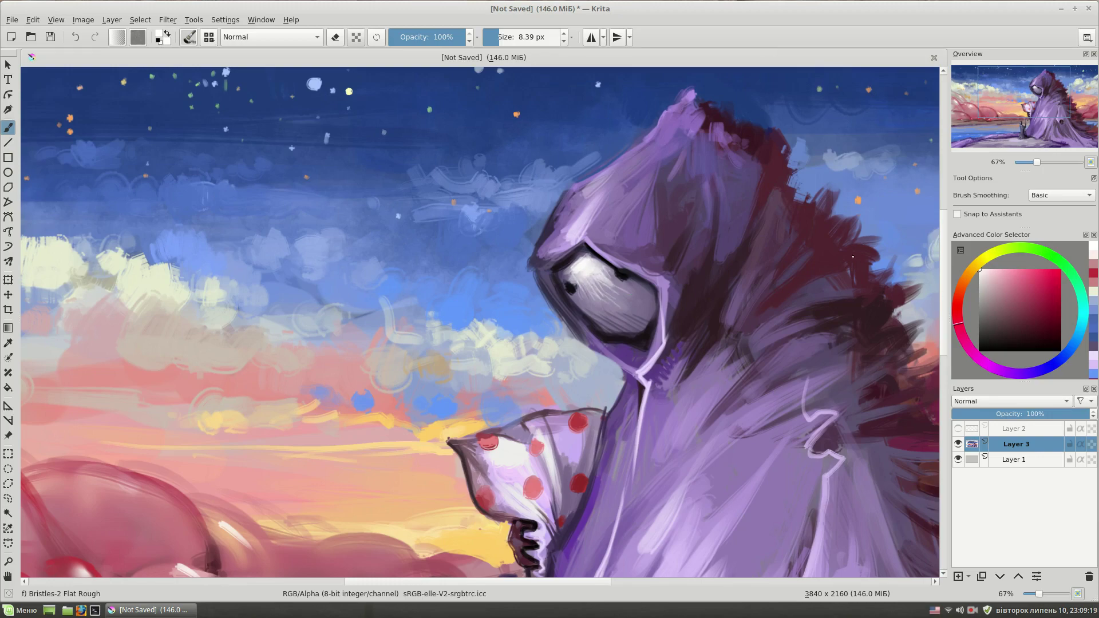
{"action": "left_click_drag", "start_coordinate": [854, 257], "coordinate": [789, 222]}
{"action": "left_click", "coordinate": [629, 281], "text": "ctrl"}
{"action": "key", "text": "bracketright"}
{"action": "left_click_drag", "start_coordinate": [595, 237], "coordinate": [608, 207]}
{"action": "left_click_drag", "start_coordinate": [612, 247], "coordinate": [629, 194]}
{"action": "left_click", "coordinate": [570, 217], "text": "ctrl"}
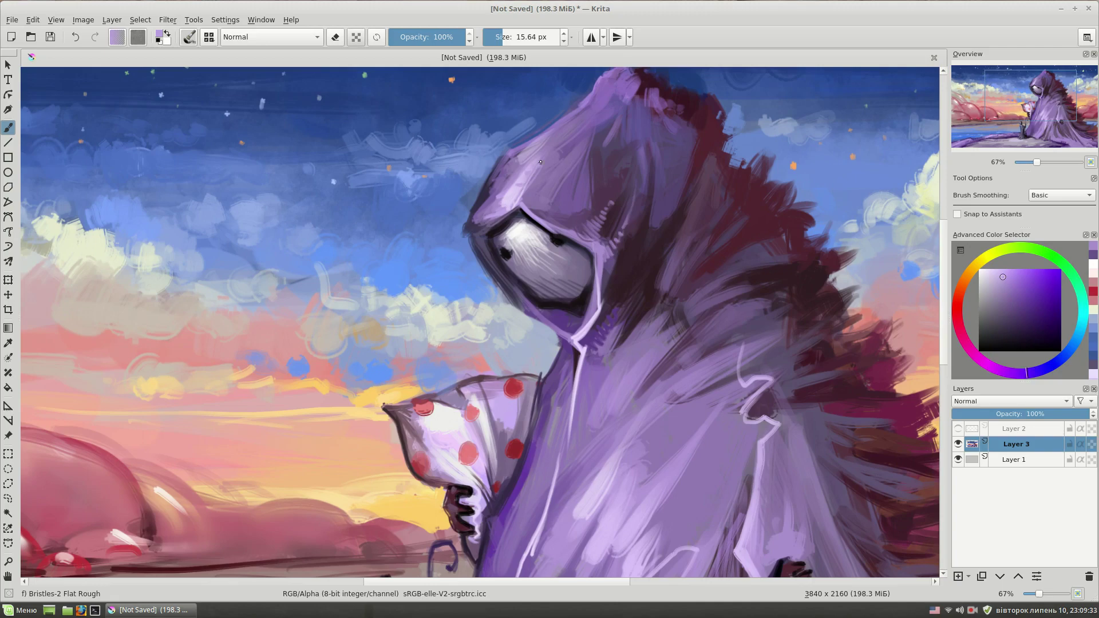
{"action": "mouse_move", "coordinate": [613, 257]}
{"action": "left_mouse_down"}
{"action": "mouse_move", "coordinate": [584, 227]}
{"action": "mouse_move", "coordinate": [607, 207]}
{"action": "left_mouse_up"}
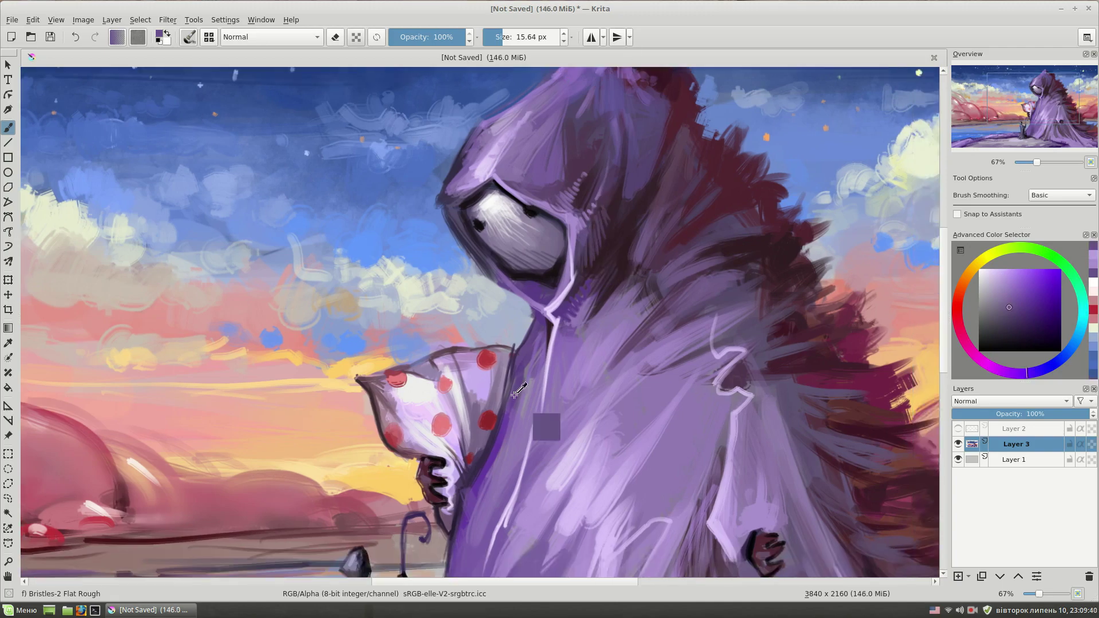
{"action": "scroll", "coordinate": [590, 232], "scroll_direction": "down", "scroll_amount": 2}
{"action": "scroll", "coordinate": [694, 352], "scroll_direction": "up", "scroll_amount": 1}
{"action": "scroll", "coordinate": [658, 350], "scroll_direction": "up", "scroll_amount": 1}
Brighten the cloak's sleeve edge beside the hand with lighter purple.
{"action": "left_click_drag", "start_coordinate": [593, 327], "coordinate": [595, 366]}
{"action": "left_click", "coordinate": [599, 358], "text": "ctrl"}
{"action": "left_click_drag", "start_coordinate": [576, 268], "coordinate": [565, 292]}
{"action": "left_click", "coordinate": [610, 384], "text": "ctrl"}
{"action": "mouse_move", "coordinate": [610, 383]}
{"action": "left_mouse_down"}
{"action": "mouse_move", "coordinate": [603, 326]}
{"action": "mouse_move", "coordinate": [615, 354]}
{"action": "left_mouse_up"}
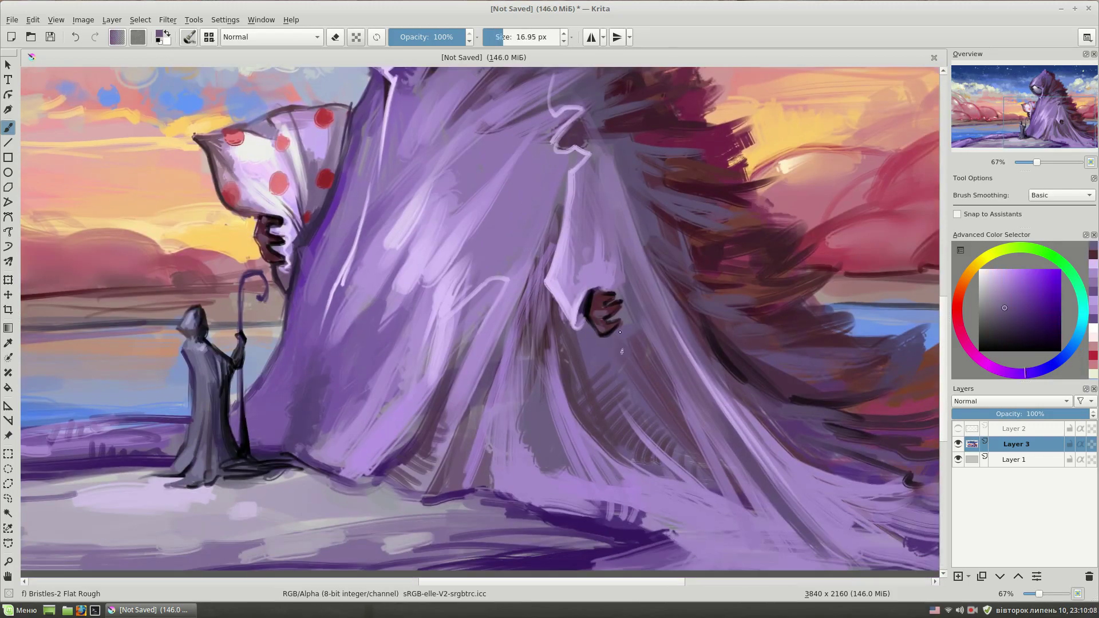
{"action": "scroll", "coordinate": [637, 407], "scroll_direction": "down", "scroll_amount": 2}
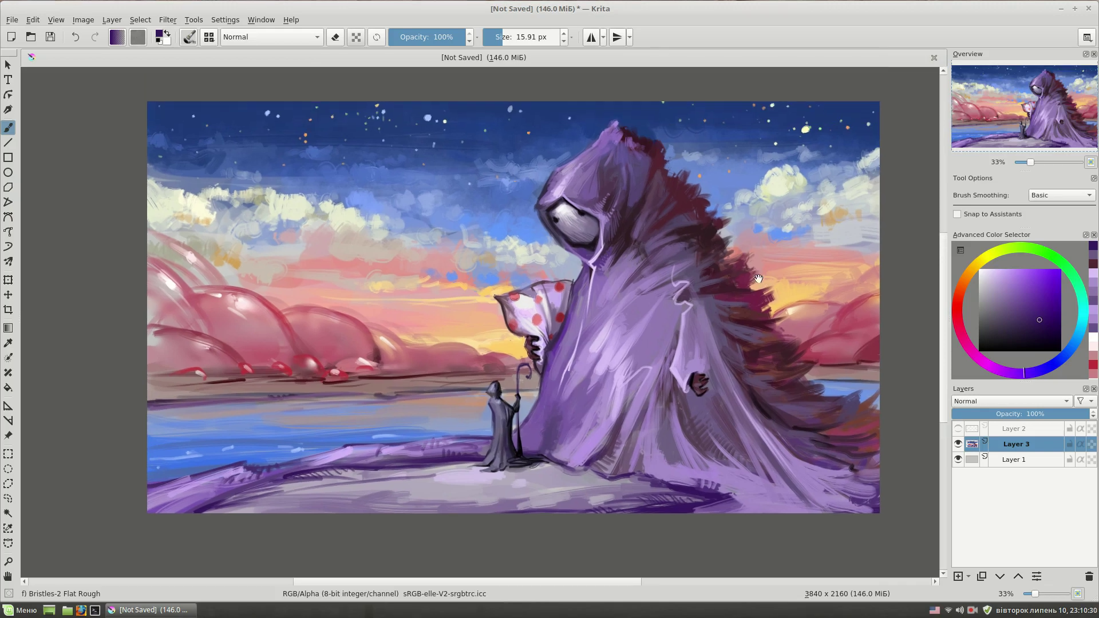
Enlarge the brush and paint a yellow-orange stroke into the sunset sky with Bristles-2 Flat Rough.
{"action": "left_click", "coordinate": [299, 348], "text": "ctrl"}
{"action": "left_click_drag", "start_coordinate": [262, 307], "coordinate": [297, 307]}
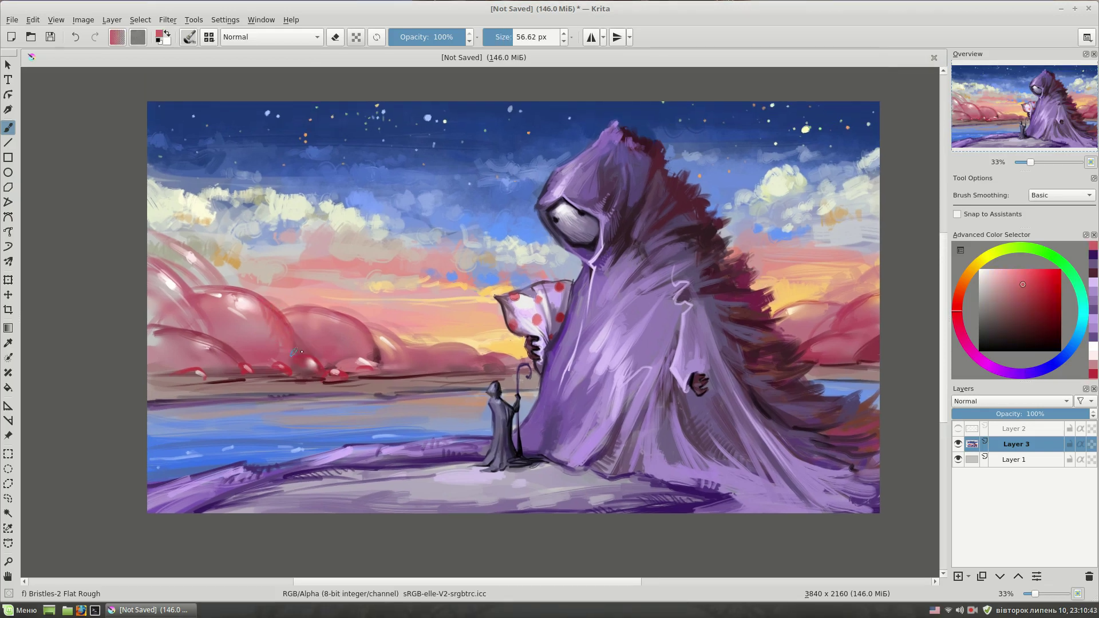
{"action": "left_click", "coordinate": [293, 349], "text": "ctrl"}
{"action": "right_click", "coordinate": [428, 268]}
{"action": "left_click", "coordinate": [366, 320]}
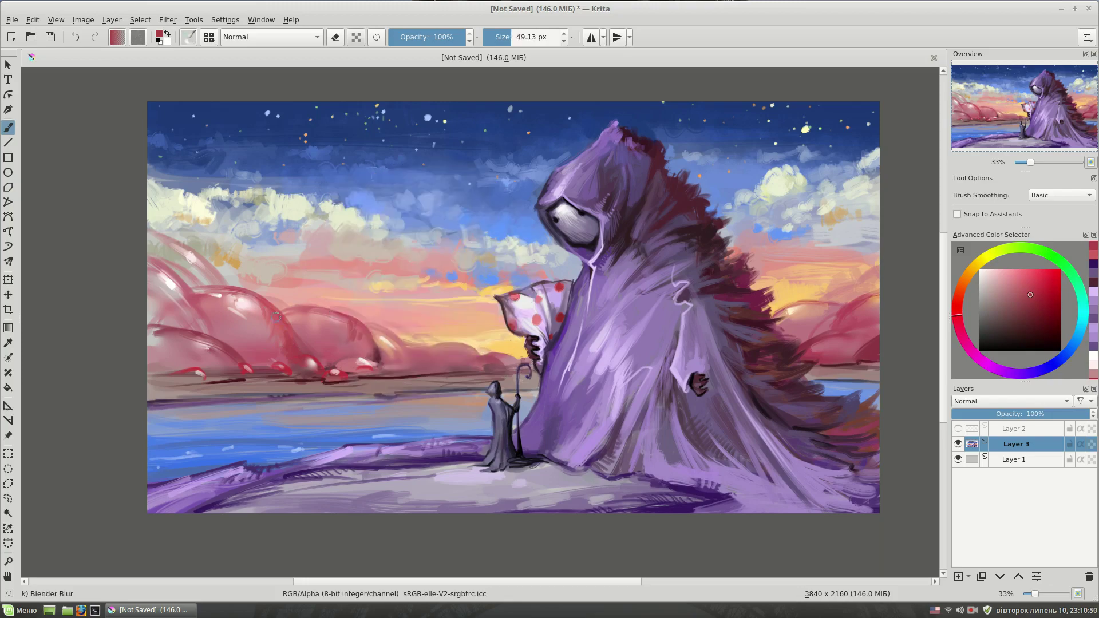
{"action": "right_click", "coordinate": [498, 257]}
{"action": "left_click", "coordinate": [491, 306]}
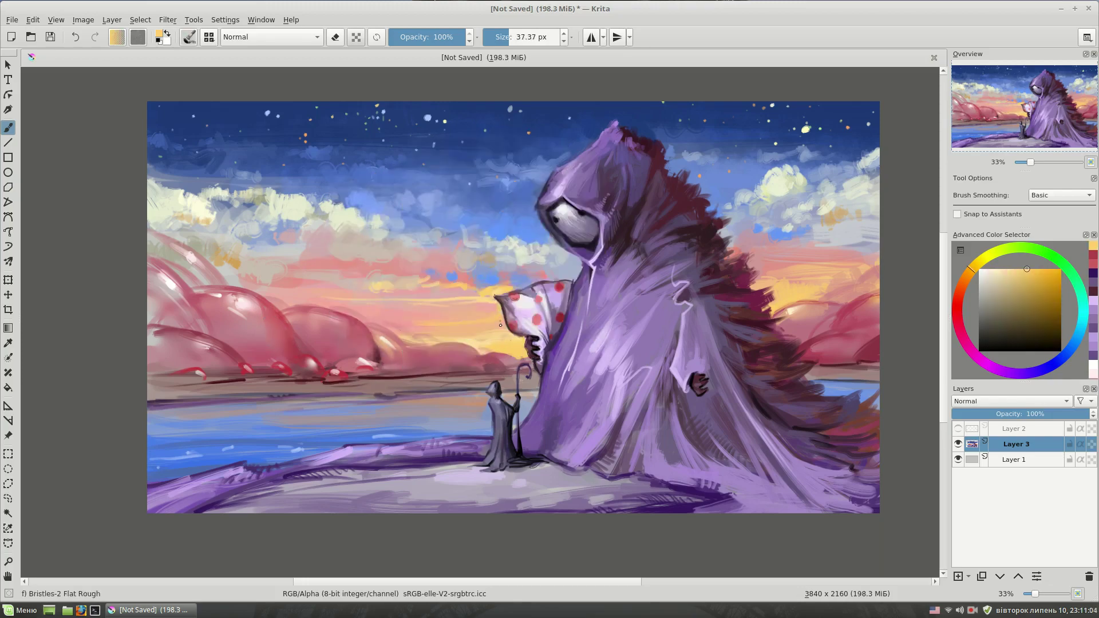
{"action": "left_click_drag", "start_coordinate": [414, 276], "coordinate": [474, 268]}
Paint a light pink stroke along the horizon with a smaller brush.
{"action": "left_click", "coordinate": [873, 340], "text": "ctrl"}
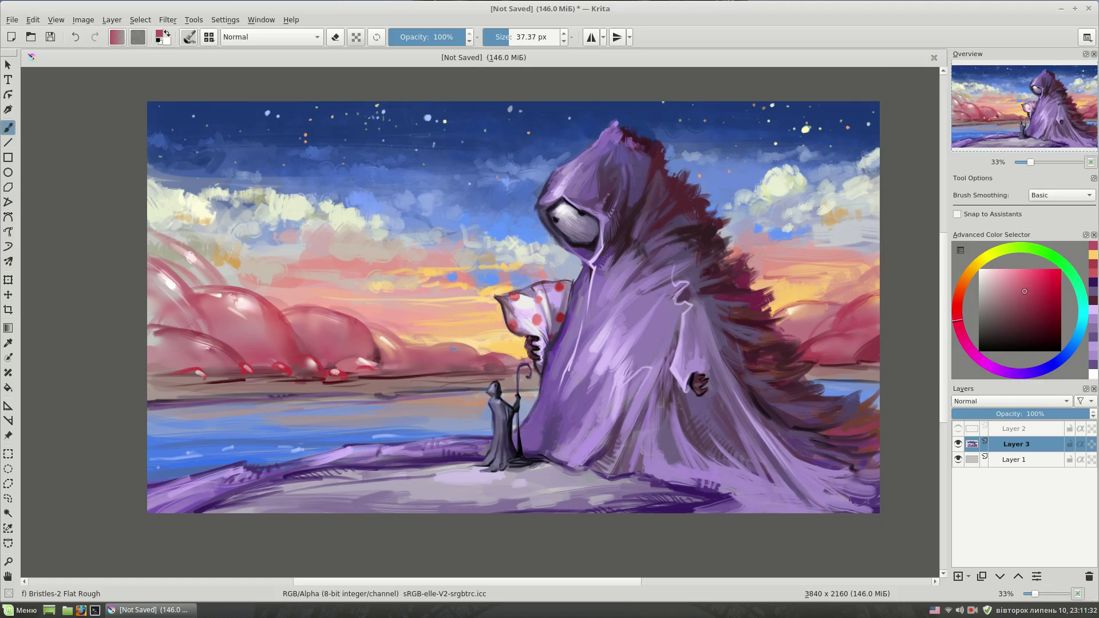
{"action": "key", "text": "["}
{"action": "left_click", "coordinate": [388, 382], "text": "ctrl"}
{"action": "left_click_drag", "start_coordinate": [345, 385], "coordinate": [368, 384]}
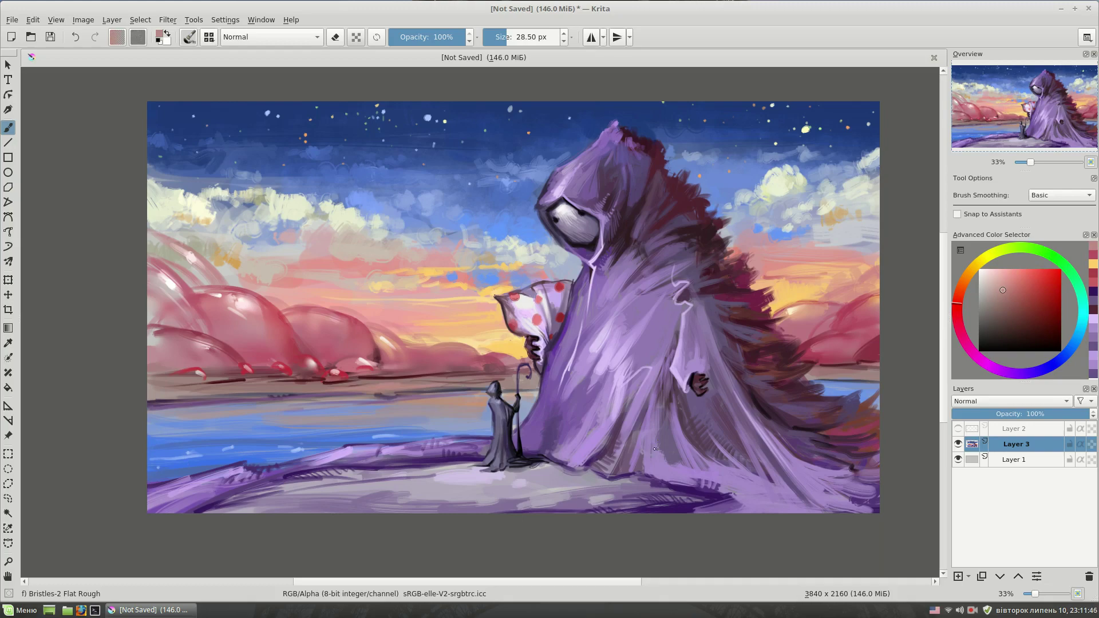
{"action": "scroll", "coordinate": [679, 394], "scroll_direction": "up", "scroll_amount": 2}
Sample dark violets and touch up the small staff-bearing figure with a smaller brush.
{"action": "left_click", "coordinate": [506, 375], "text": "ctrl"}
{"action": "key", "text": "bracketleft"}
{"action": "key", "text": "bracketleft"}
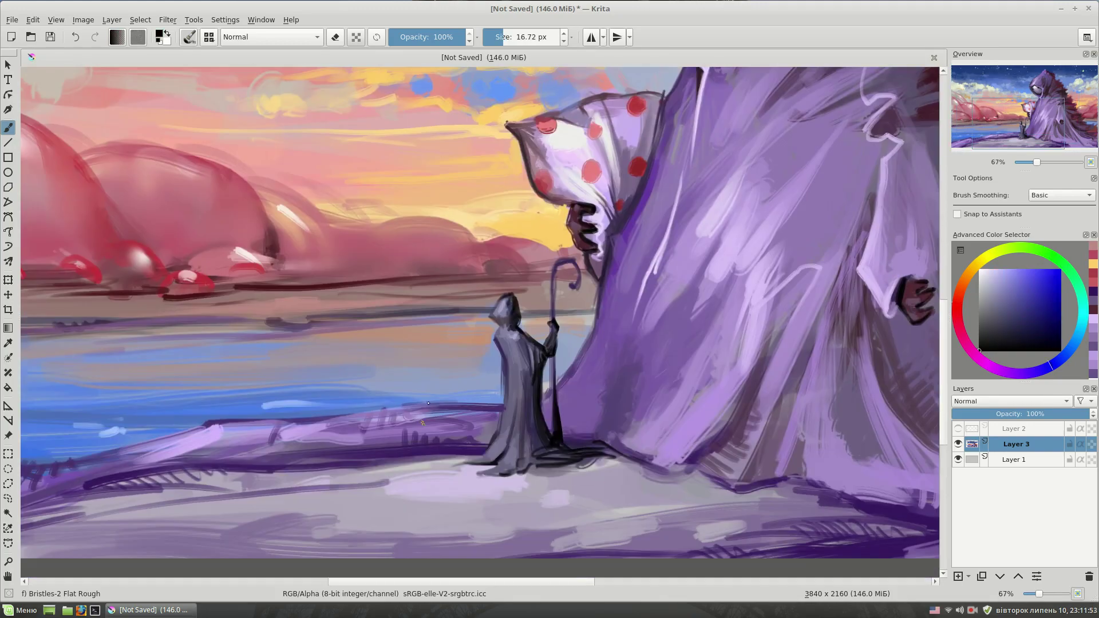
{"action": "left_click", "coordinate": [508, 372], "text": "ctrl"}
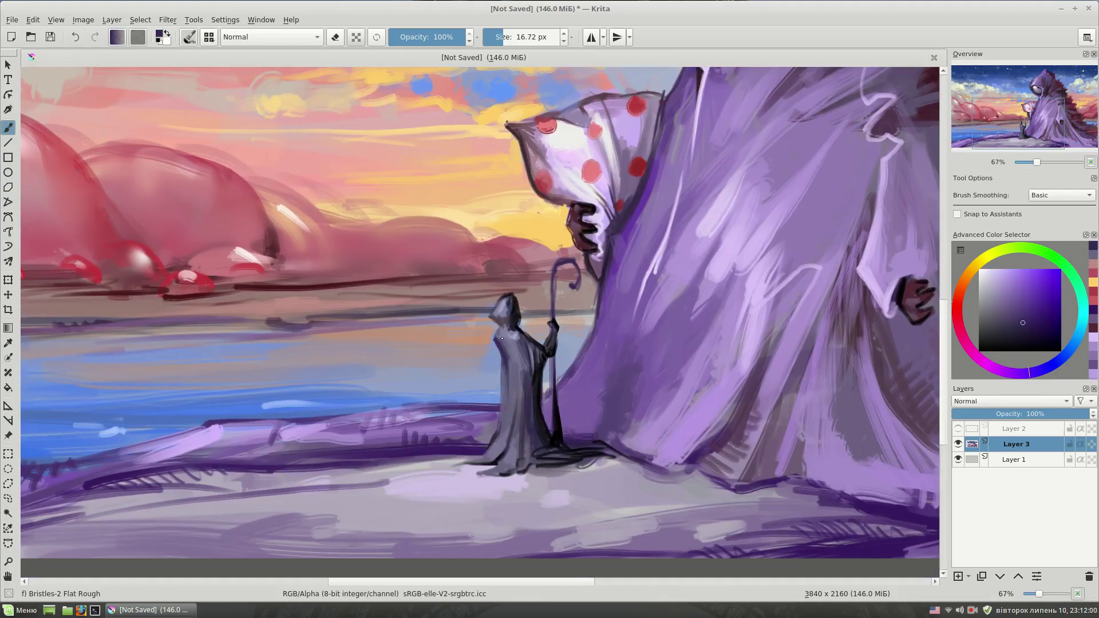
{"action": "left_click", "coordinate": [497, 412], "text": "ctrl"}
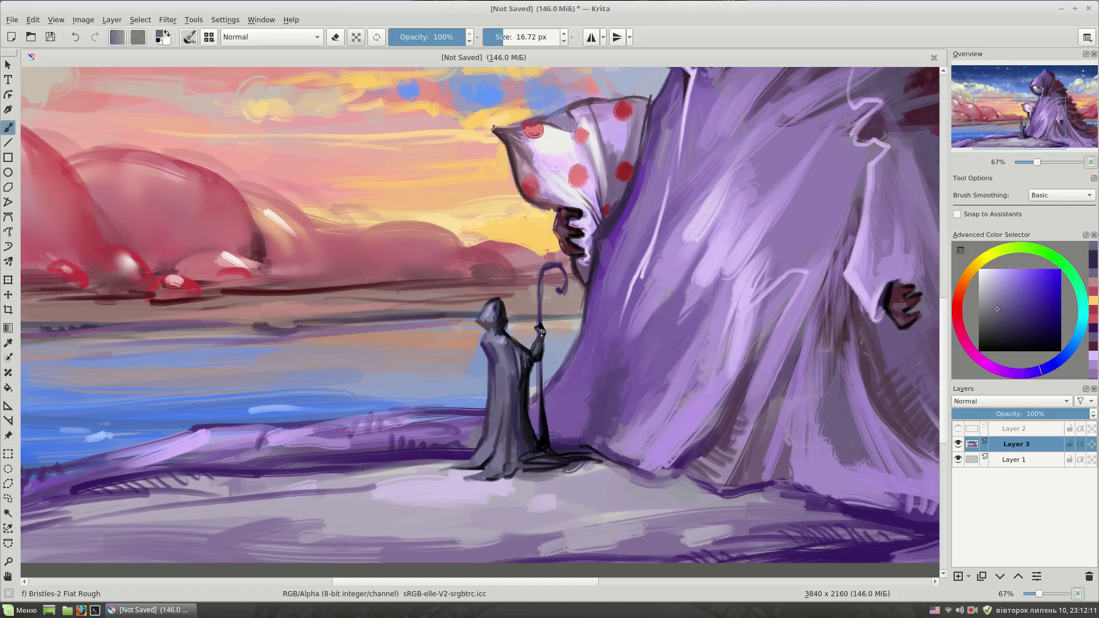
{"action": "left_click_drag", "start_coordinate": [560, 430], "coordinate": [491, 419]}
{"action": "left_click", "coordinate": [491, 419], "text": "ctrl"}
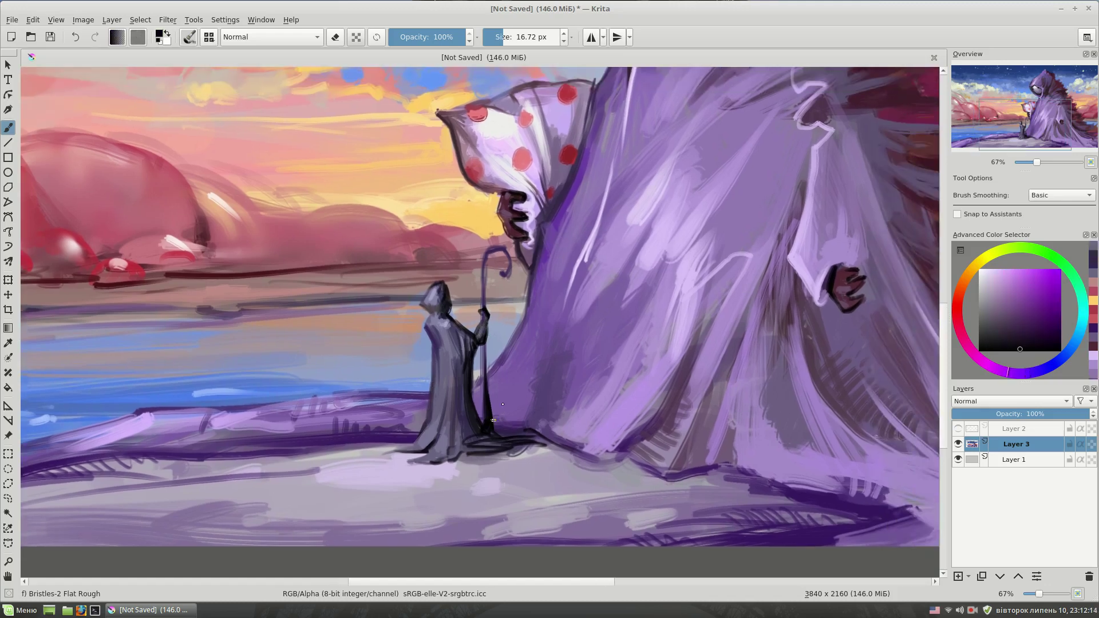
{"action": "mouse_move", "coordinate": [503, 277]}
{"action": "left_mouse_down"}
{"action": "mouse_move", "coordinate": [489, 278]}
{"action": "mouse_move", "coordinate": [511, 287]}
{"action": "mouse_move", "coordinate": [494, 247]}
{"action": "mouse_move", "coordinate": [487, 312]}
{"action": "left_mouse_up"}
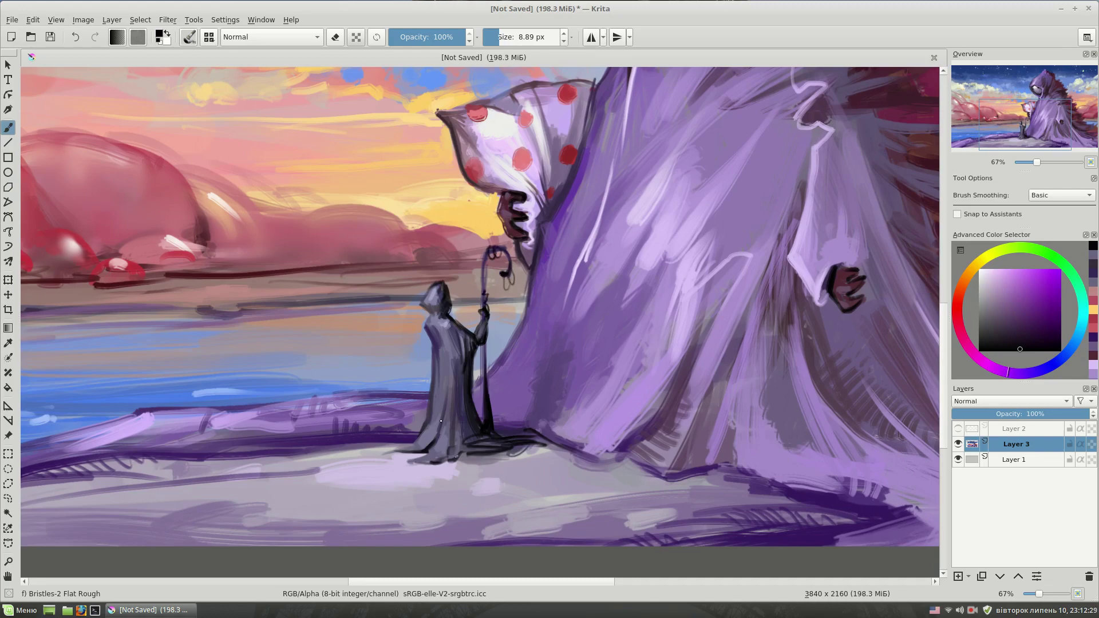
{"action": "scroll", "coordinate": [474, 468], "scroll_direction": "down", "scroll_amount": 2}
{"action": "scroll", "coordinate": [475, 281], "scroll_direction": "up", "scroll_amount": 4}
{"action": "left_click", "coordinate": [475, 281], "text": "ctrl"}
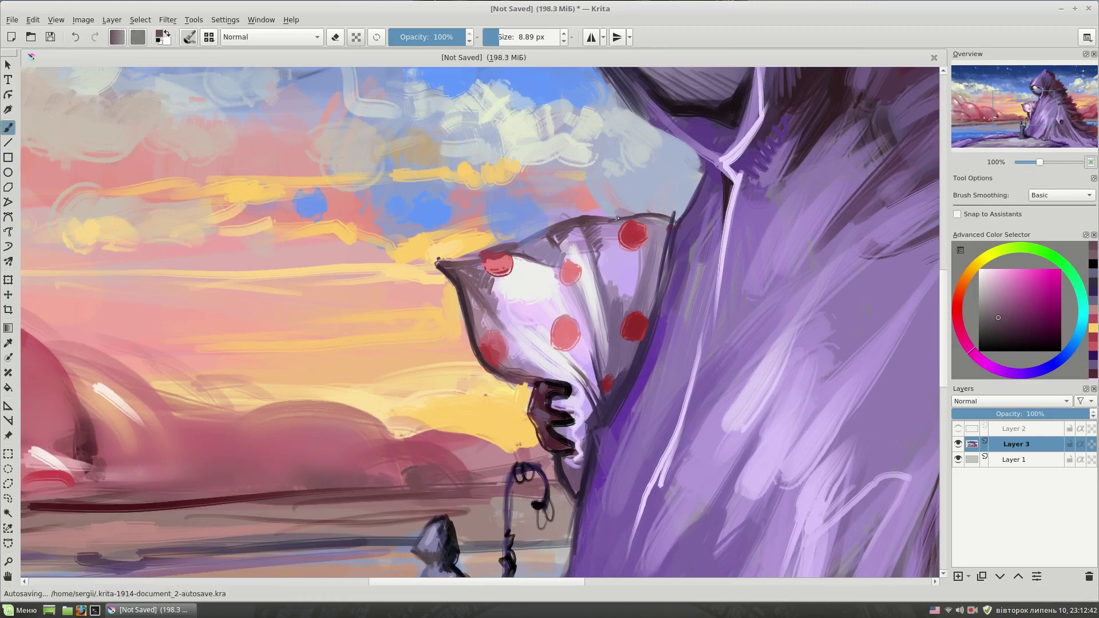
{"action": "scroll", "coordinate": [779, 356], "scroll_direction": "down", "scroll_amount": 4}
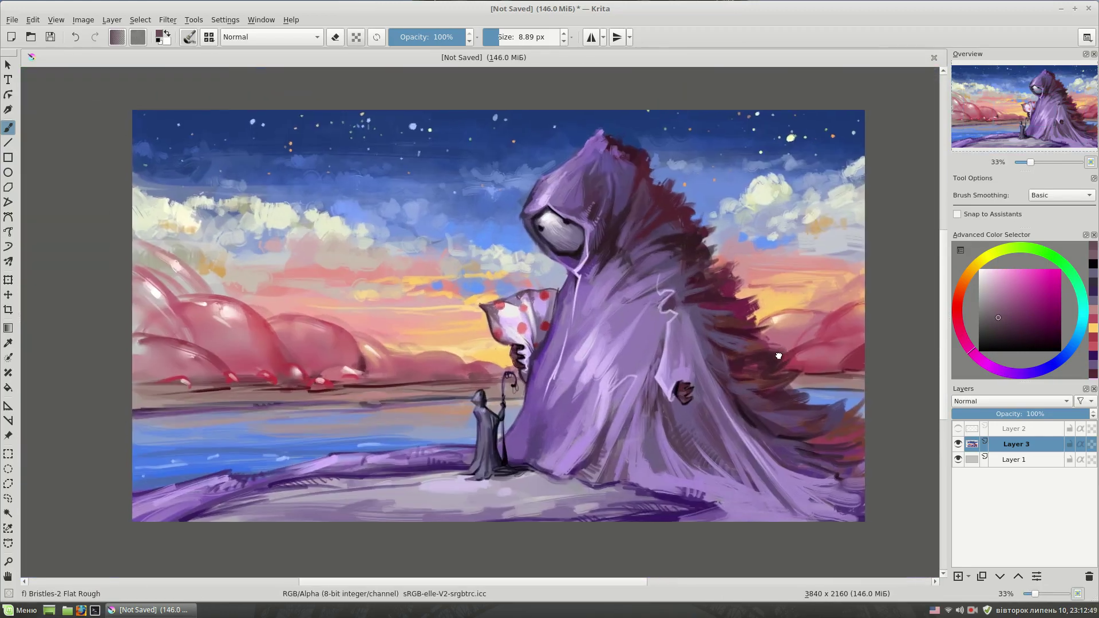